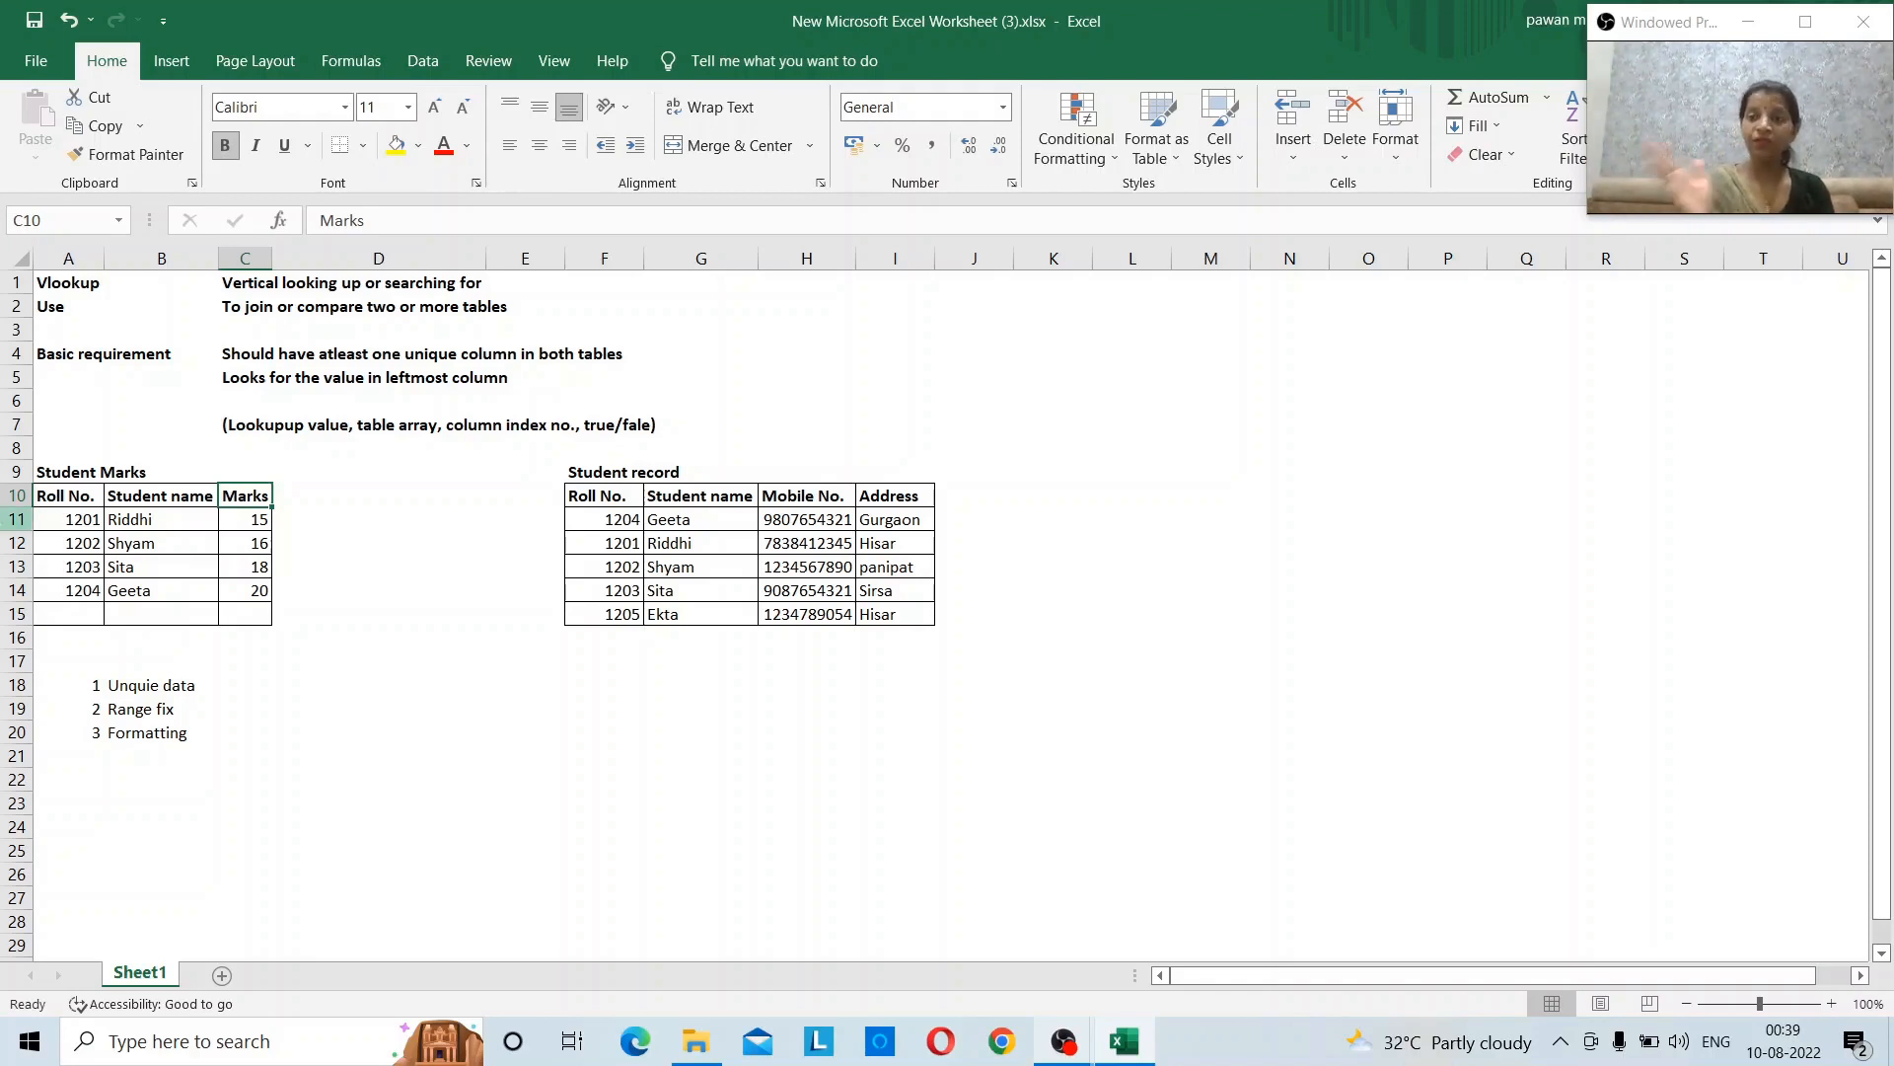
pyautogui.click(87, 453)
pyautogui.click(197, 428)
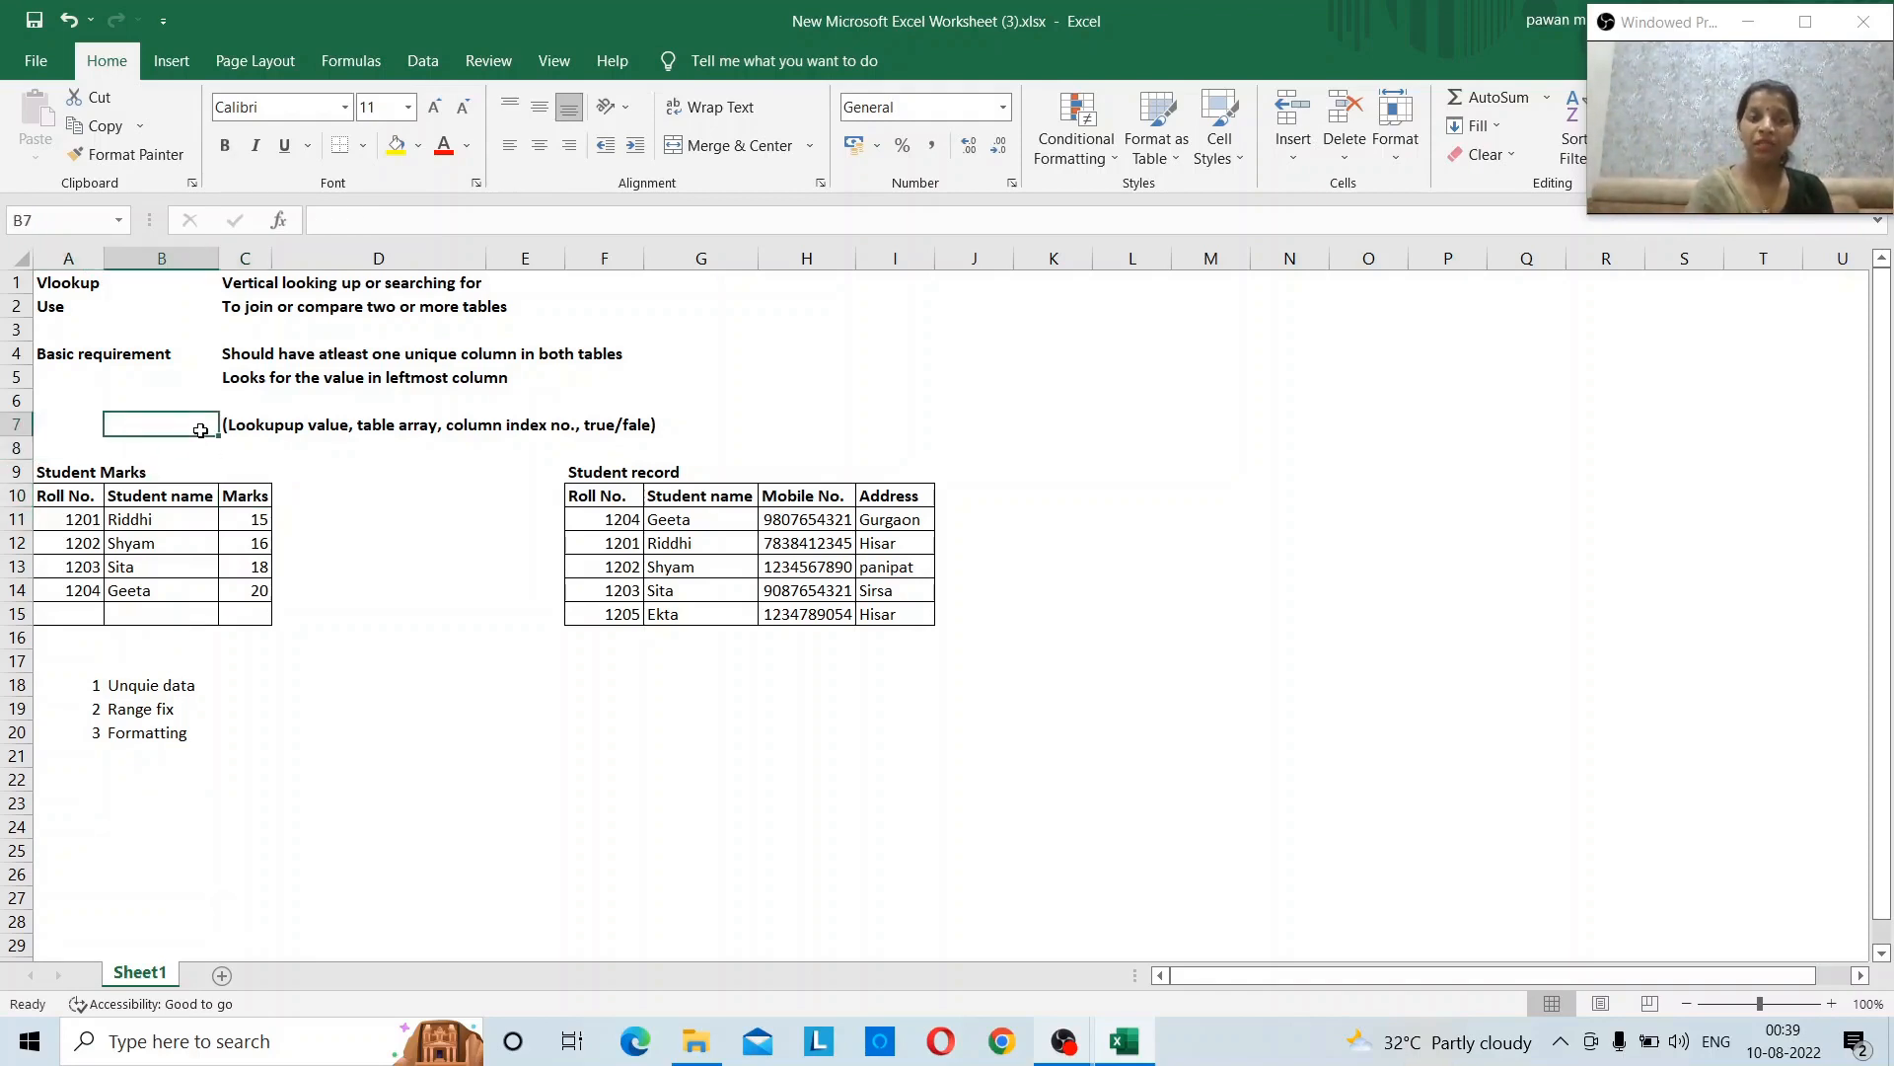
pyautogui.click(74, 423)
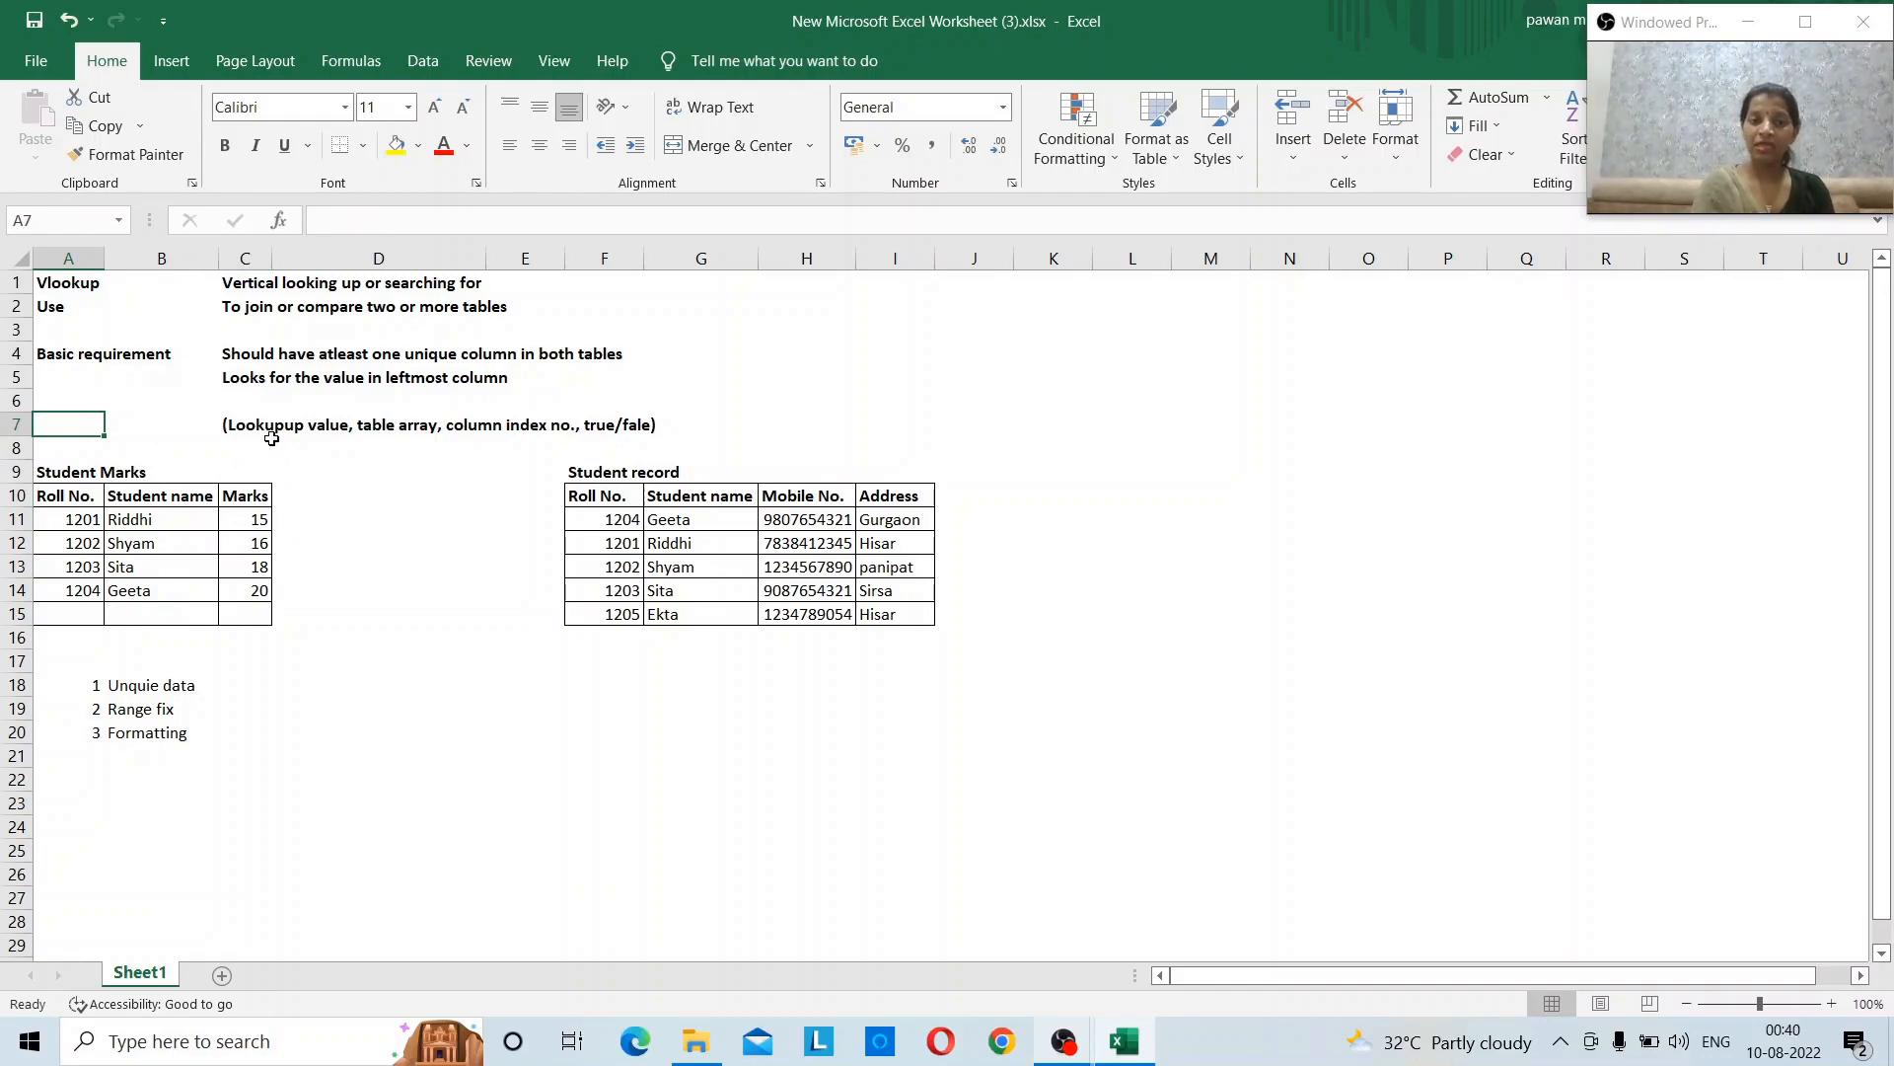
pyautogui.click(355, 670)
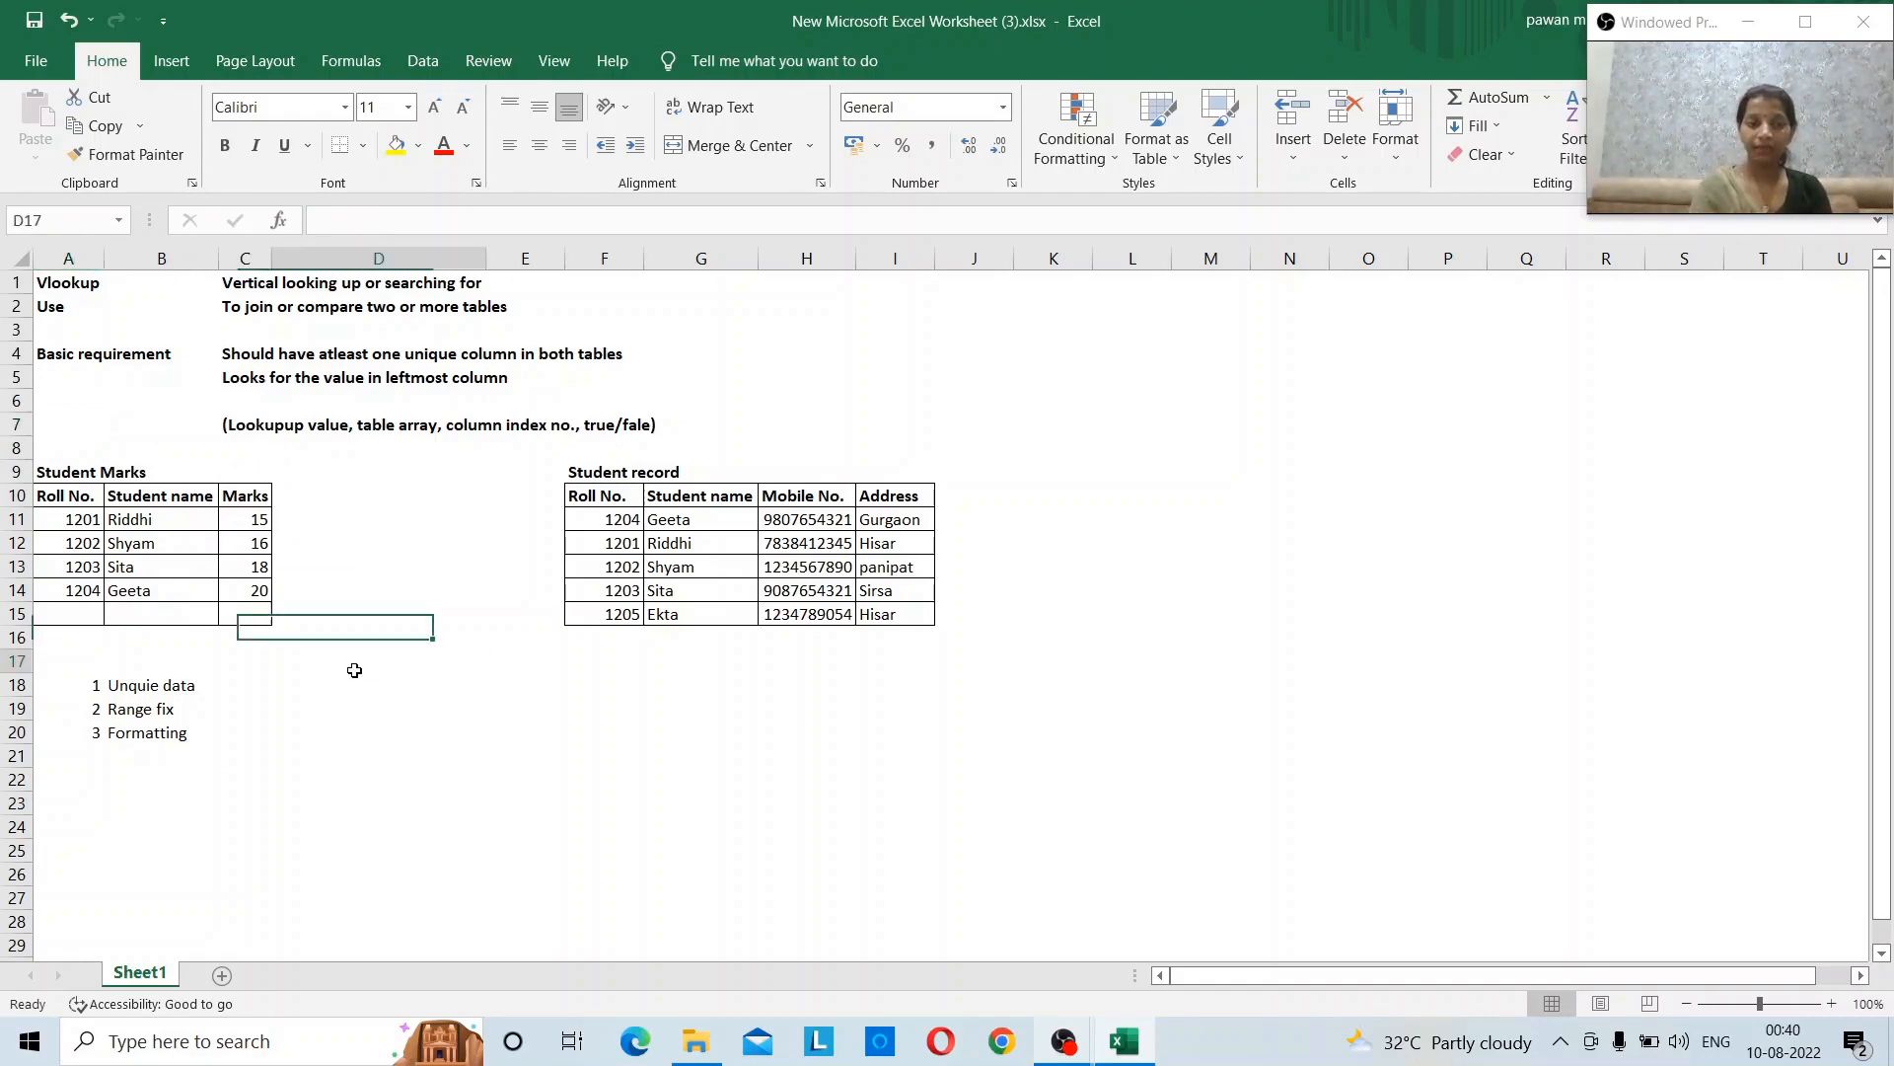
pyautogui.write('=')
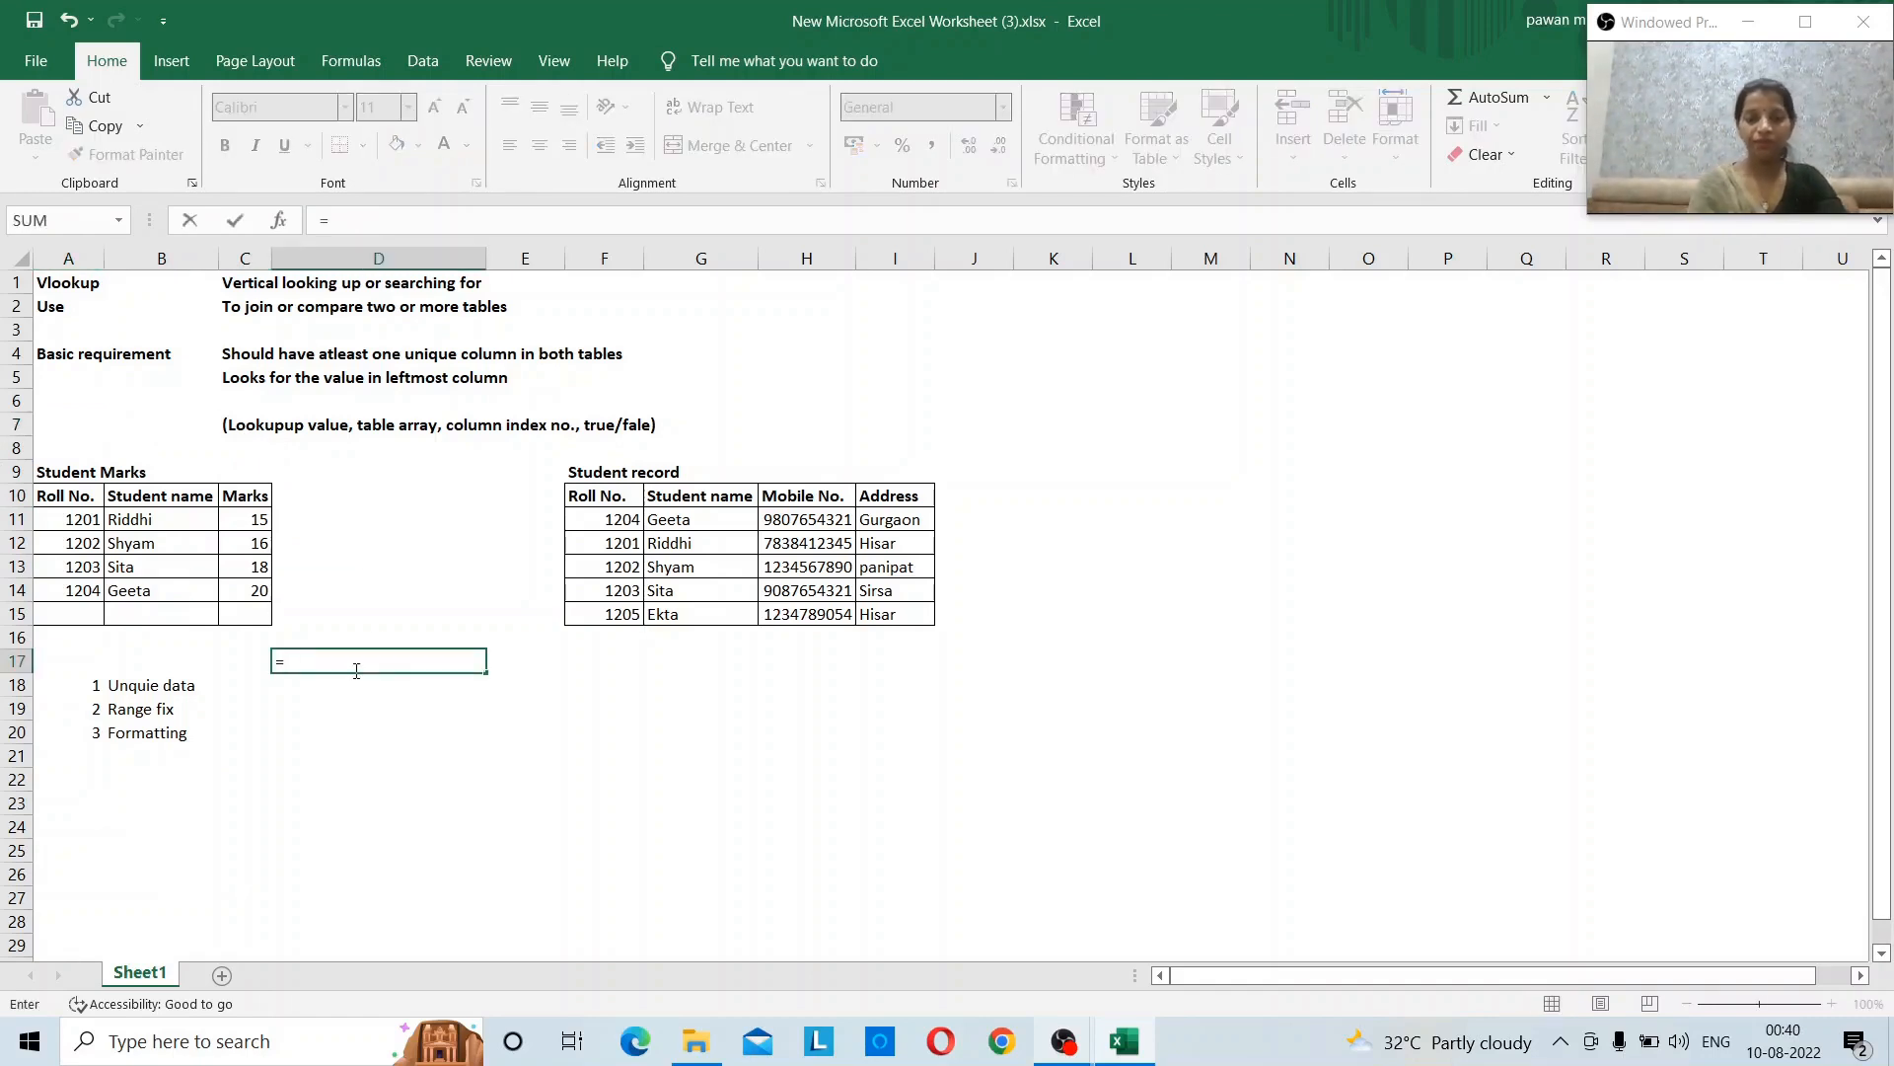
pyautogui.press('Escape')
# - Examine the Student Marks table from its title in A9 down through its roll number, name and marks rows
pyautogui.press('Up')
pyautogui.press('Up')
pyautogui.press('Up')
pyautogui.press('Up')
pyautogui.press('Up')
pyautogui.press('Up')
pyautogui.press('Left')
pyautogui.press('Left')
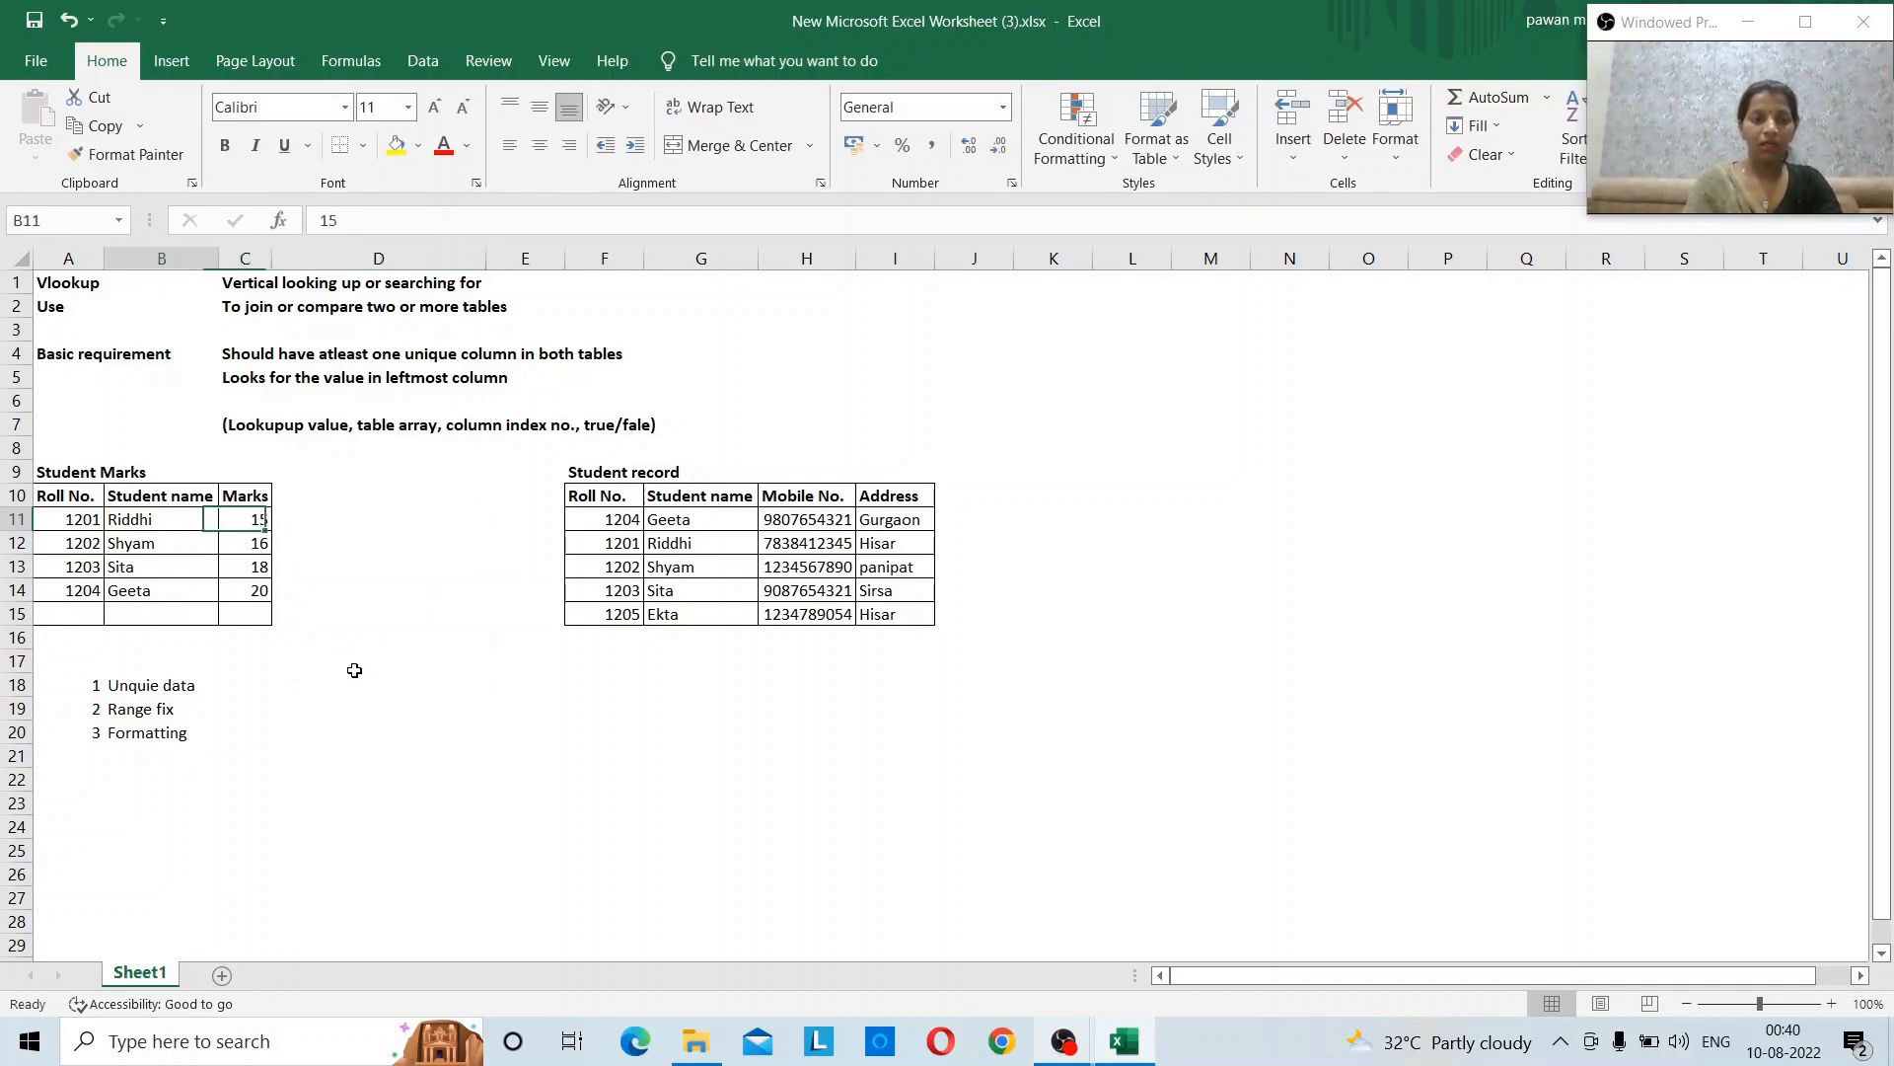
pyautogui.press('Left')
pyautogui.press('Up')
pyautogui.press('Up')
pyautogui.hotkey('shift', 'Right')
pyautogui.hotkey('shift', 'Right')
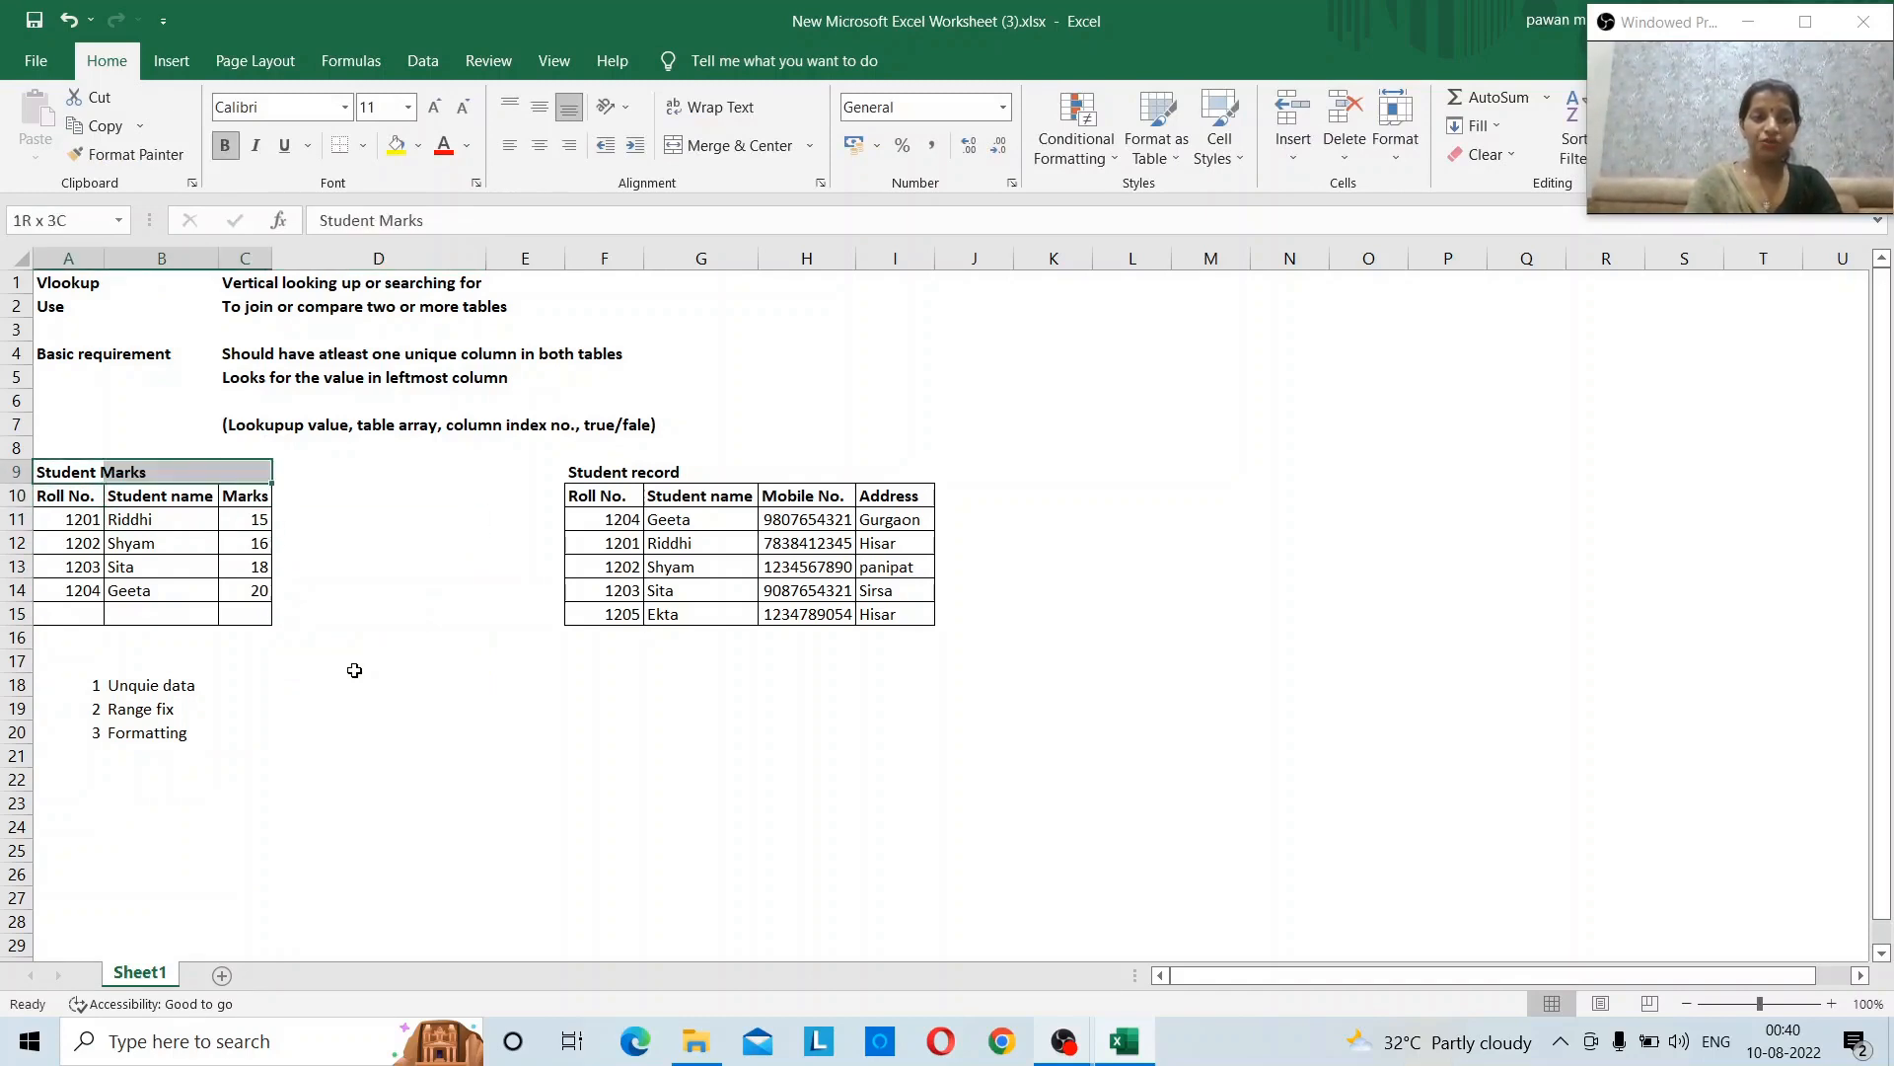
pyautogui.hotkey('shift', 'Down')
pyautogui.hotkey('shift', 'Down')
pyautogui.hotkey('shift', 'Down')
pyautogui.hotkey('shift', 'Down')
pyautogui.hotkey('shift', 'Down')
pyautogui.hotkey('shift', 'Down')
pyautogui.press('Left')
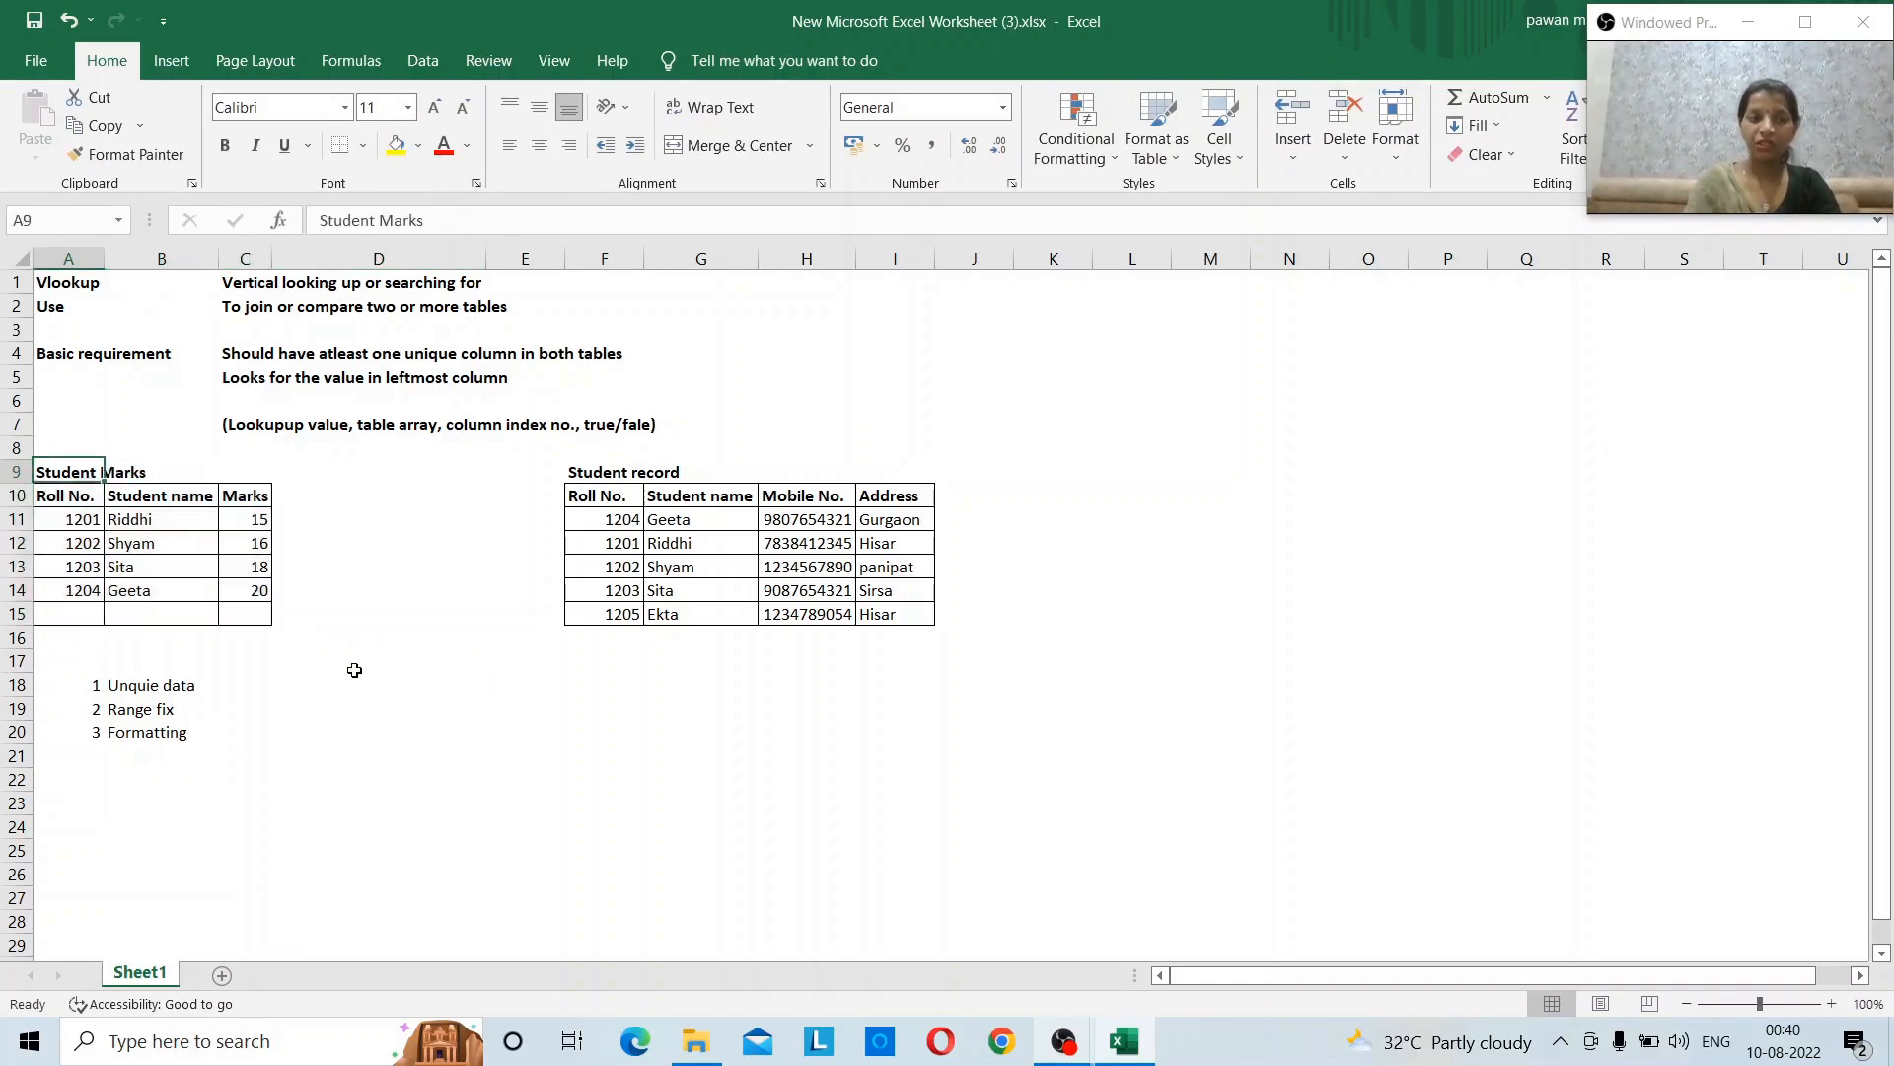
# - Examine the Student record table, starting at its title in F9 and going down the Roll No. column
pyautogui.press('Right')
pyautogui.press('Right')
pyautogui.press('Right')
pyautogui.press('Right')
pyautogui.press('Right')
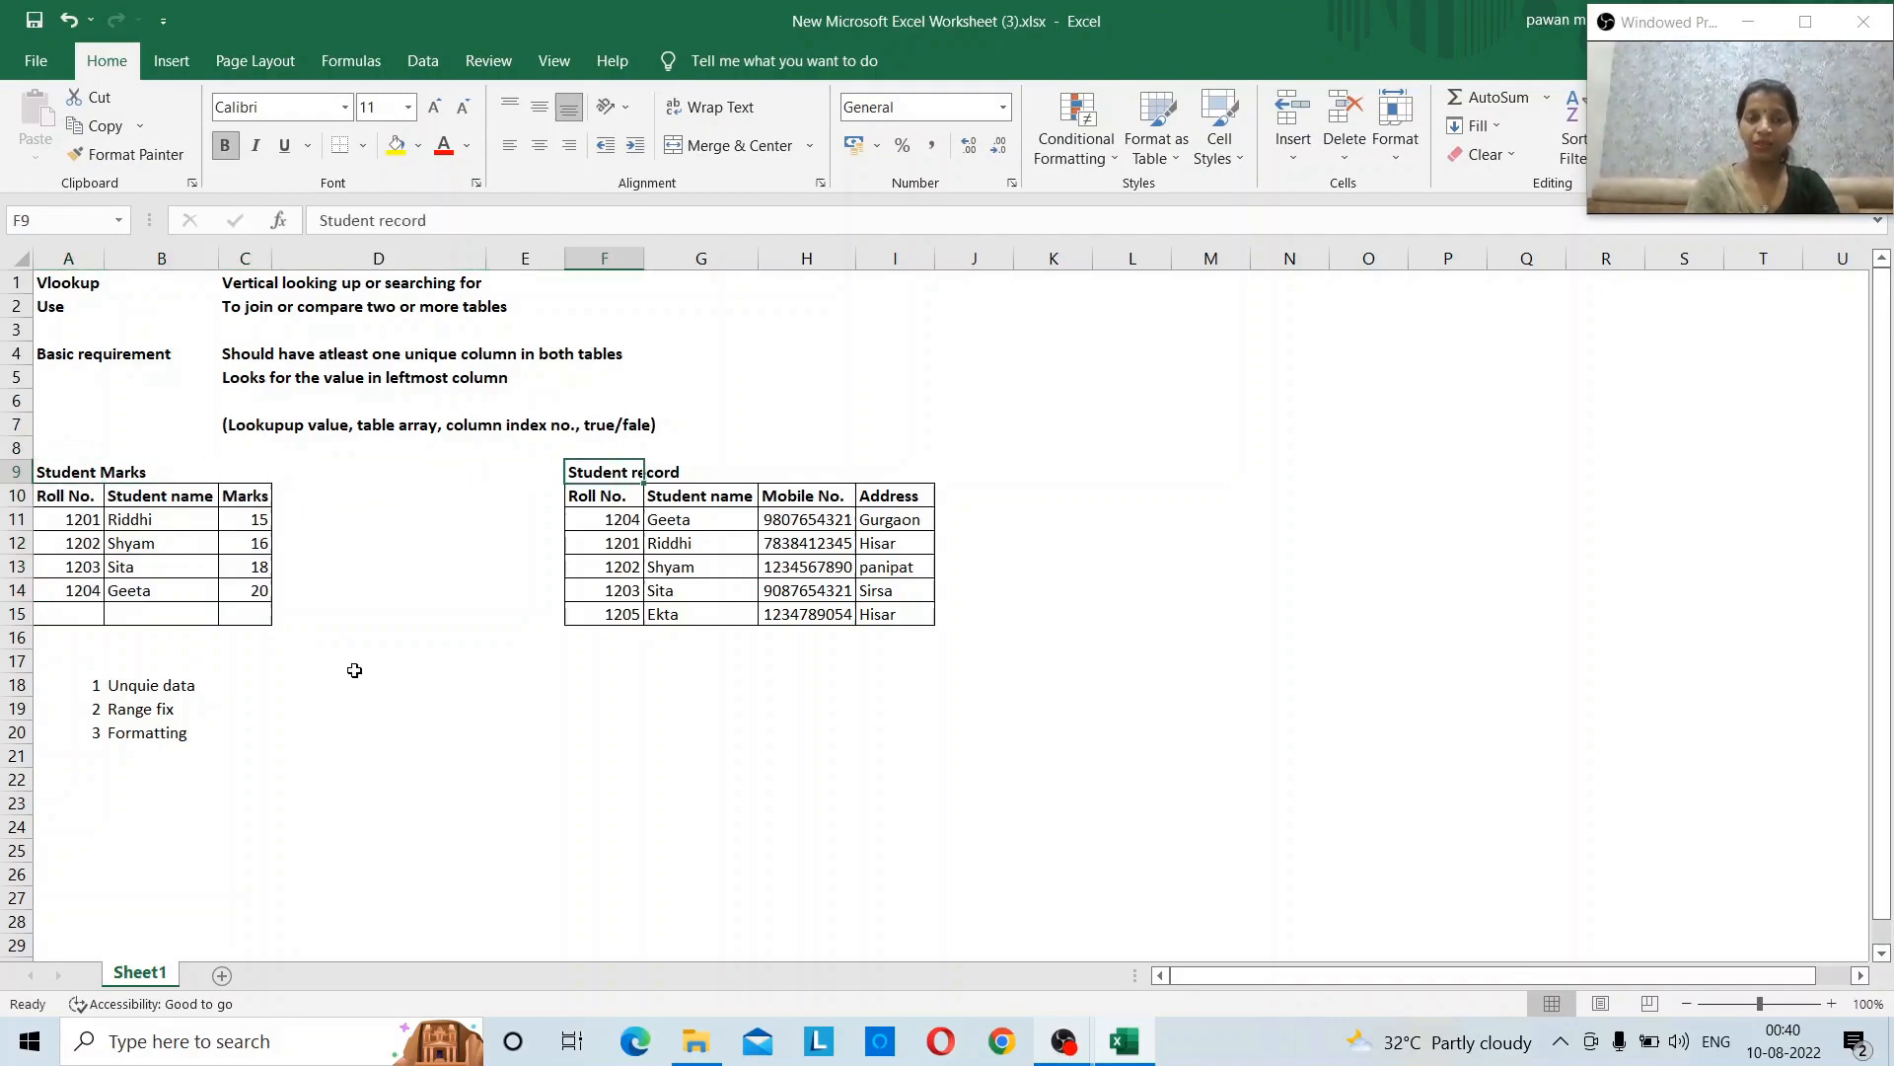
pyautogui.hotkey('shift', 'Down')
pyautogui.hotkey('shift', 'Down')
pyautogui.hotkey('shift', 'Down')
pyautogui.hotkey('shift', 'Down')
pyautogui.hotkey('shift', 'Down')
pyautogui.hotkey('shift', 'Down')
pyautogui.press('Left')
pyautogui.press('Left')
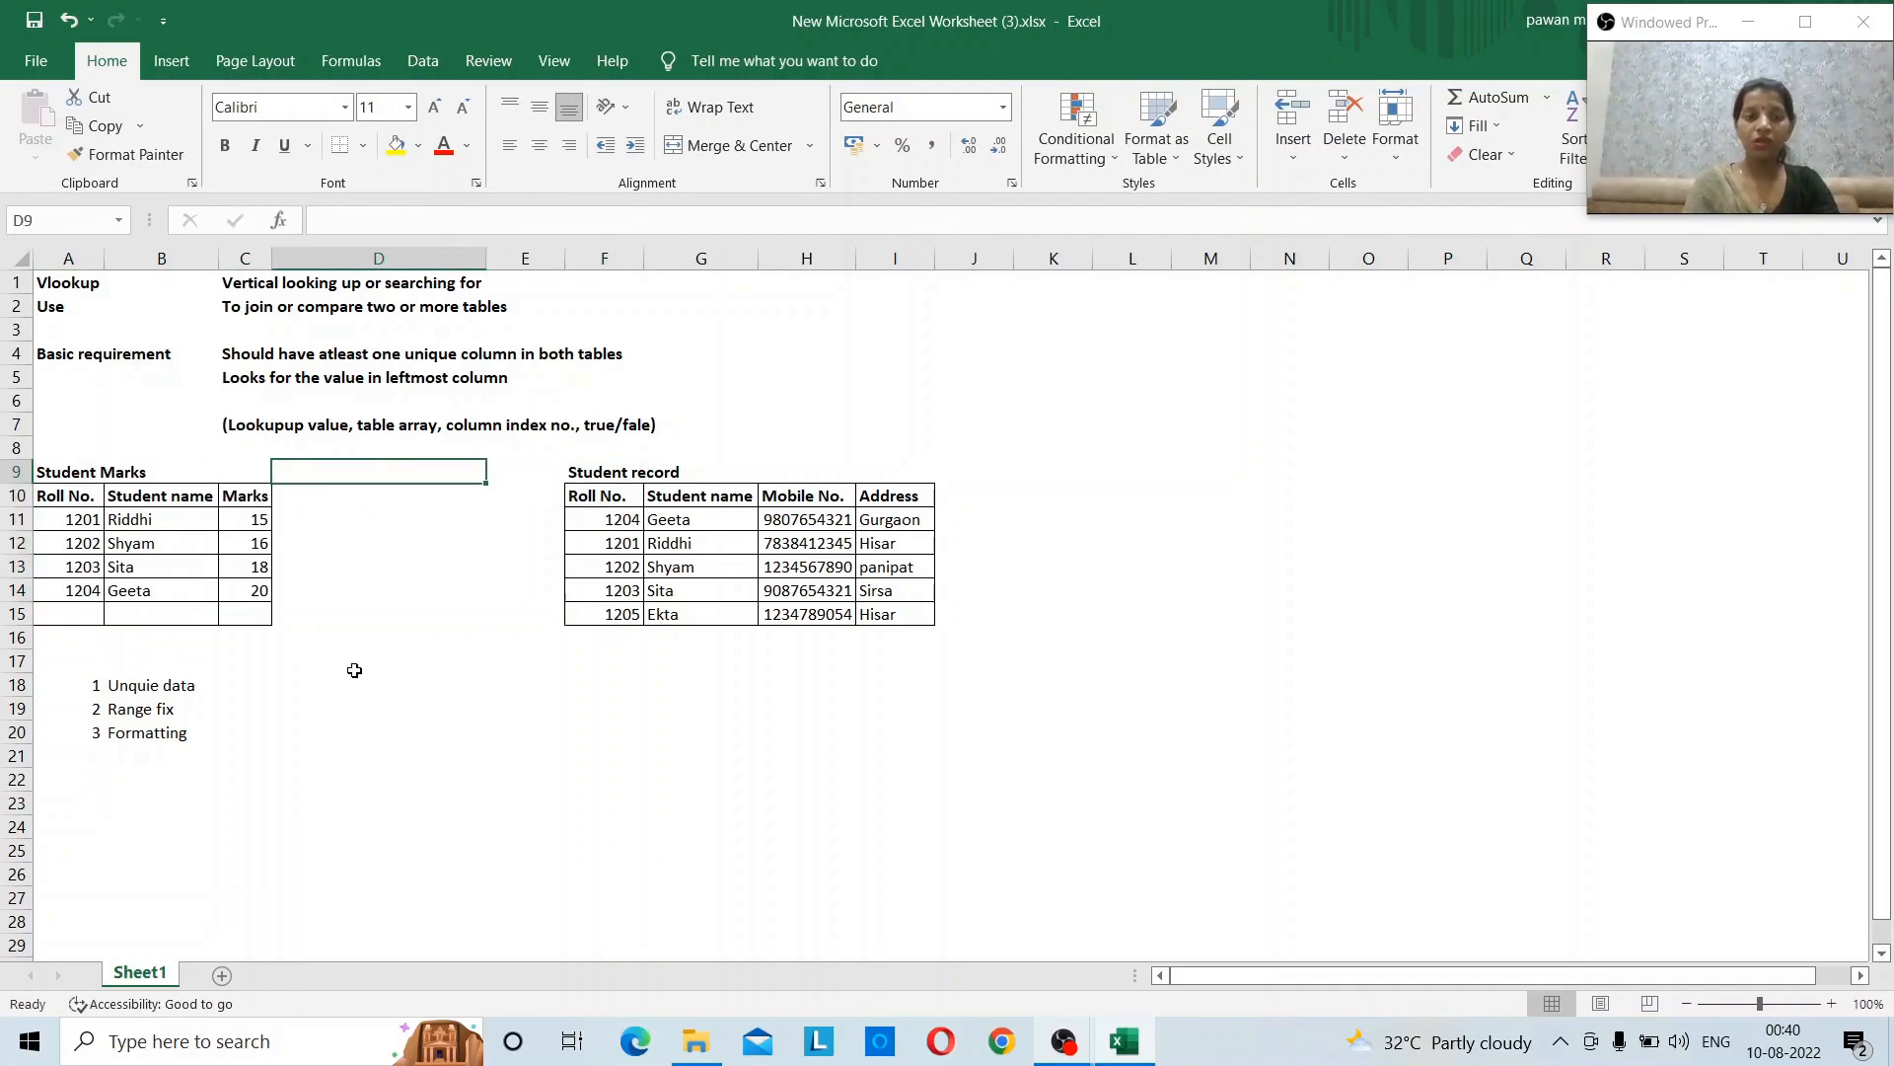
# - Compare the first data rows of the two tables, checking the roll number and student name columns they share
pyautogui.press('Left')
pyautogui.press('Left')
pyautogui.press('Left')
pyautogui.press('Down')
pyautogui.press('Down')
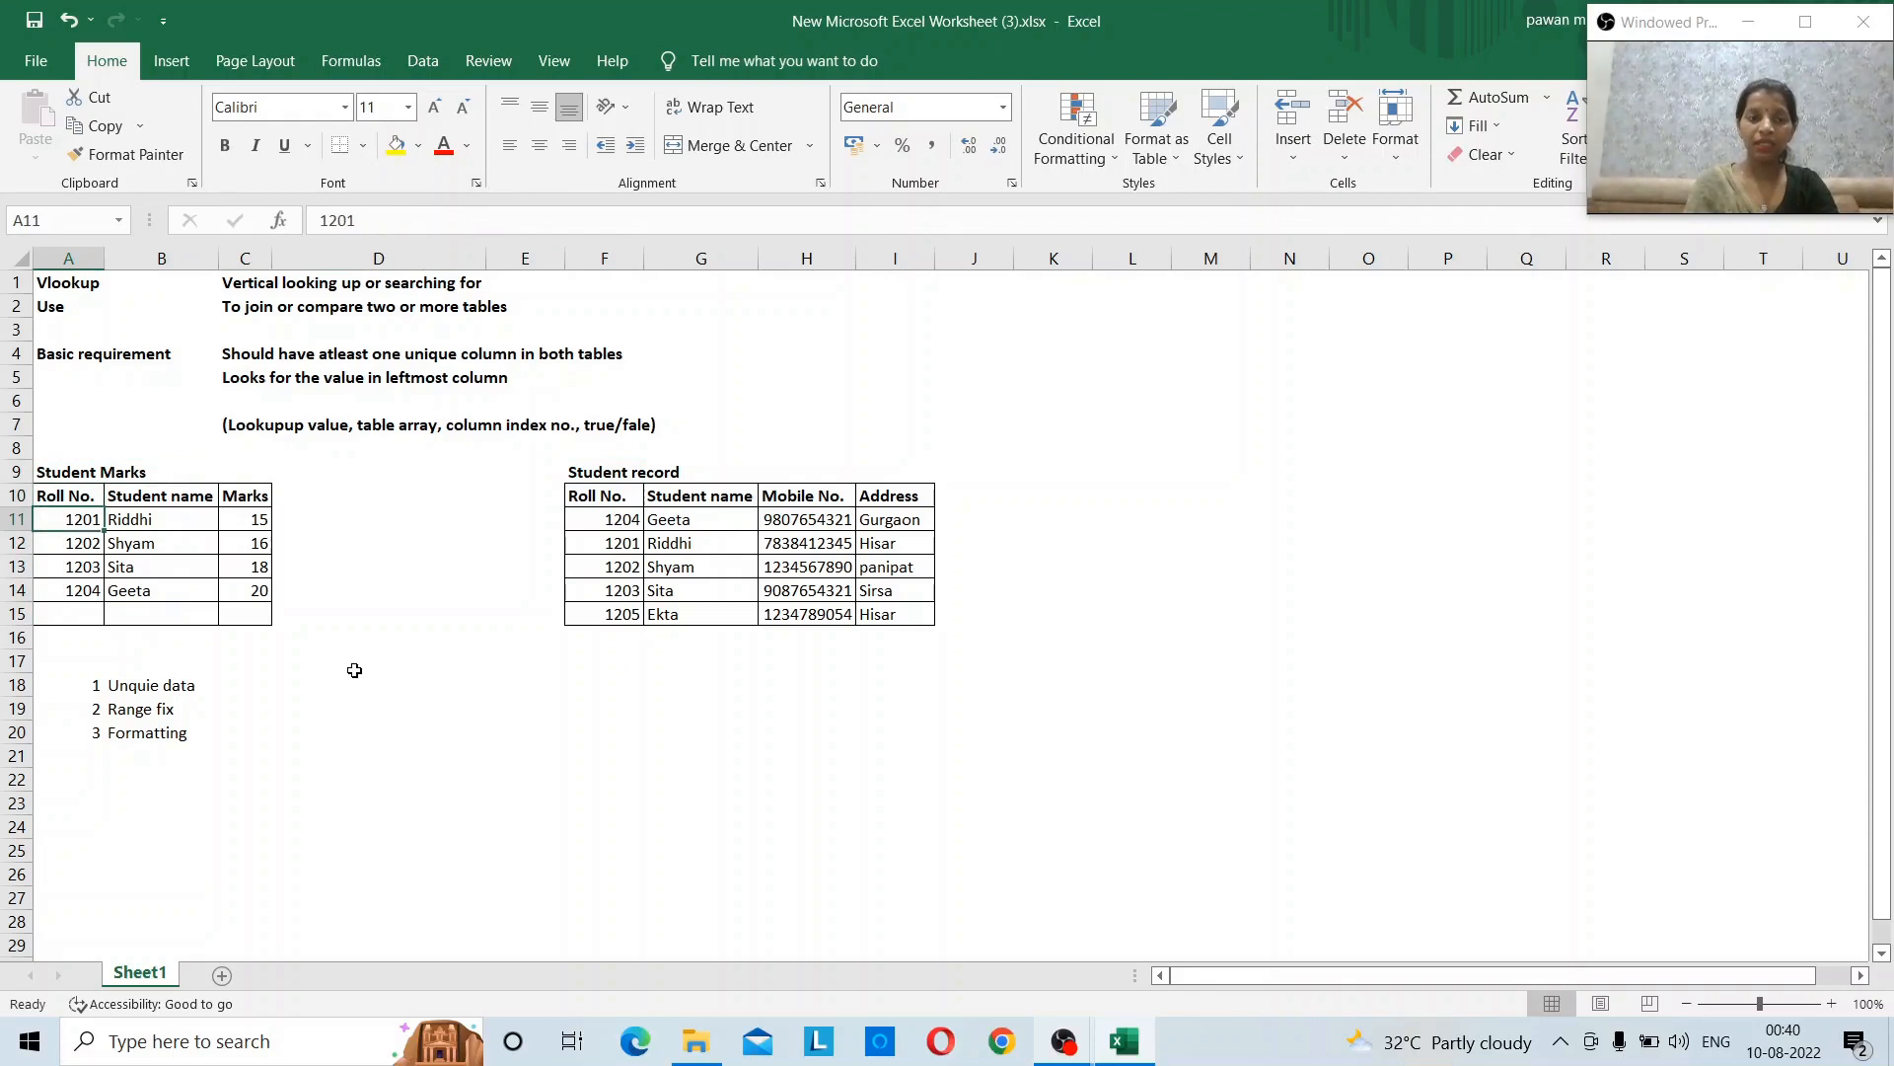
pyautogui.press('Right')
pyautogui.press('Right')
pyautogui.press('Right')
pyautogui.press('Right')
pyautogui.press('Right')
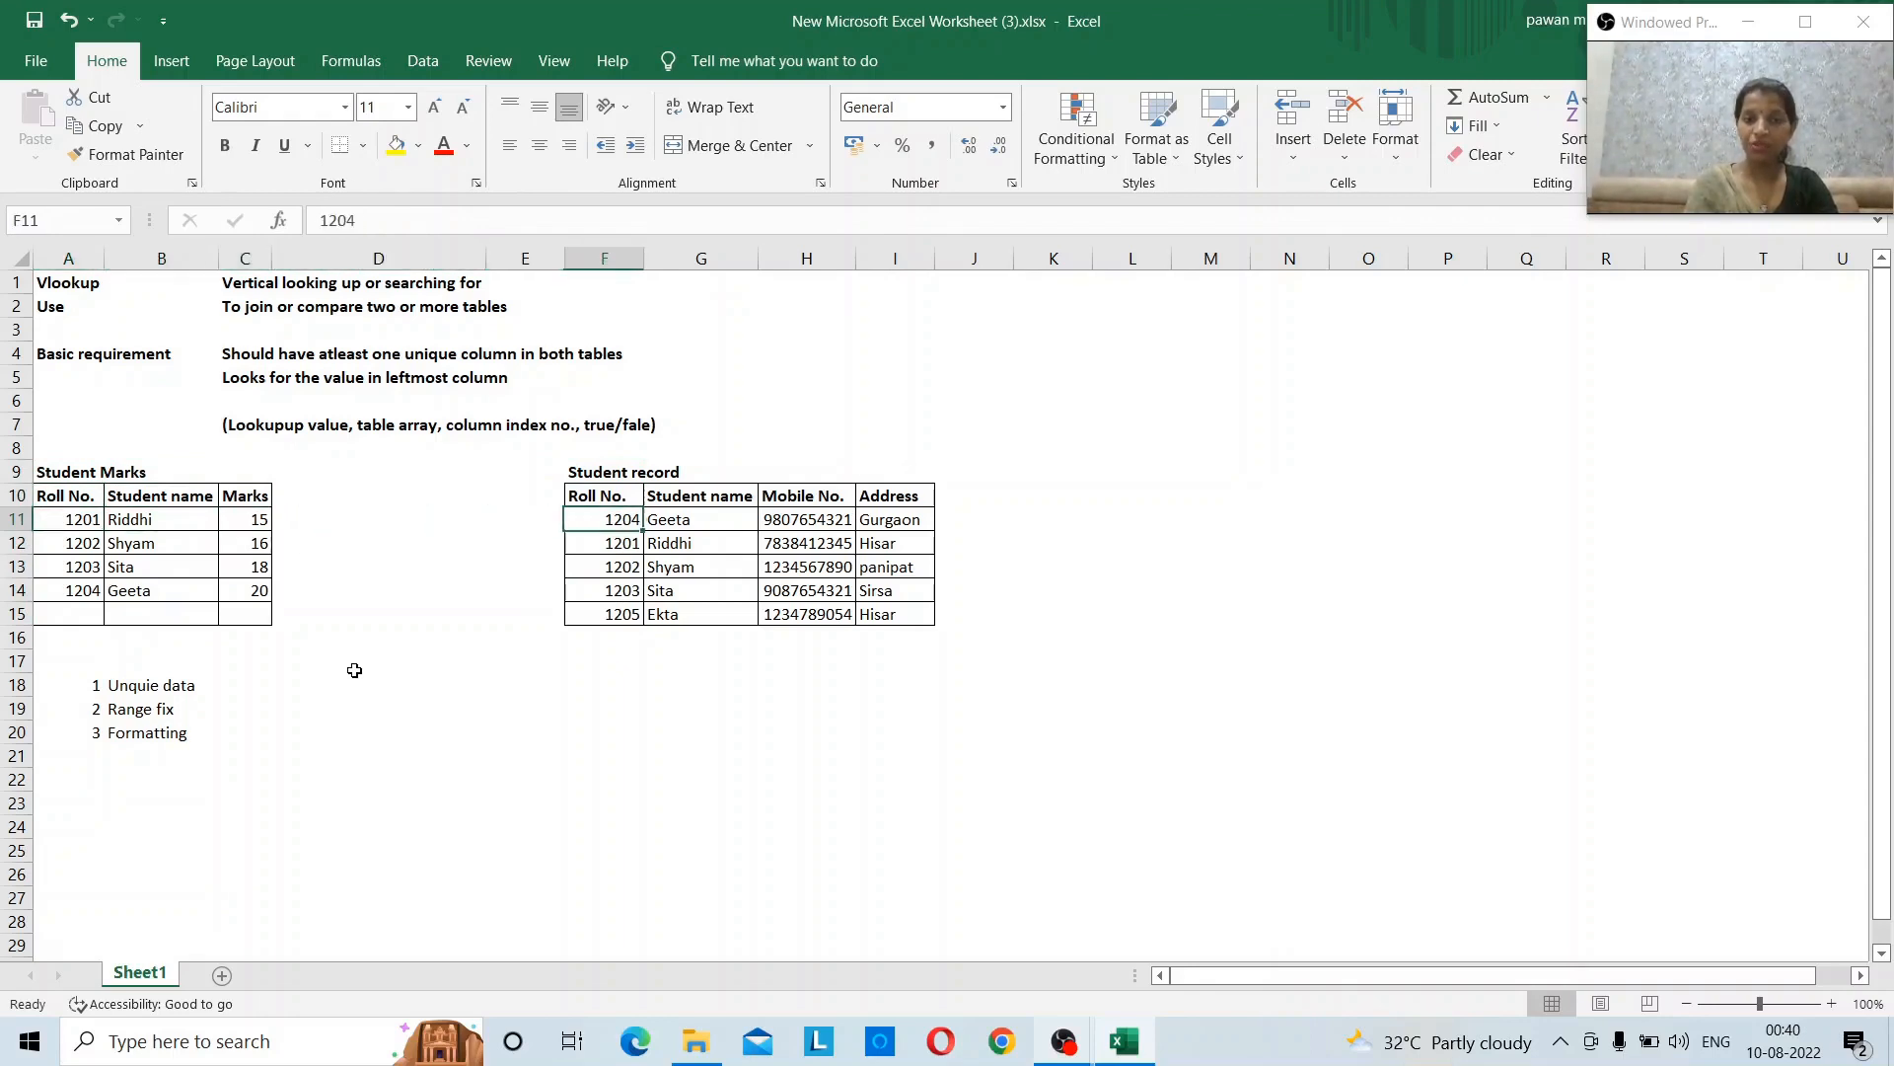
pyautogui.press('Right')
pyautogui.press('Right')
pyautogui.press('Right')
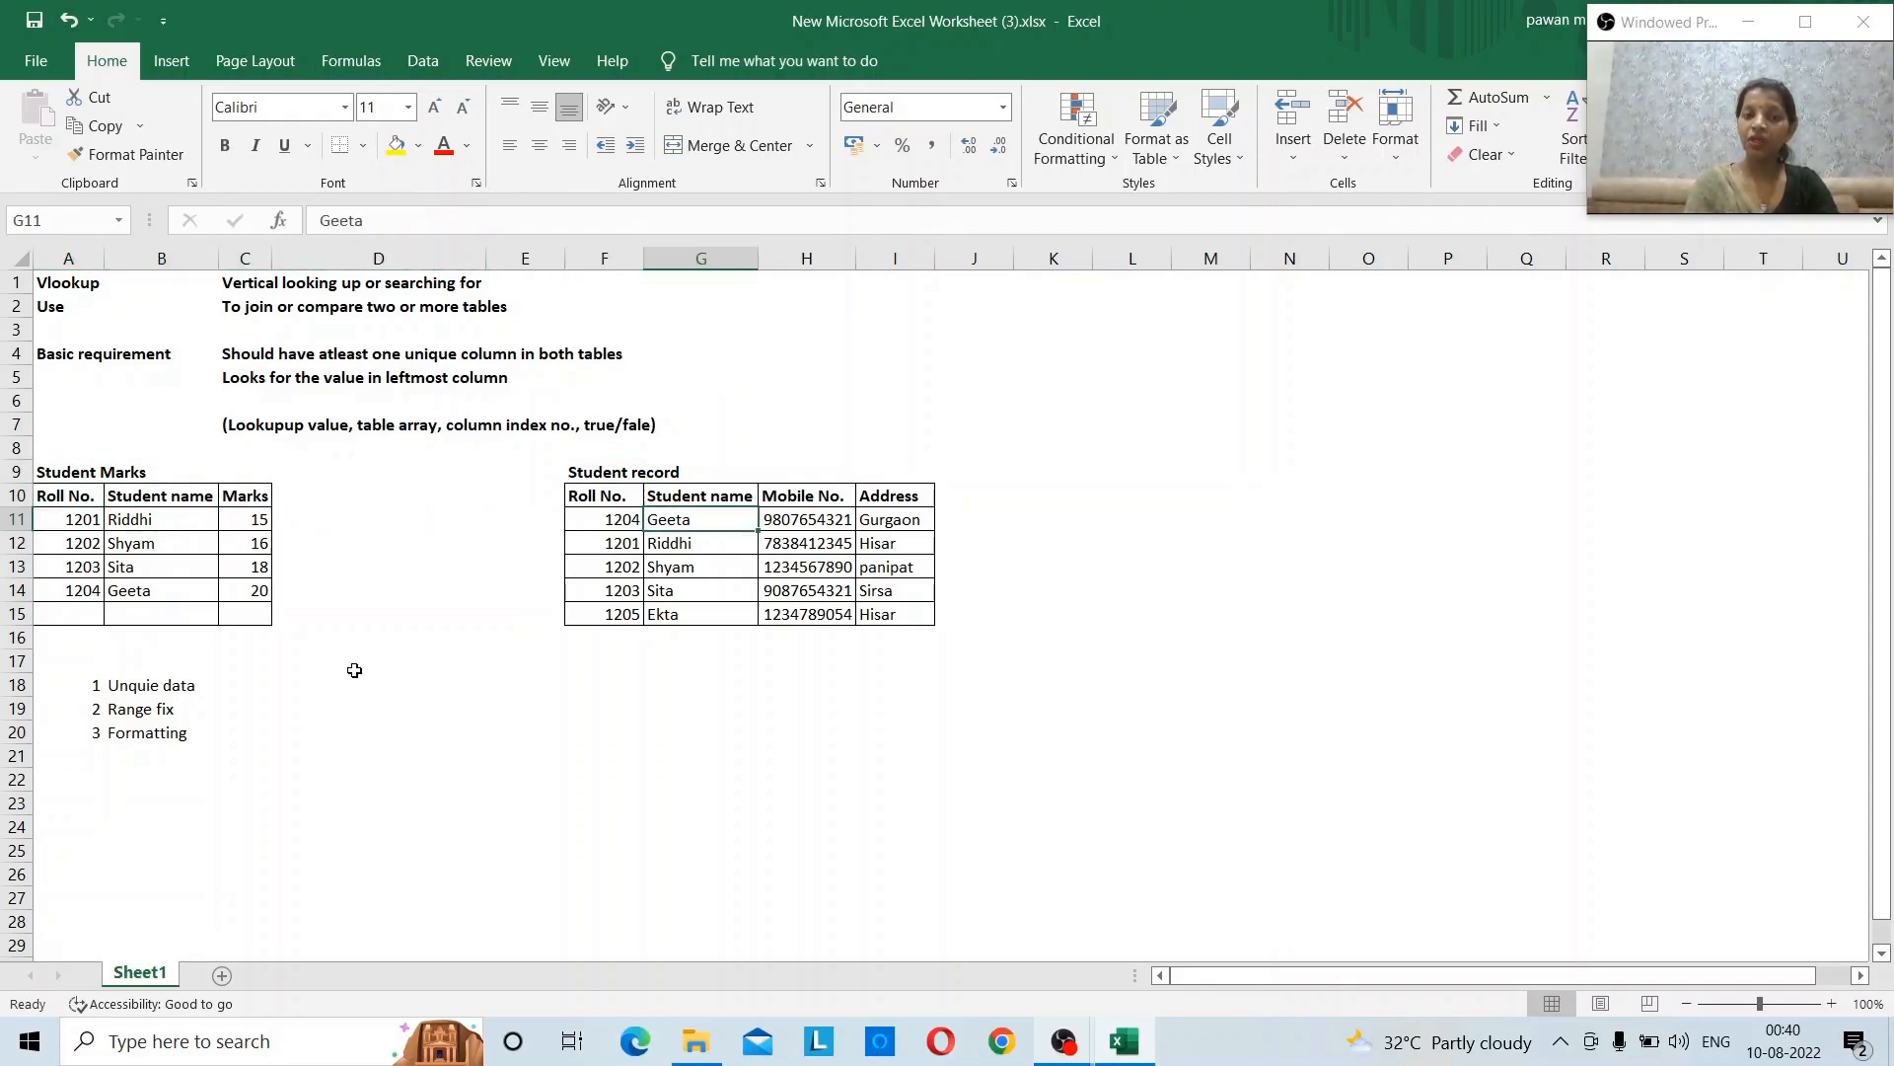
pyautogui.press('Left')
pyautogui.press('Left')
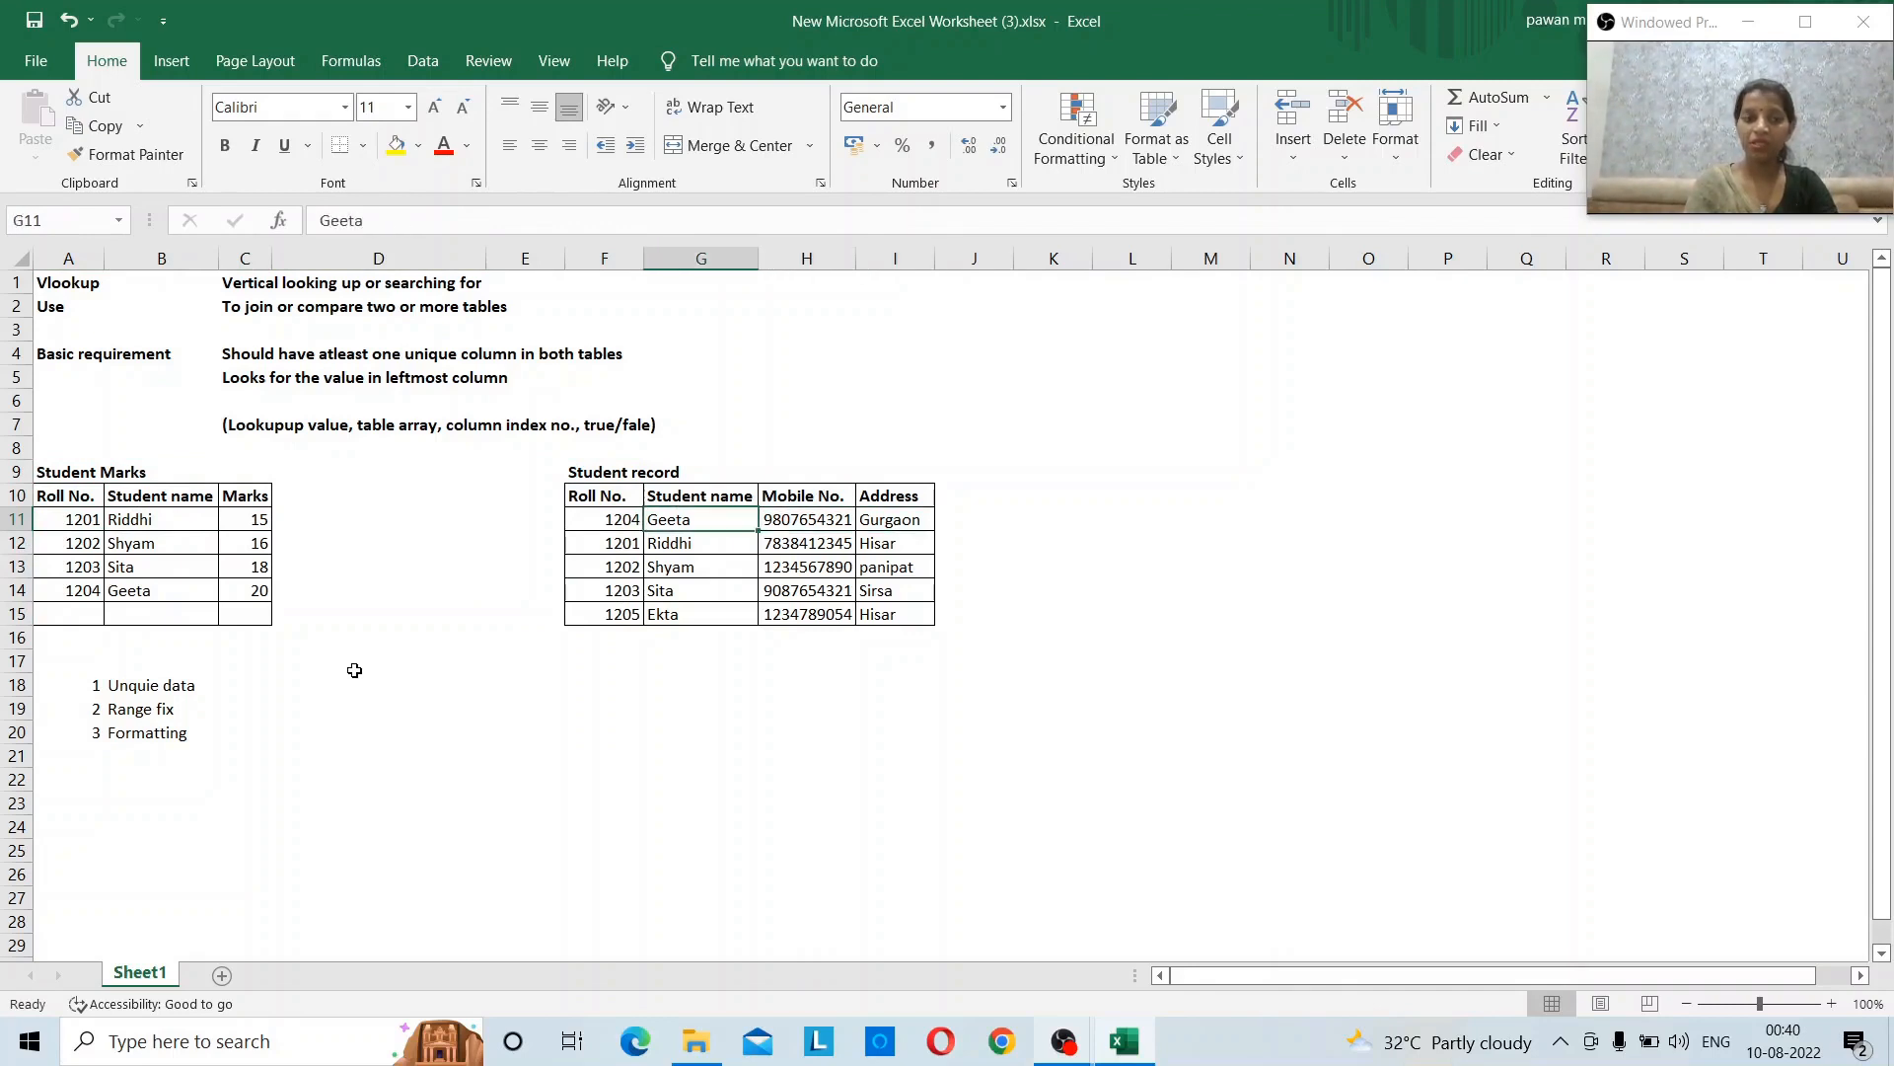
# - Examine the mobile number and address fields in row 11 of Student record against the columns of Student Marks
pyautogui.press('Home')
pyautogui.press('Right')
pyautogui.press('Right')
pyautogui.press('Right')
pyautogui.press('Right')
pyautogui.press('Right')
pyautogui.press('Right')
pyautogui.press('Right')
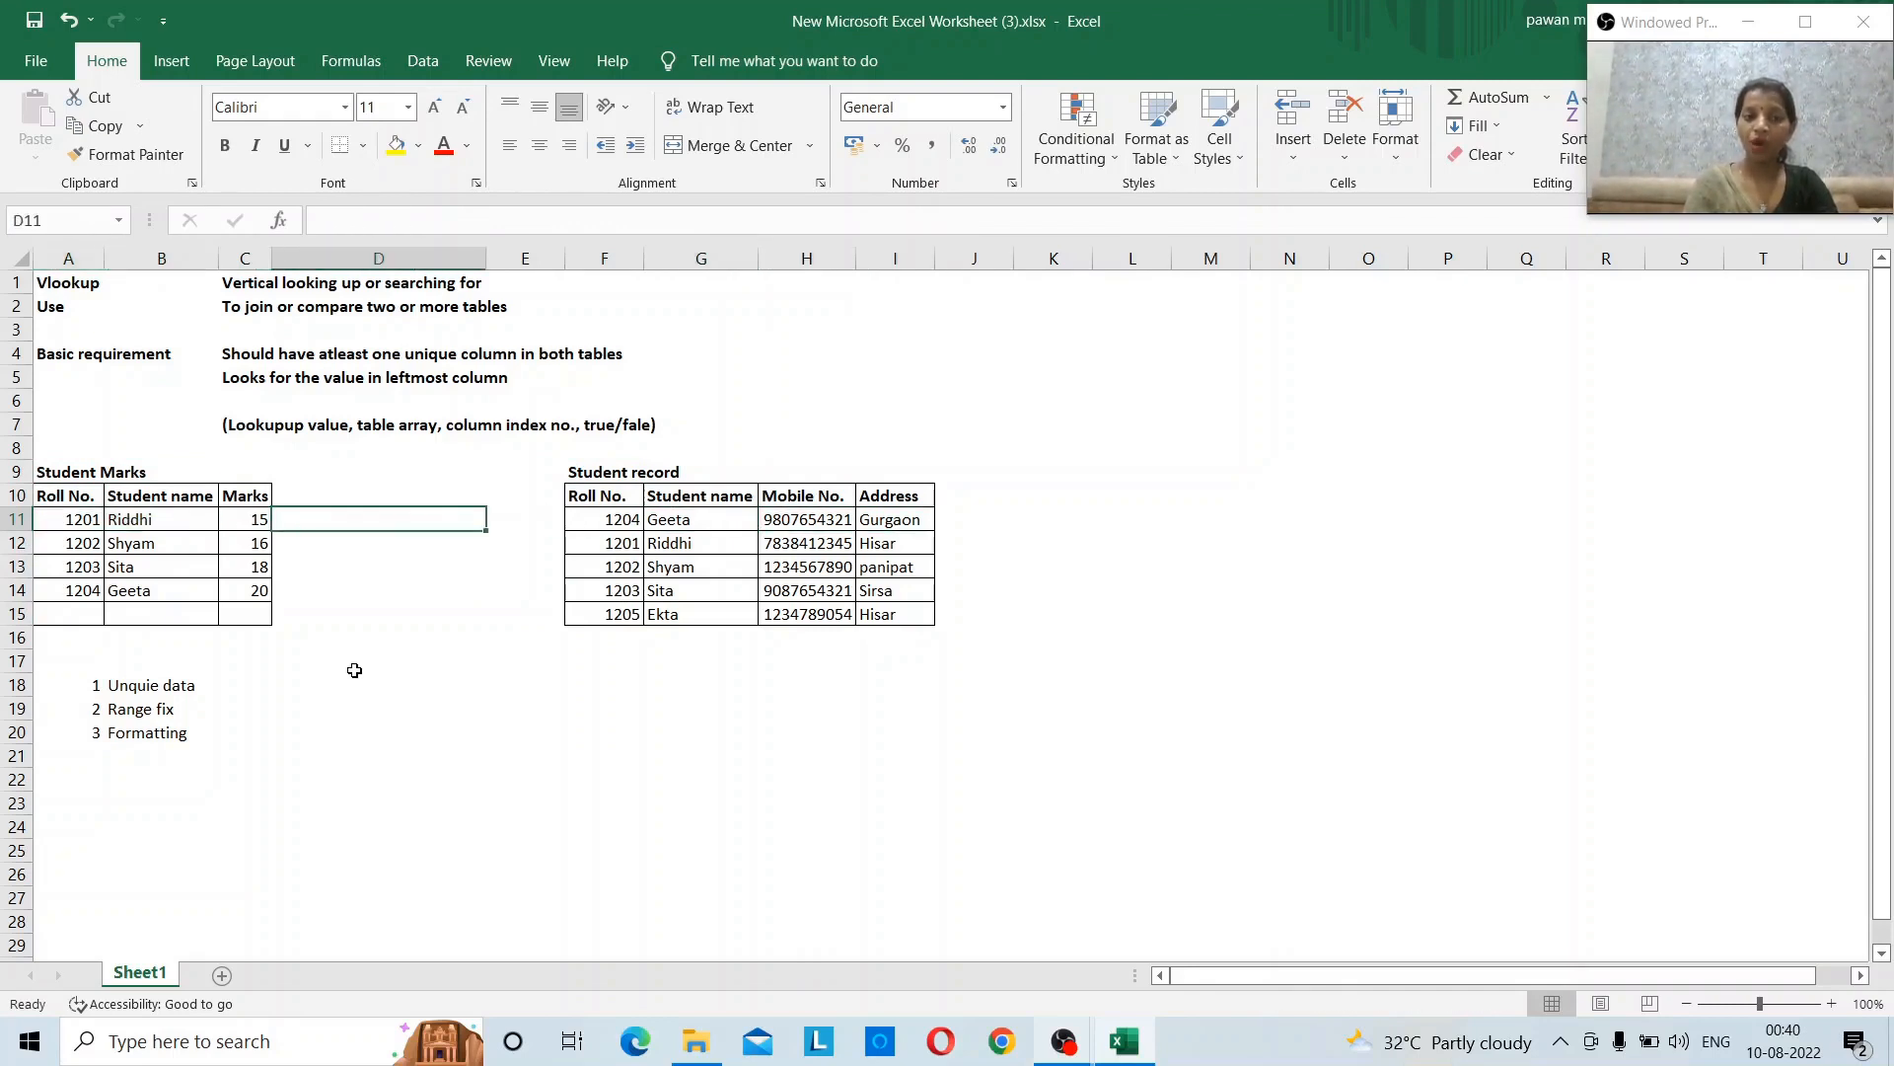
pyautogui.hotkey('shift', 'Right')
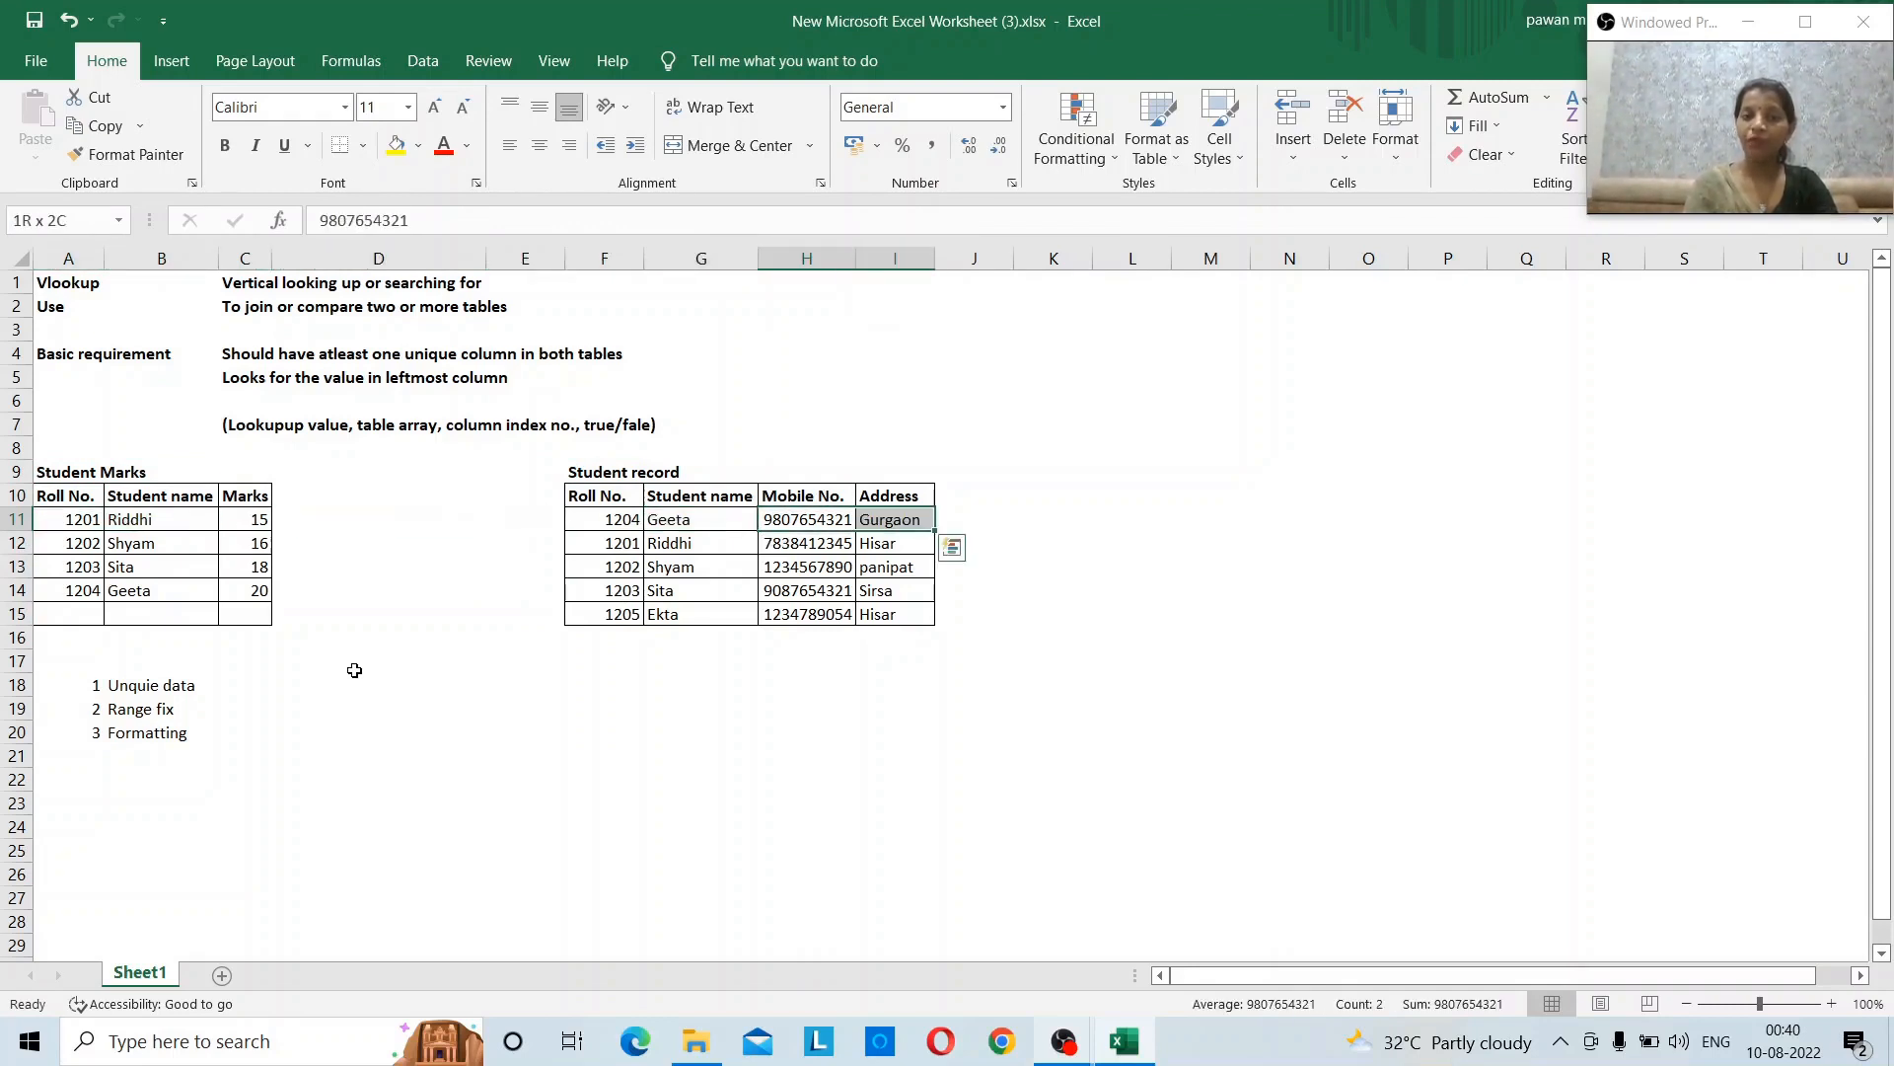
pyautogui.press('Right')
pyautogui.press('Left')
pyautogui.press('Left')
pyautogui.press('Left')
pyautogui.press('Left')
pyautogui.press('Left')
pyautogui.press('Left')
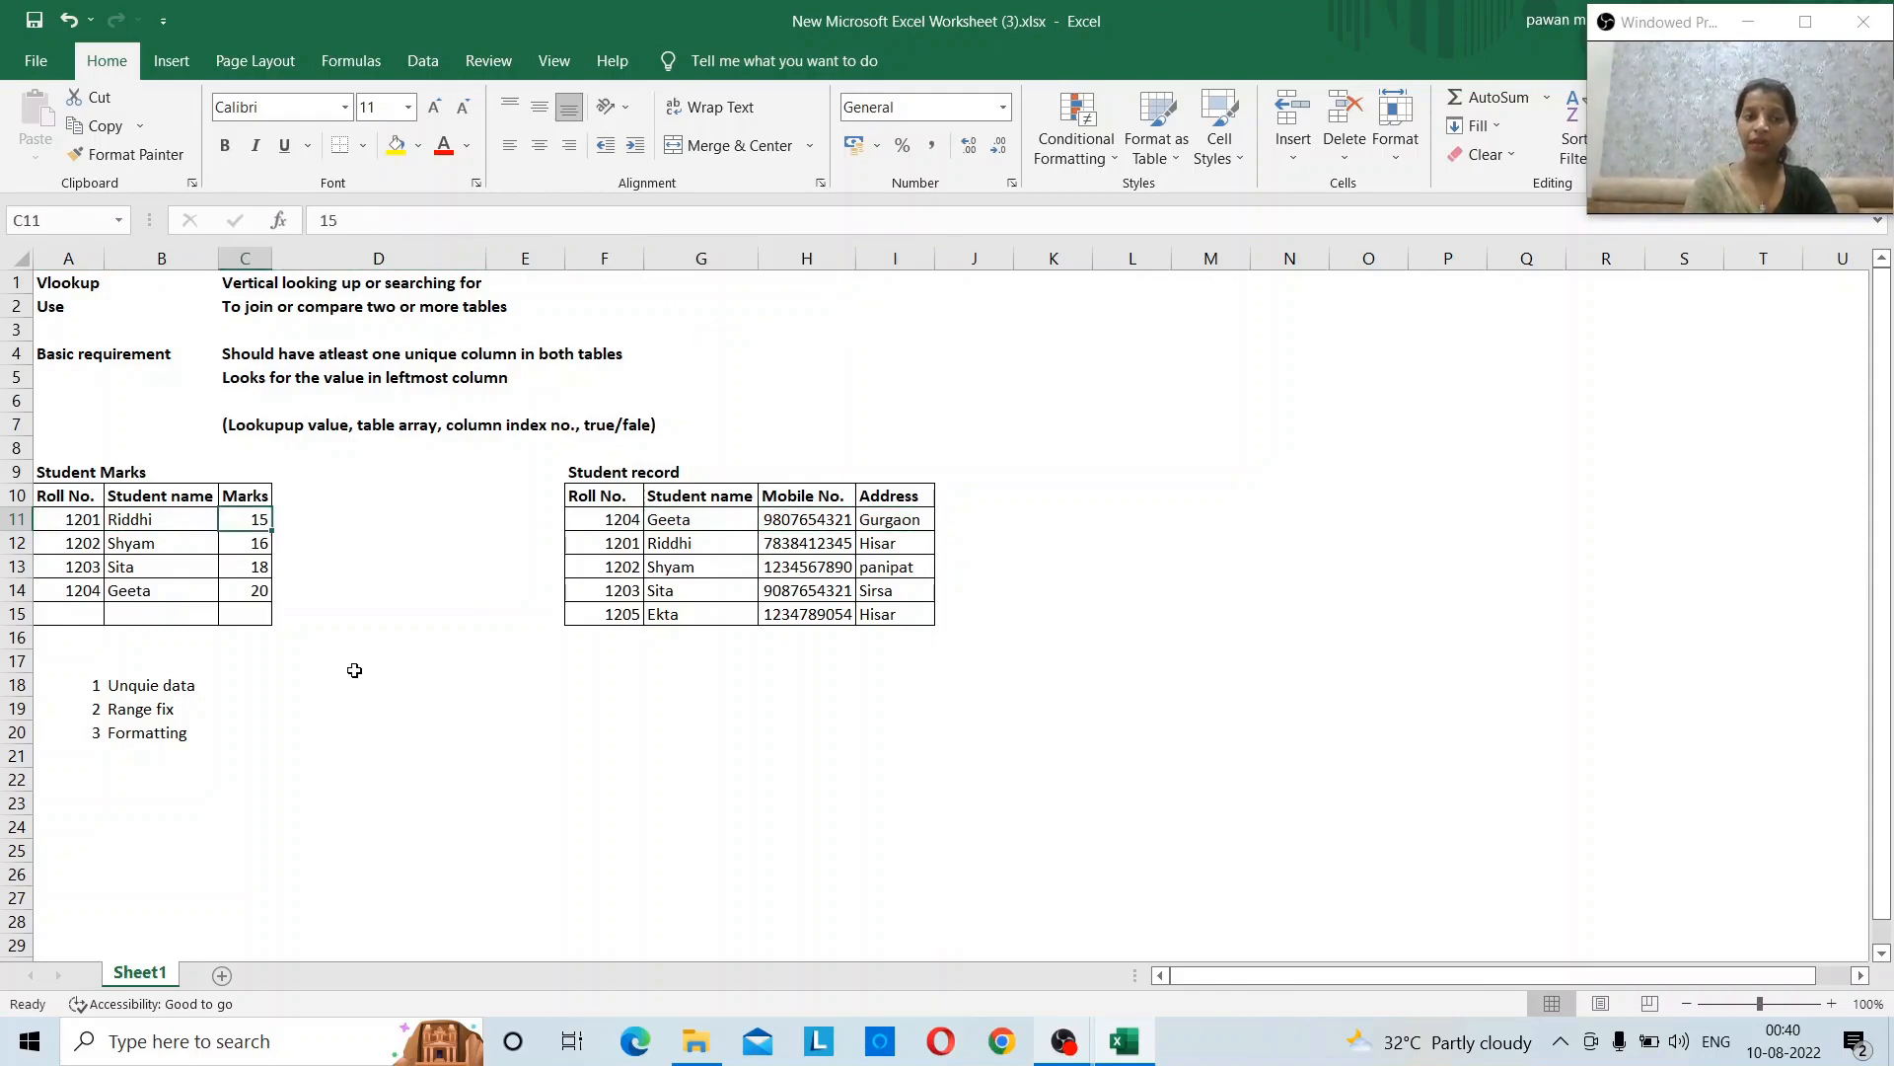
# - Review the Student Marks headers, the empty column beside Marks, and the mobile number column in Student record
pyautogui.press('Left')
pyautogui.press('Left')
pyautogui.press('Up')
pyautogui.press('Right')
pyautogui.press('Right')
pyautogui.press('Right')
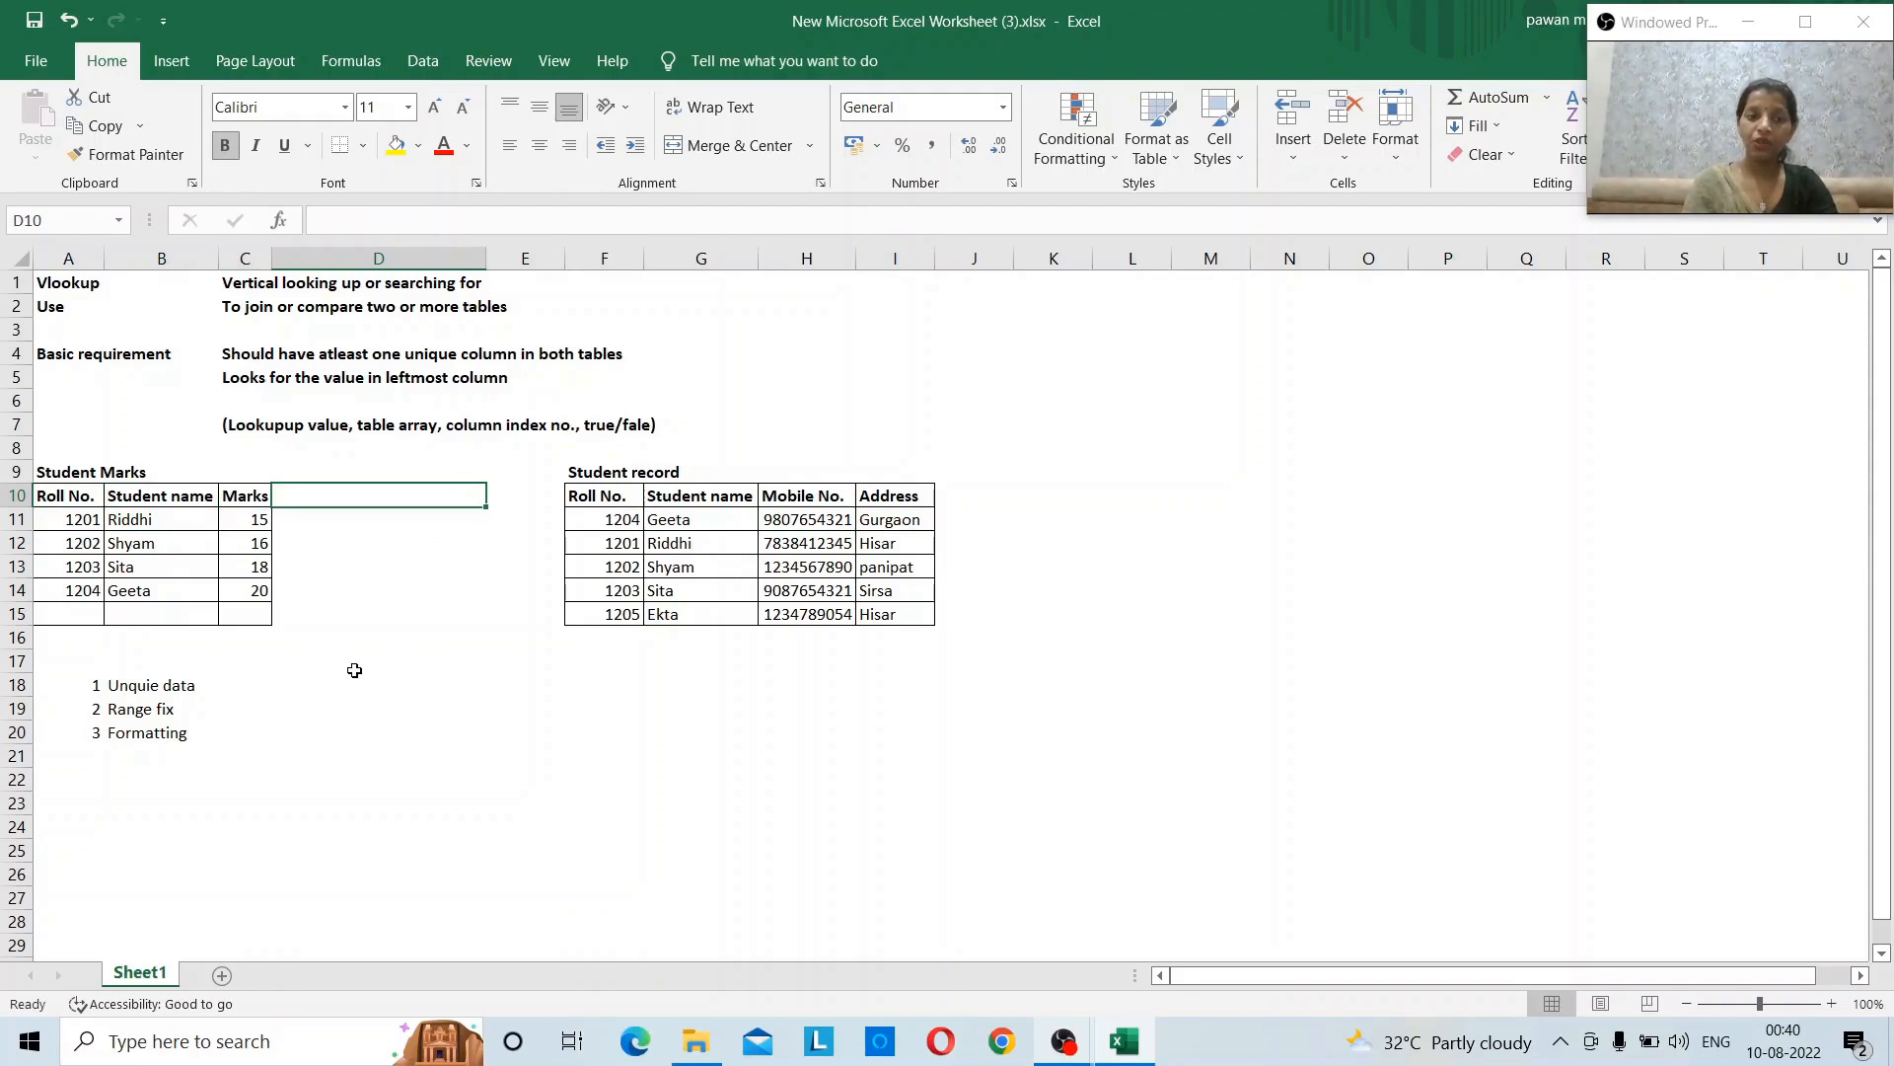
pyautogui.press('Down')
pyautogui.press('Up')
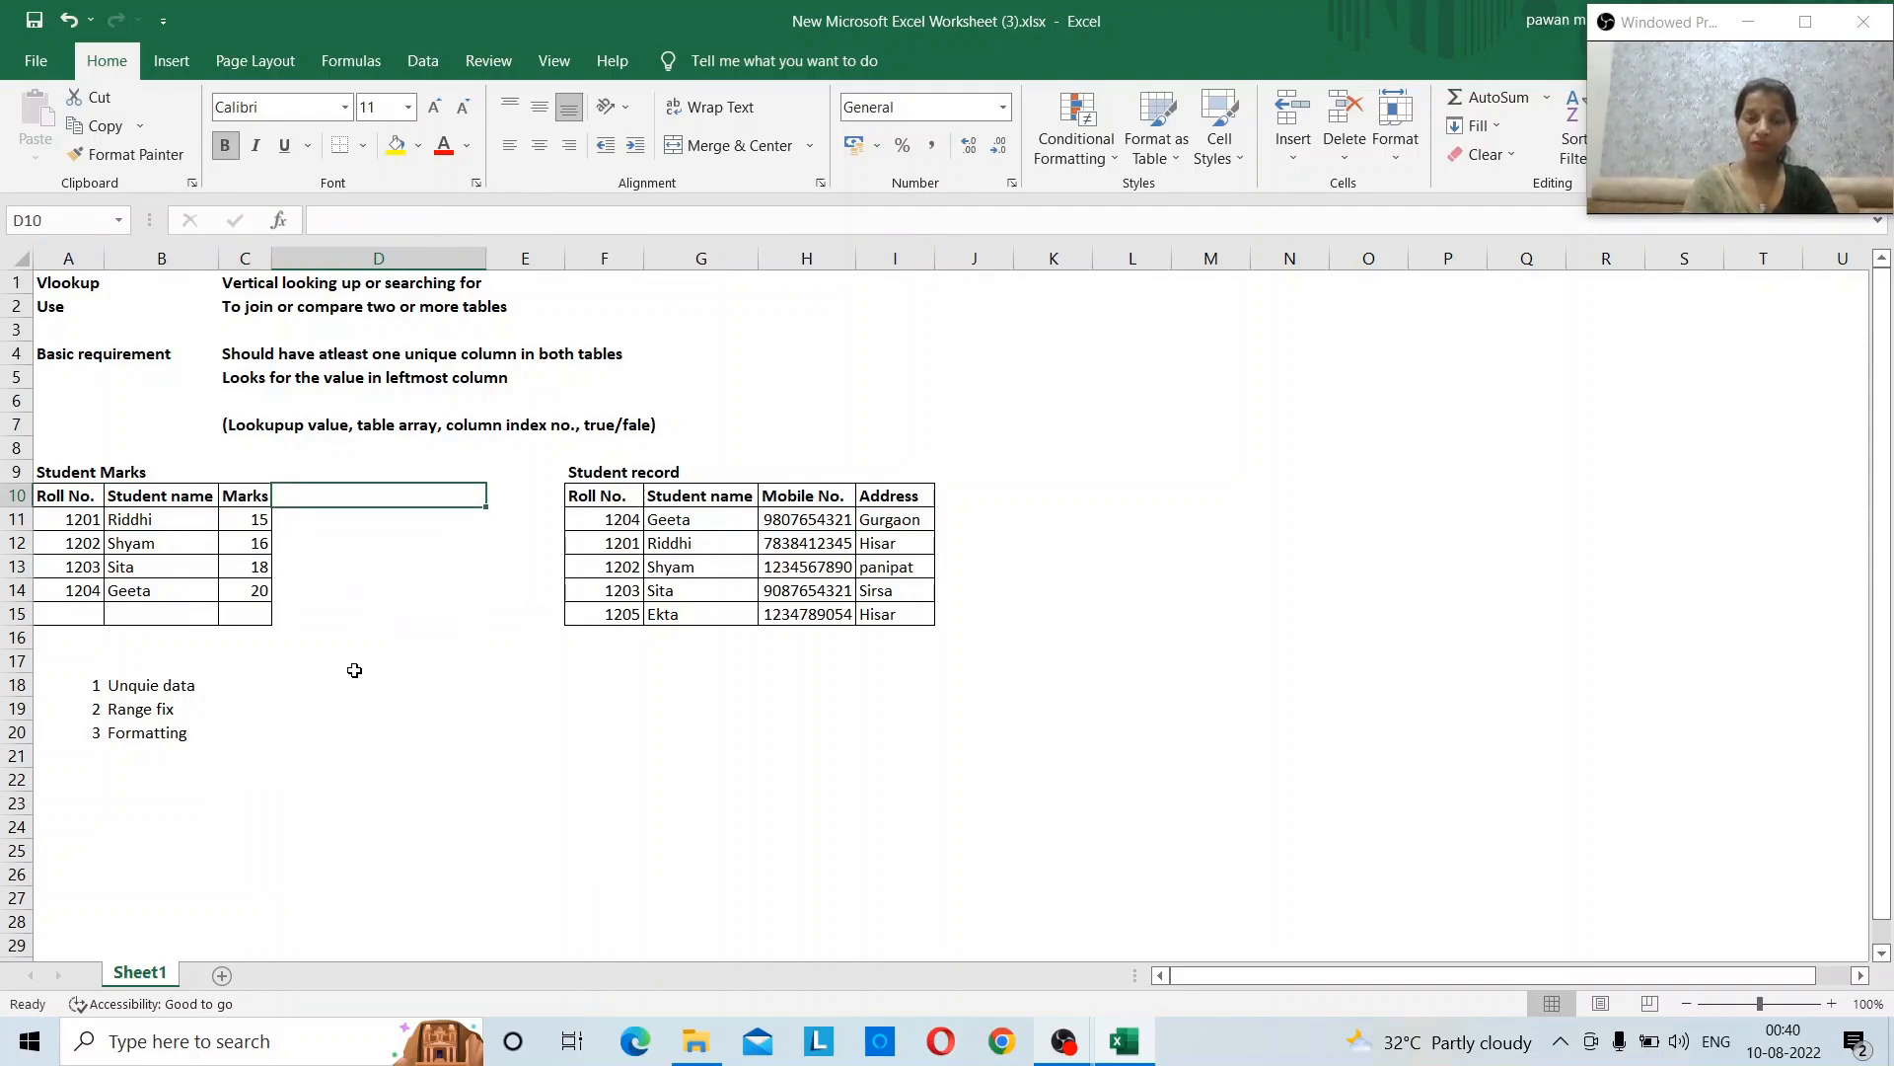
pyautogui.press('Left')
pyautogui.press('Left')
pyautogui.press('Left')
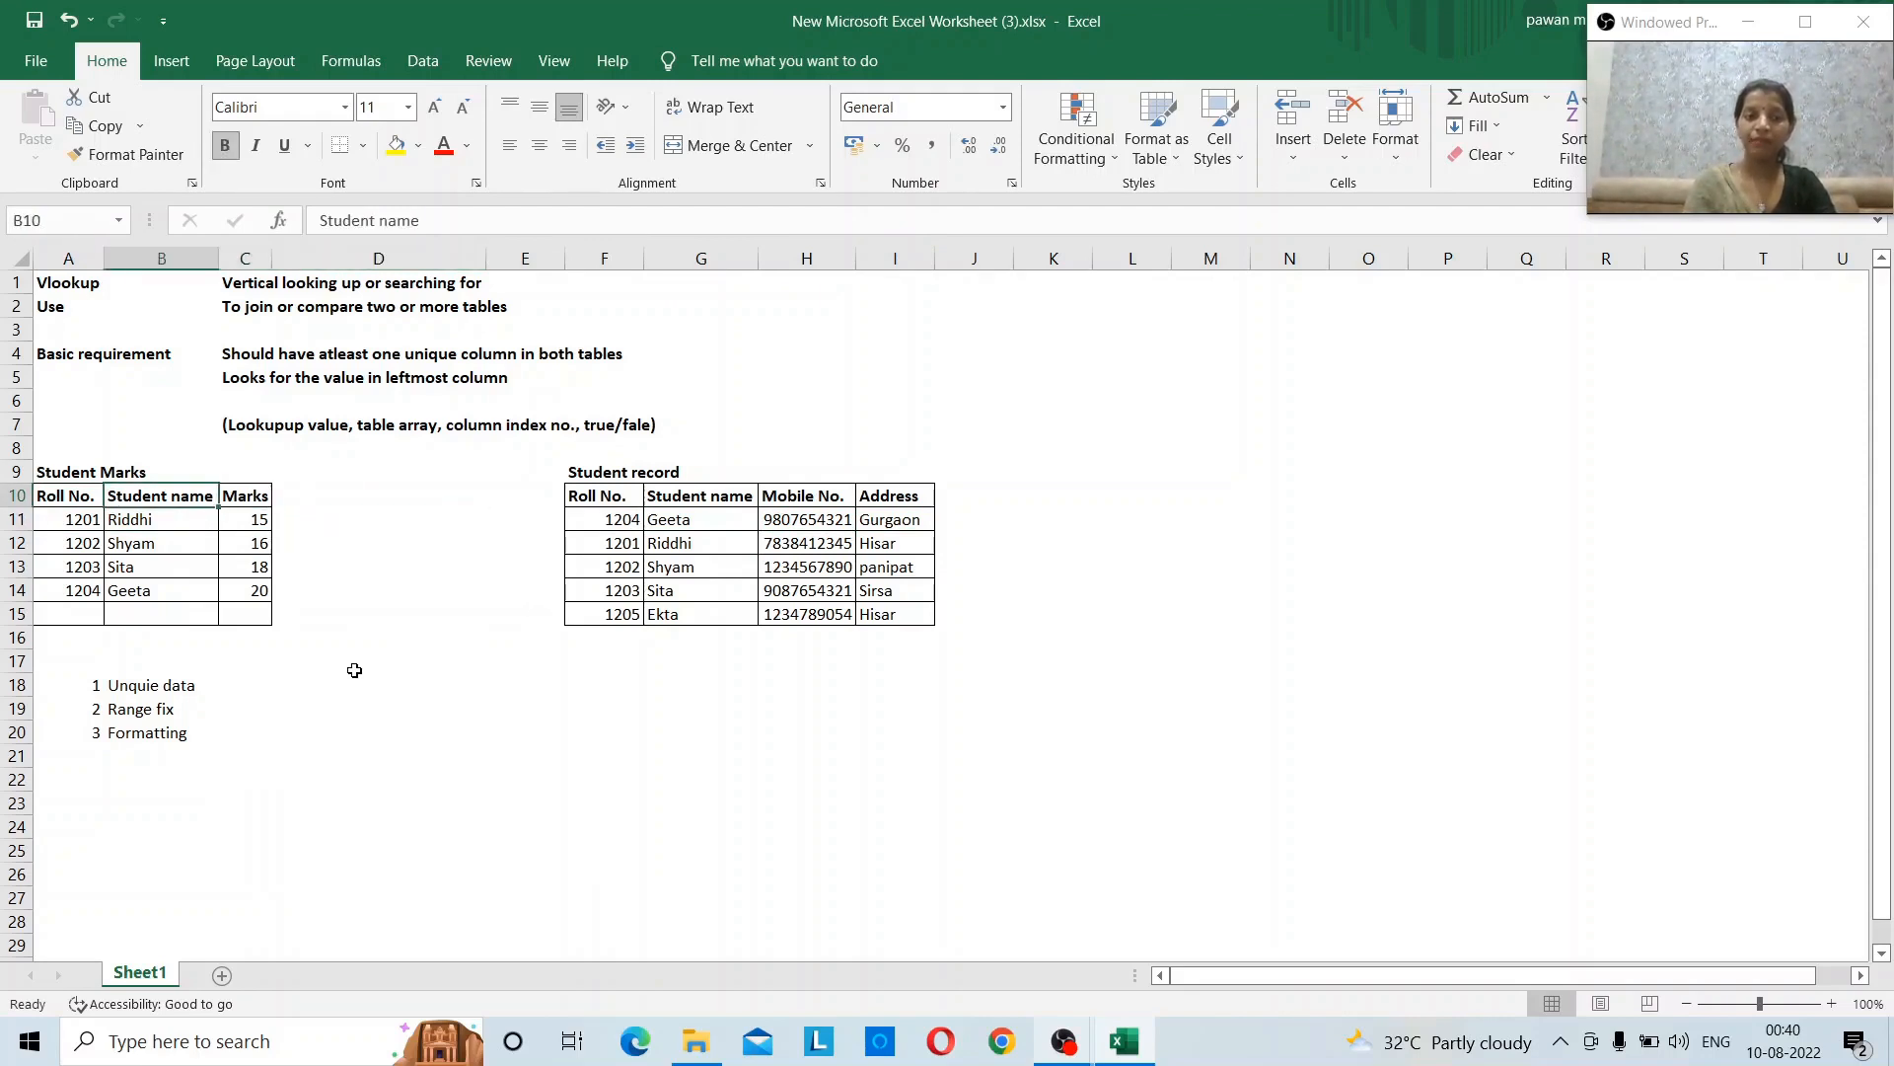
pyautogui.press('Right')
pyautogui.press('Right')
pyautogui.press('Right')
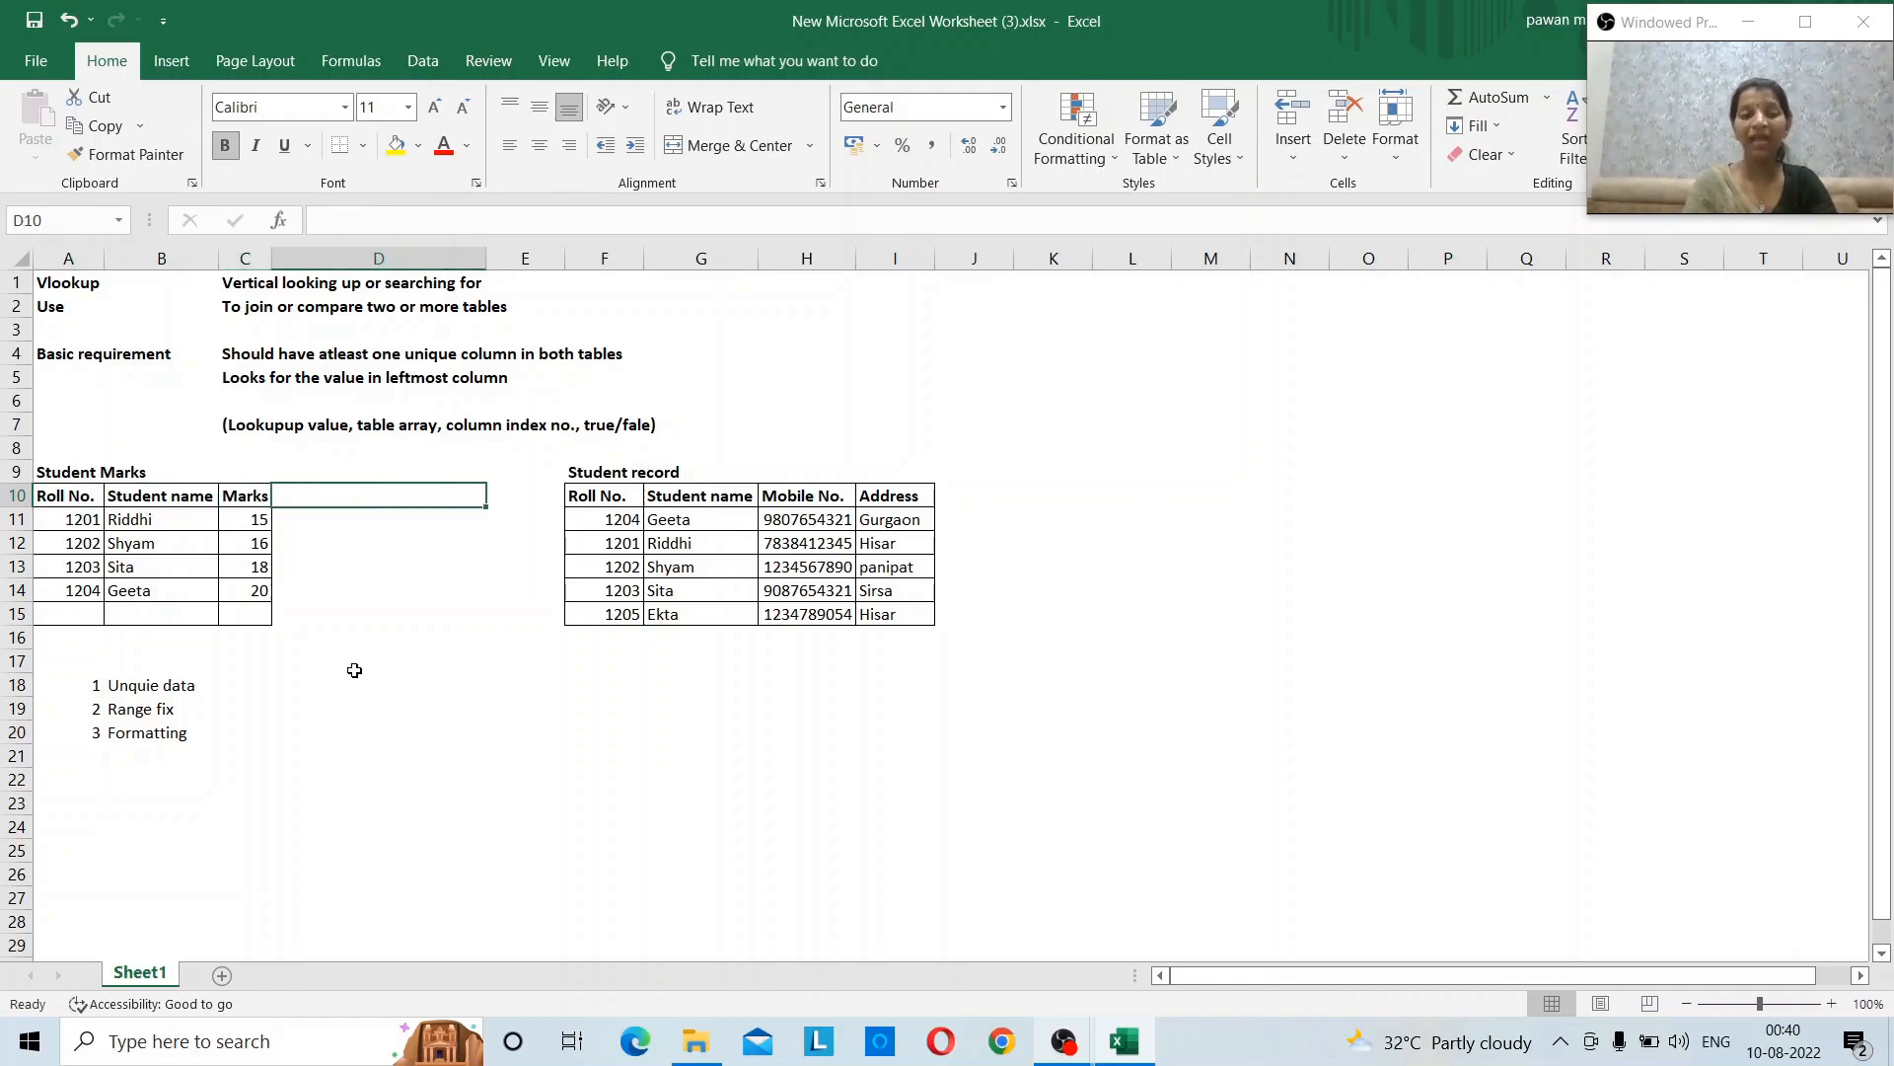
pyautogui.press('Down')
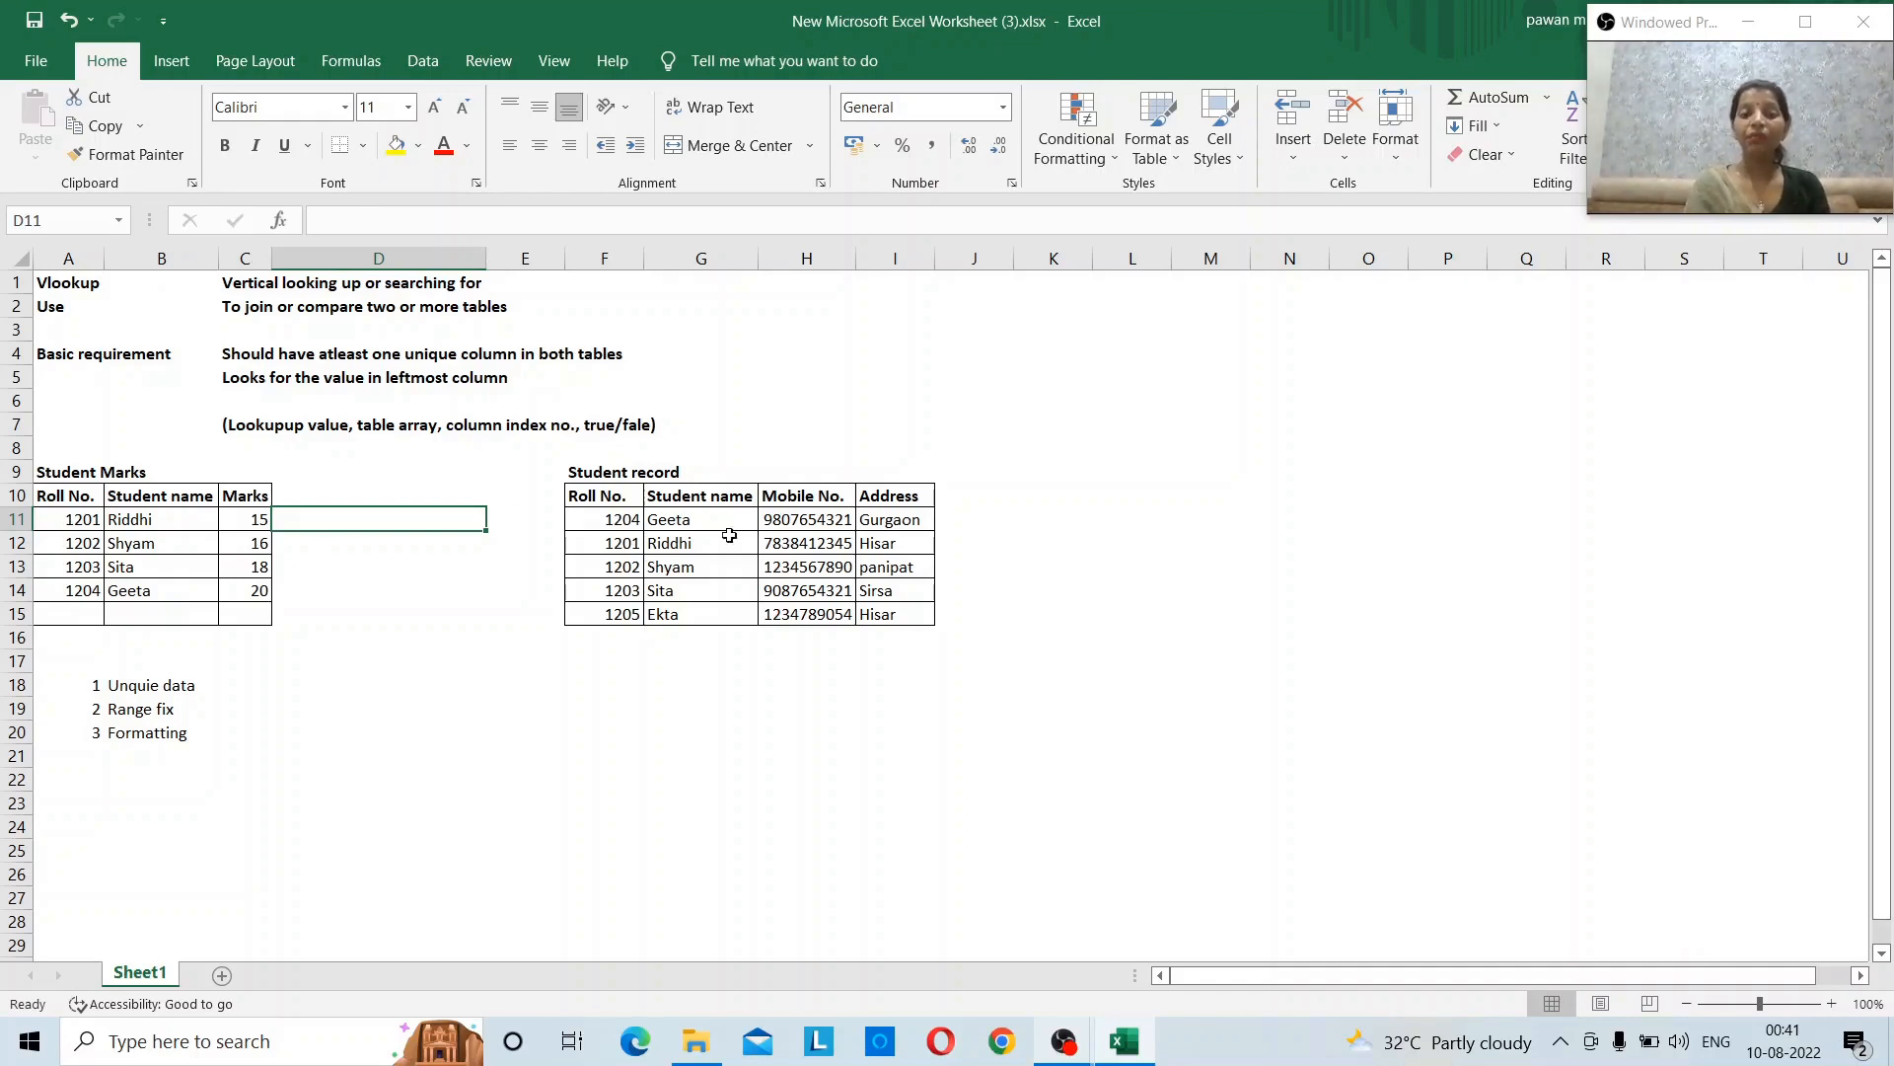
pyautogui.click(777, 547)
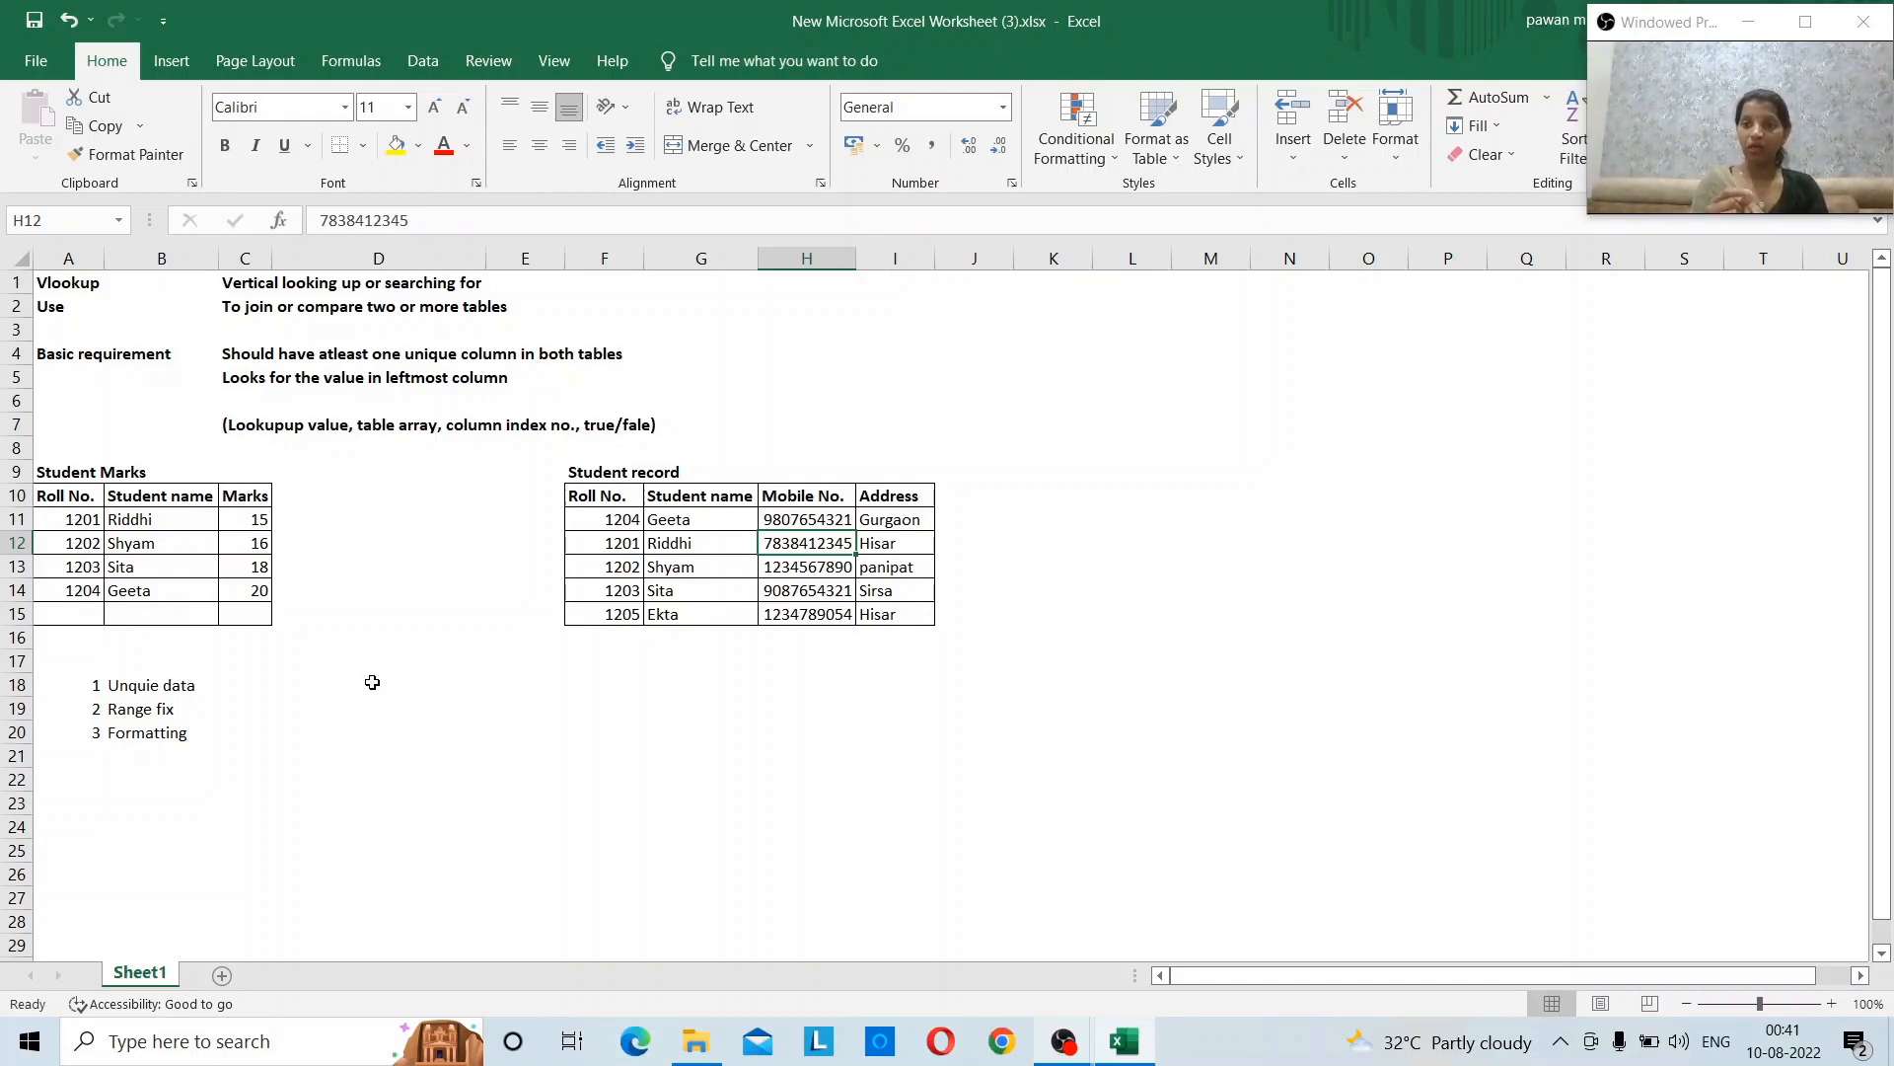
# - Correct "Lookupup value" to "Lookup value" in the syntax note in cell C7
pyautogui.click(249, 424)
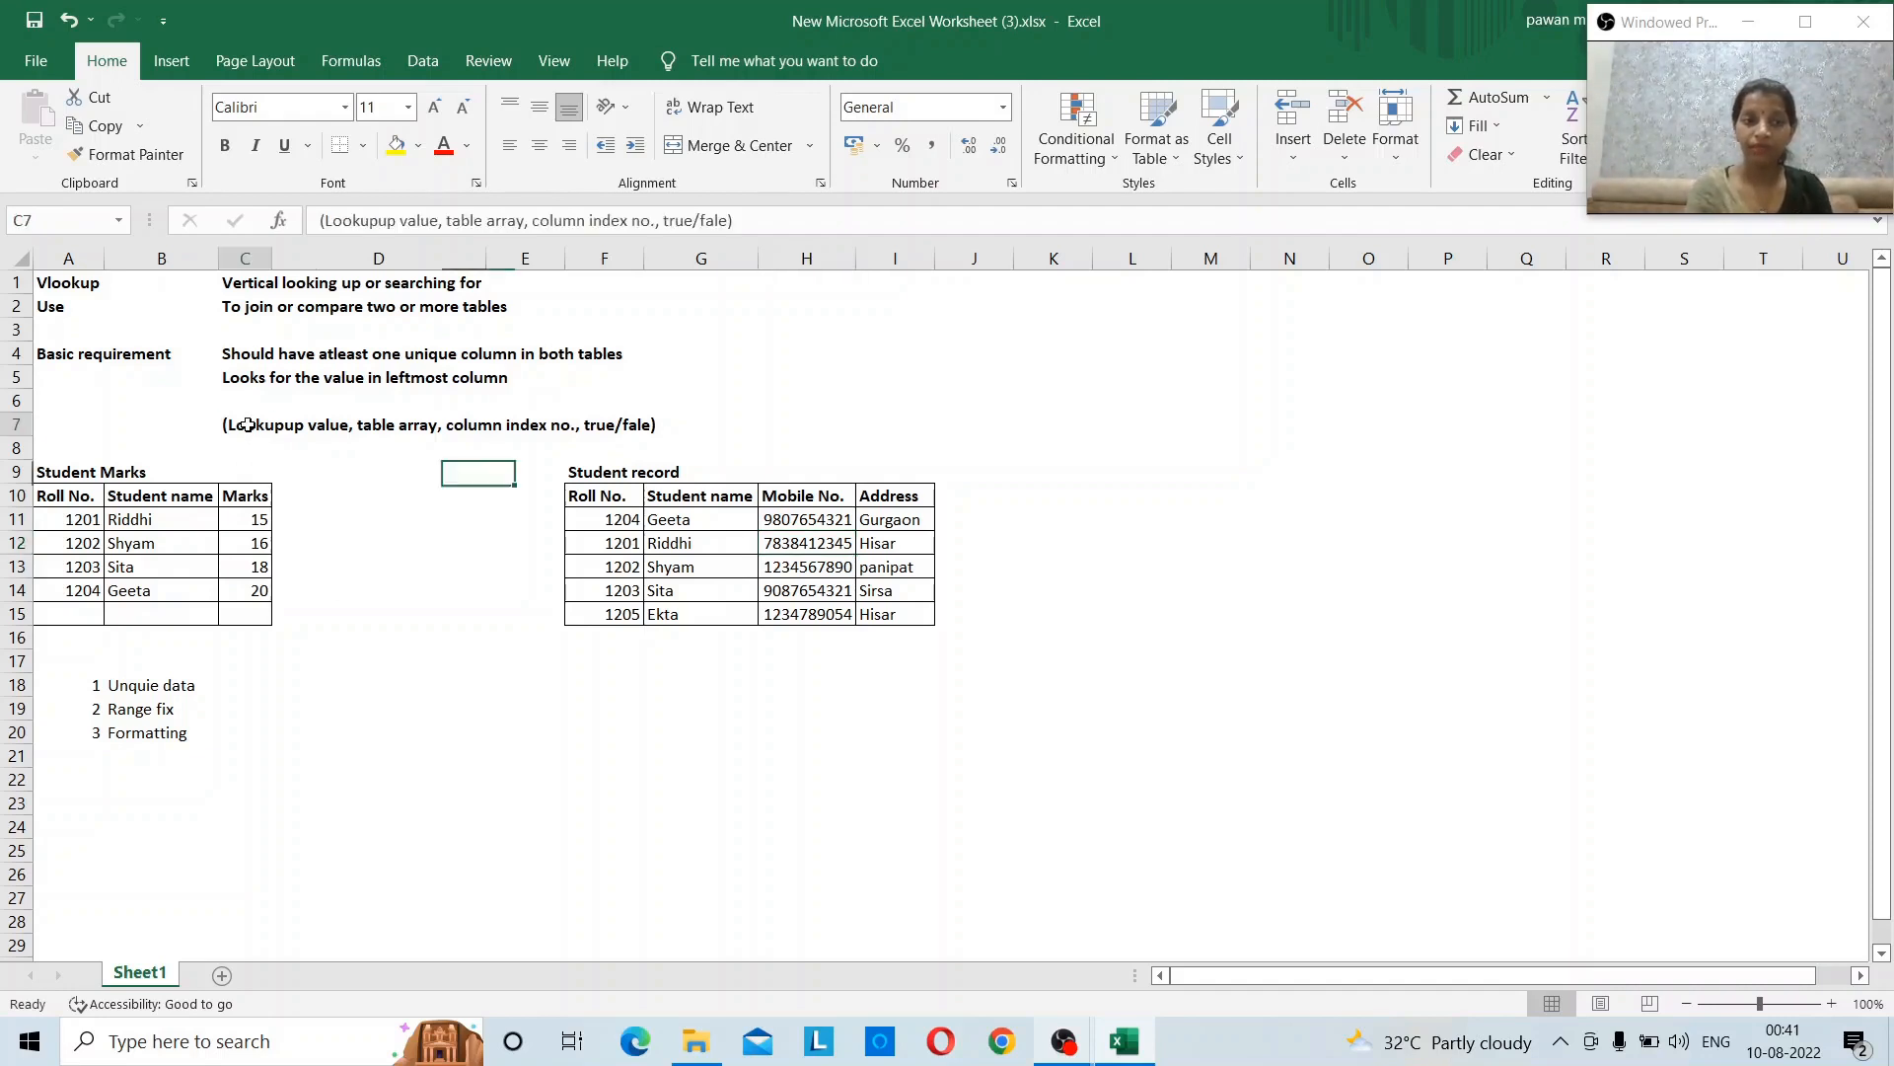
pyautogui.press('F2')
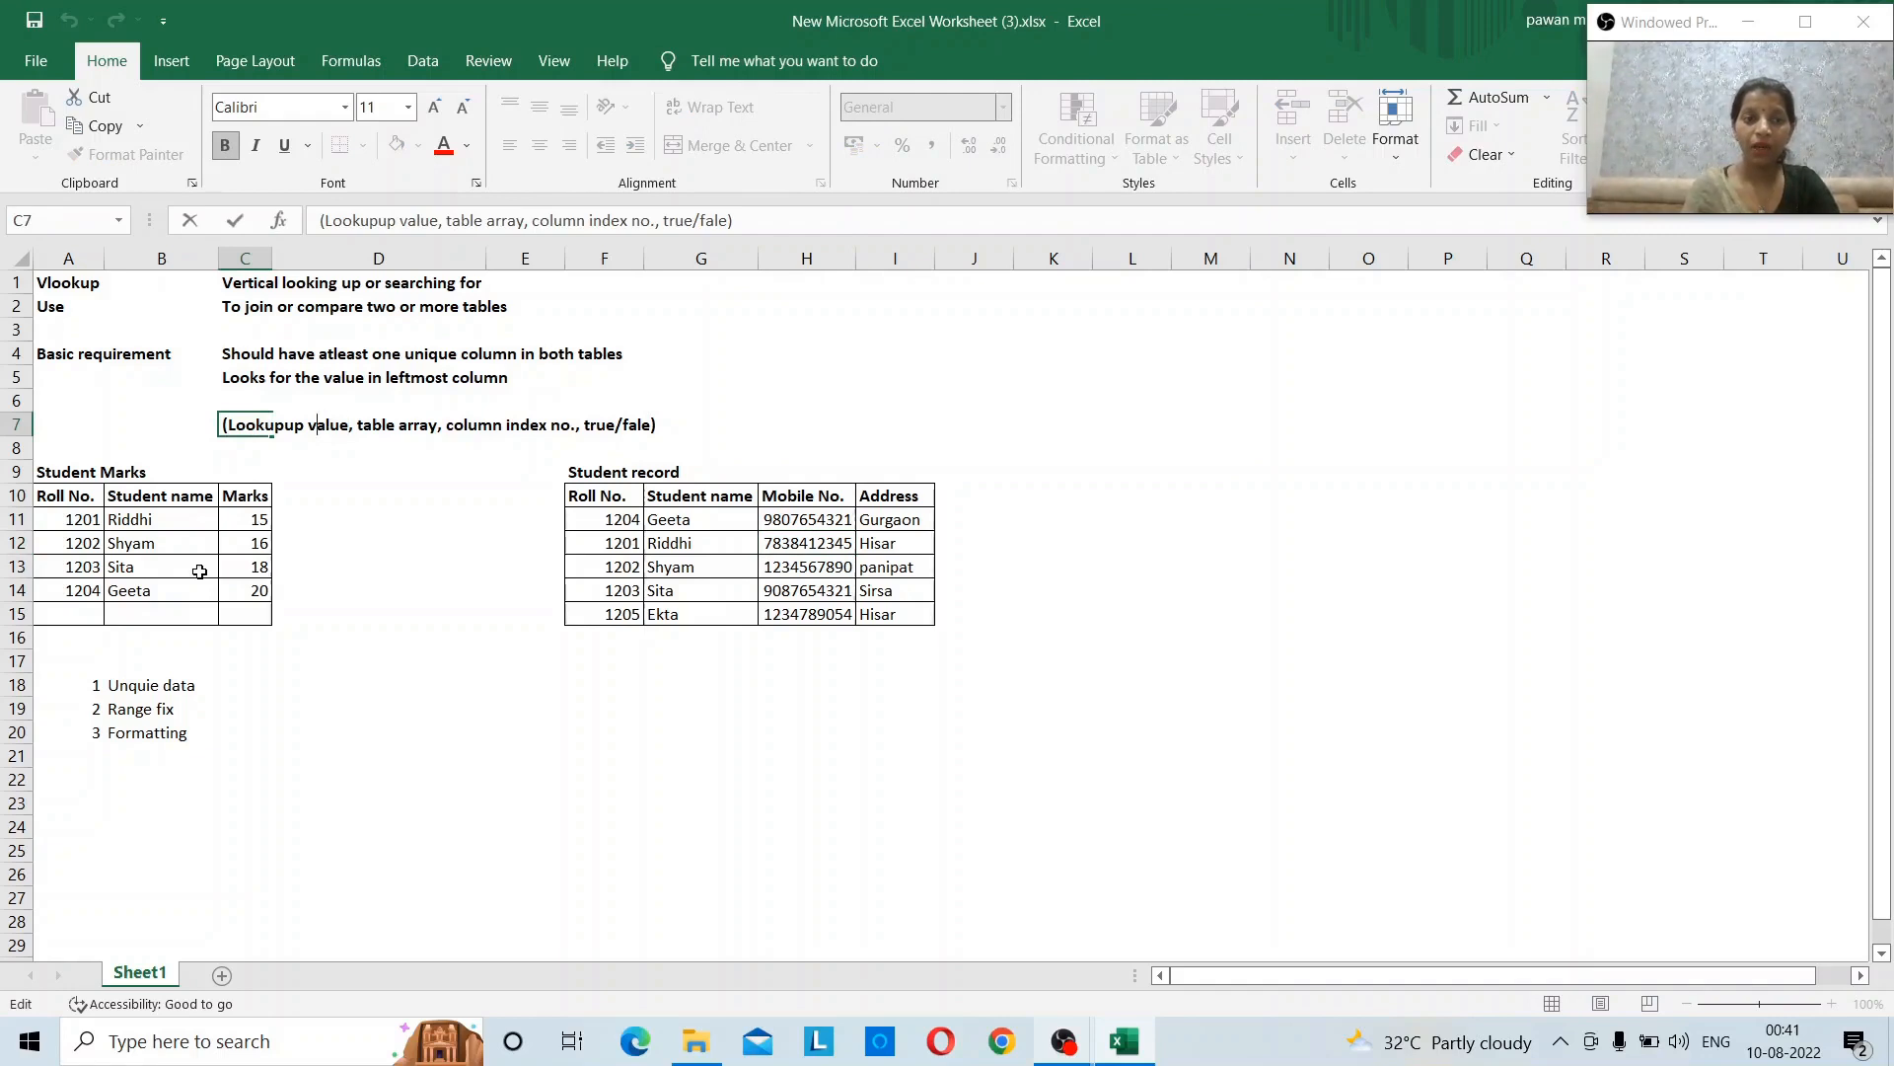
pyautogui.press('BackSpace')
pyautogui.press('BackSpace')
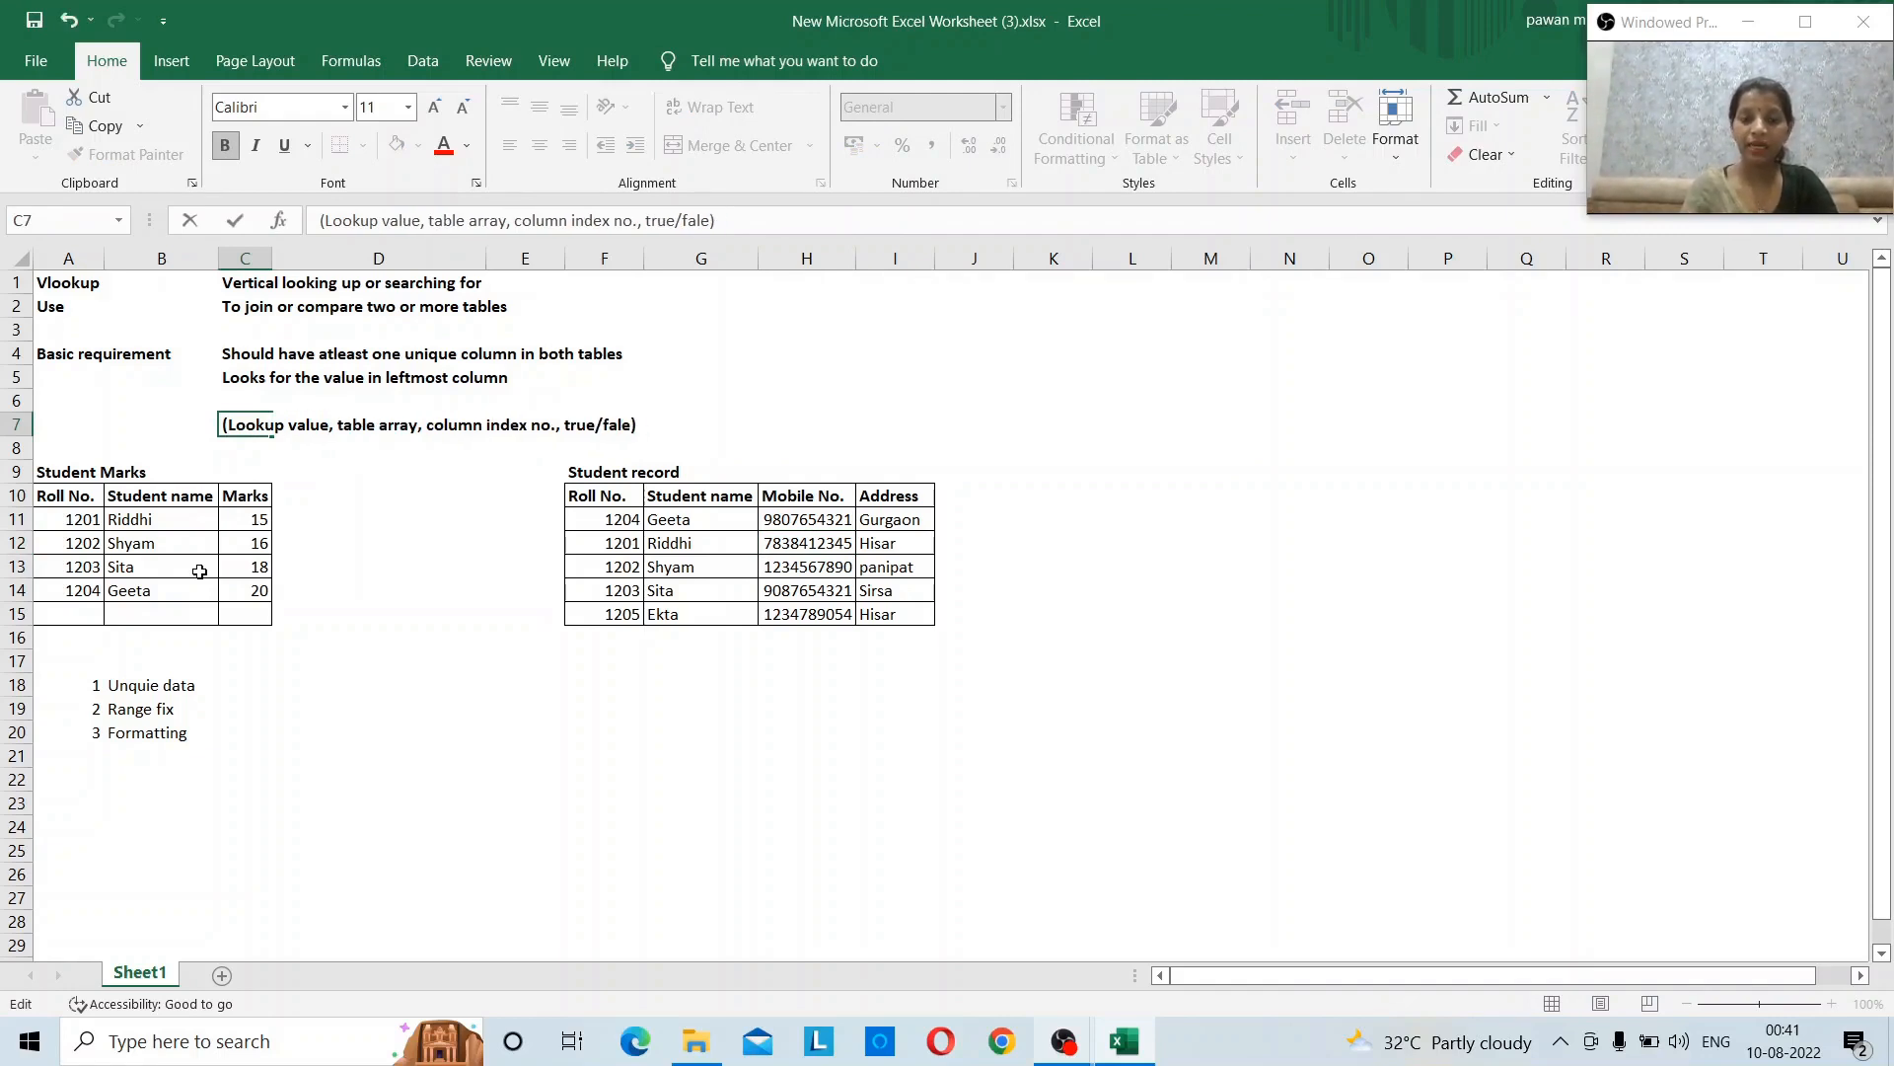
pyautogui.press('Return')
pyautogui.press('Up')
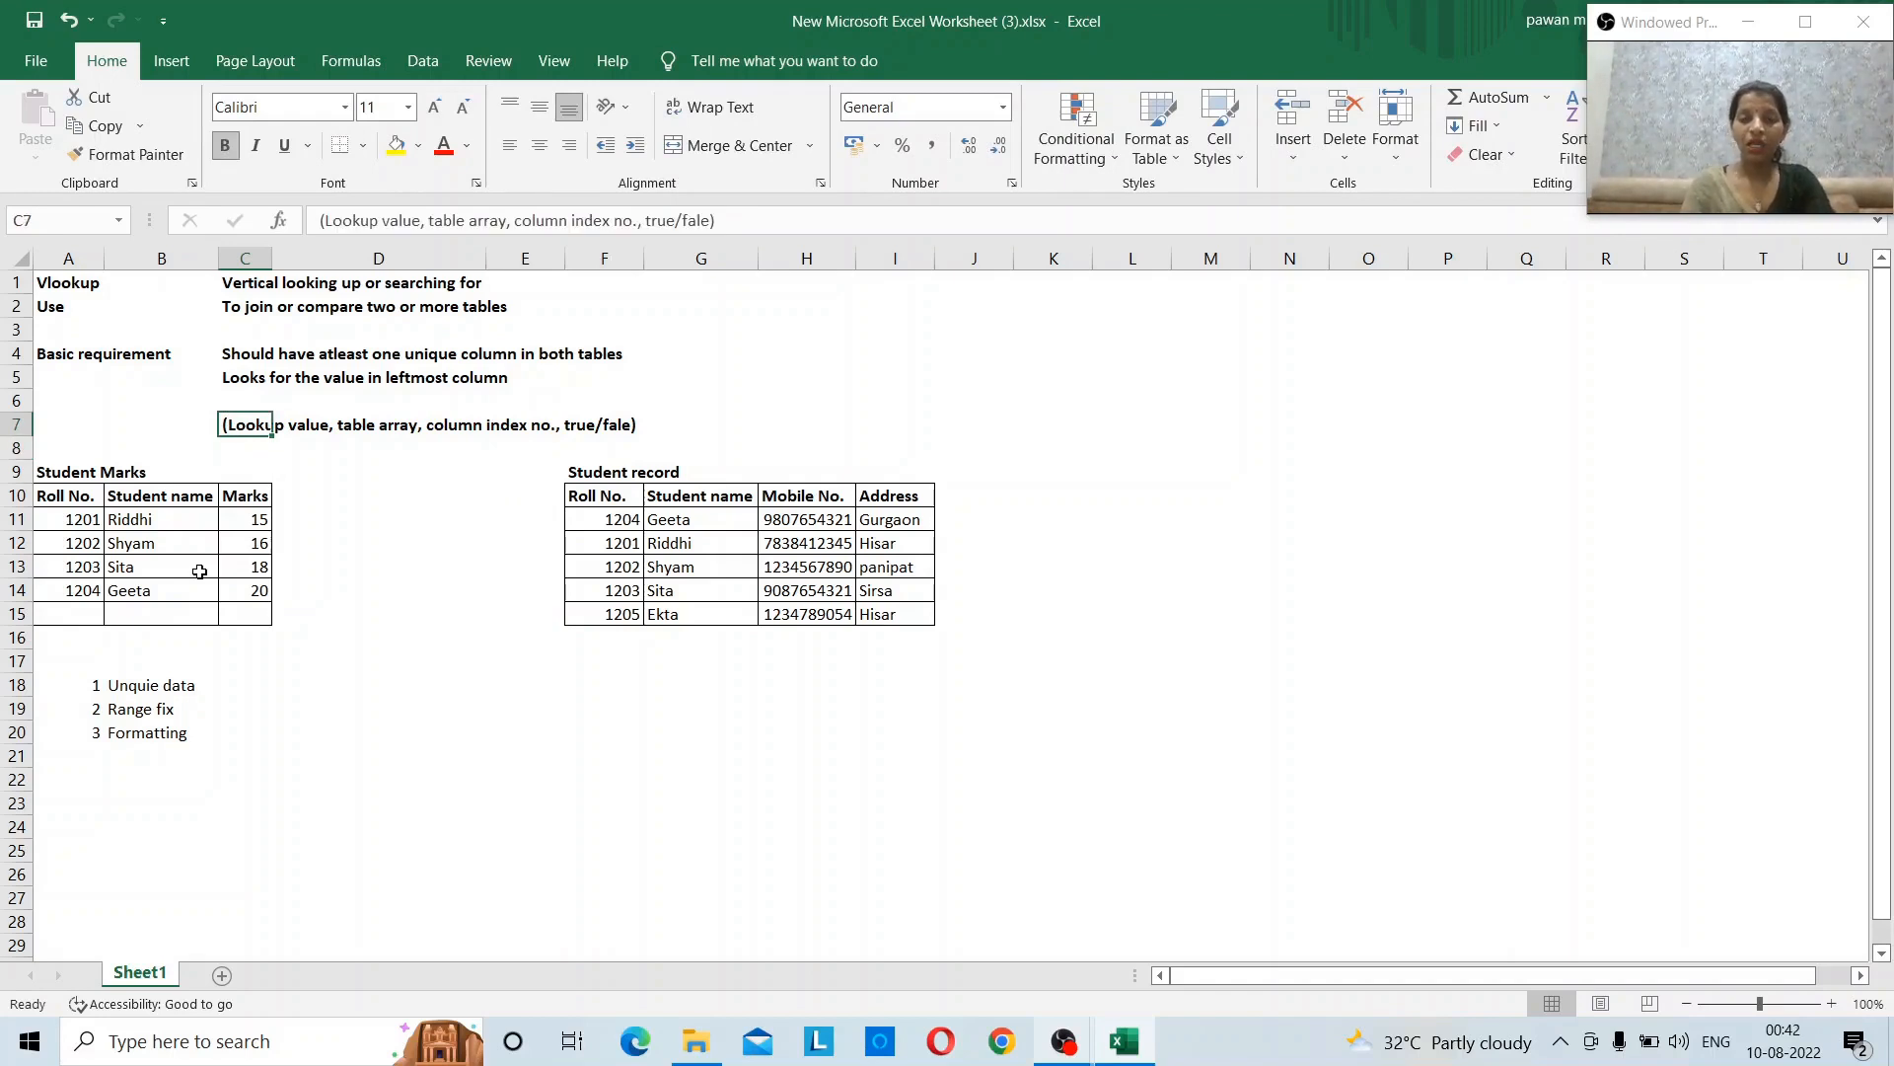
# - Insert "=vlookup" in front of the opening parenthesis of the syntax note in cell C7
pyautogui.press('F2')
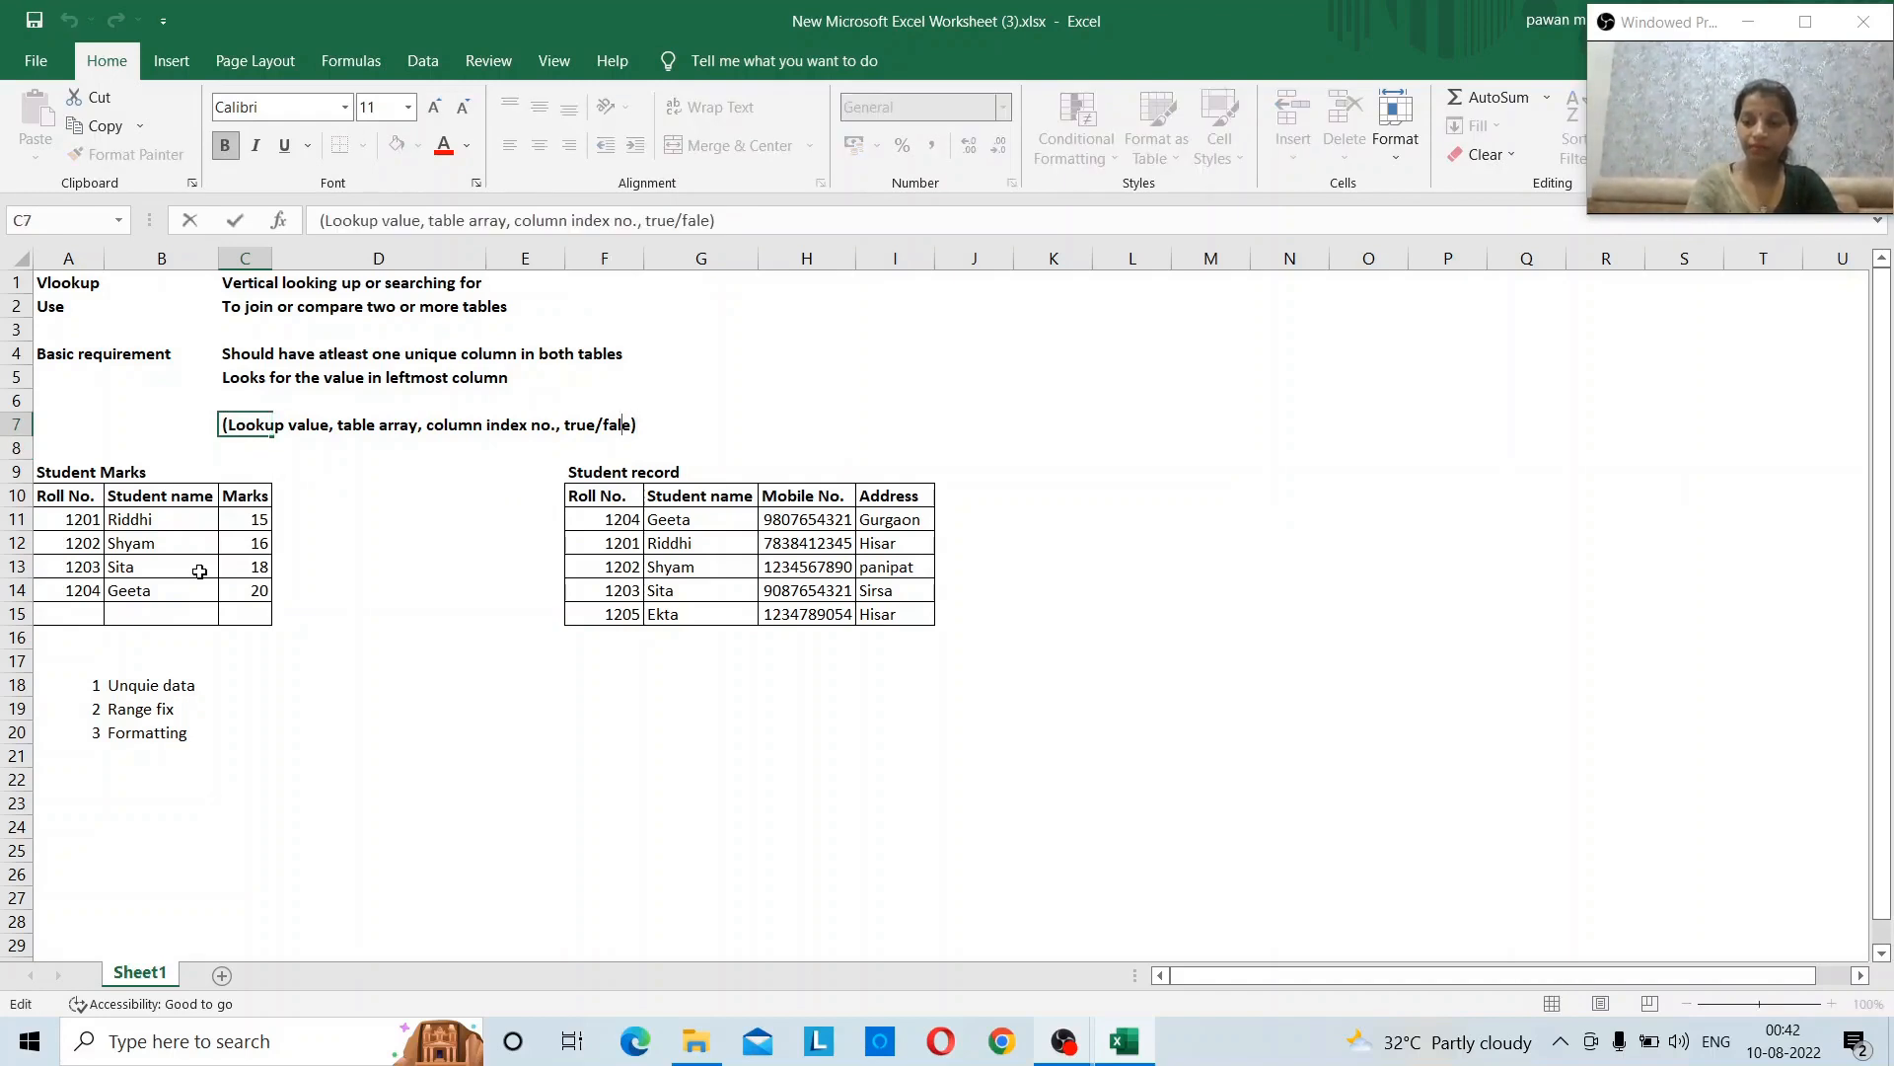
pyautogui.press('Left')
pyautogui.press('Left')
pyautogui.press('Left')
pyautogui.press('Left')
pyautogui.press('Left')
pyautogui.press('Left')
pyautogui.press('Left')
pyautogui.press('Left')
pyautogui.press('Left')
pyautogui.press('Left')
pyautogui.press('Left')
pyautogui.press('Left')
pyautogui.press('Left')
pyautogui.press('Left')
pyautogui.press('Left')
pyautogui.press('Left')
pyautogui.press('Left')
pyautogui.press('Left')
pyautogui.press('Left')
pyautogui.press('Left')
pyautogui.press('Left')
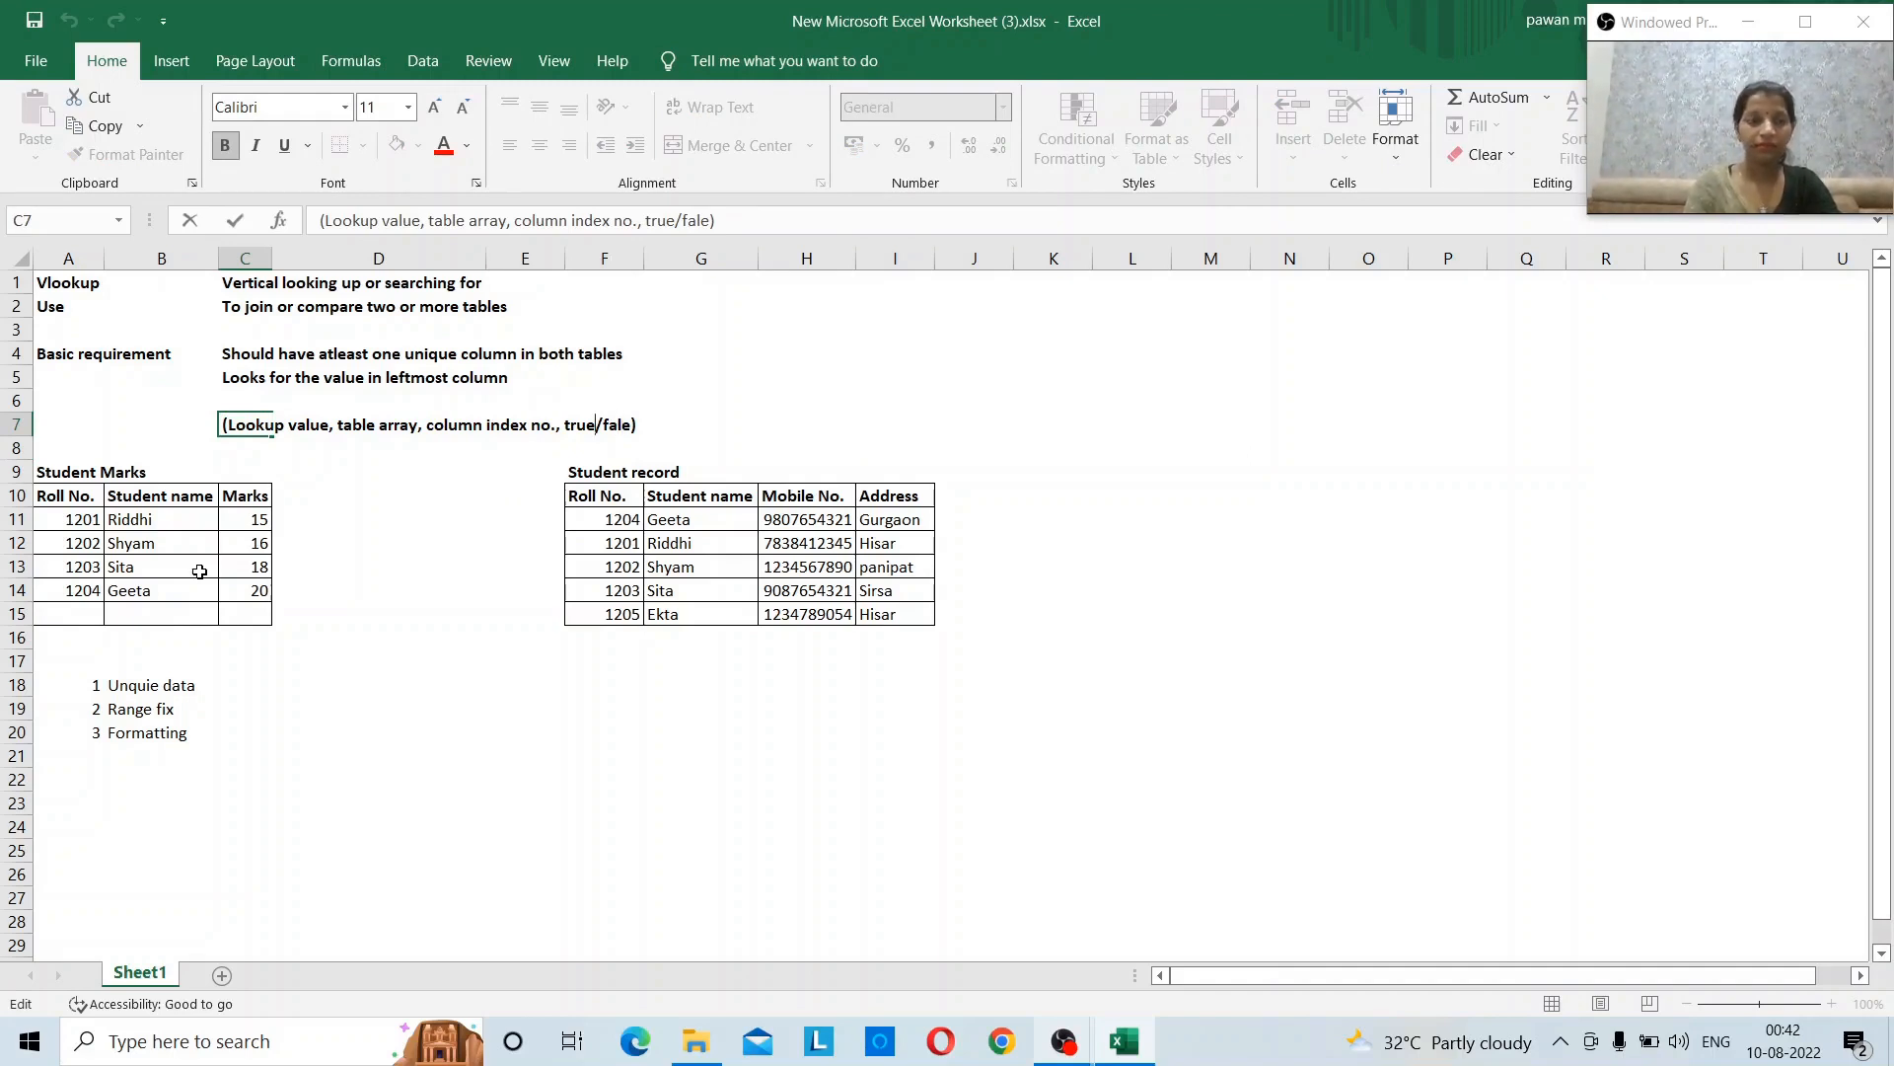
pyautogui.press('Left')
pyautogui.press('Left')
pyautogui.press('Left')
pyautogui.press('Left')
pyautogui.press('Left')
pyautogui.press('Left')
pyautogui.press('Left')
pyautogui.press('Left')
pyautogui.press('Left')
pyautogui.press('Left')
pyautogui.press('Left')
pyautogui.press('Left')
pyautogui.press('Left')
pyautogui.press('Left')
pyautogui.press('Left')
pyautogui.press('Left')
pyautogui.press('Left')
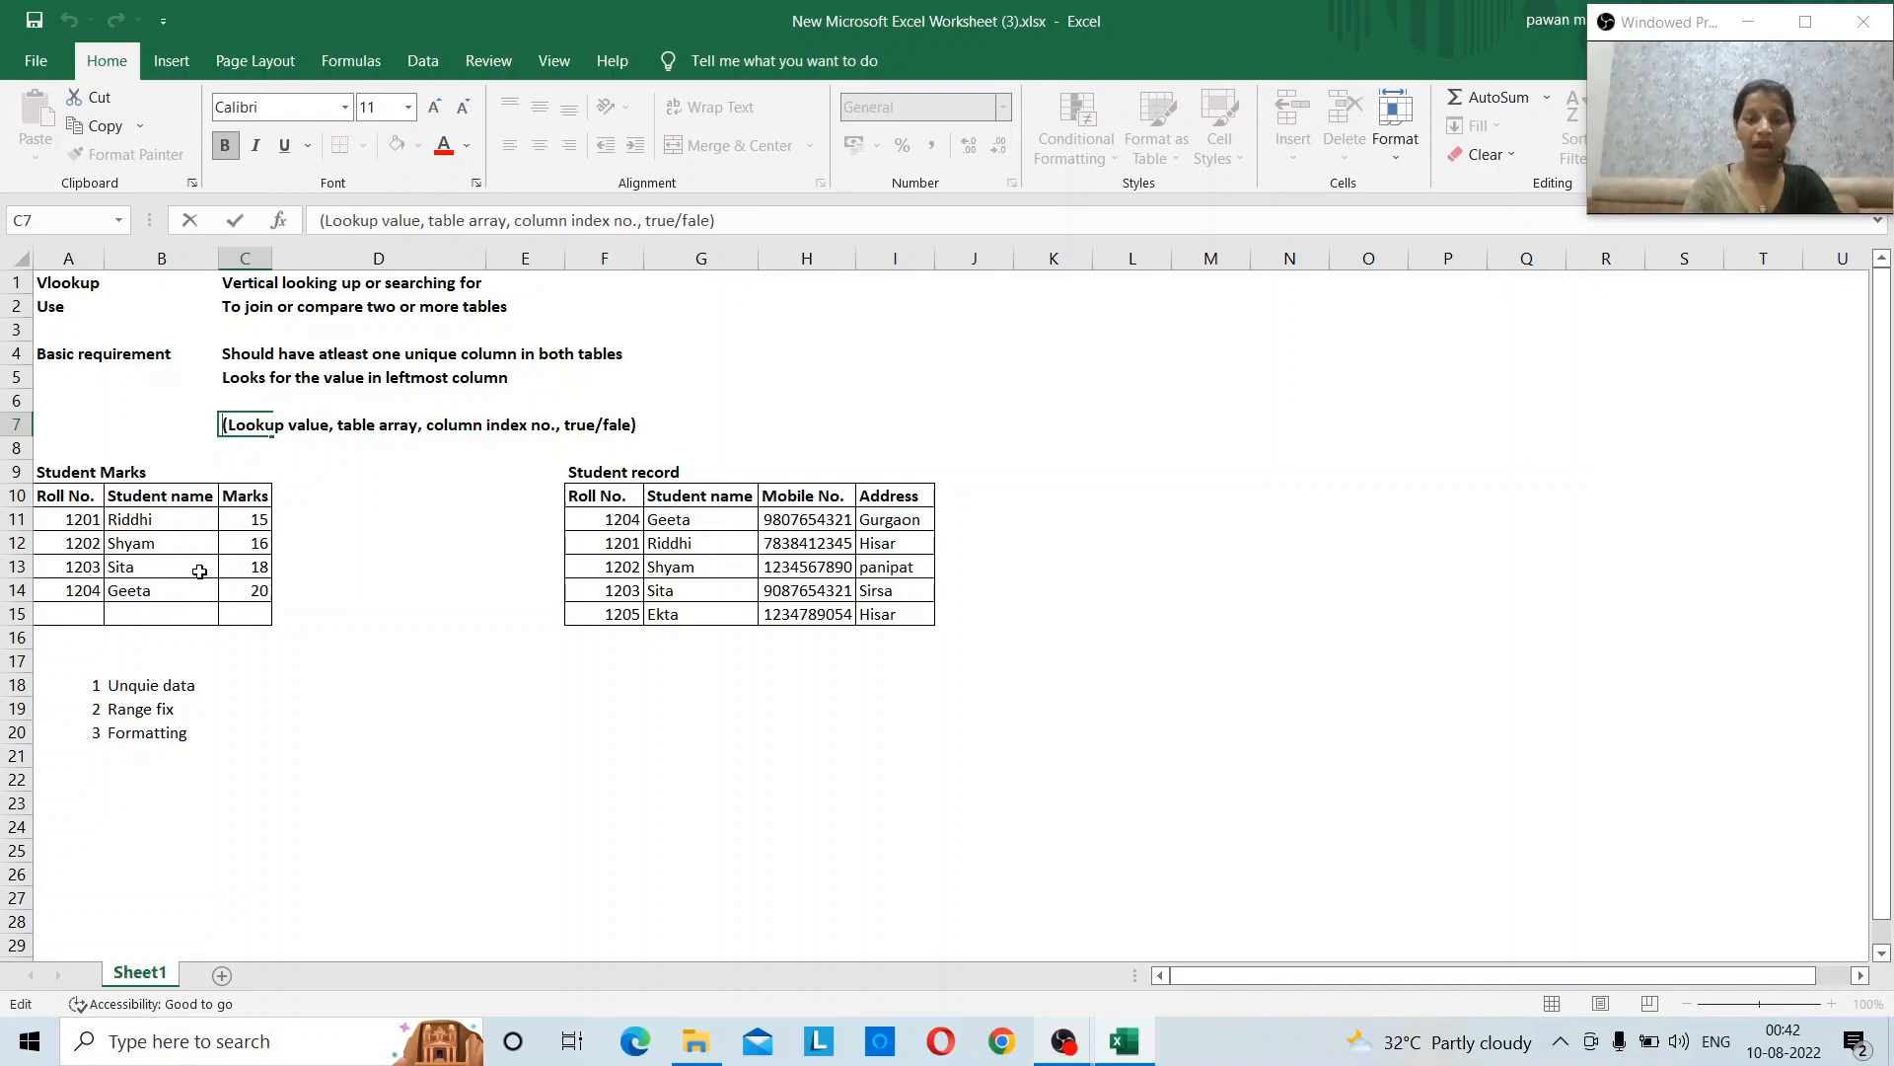
pyautogui.write('=b=')
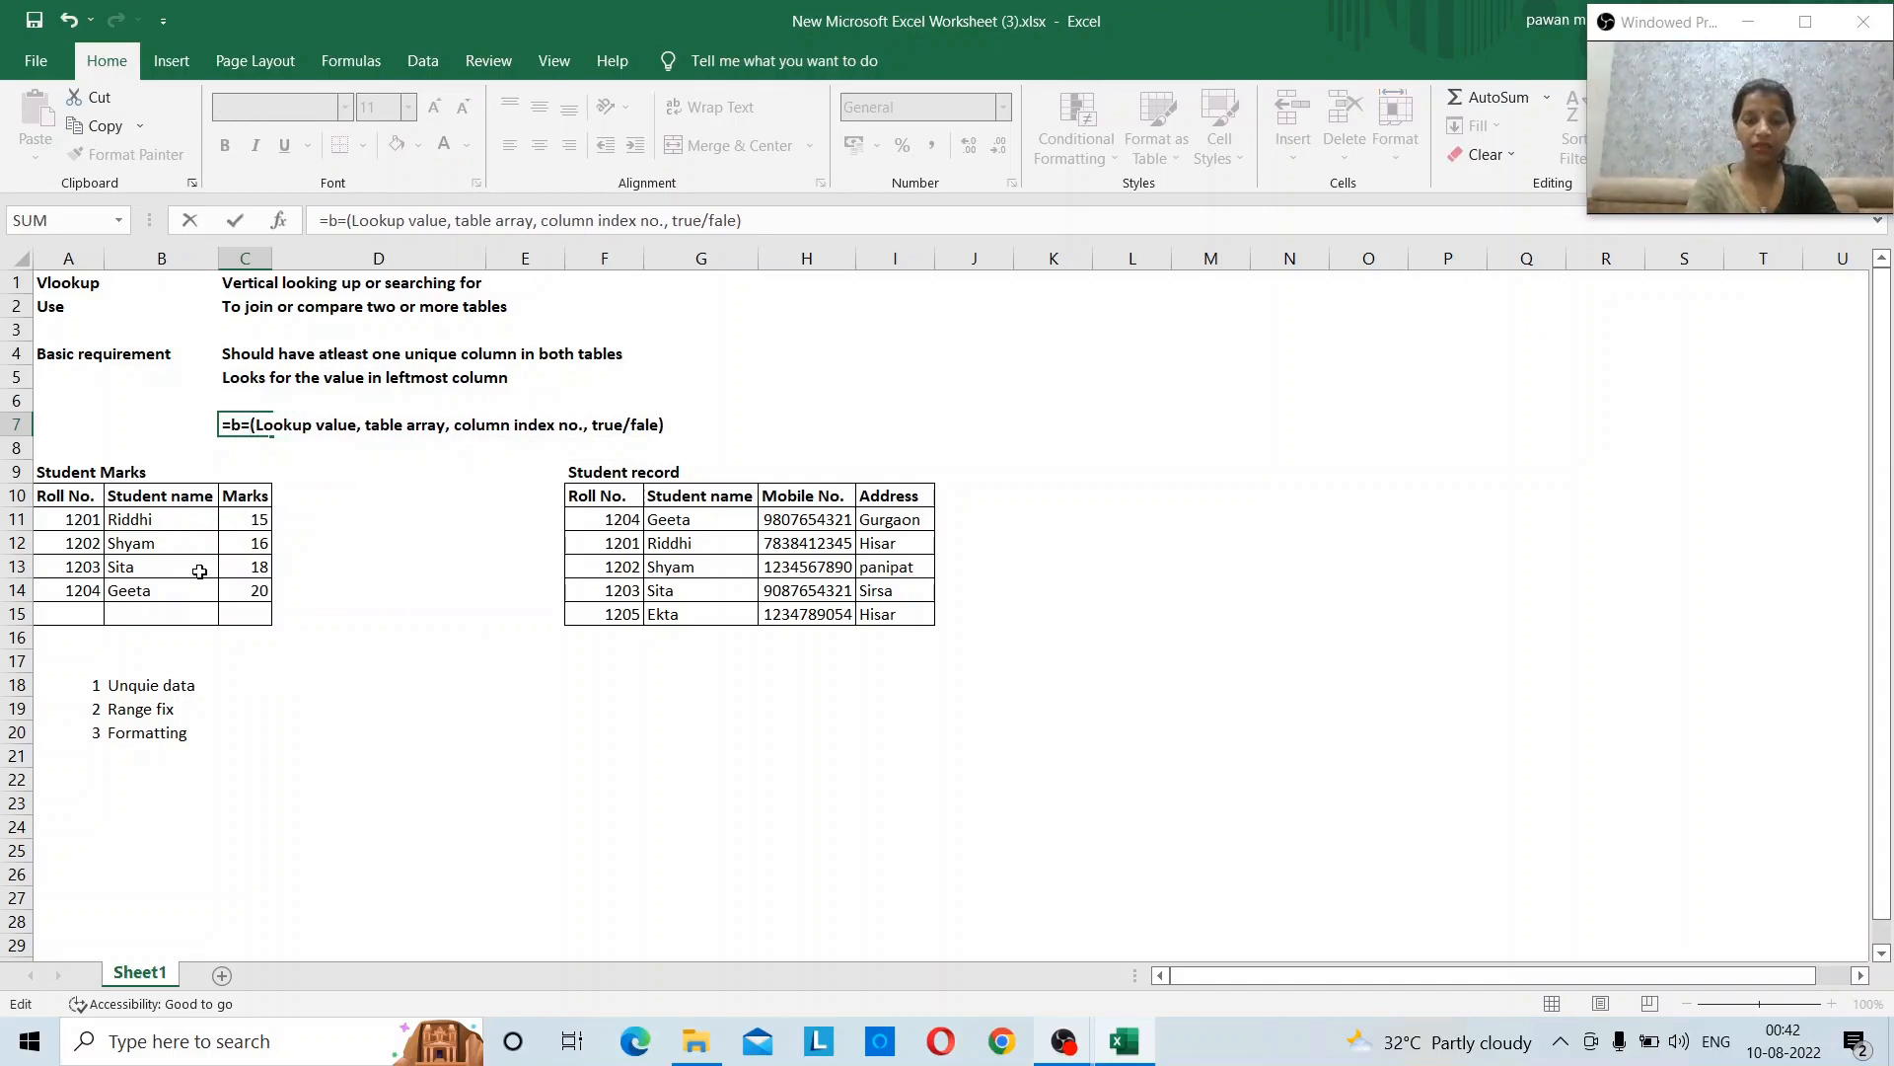
pyautogui.press('BackSpace')
pyautogui.press('BackSpace')
pyautogui.write('vlo')
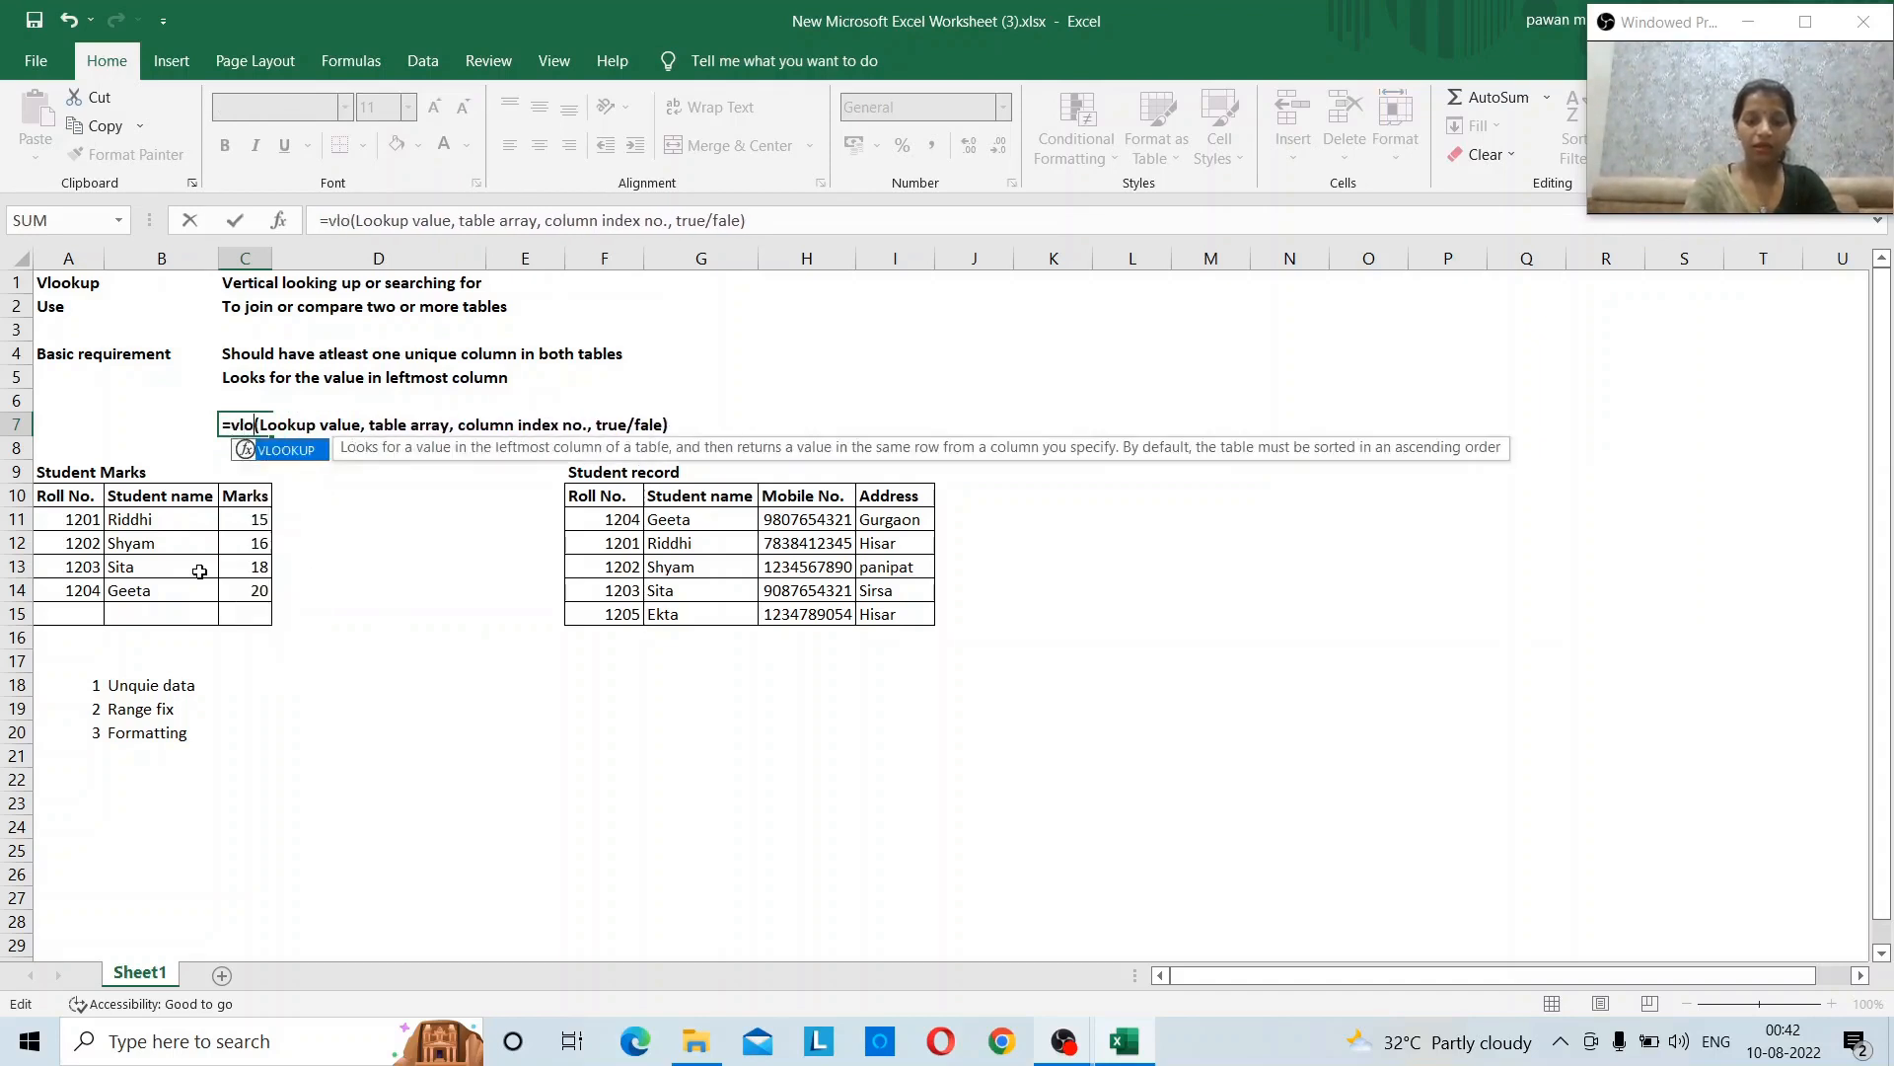
pyautogui.write('okup')
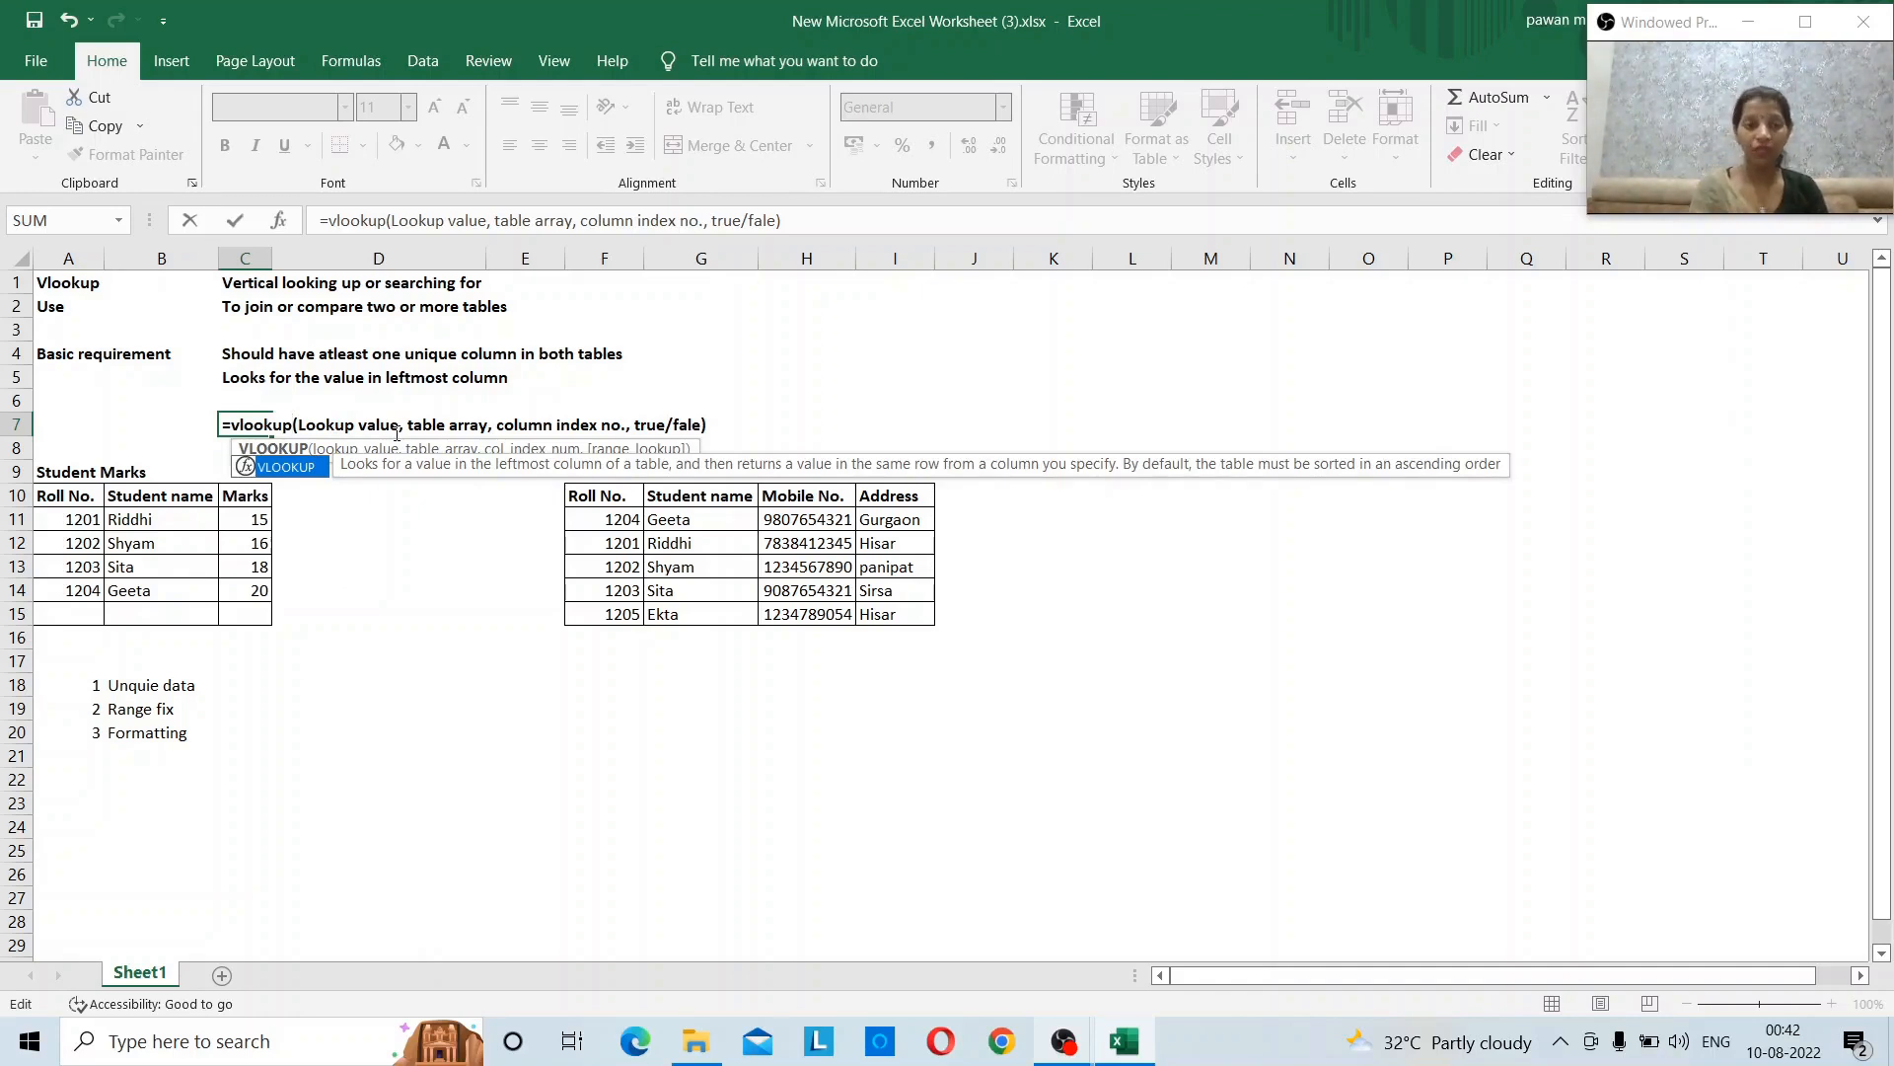
# - Remove the leading equals sign from the vlookup syntax note in C7 and commit it as plain text
pyautogui.press('Left')
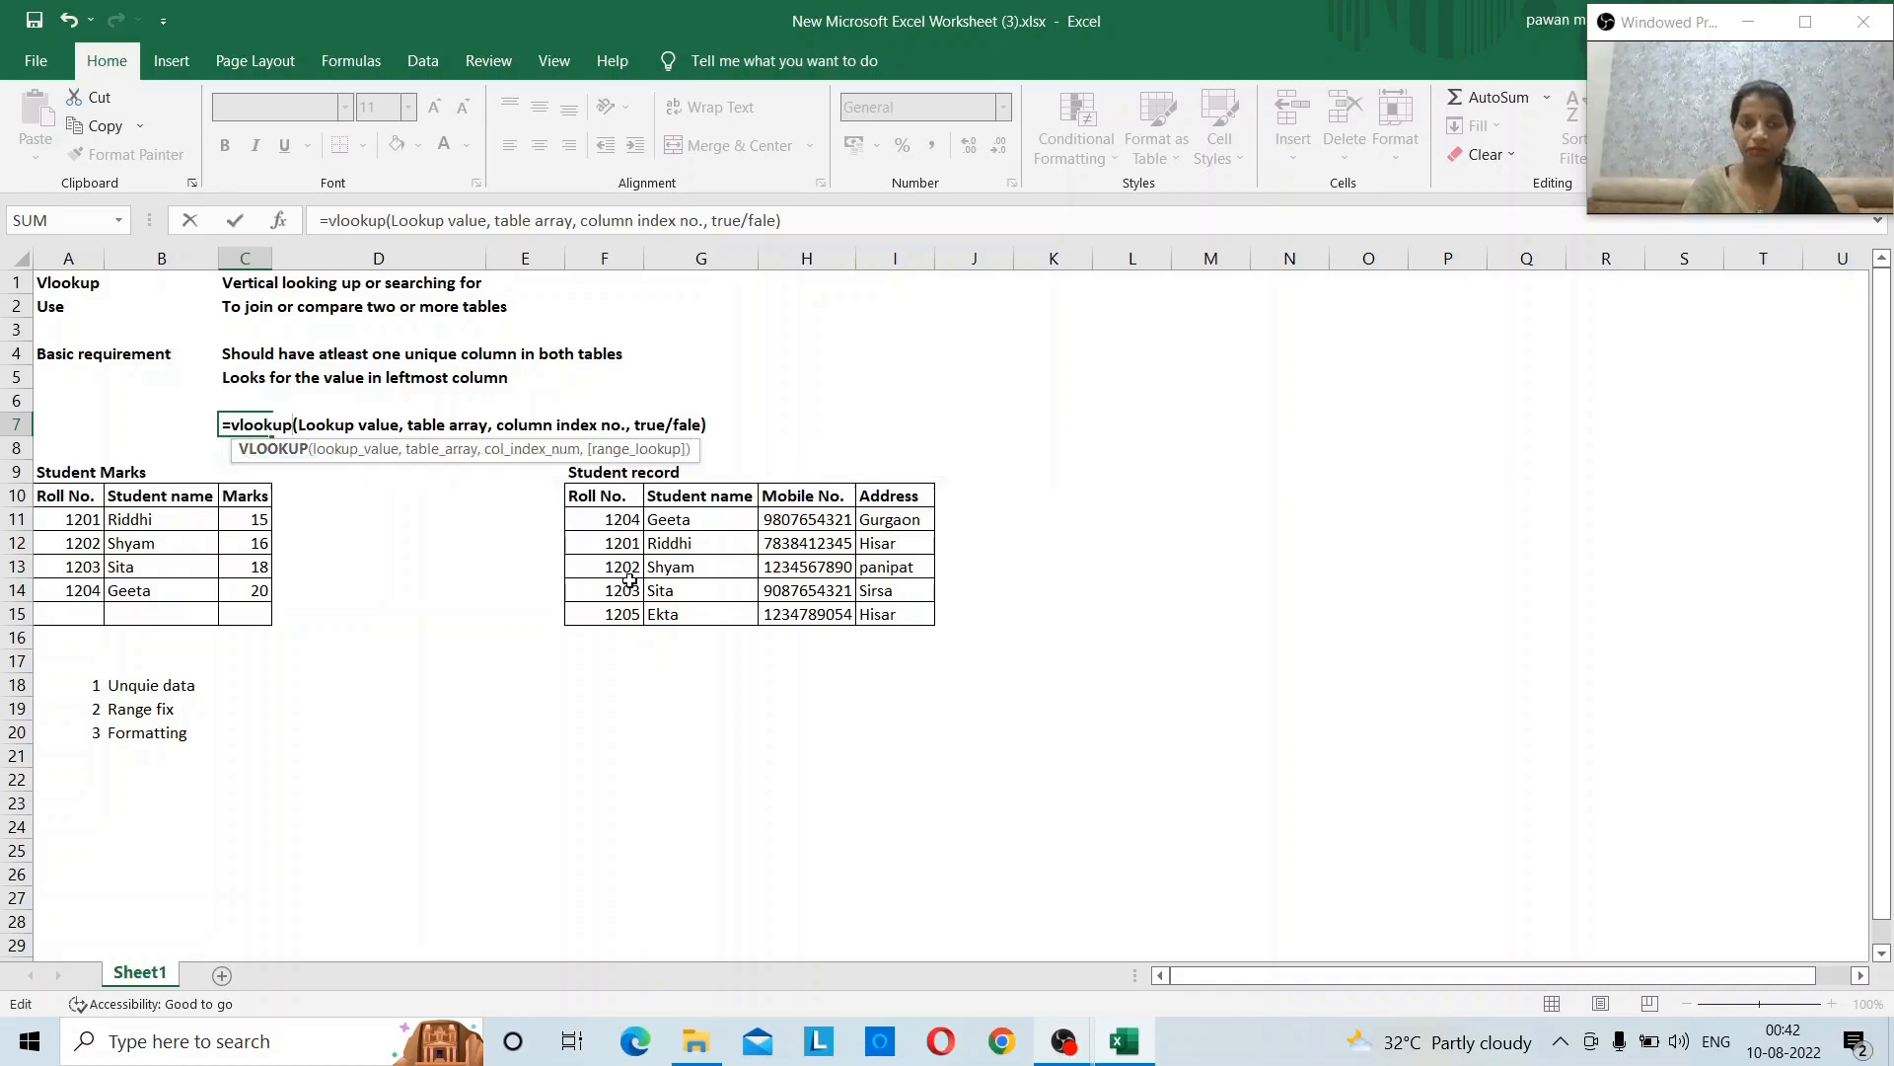
pyautogui.press('Home')
pyautogui.press('Delete')
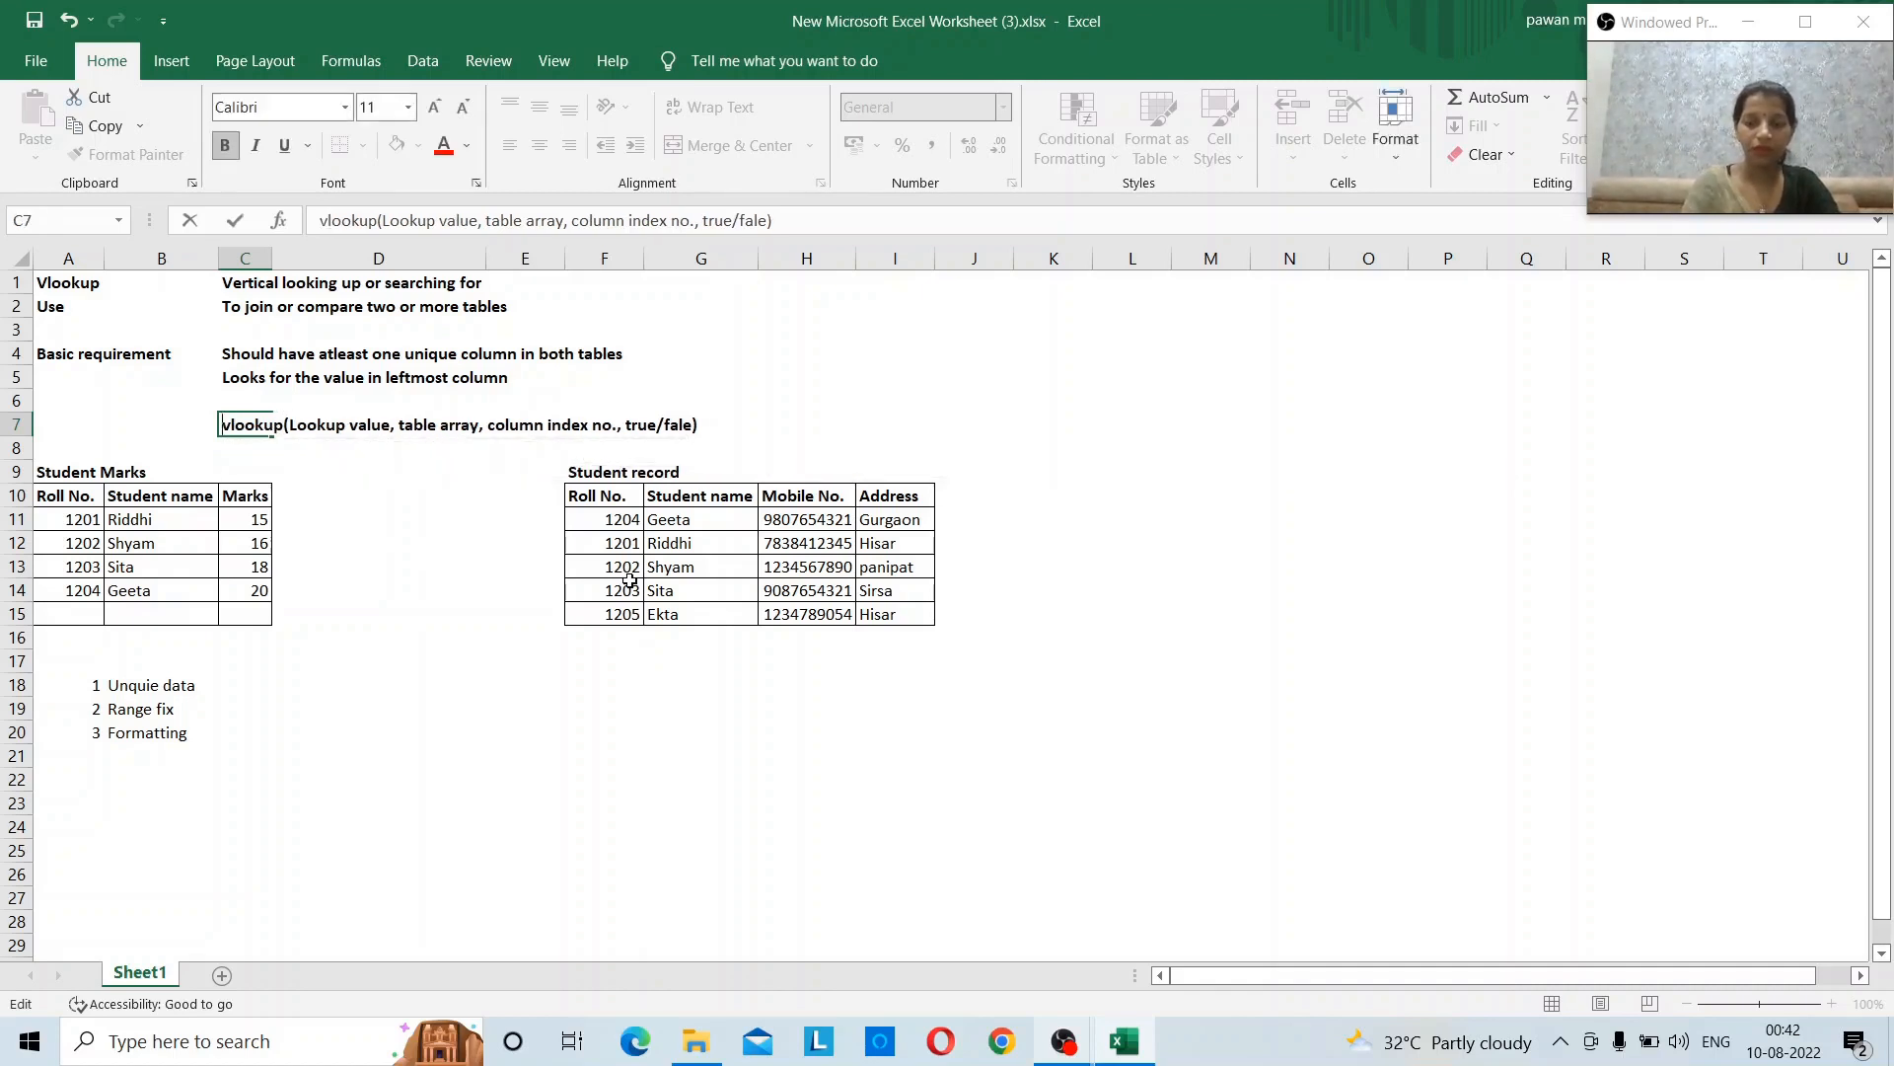
pyautogui.press('Return')
pyautogui.press('Up')
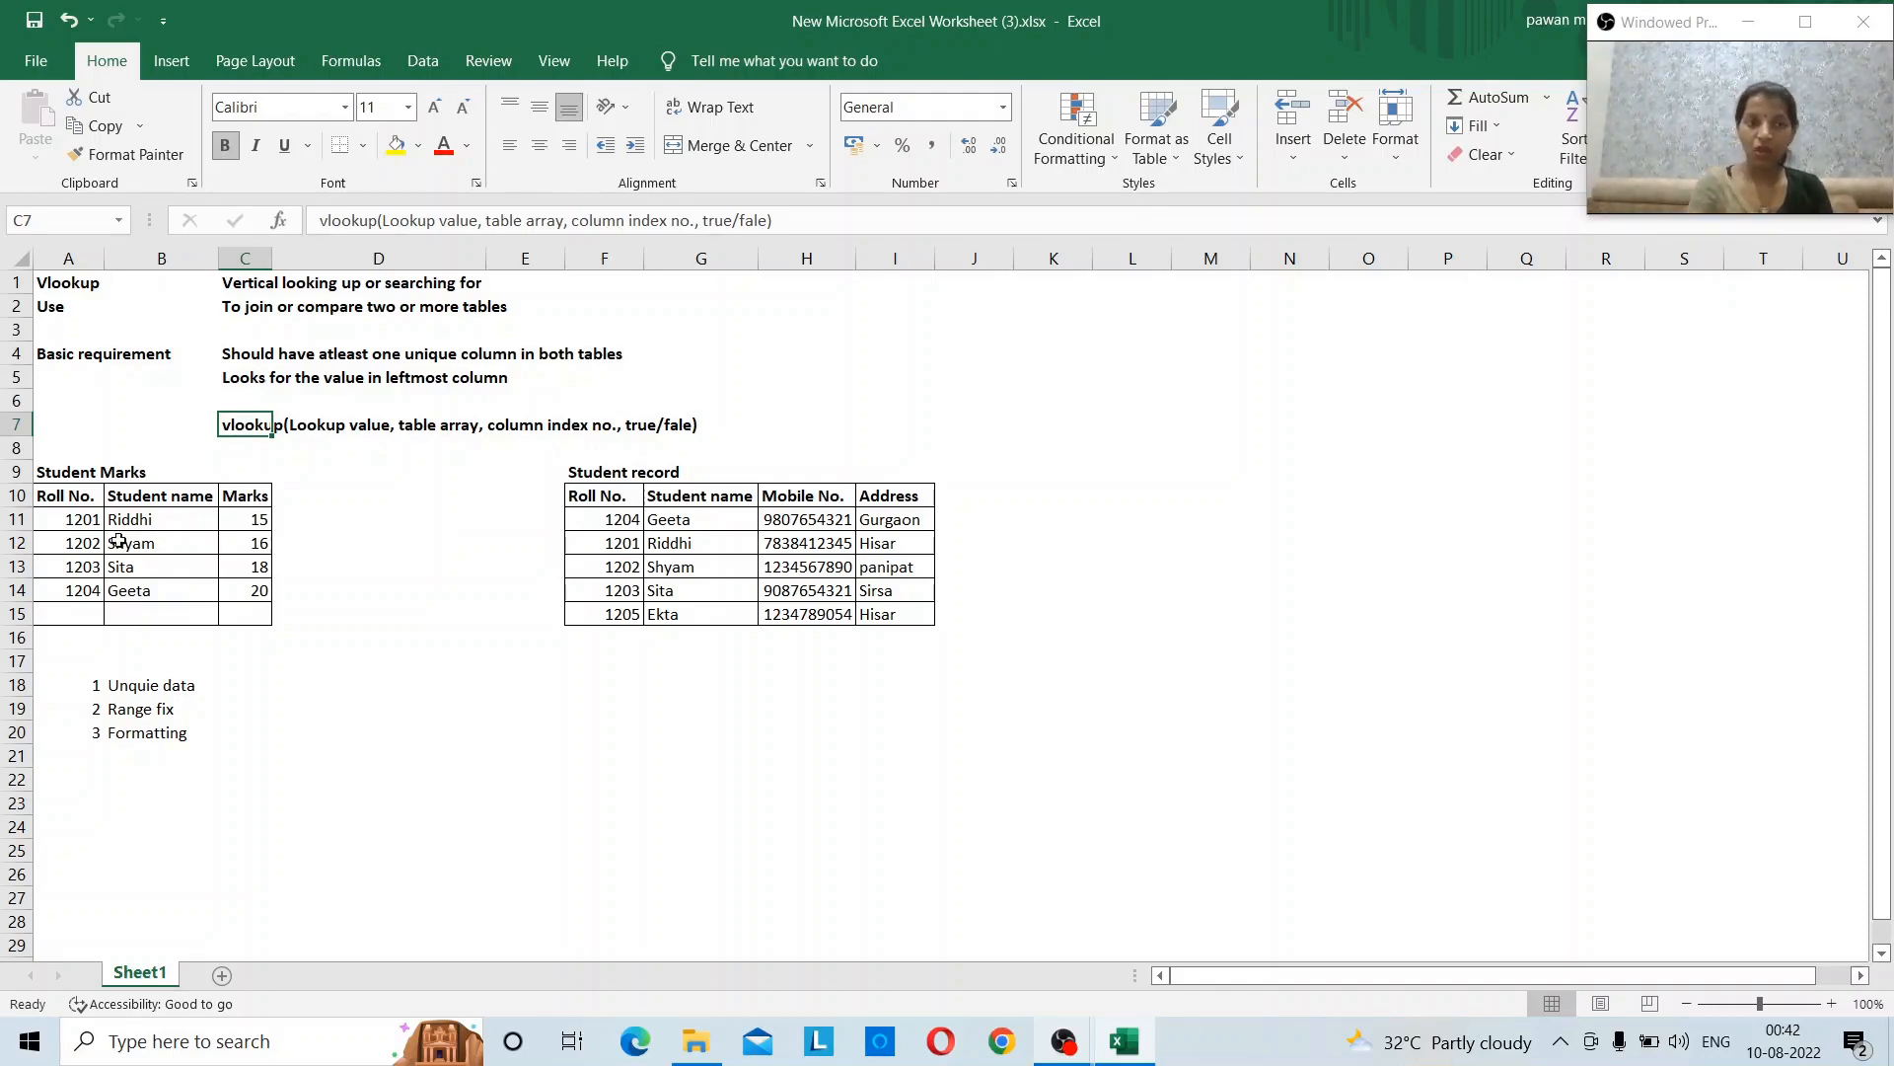
# - Compare the Roll No. entries of Student Marks and Student record, and examine the Student record range F10:I15 as the lookup table
pyautogui.click(82, 522)
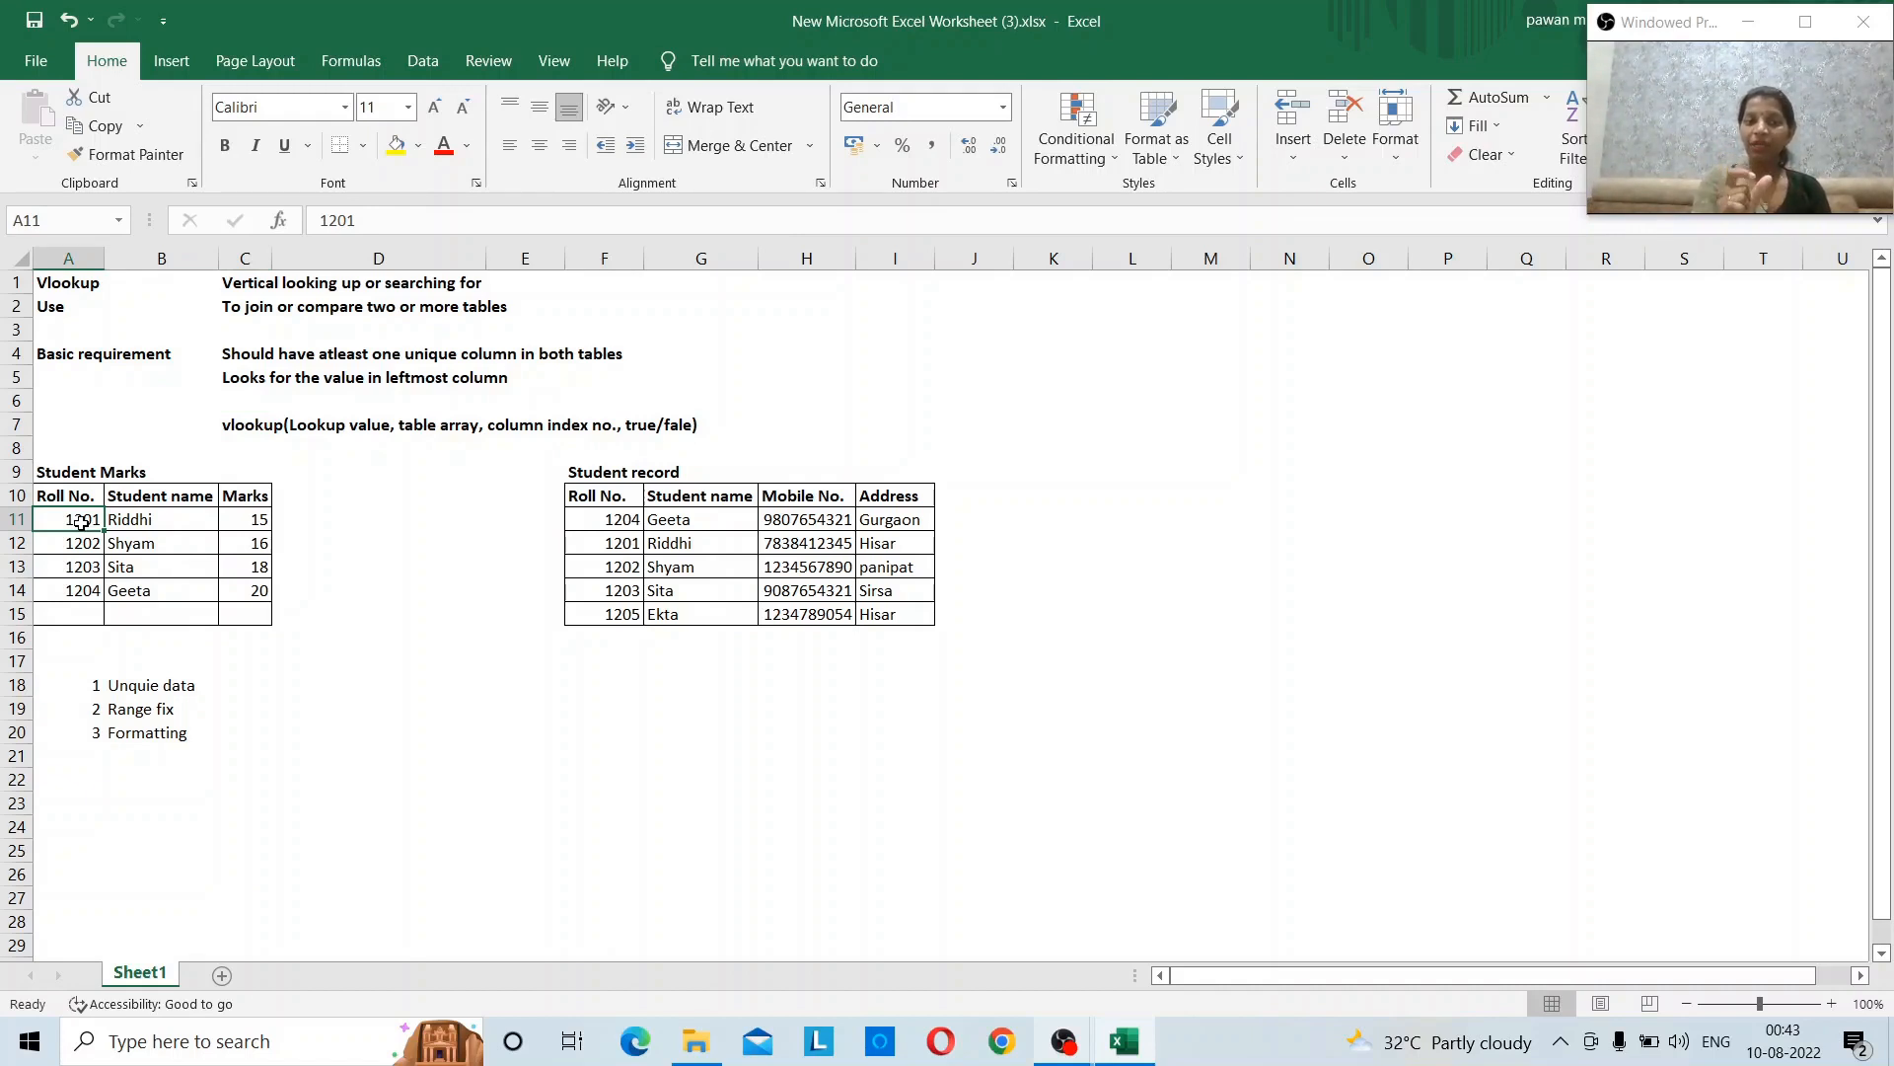
pyautogui.click(605, 515)
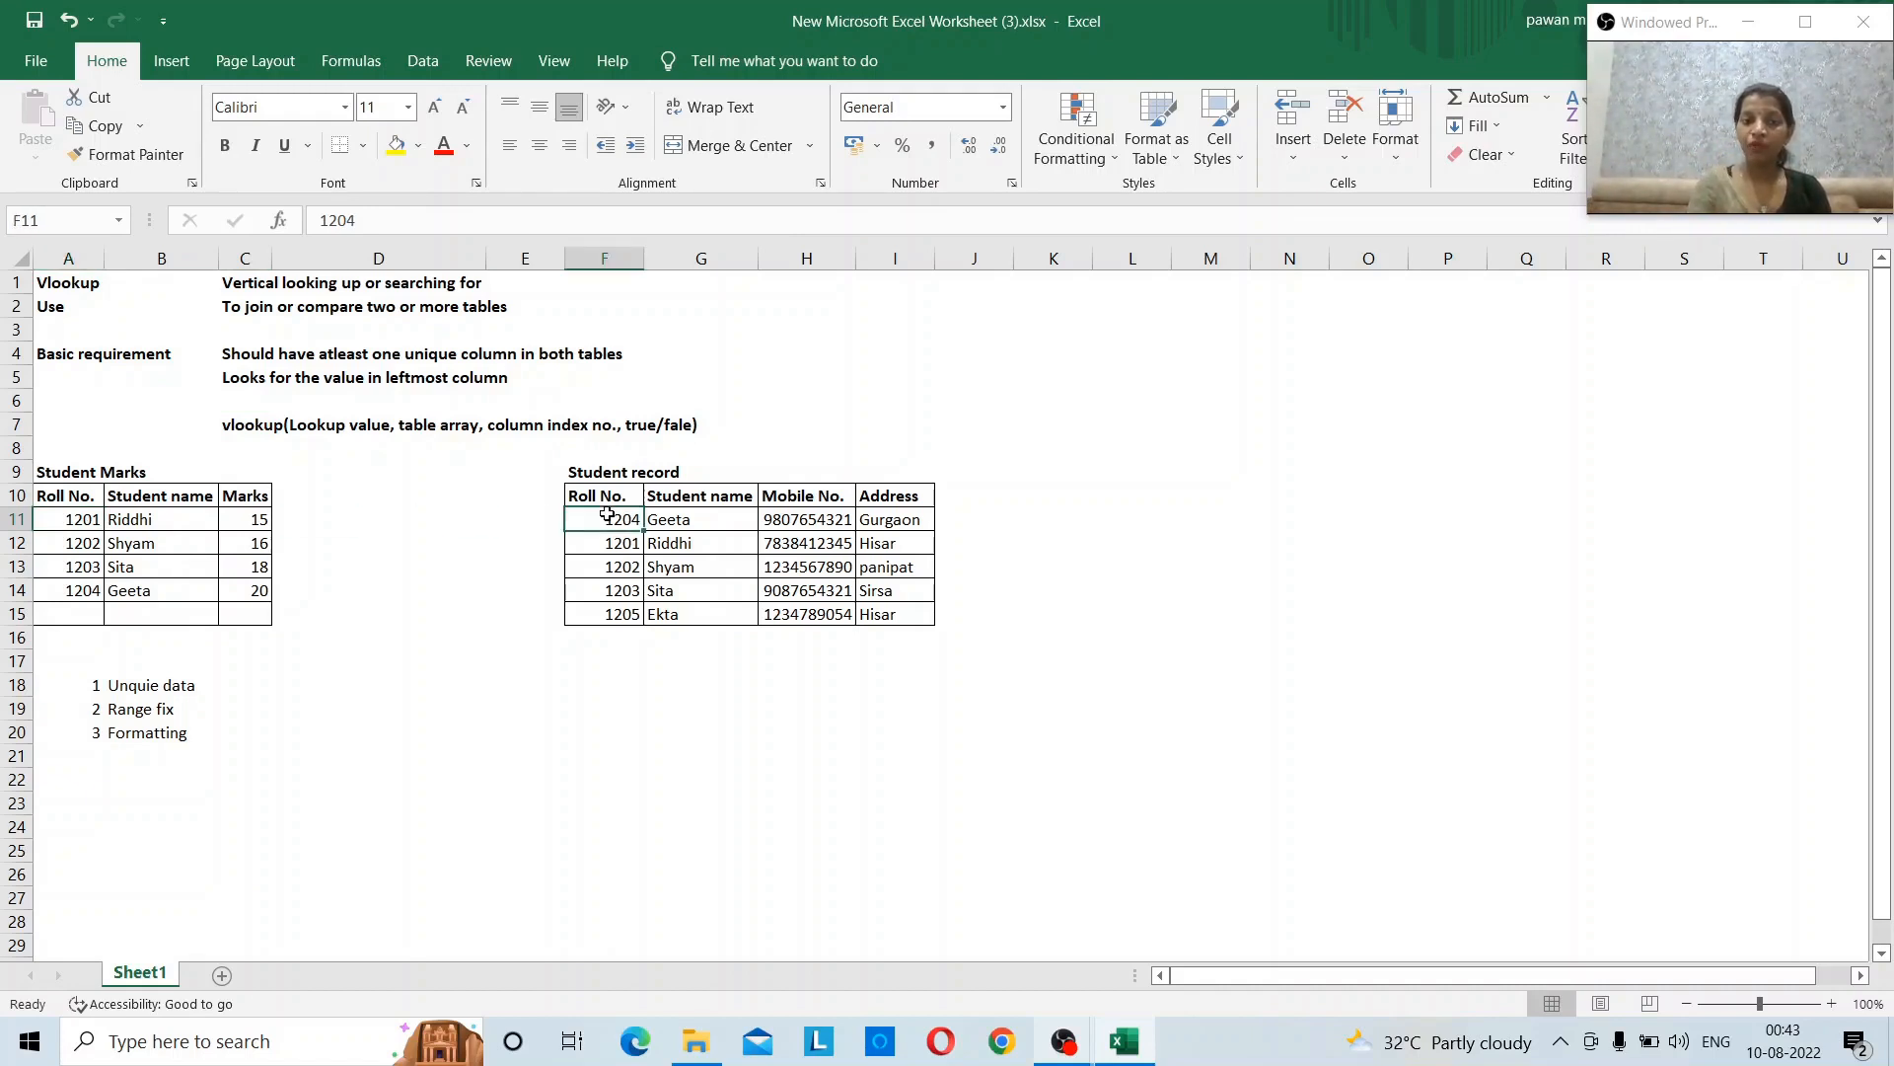
pyautogui.click(599, 495)
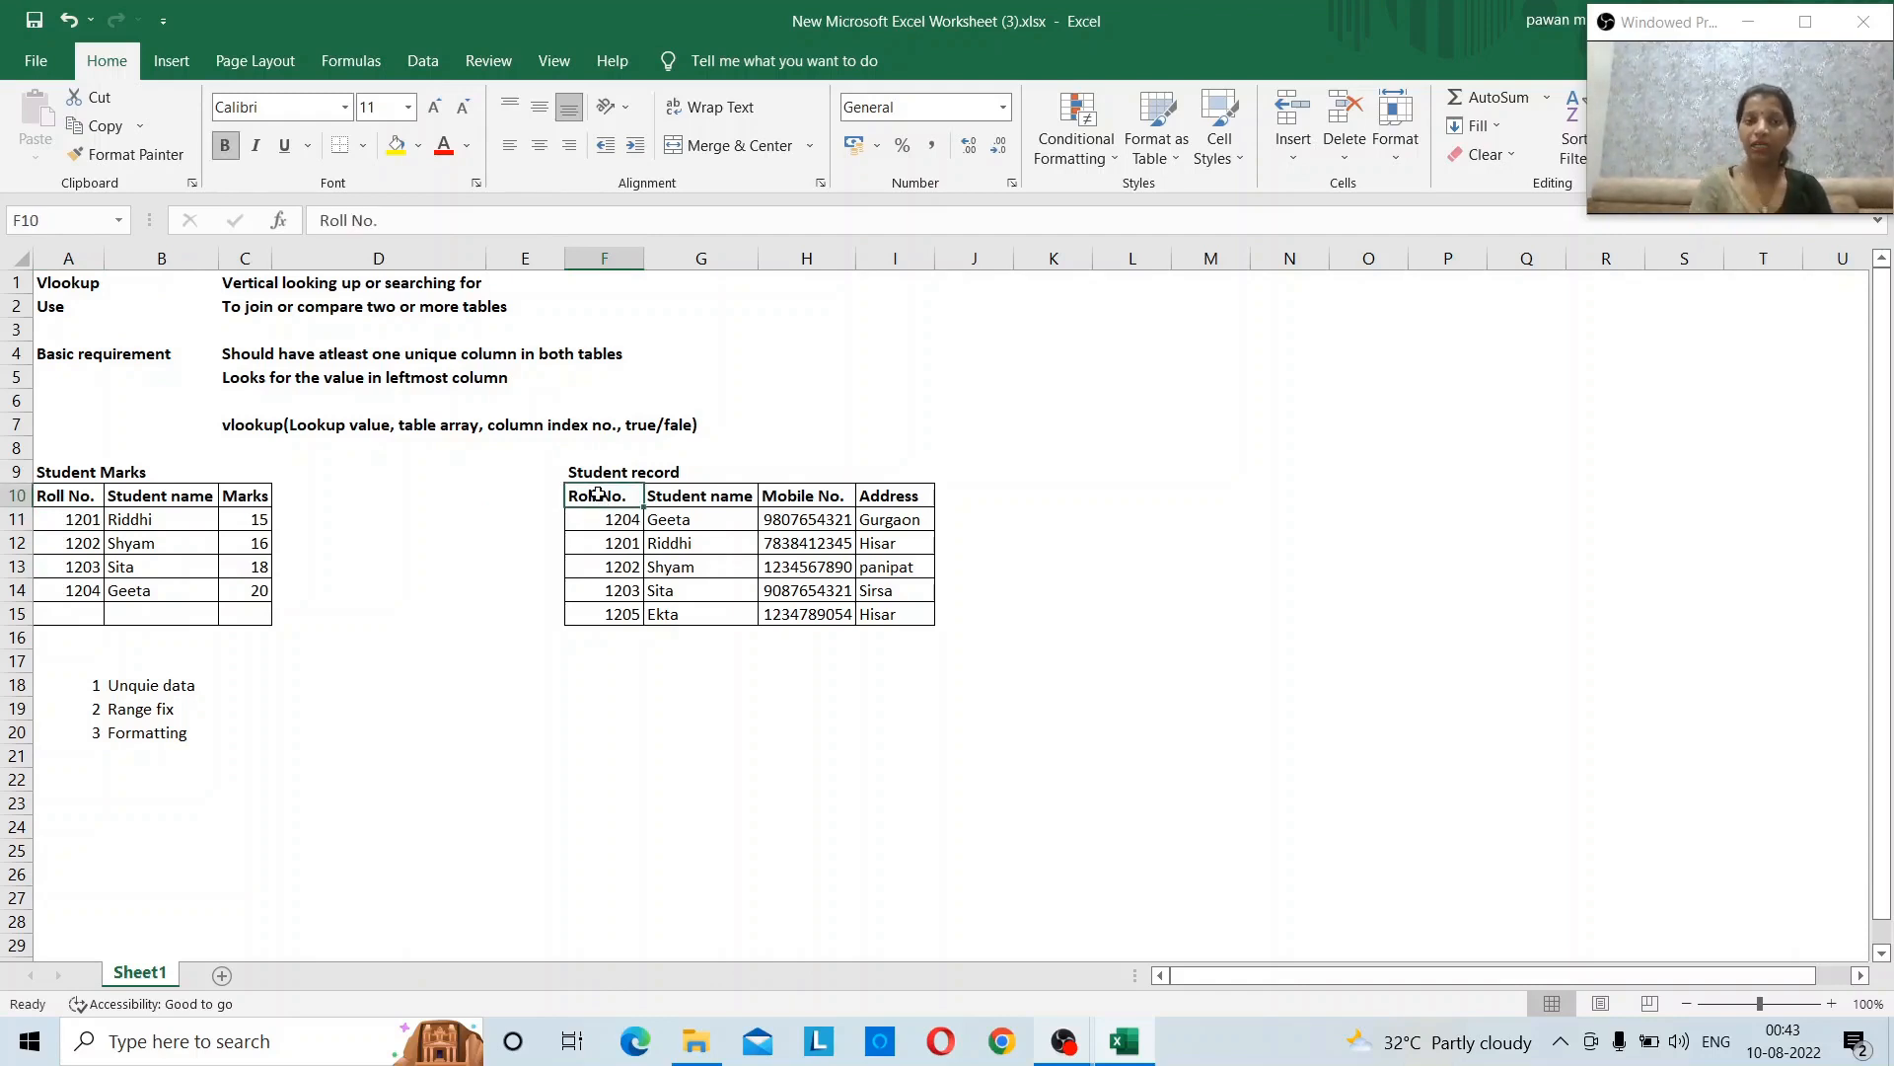
pyautogui.moveTo(599, 495); pyautogui.dragTo(893, 616)
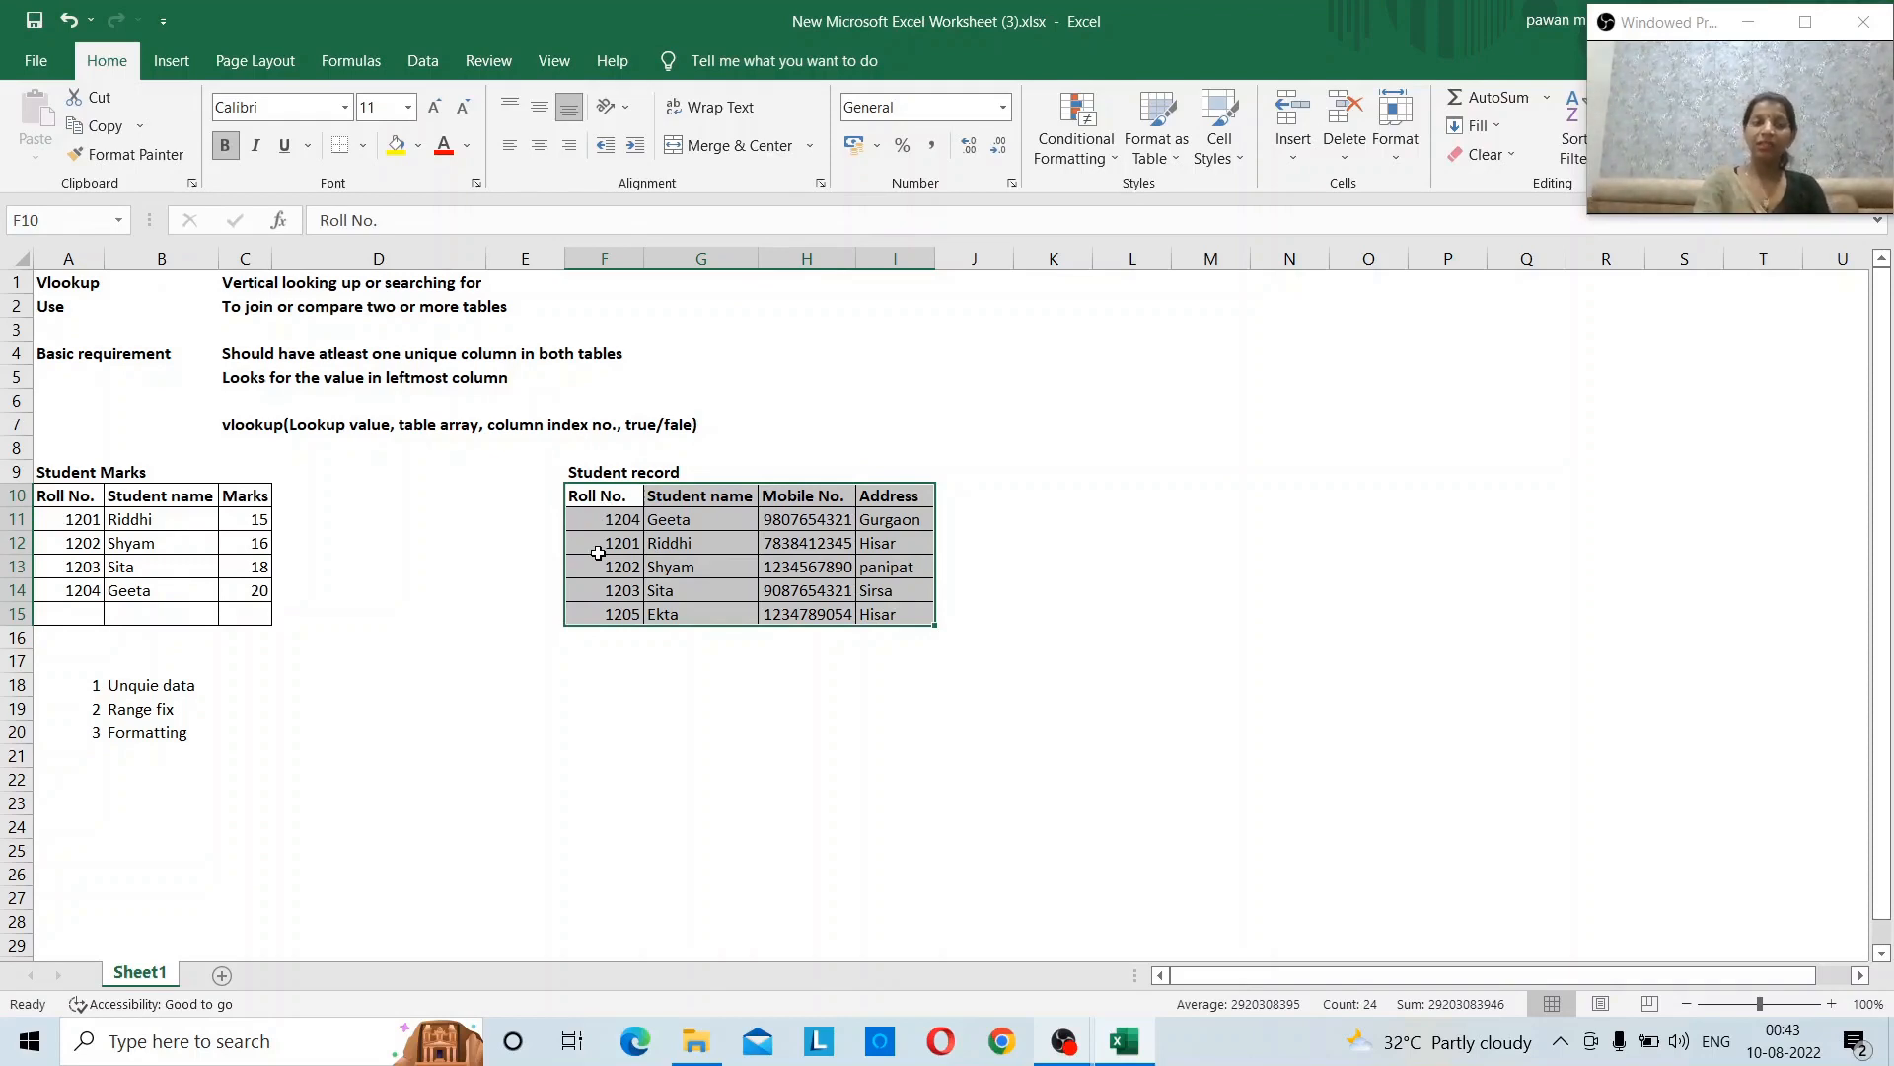
pyautogui.click(89, 544)
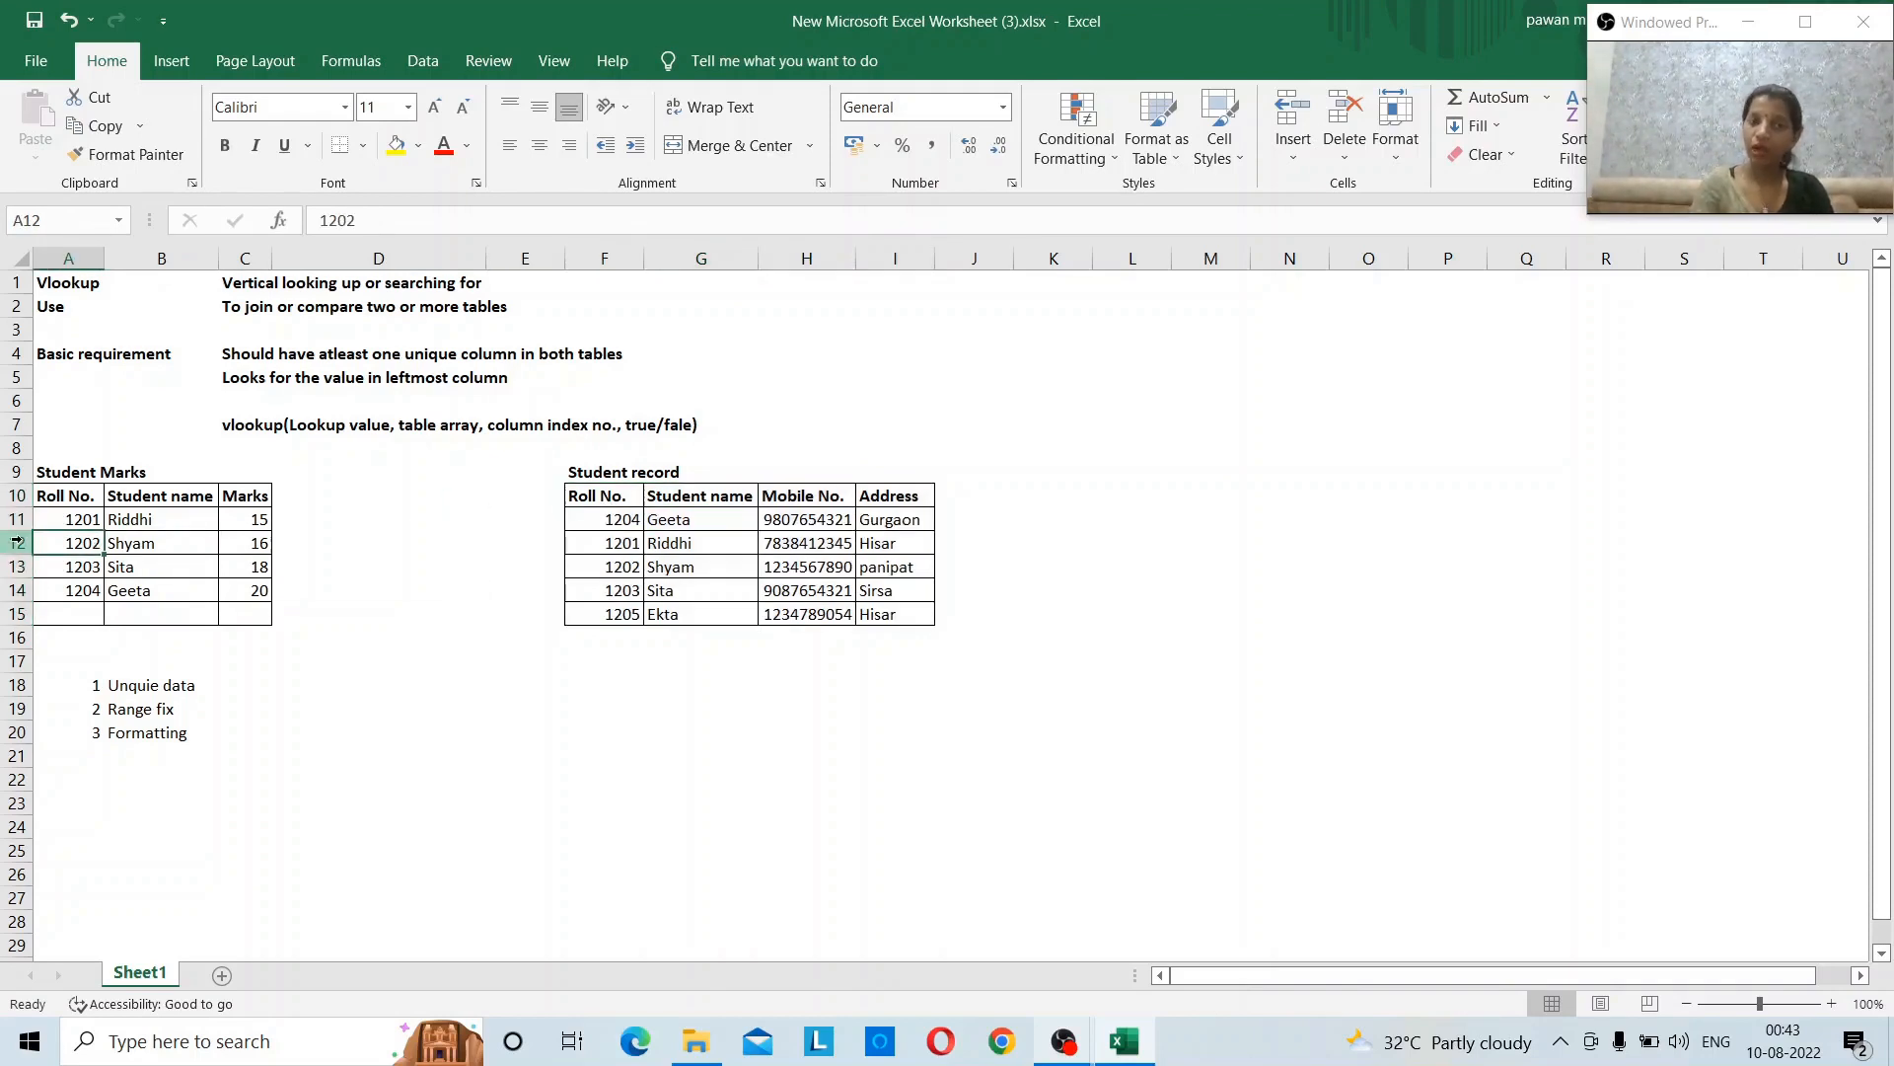
pyautogui.click(607, 520)
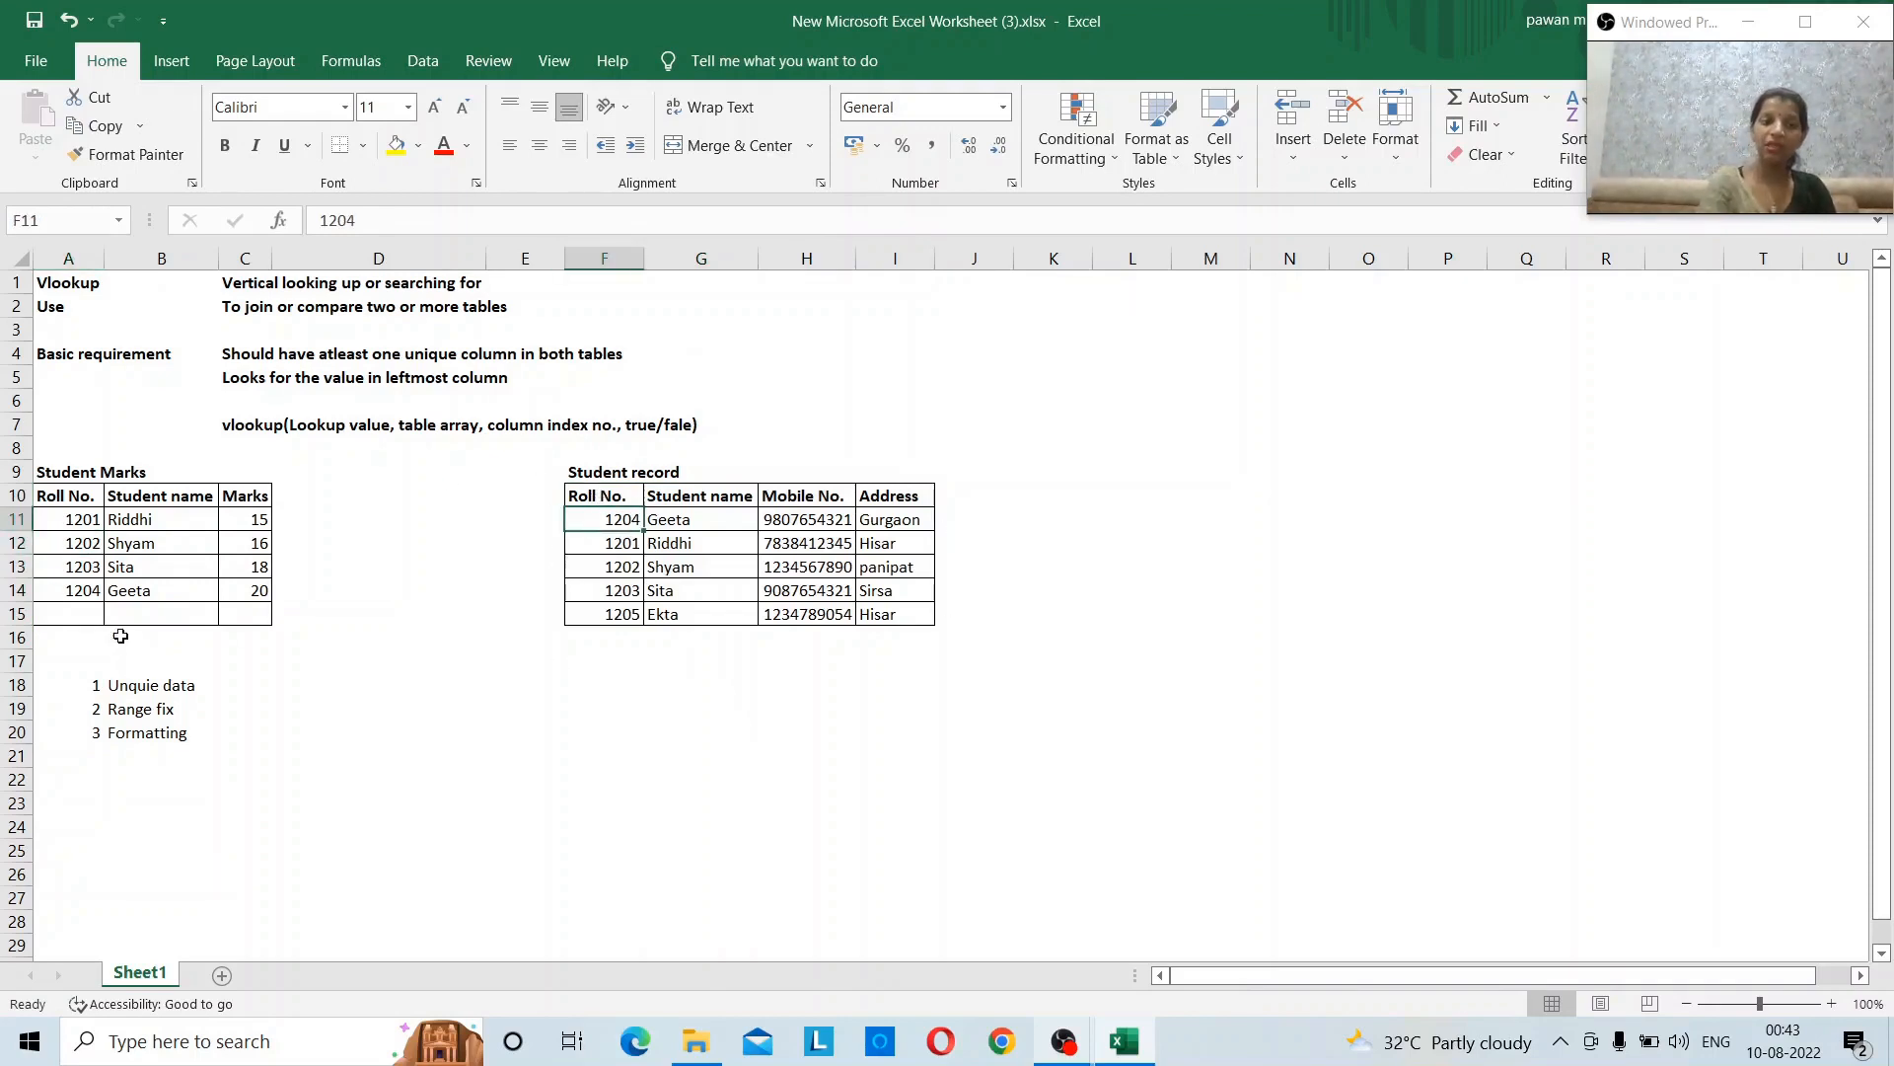
pyautogui.click(66, 523)
pyautogui.click(640, 506)
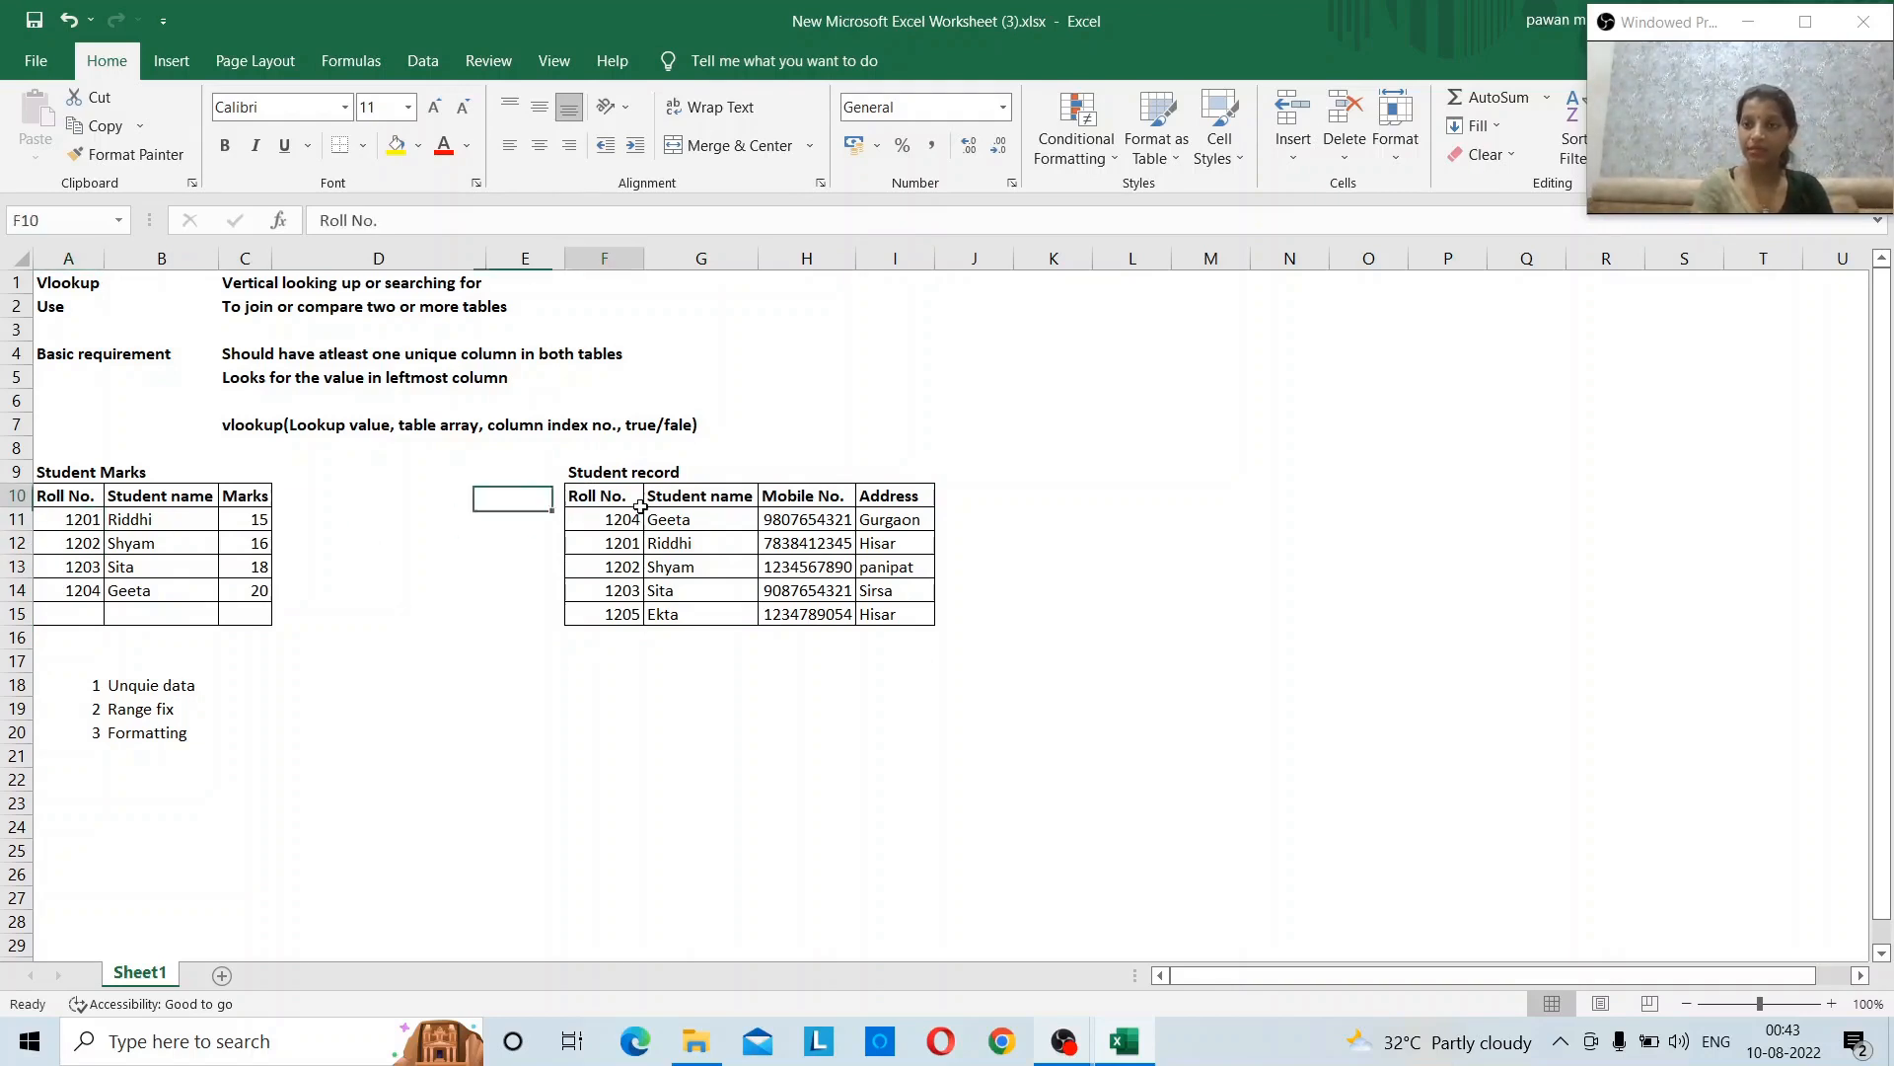
pyautogui.click(64, 511)
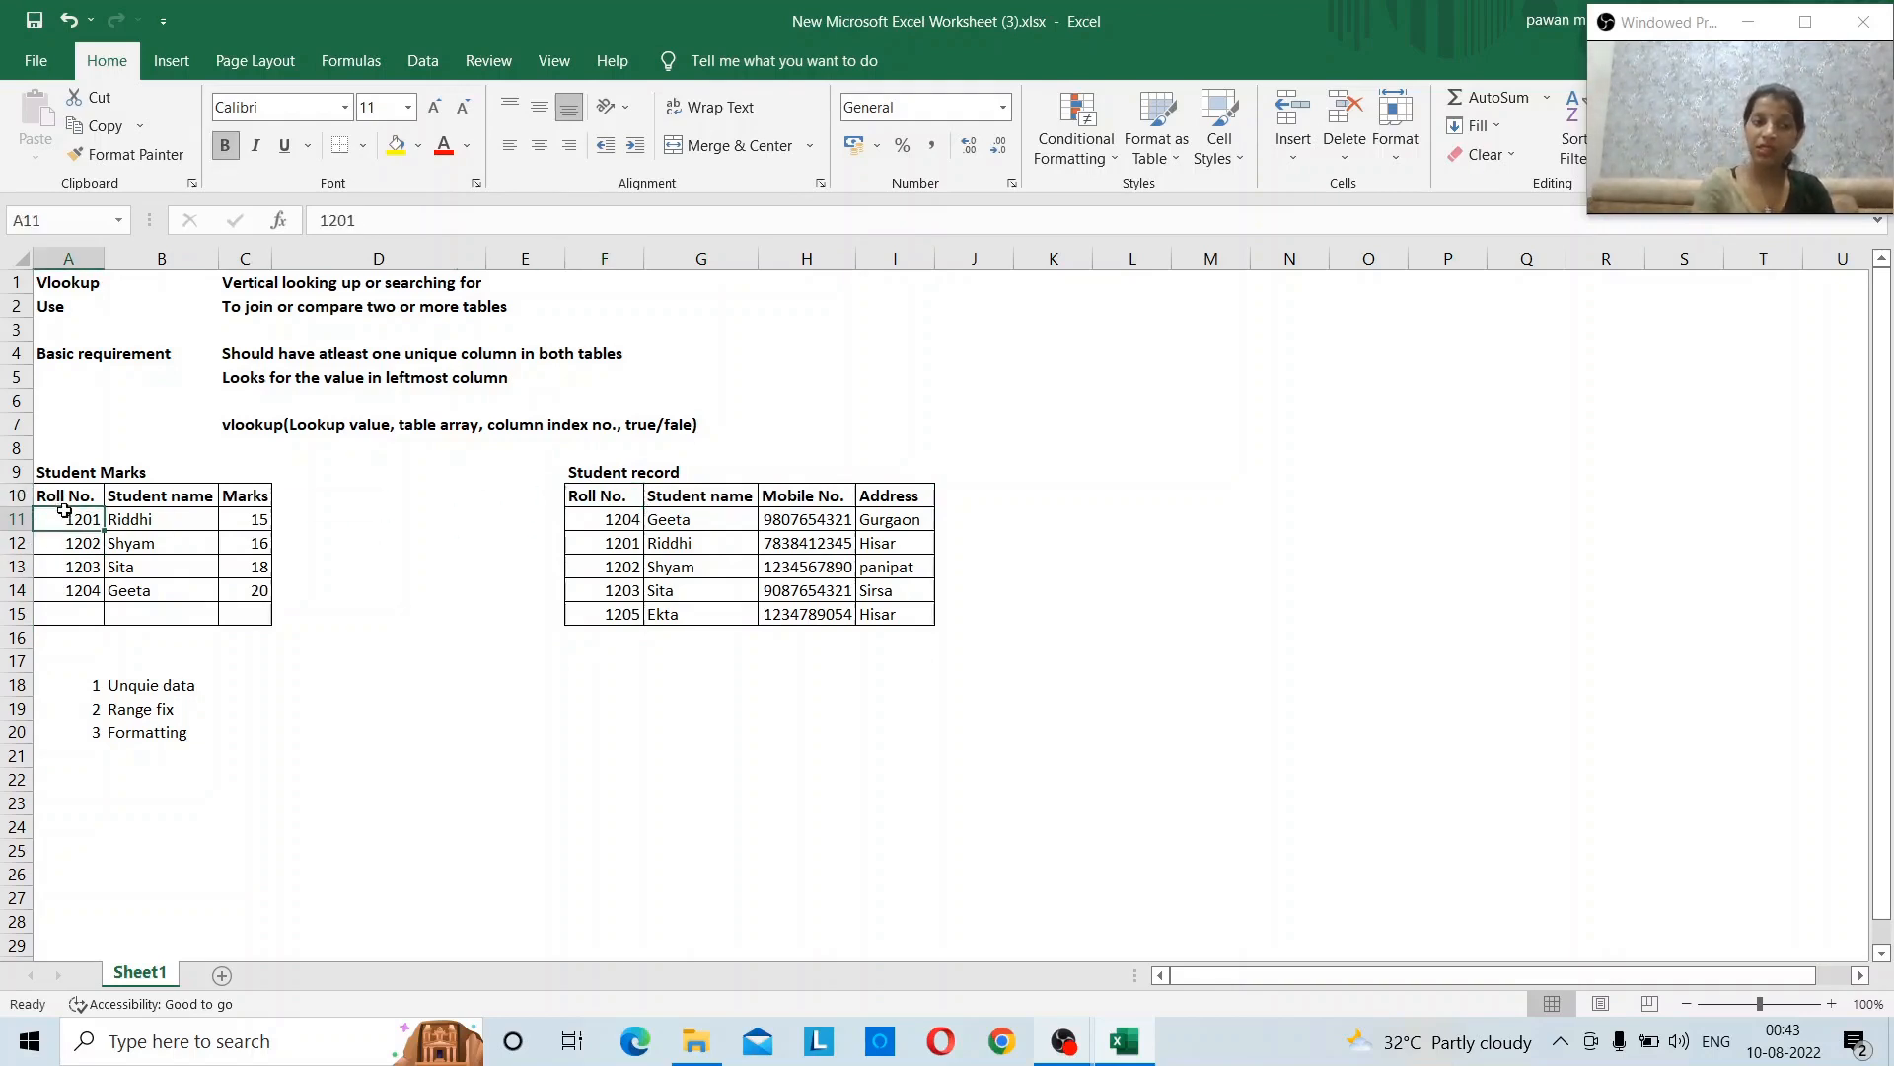
pyautogui.click(609, 503)
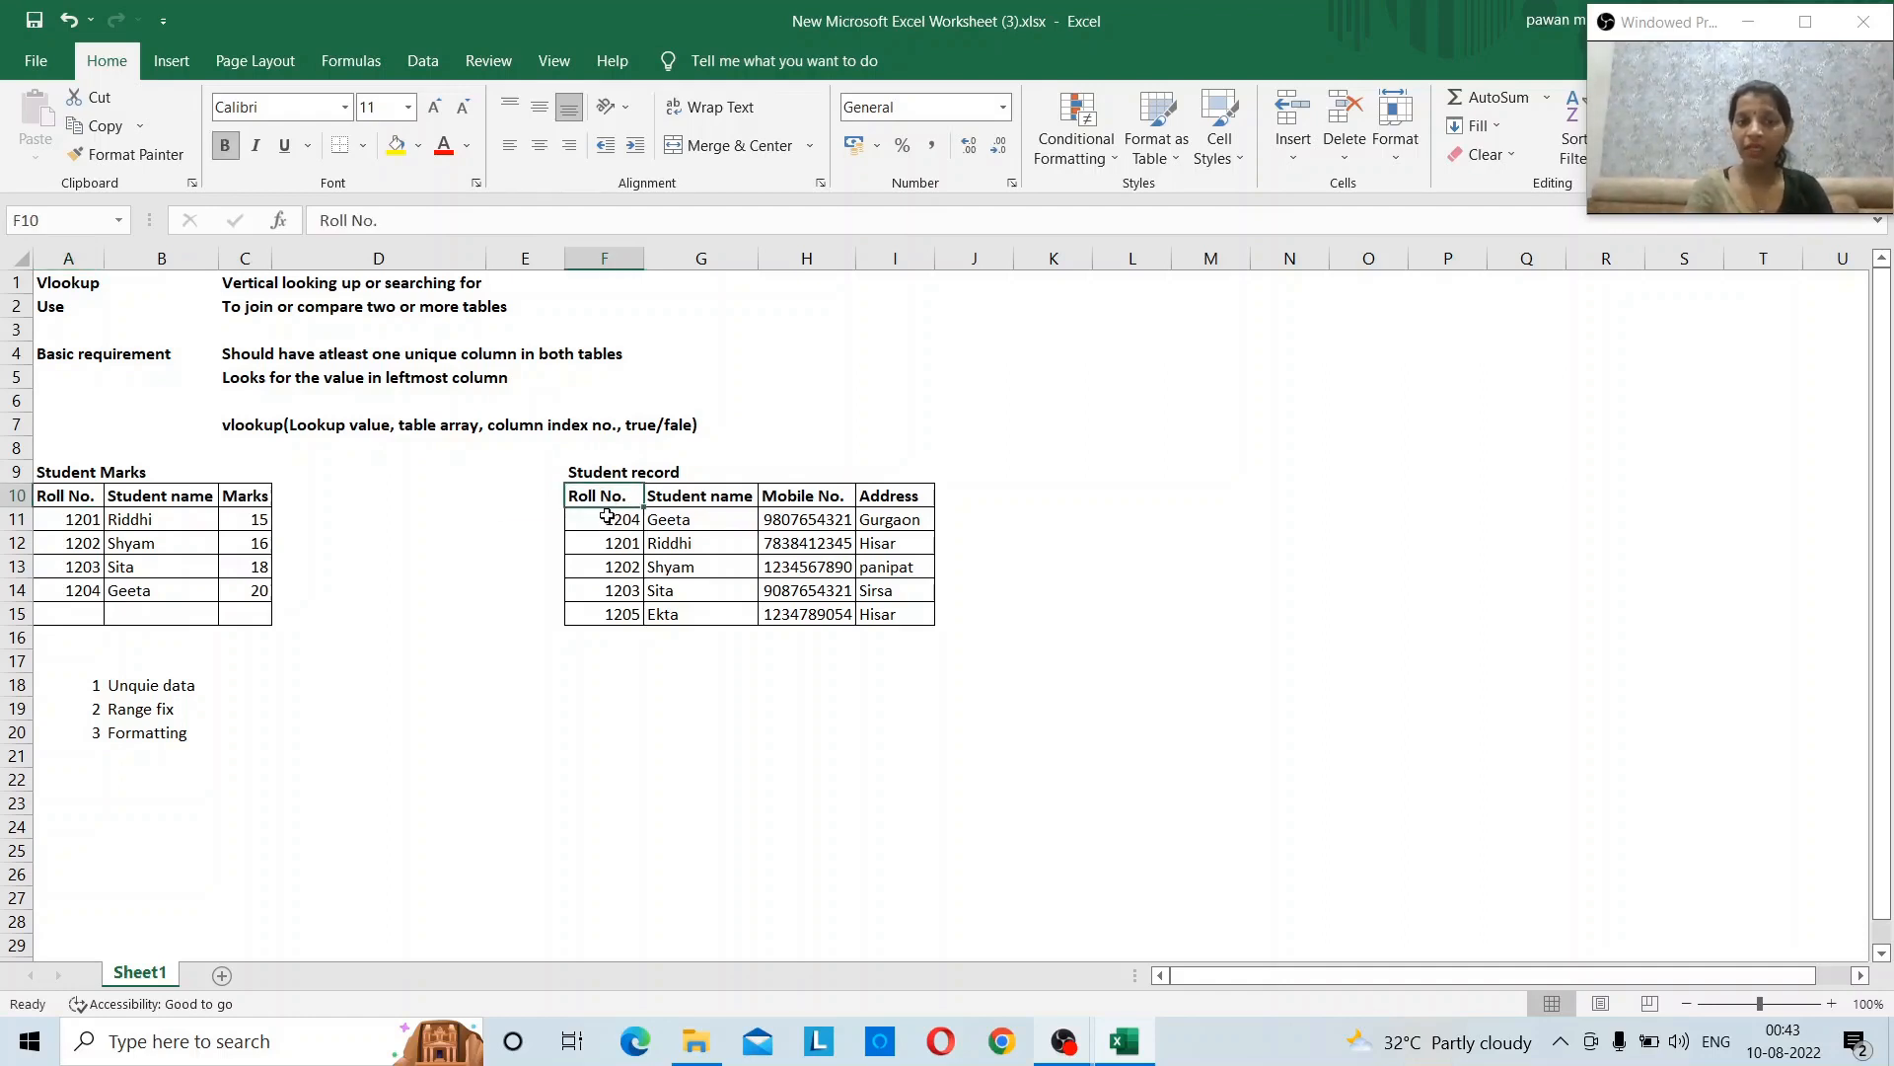
pyautogui.click(608, 516)
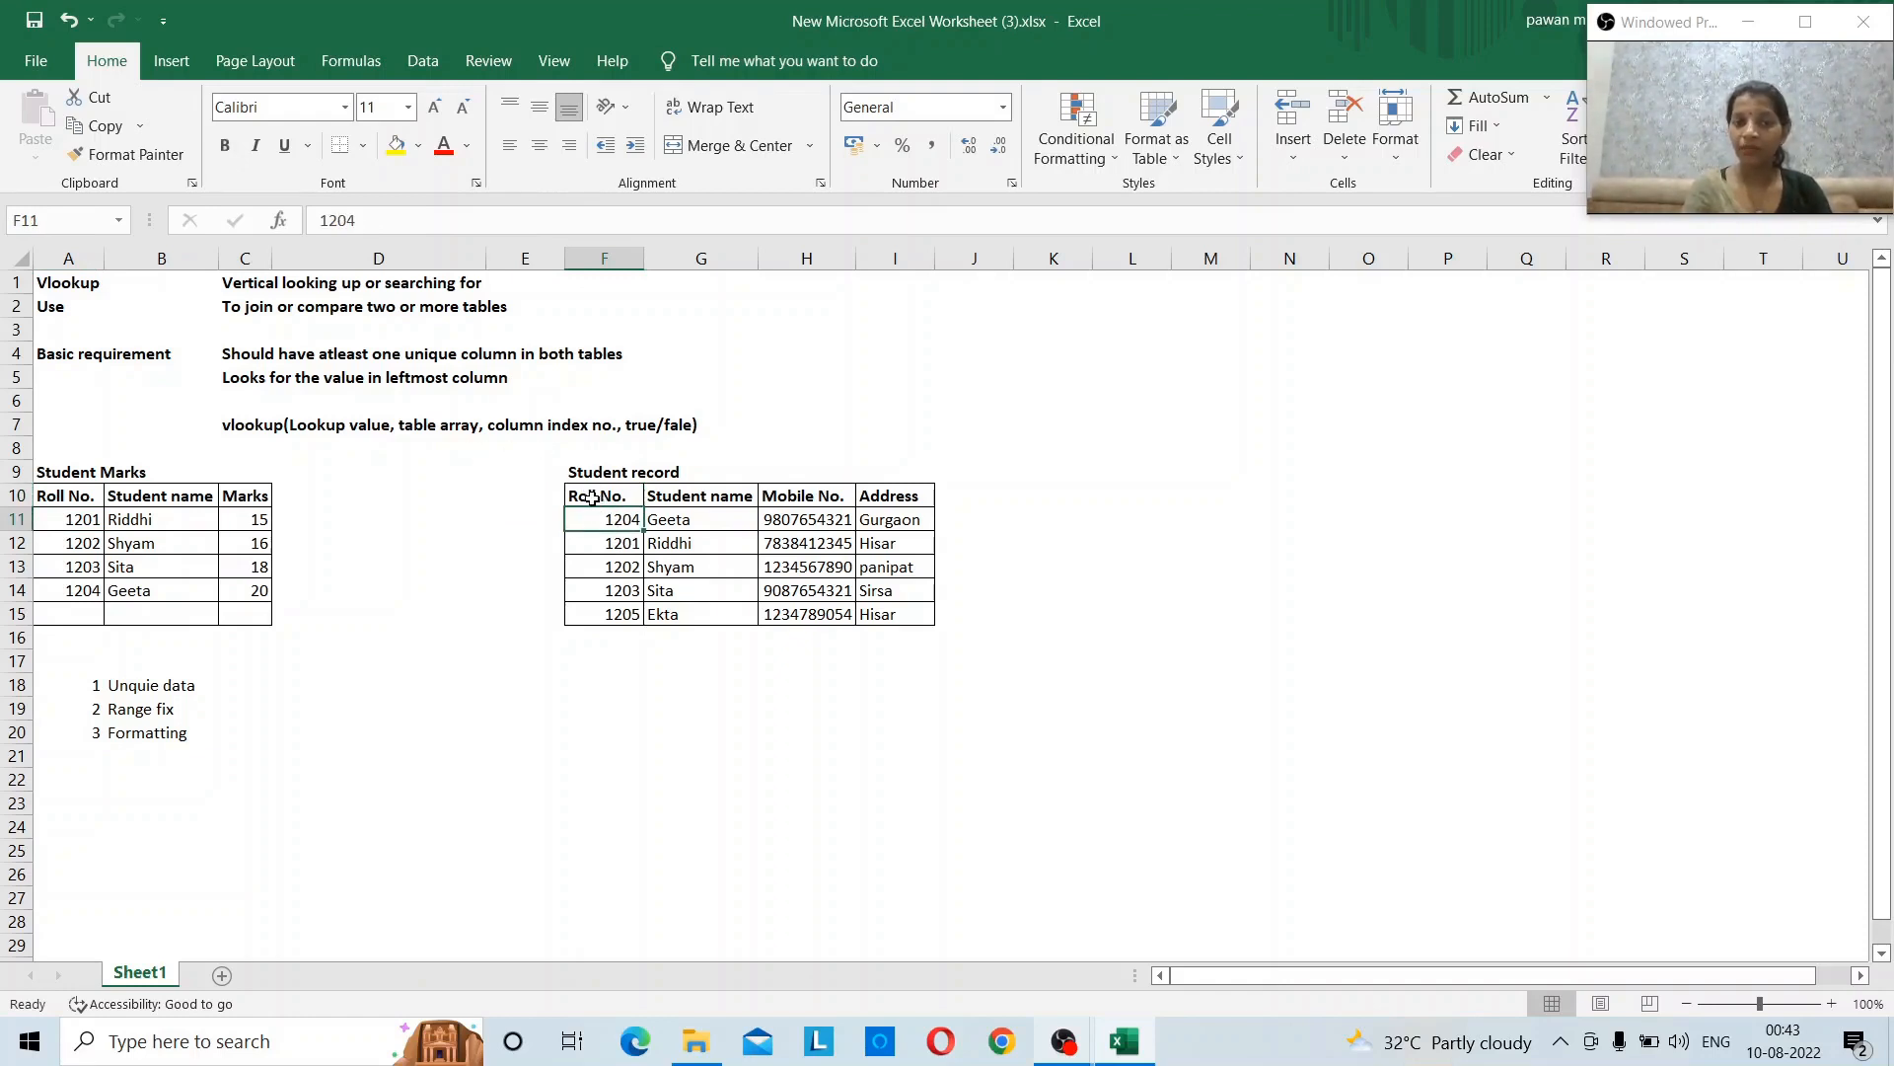
pyautogui.moveTo(590, 494); pyautogui.dragTo(900, 609)
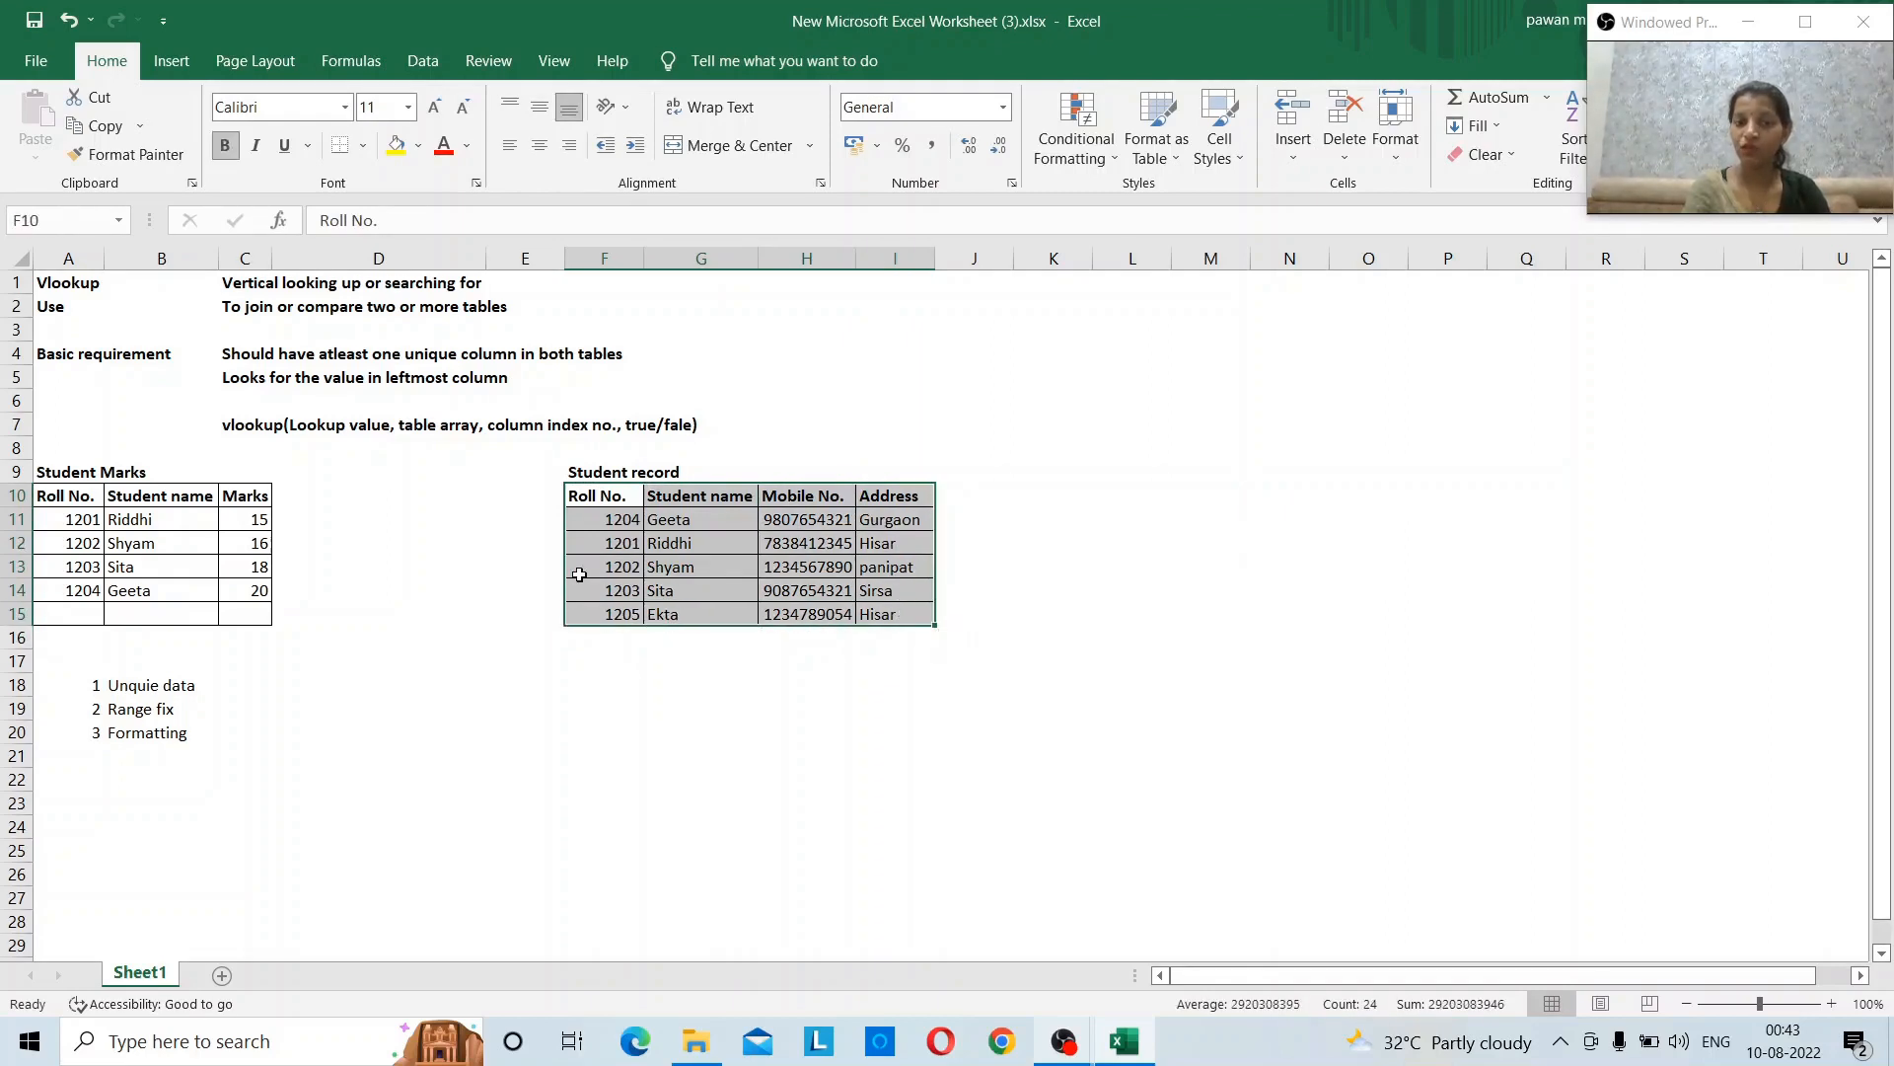
pyautogui.click(601, 569)
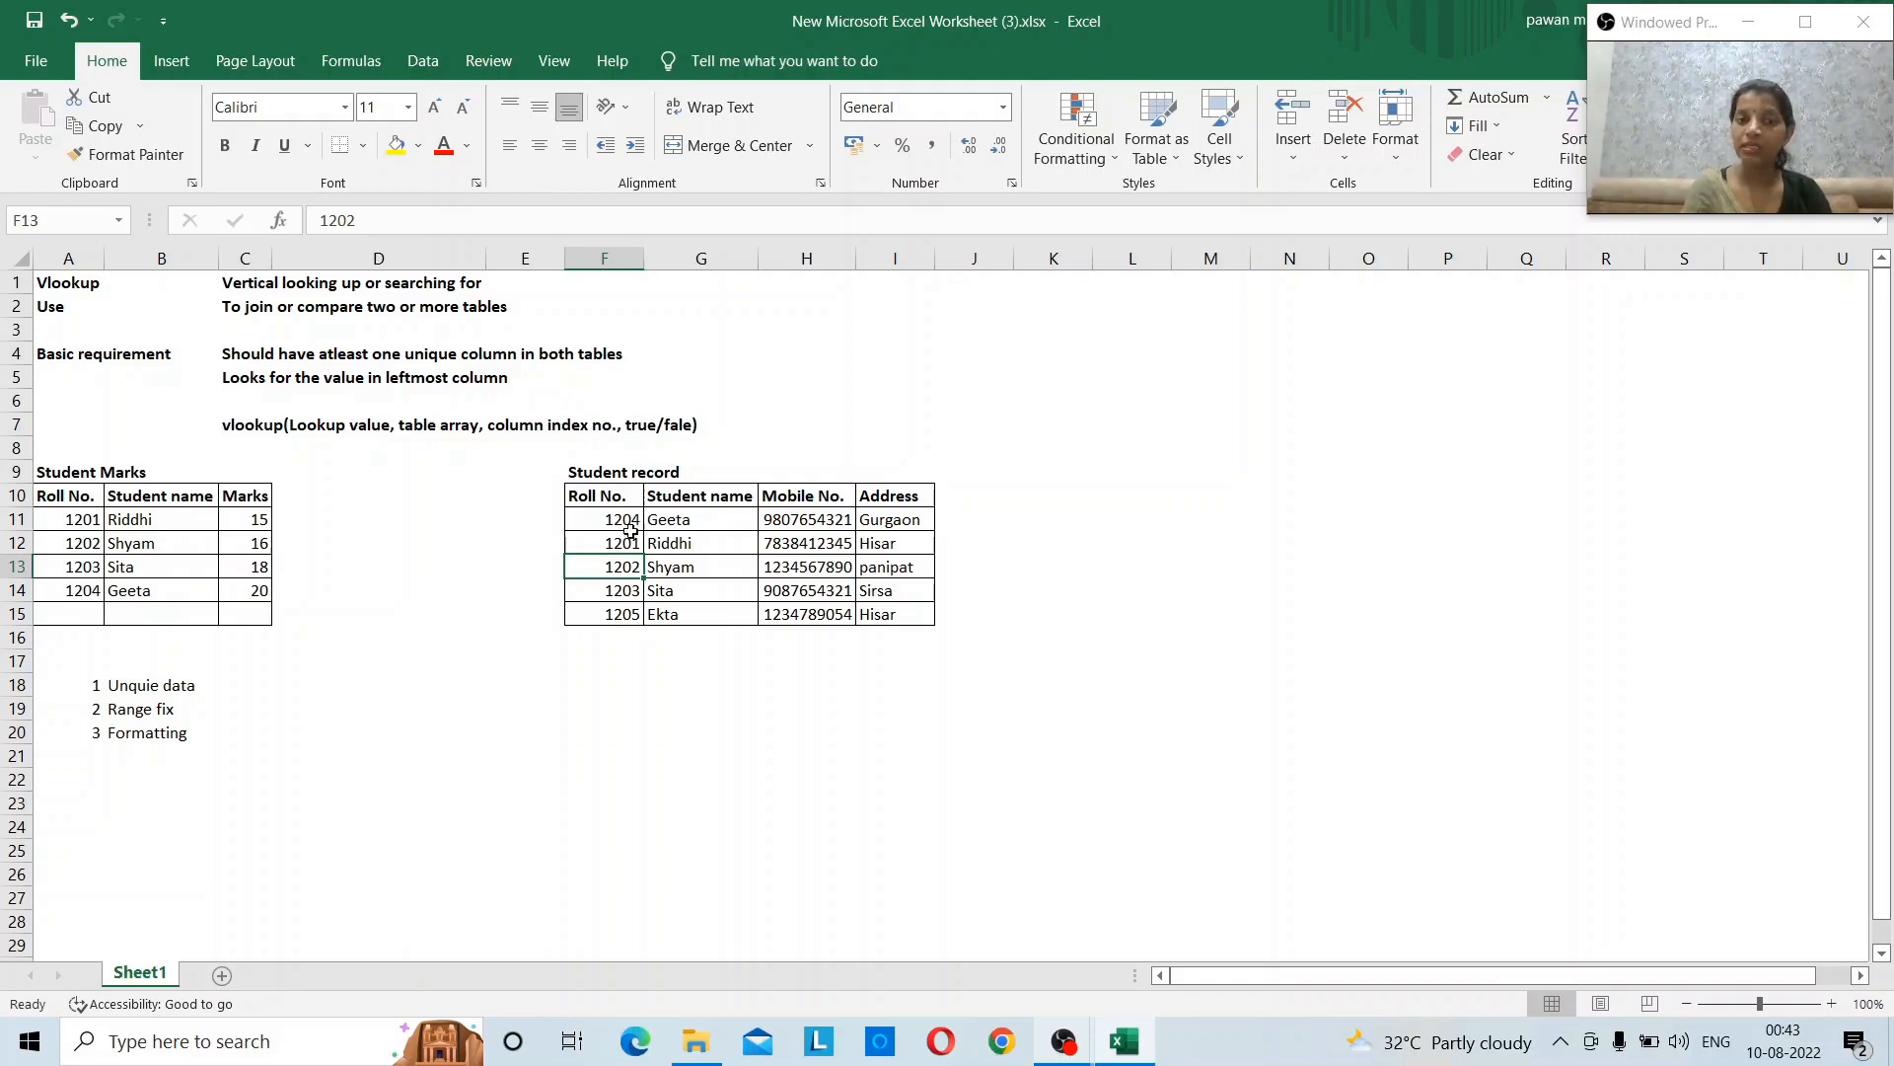
# - Add the header "Mobile no." in cell D10, beside Marks in the Student Marks table
pyautogui.click(342, 495)
pyautogui.write('Mobil')
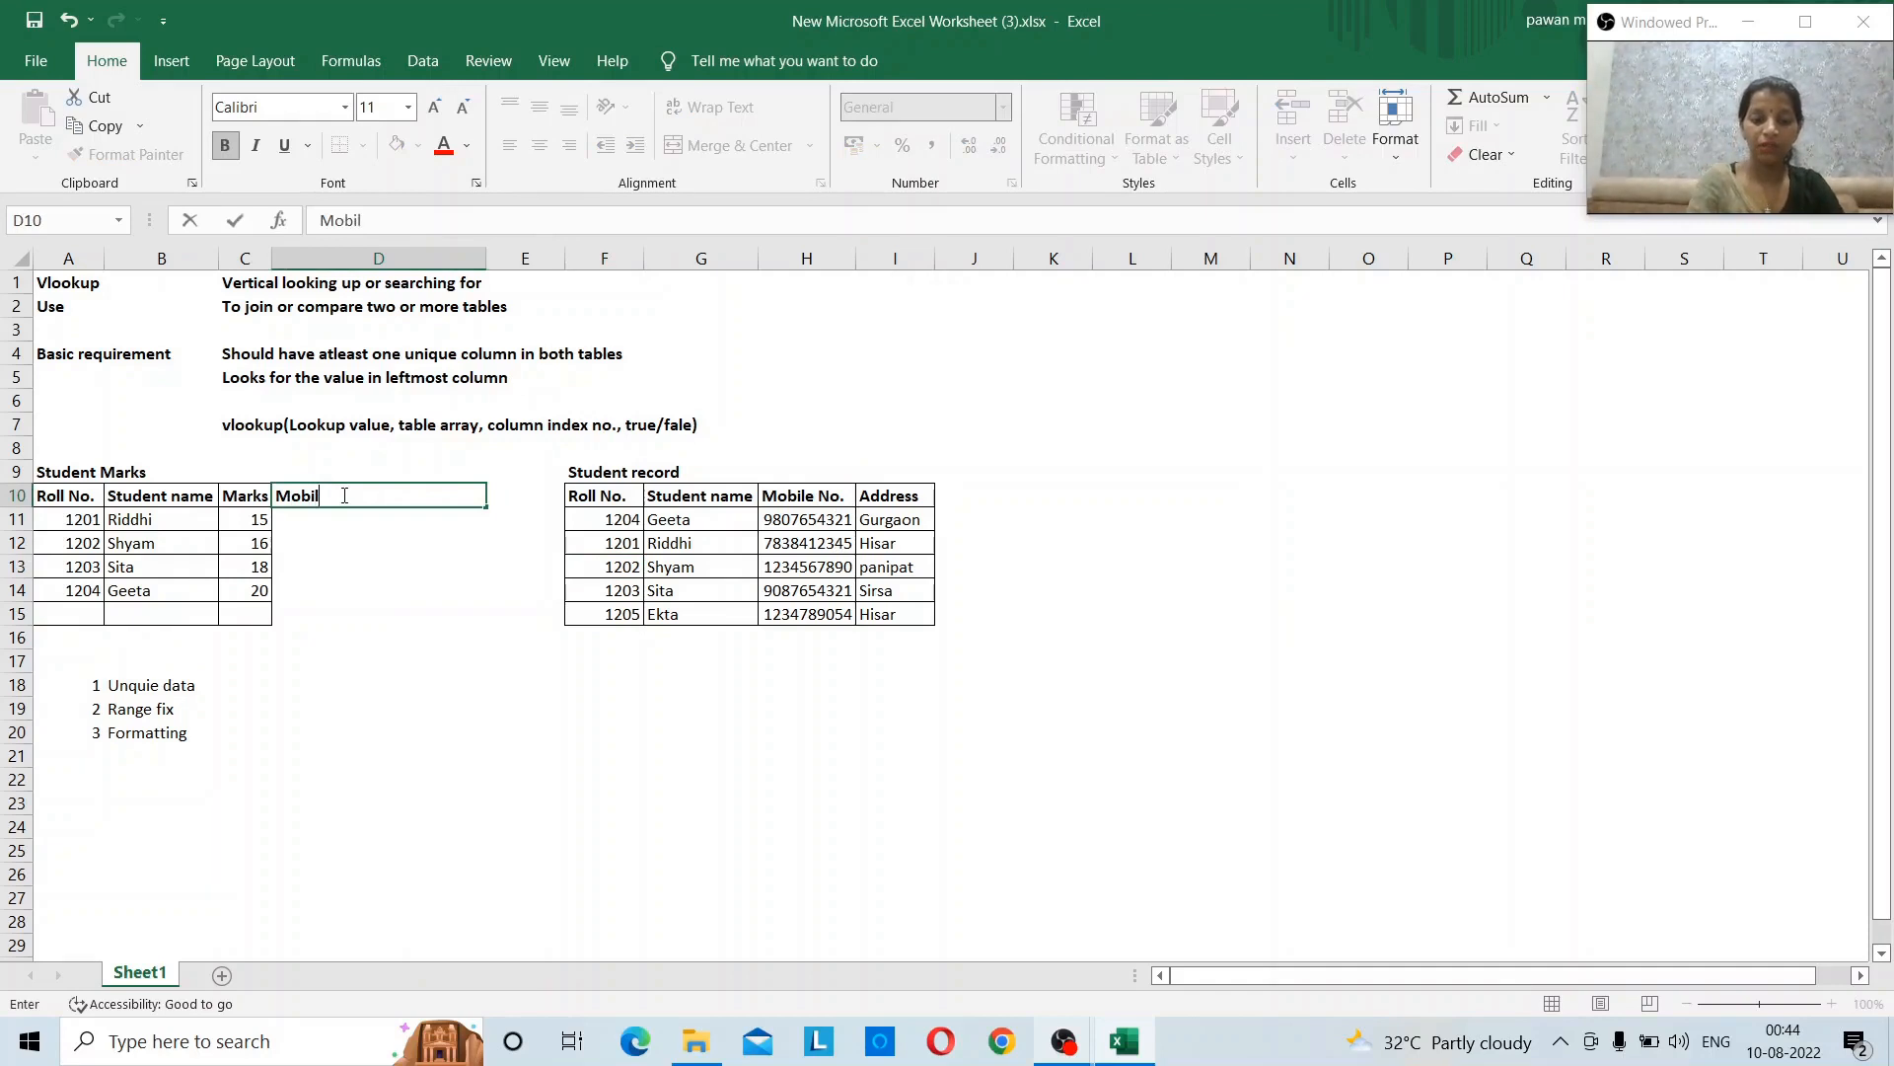
pyautogui.write('e no.')
pyautogui.press('Return')
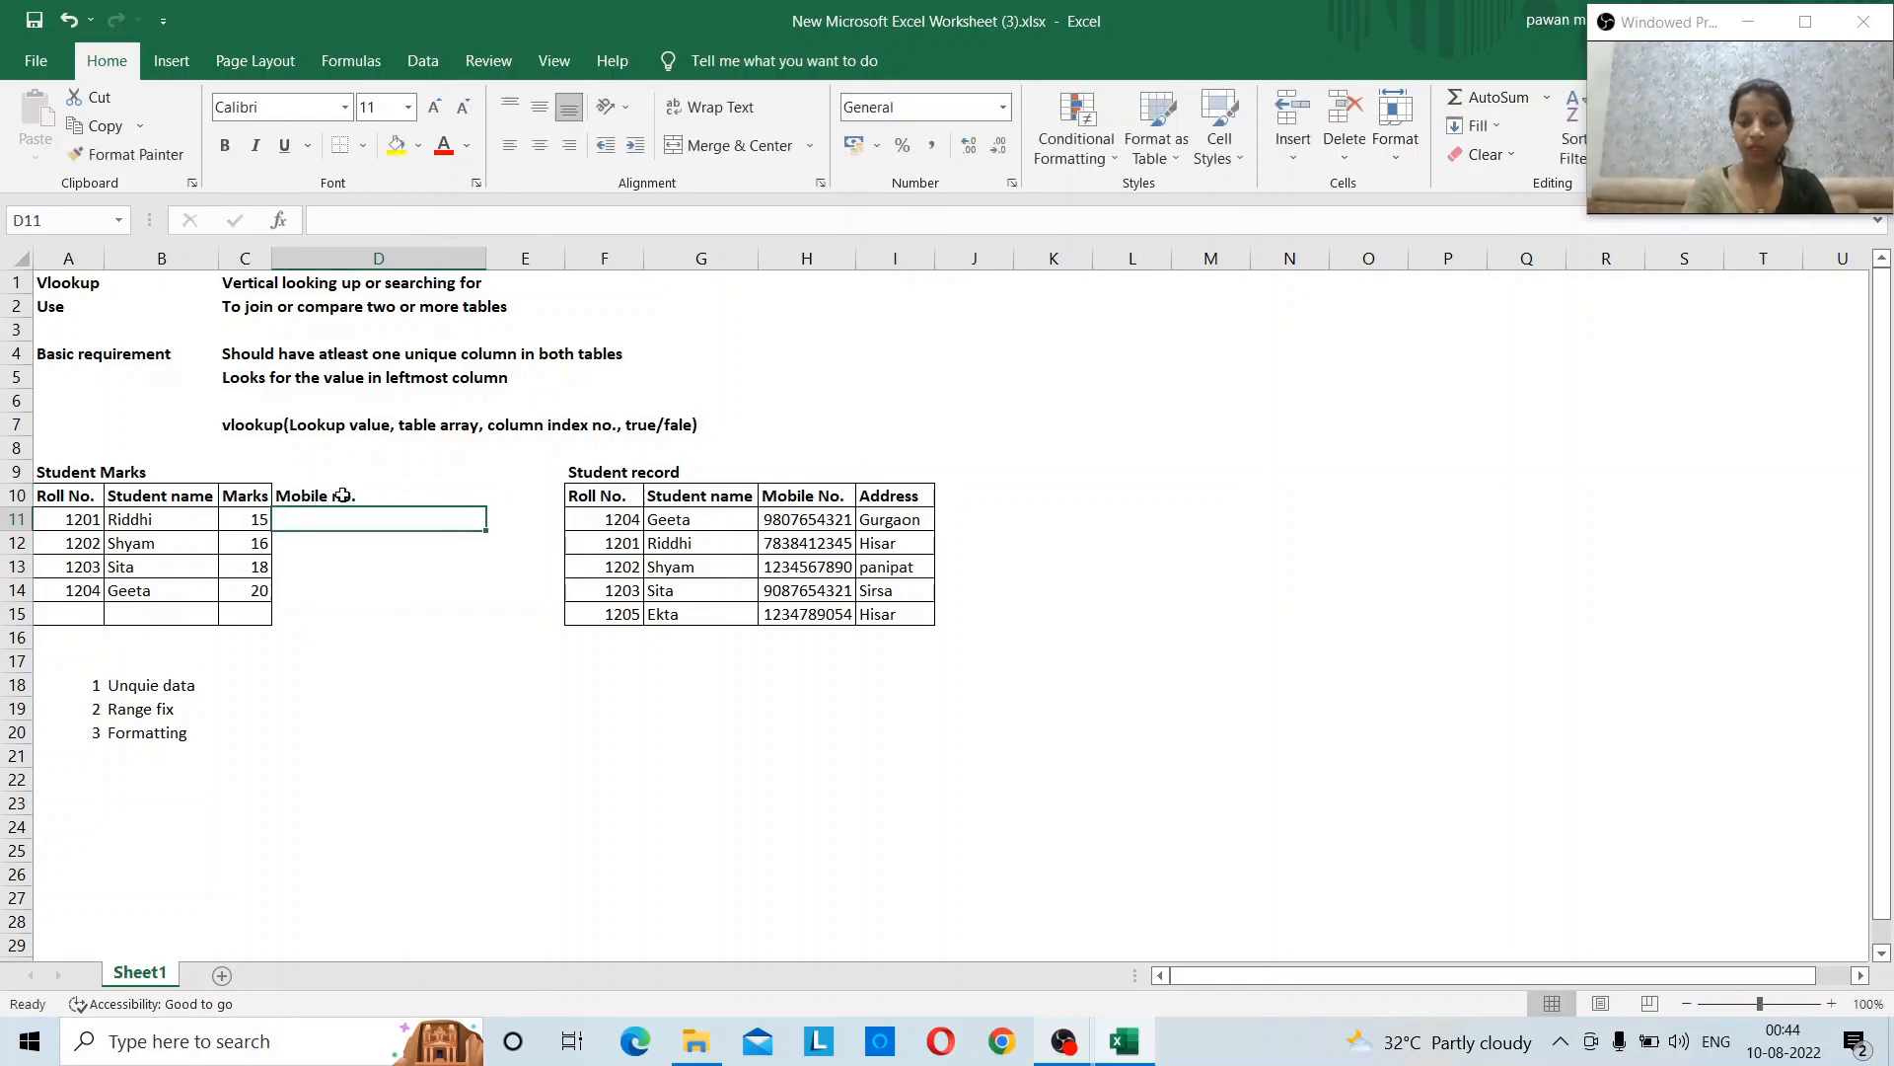
# - Examine the position of the Mobile No. column relative to Roll No. in the Student record table
pyautogui.press('Right')
pyautogui.press('Right')
pyautogui.press('Right')
pyautogui.press('Right')
pyautogui.hotkey('shift', 'Up')
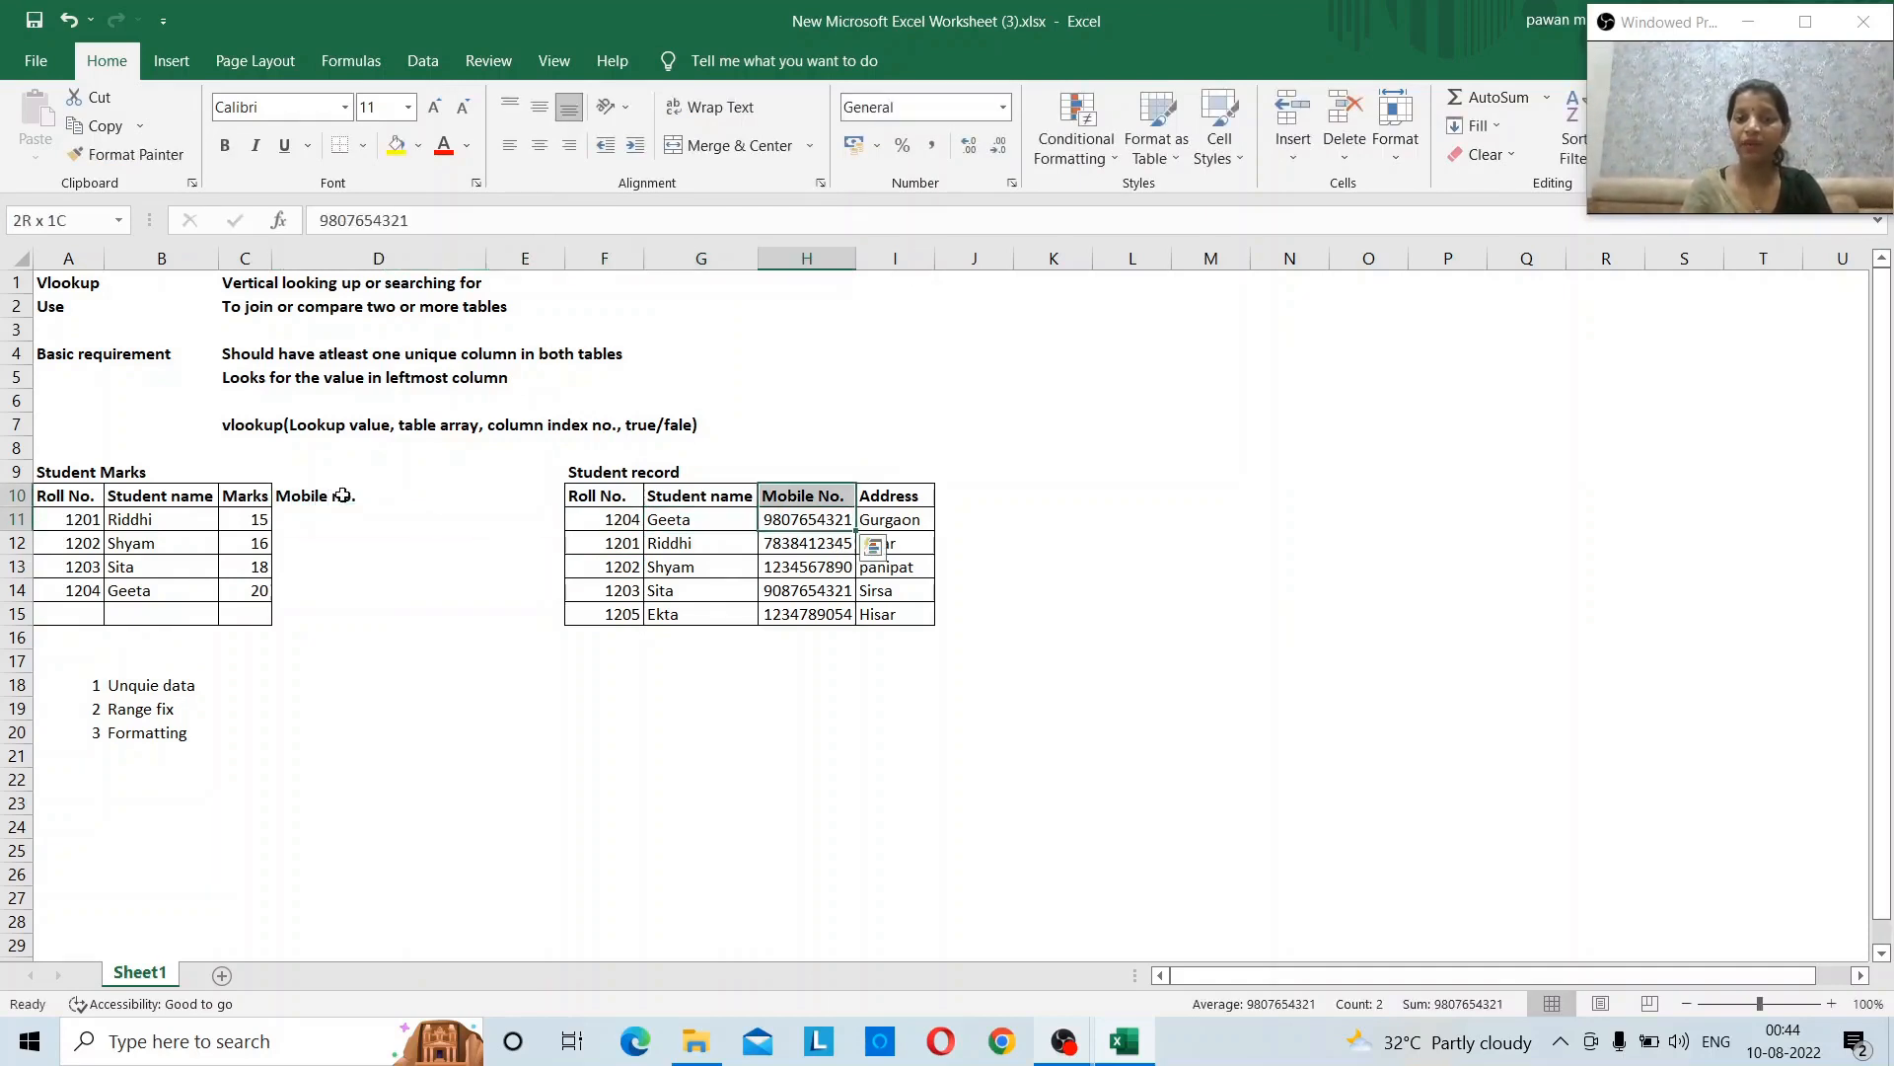
pyautogui.hotkey('shift', 'Down')
pyautogui.press('Up')
pyautogui.press('Left')
pyautogui.press('Left')
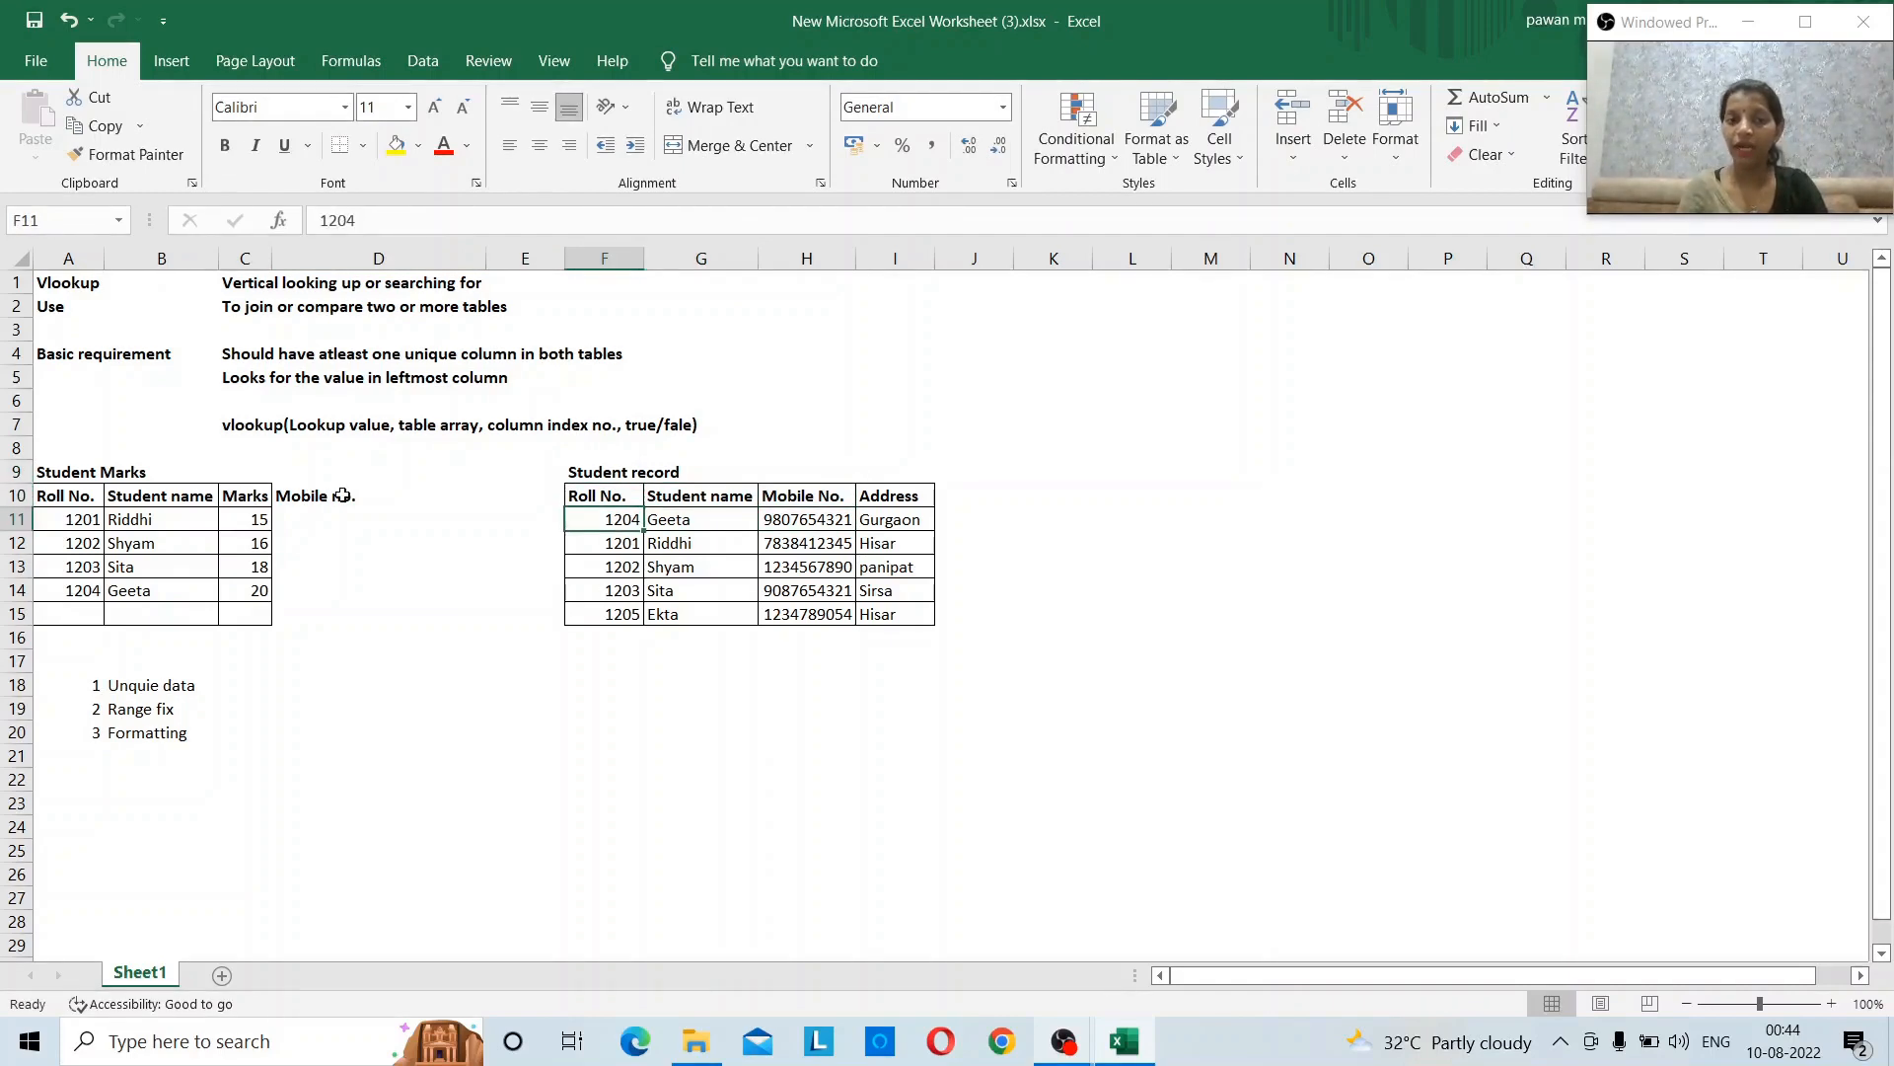
pyautogui.press('Right')
pyautogui.press('Right')
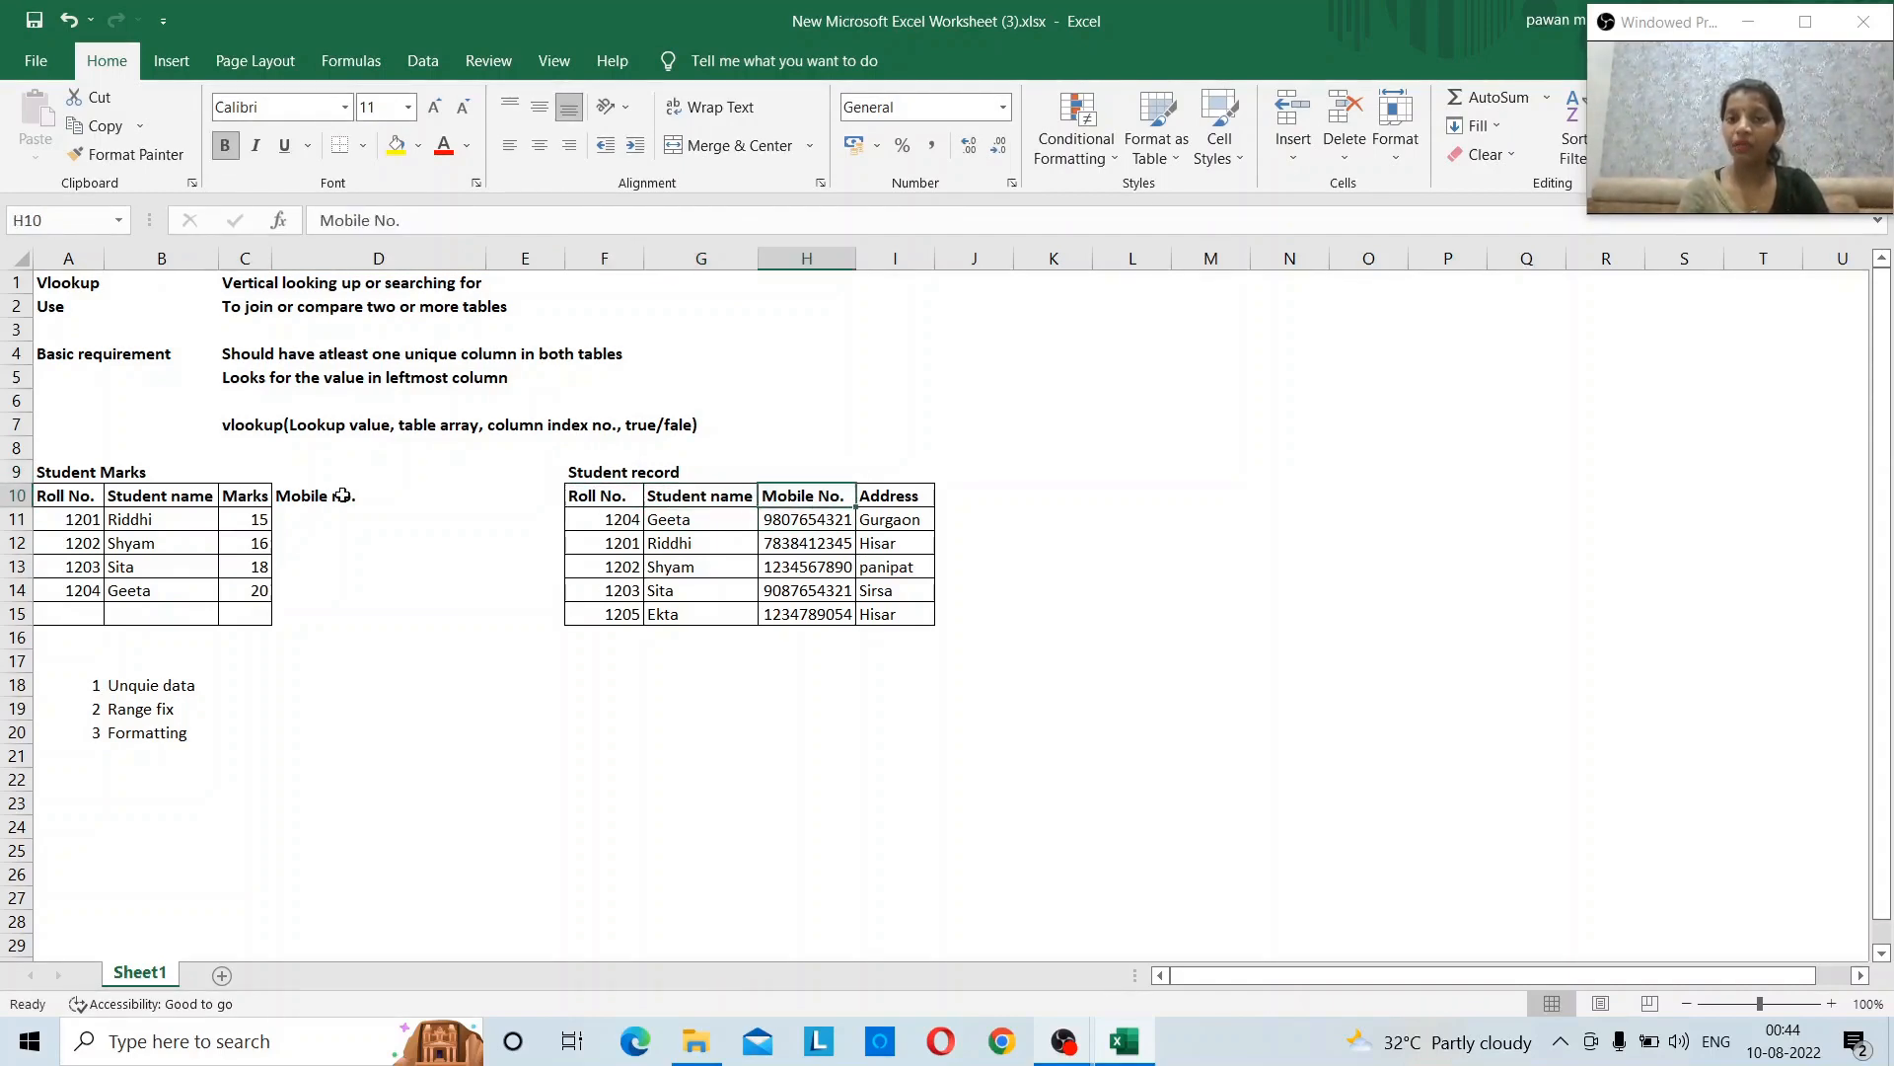
pyautogui.press('Left')
pyautogui.press('Left')
pyautogui.press('Left')
pyautogui.press('Left')
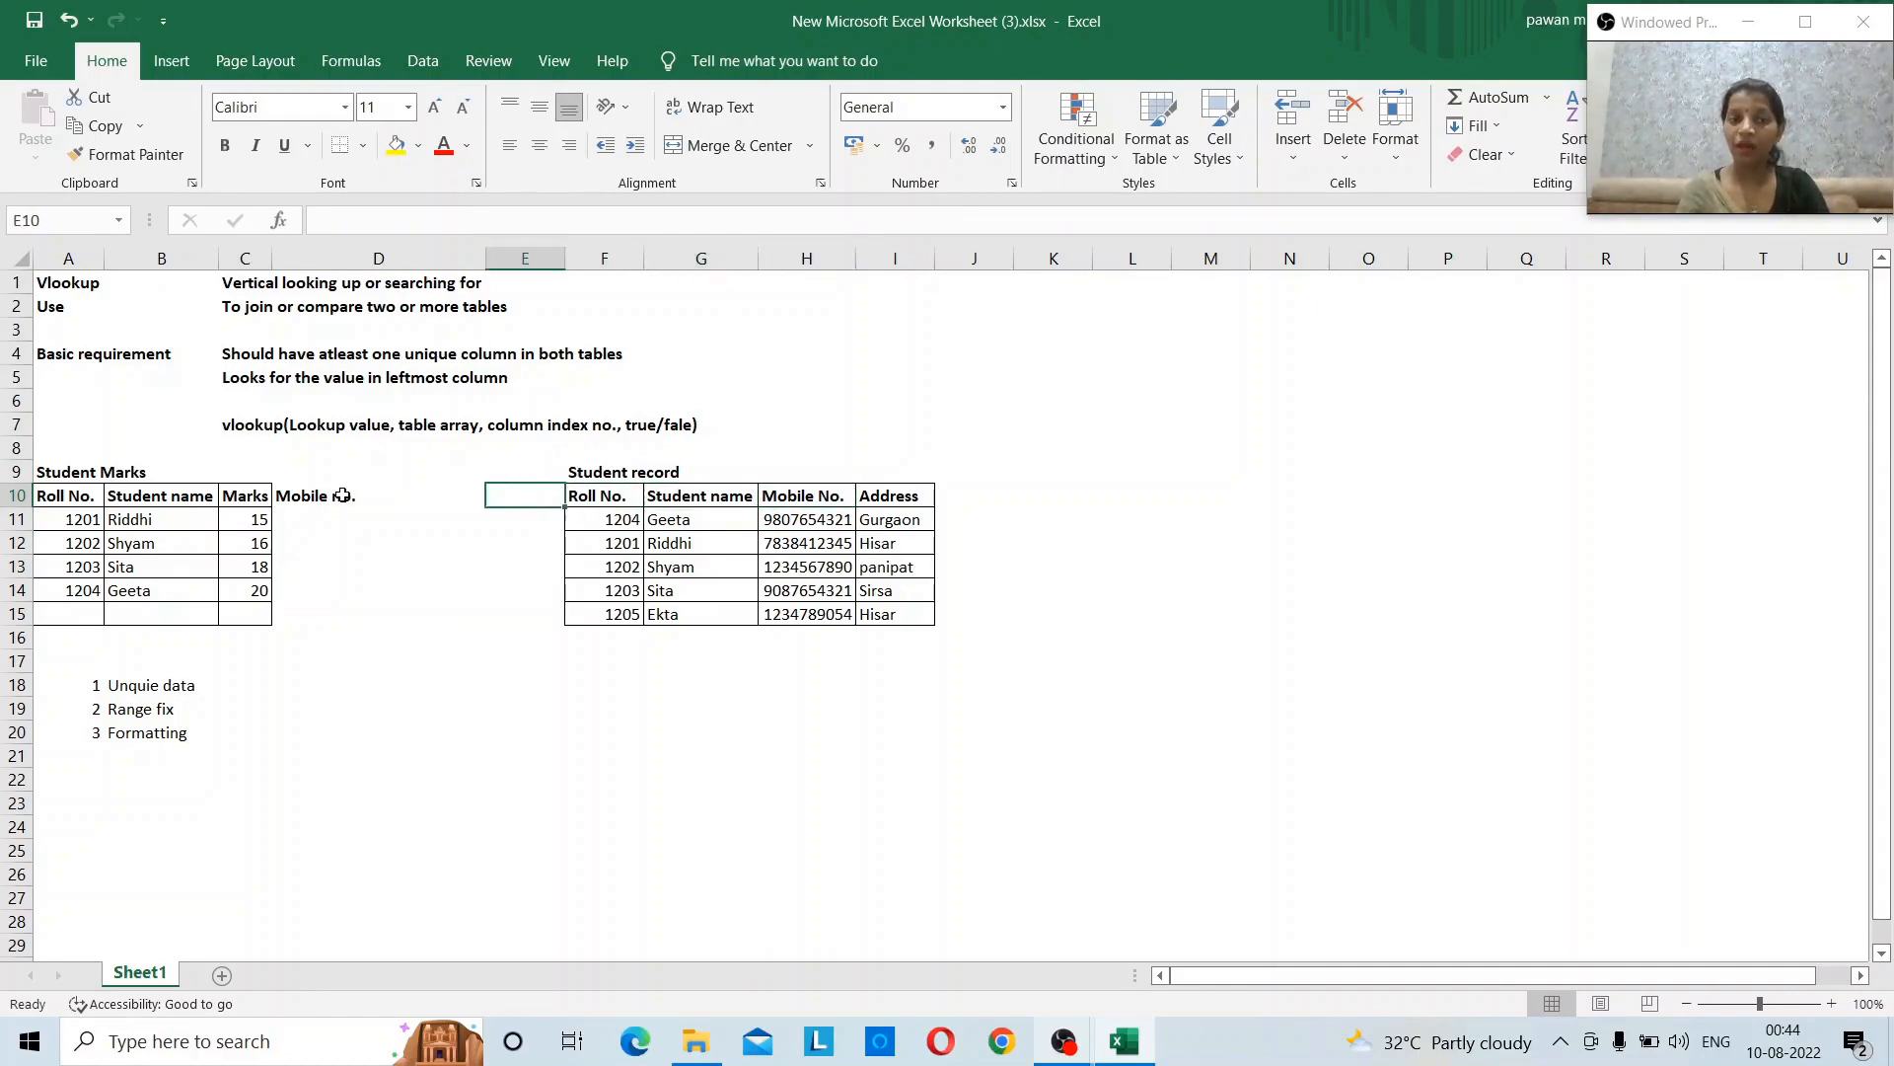
# - Review the arguments in the vlookup syntax note in row 7
pyautogui.press('Up')
pyautogui.press('Up')
pyautogui.press('Up')
pyautogui.press('Right')
pyautogui.press('Right')
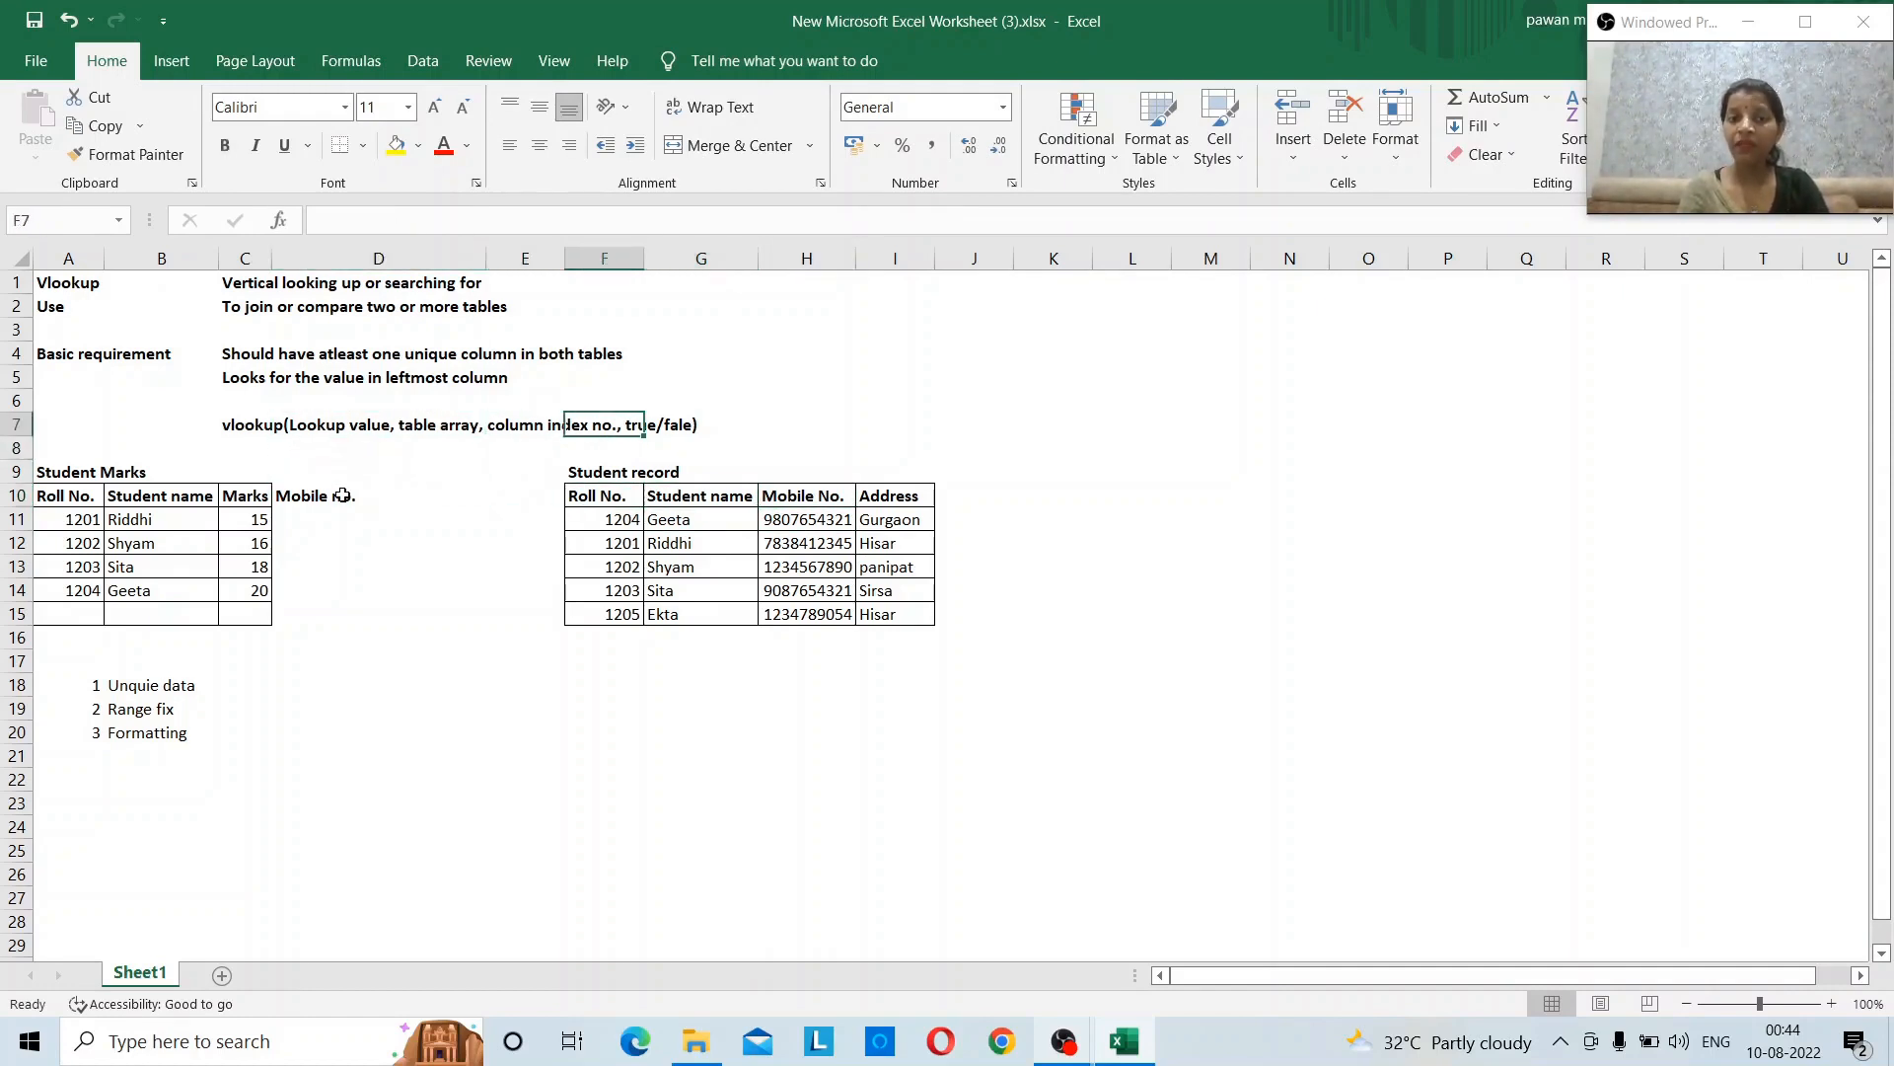
pyautogui.press('Left')
pyautogui.press('Left')
pyautogui.press('Left')
pyautogui.press('Left')
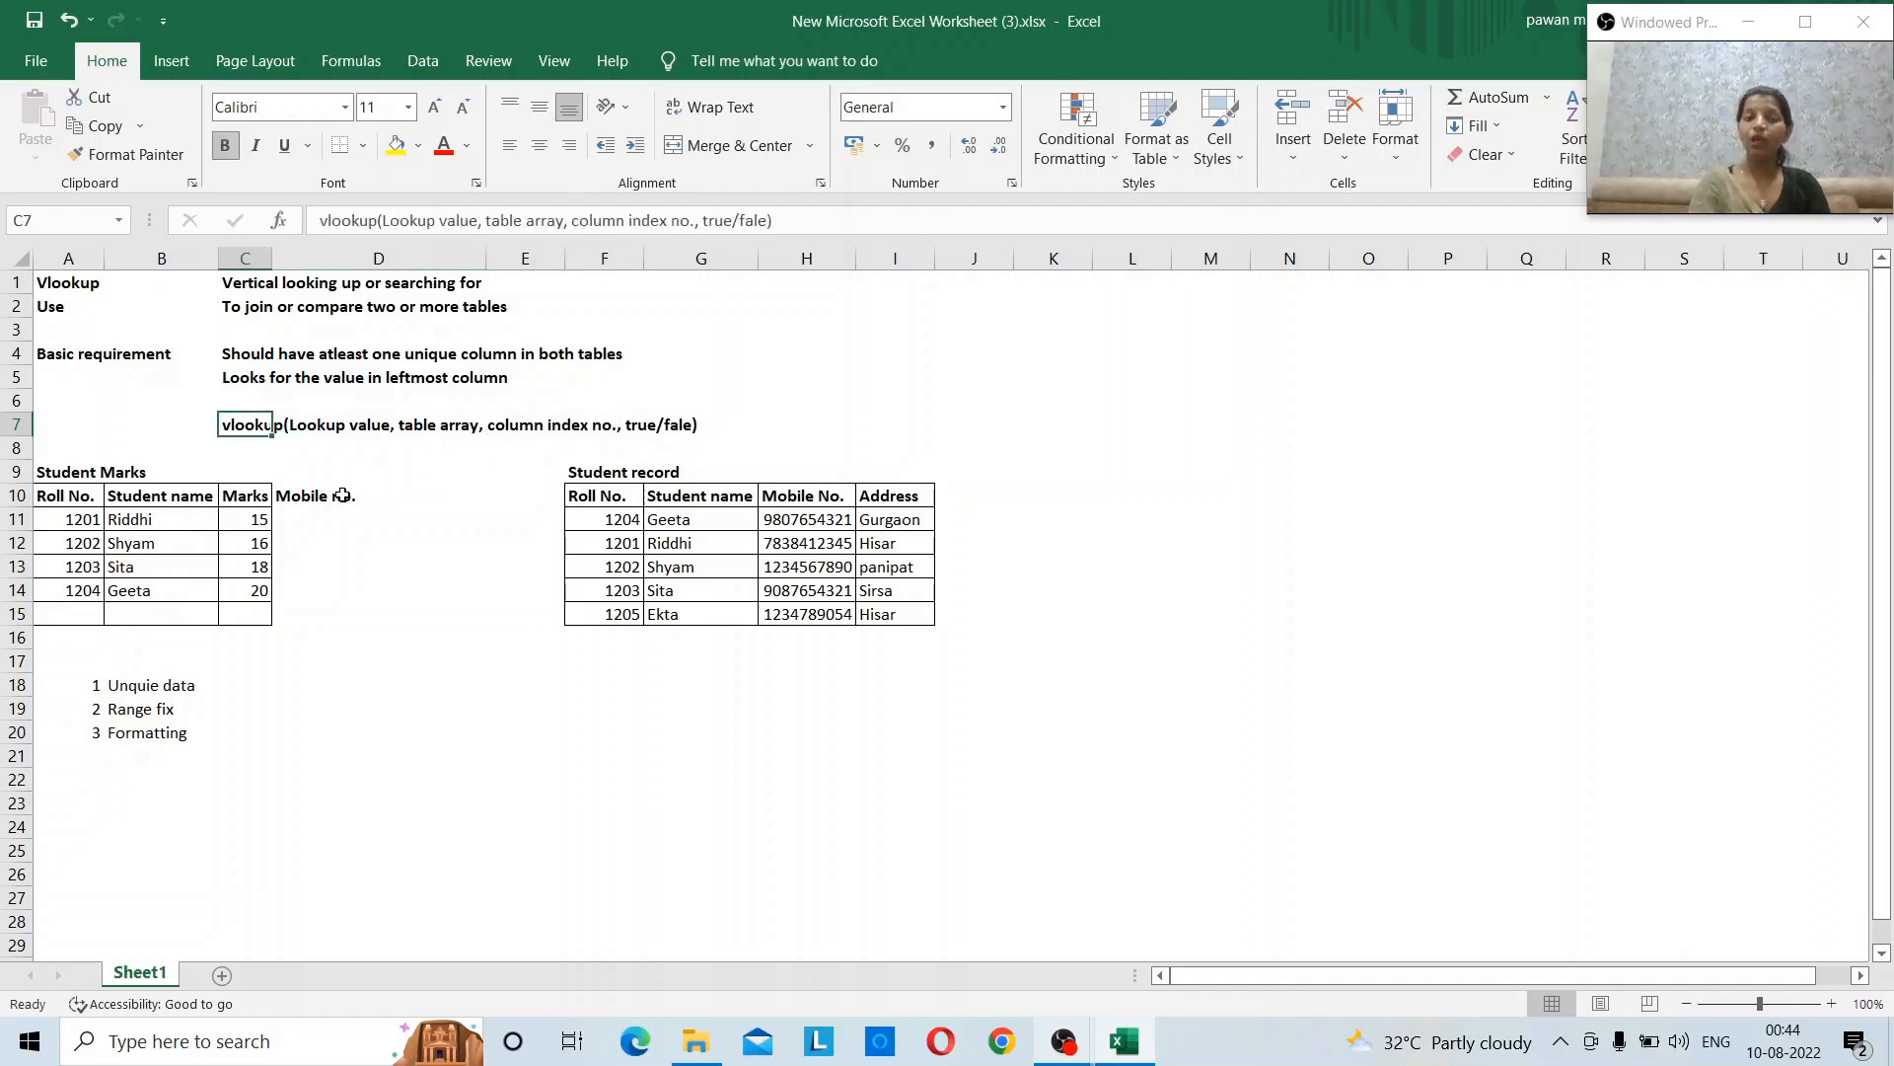
# - Start a VLOOKUP formula in cell D11 with the roll number in A11 as the lookup value
pyautogui.press('Right')
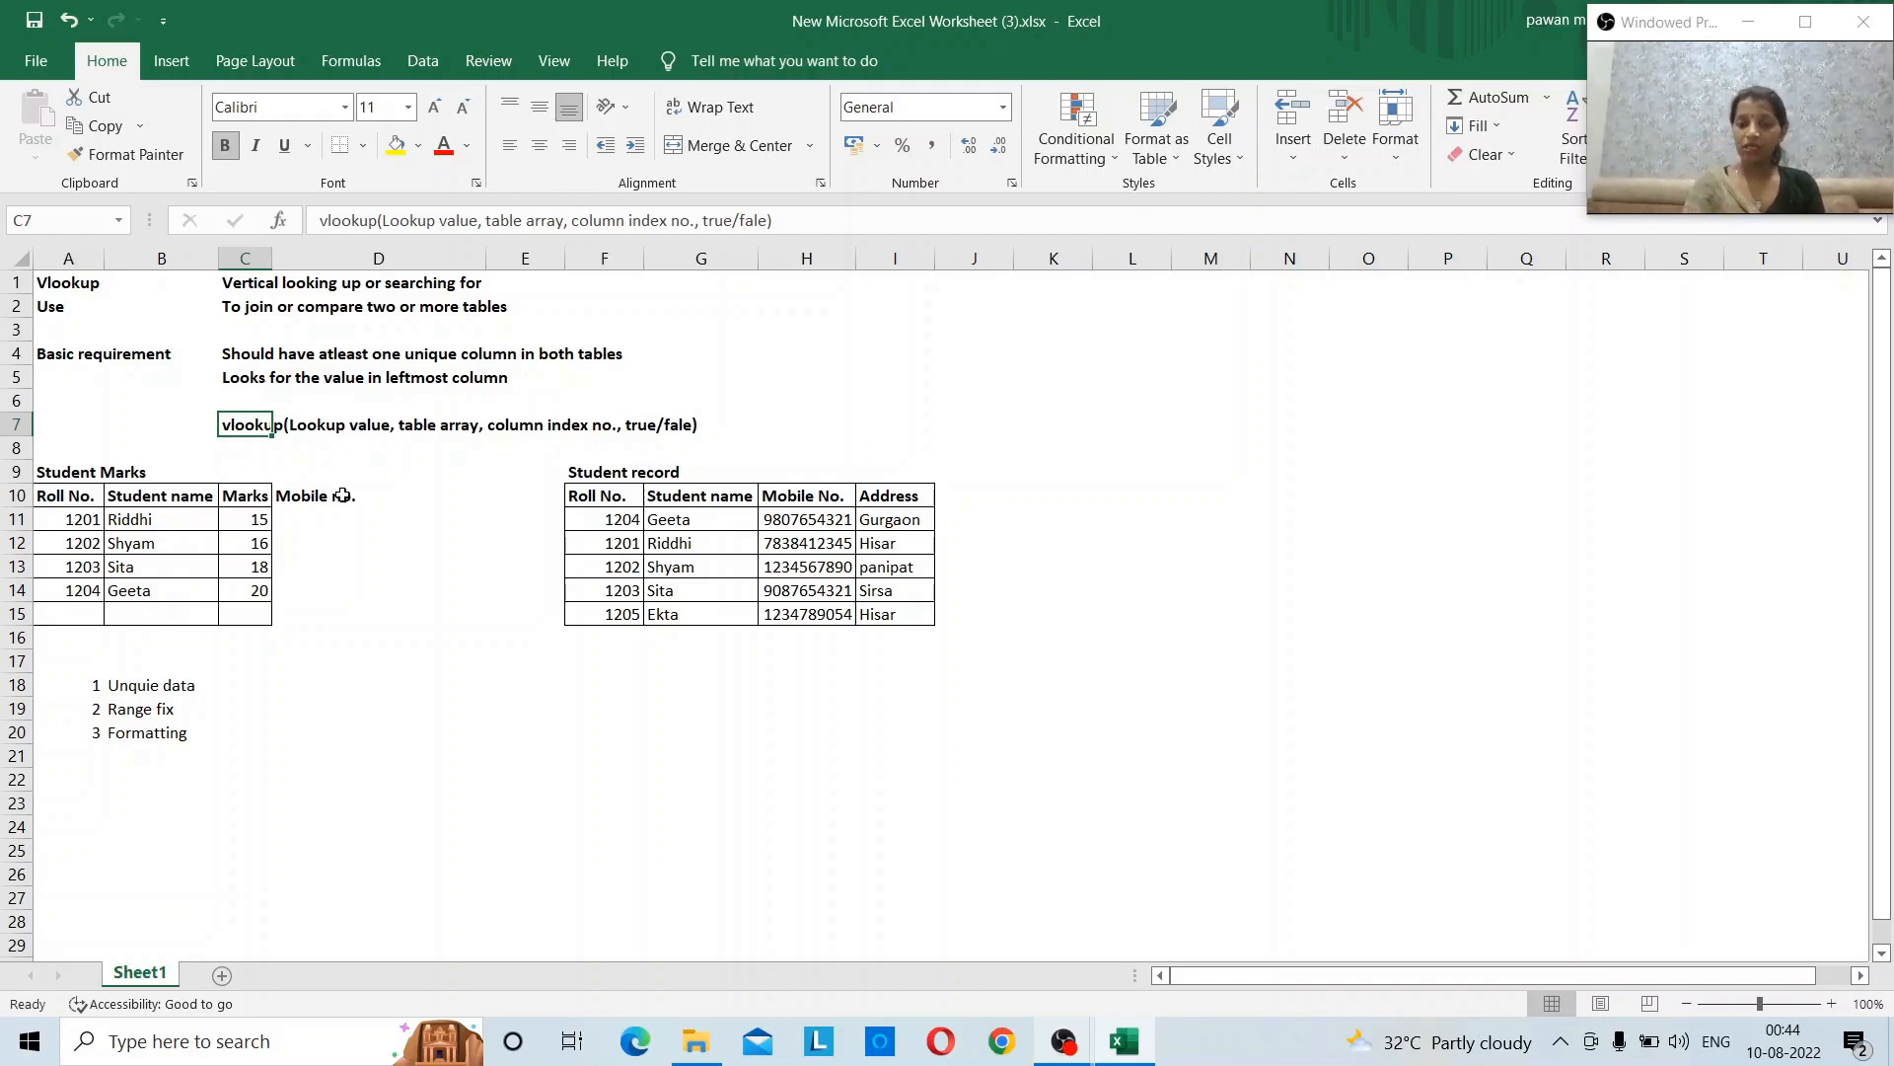
pyautogui.press('Down')
pyautogui.press('Down')
pyautogui.press('Down')
pyautogui.press('Down')
pyautogui.press('Right')
pyautogui.write('=')
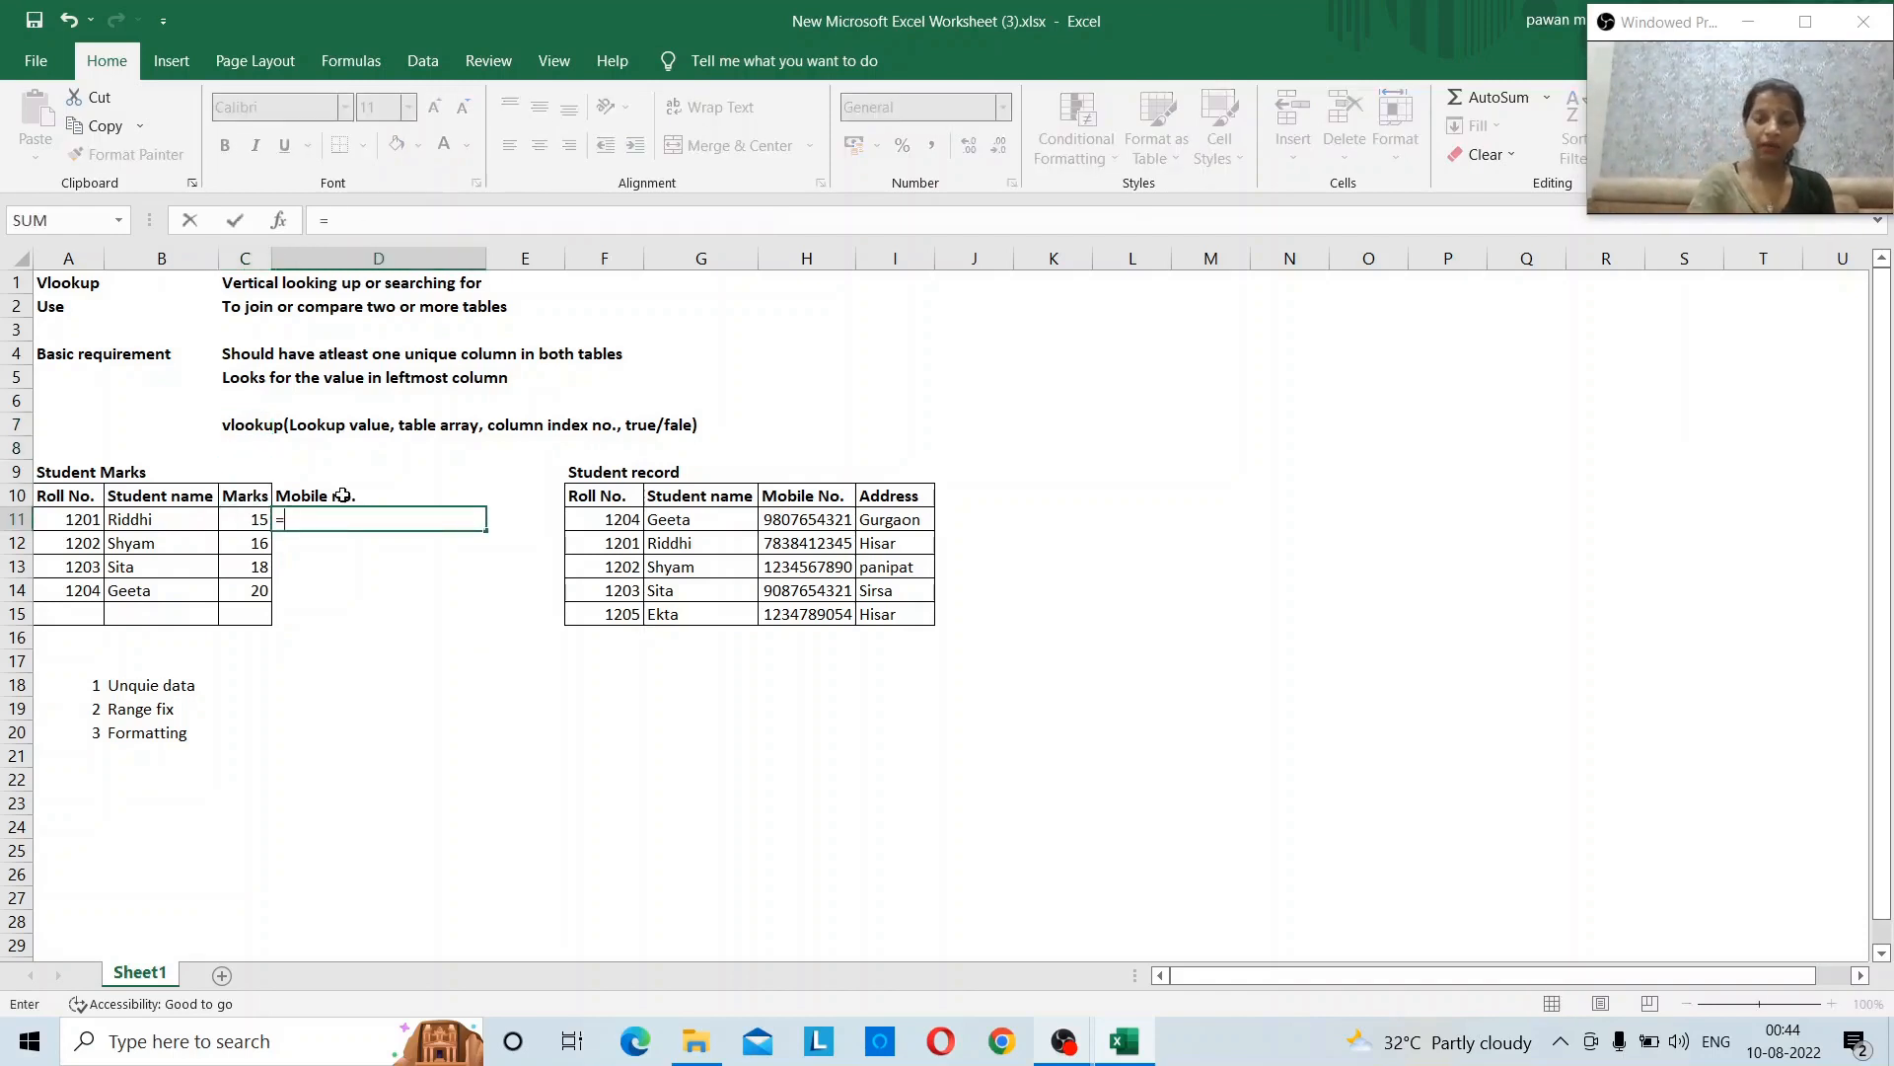
pyautogui.write('vlooku')
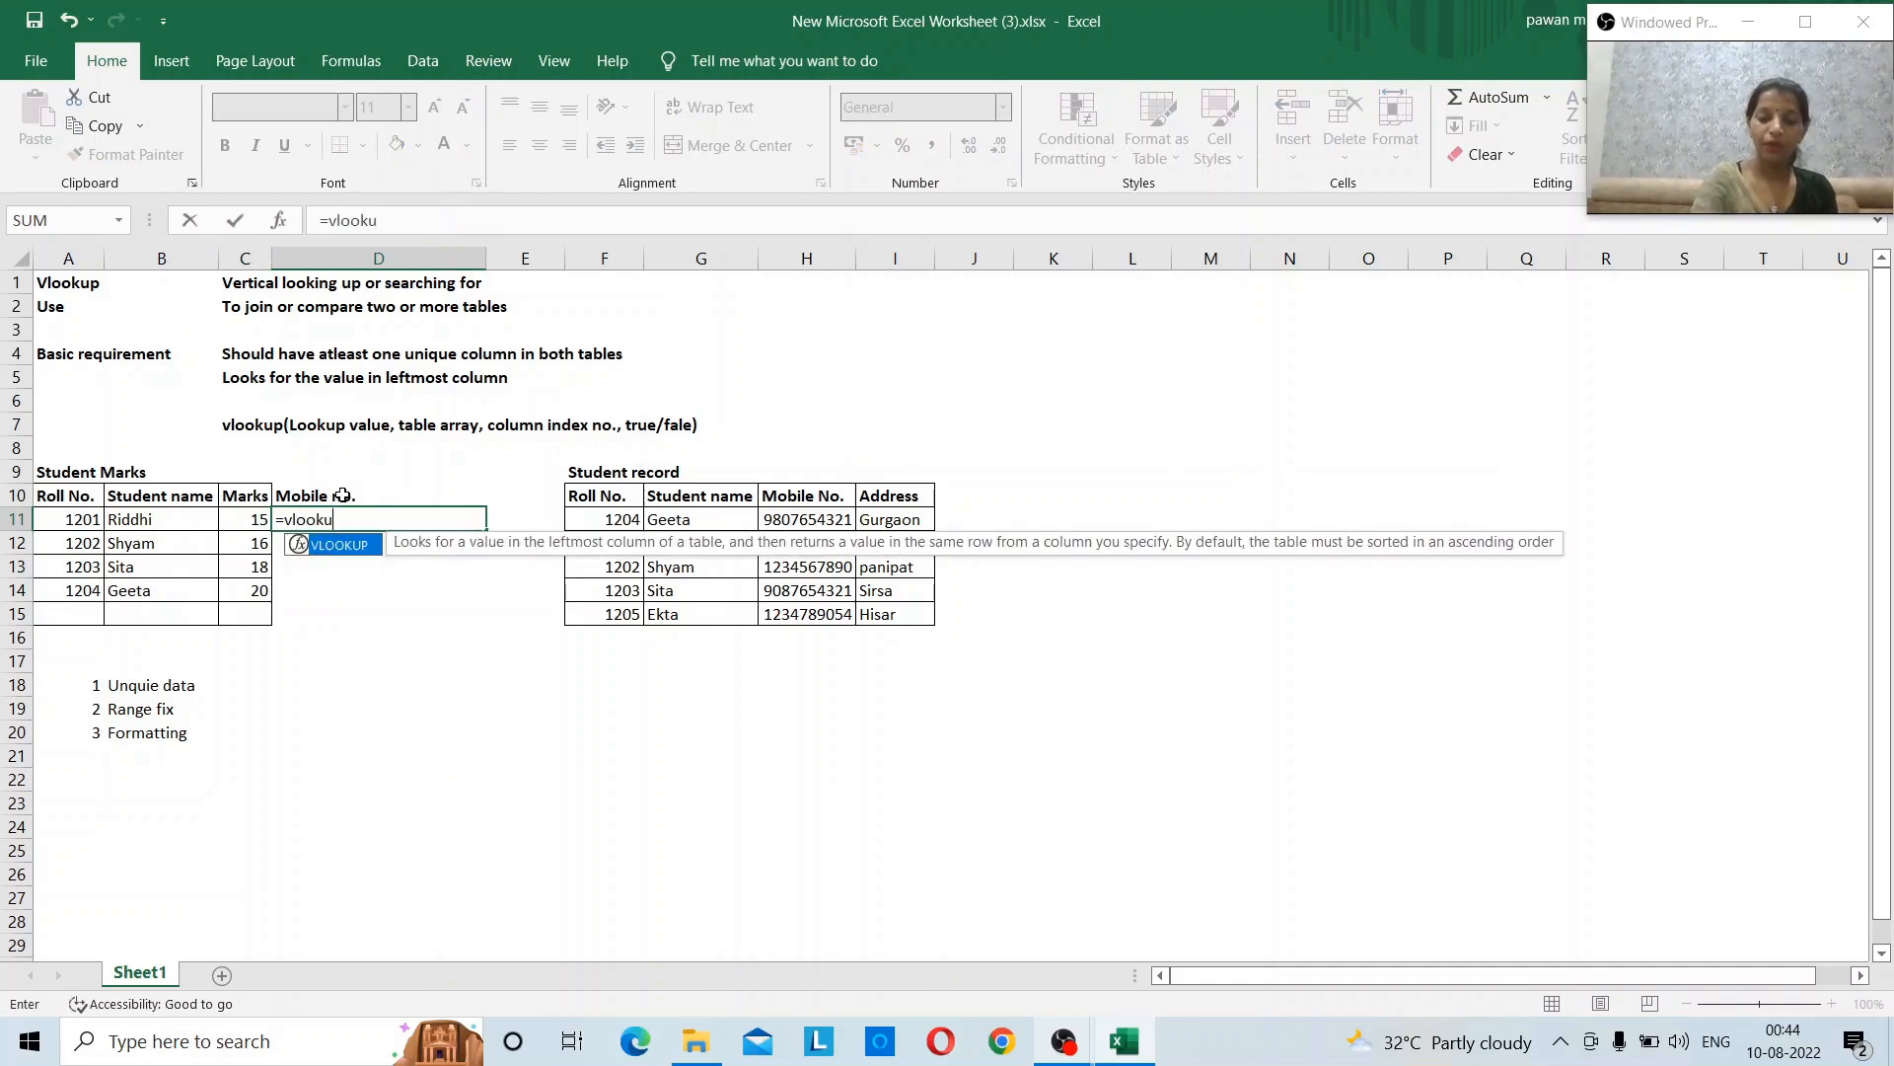
pyautogui.write('p(')
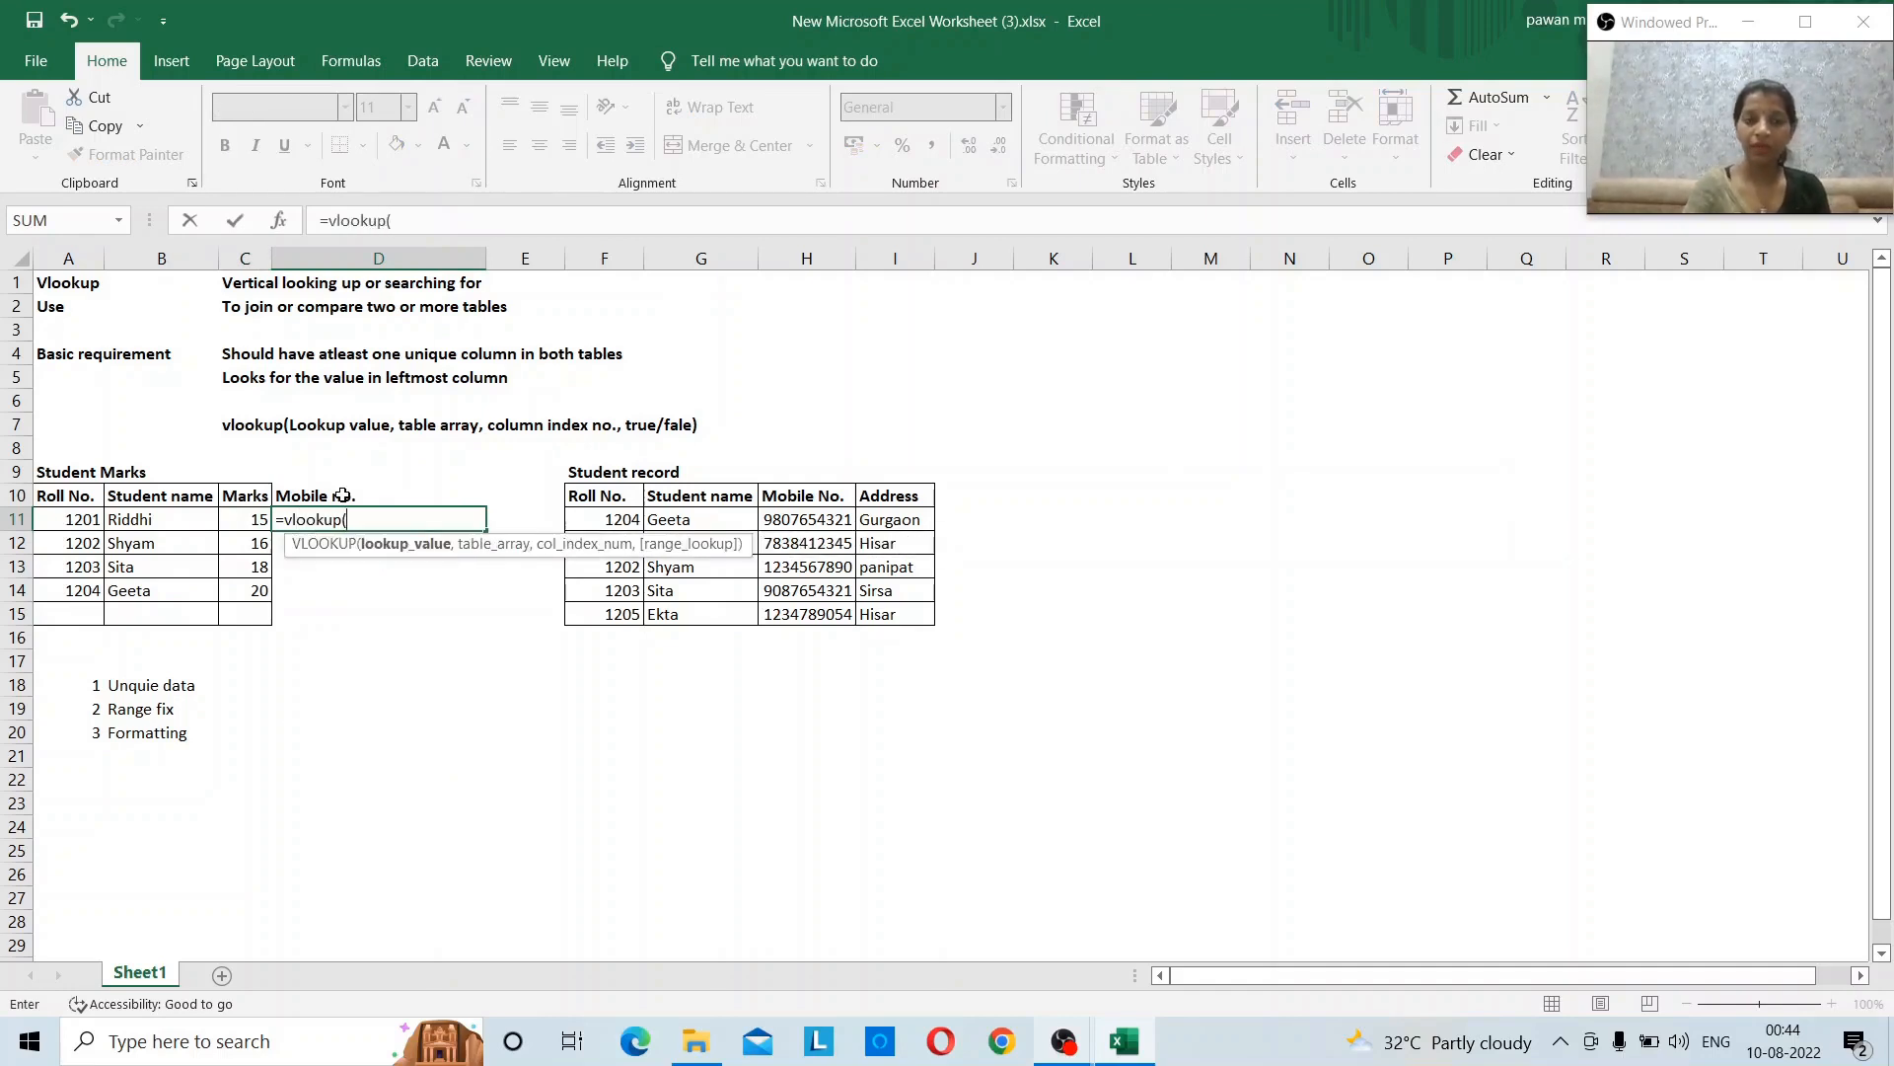
pyautogui.press('Left')
pyautogui.press('Left')
pyautogui.press('Left')
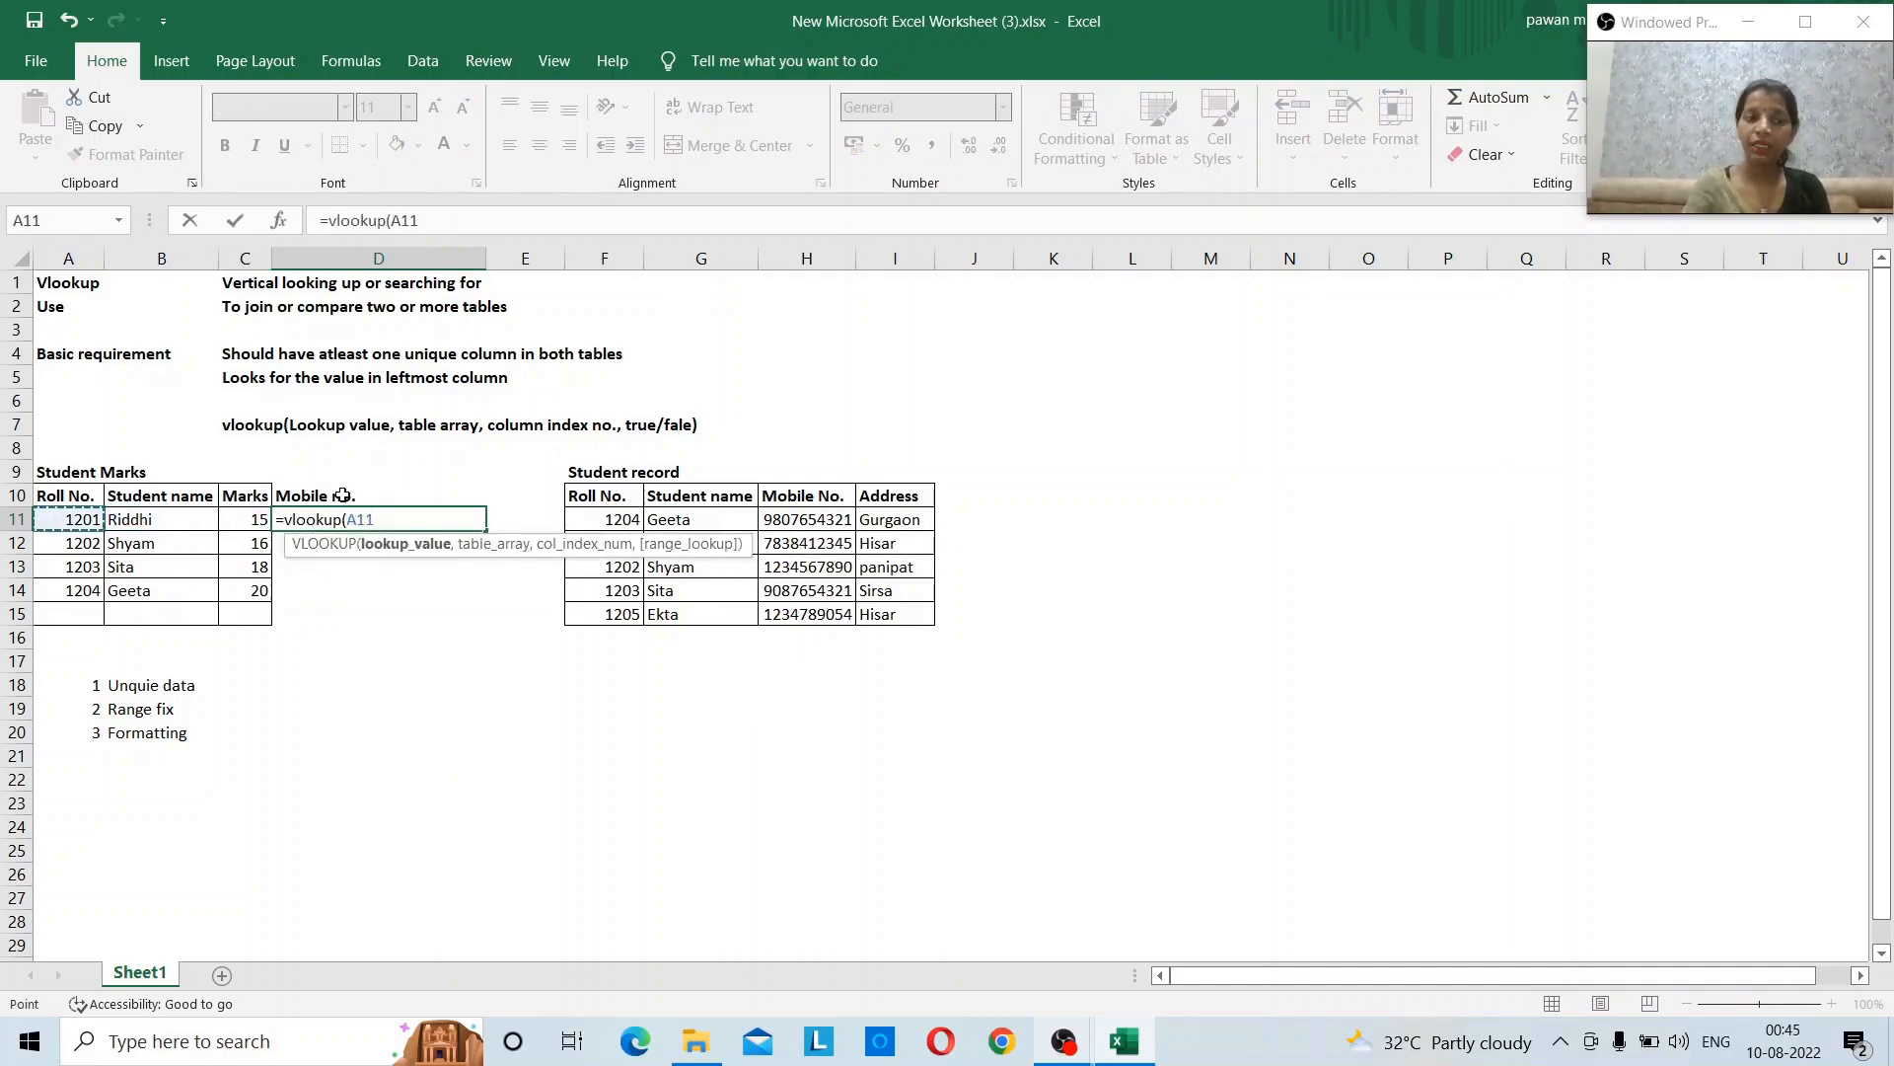
# - Set the table array of the D11 formula to the whole Student record table, F10:I15
pyautogui.write(',')
pyautogui.press('Right')
pyautogui.press('Right')
pyautogui.press('Right')
pyautogui.press('Up')
pyautogui.press('Left')
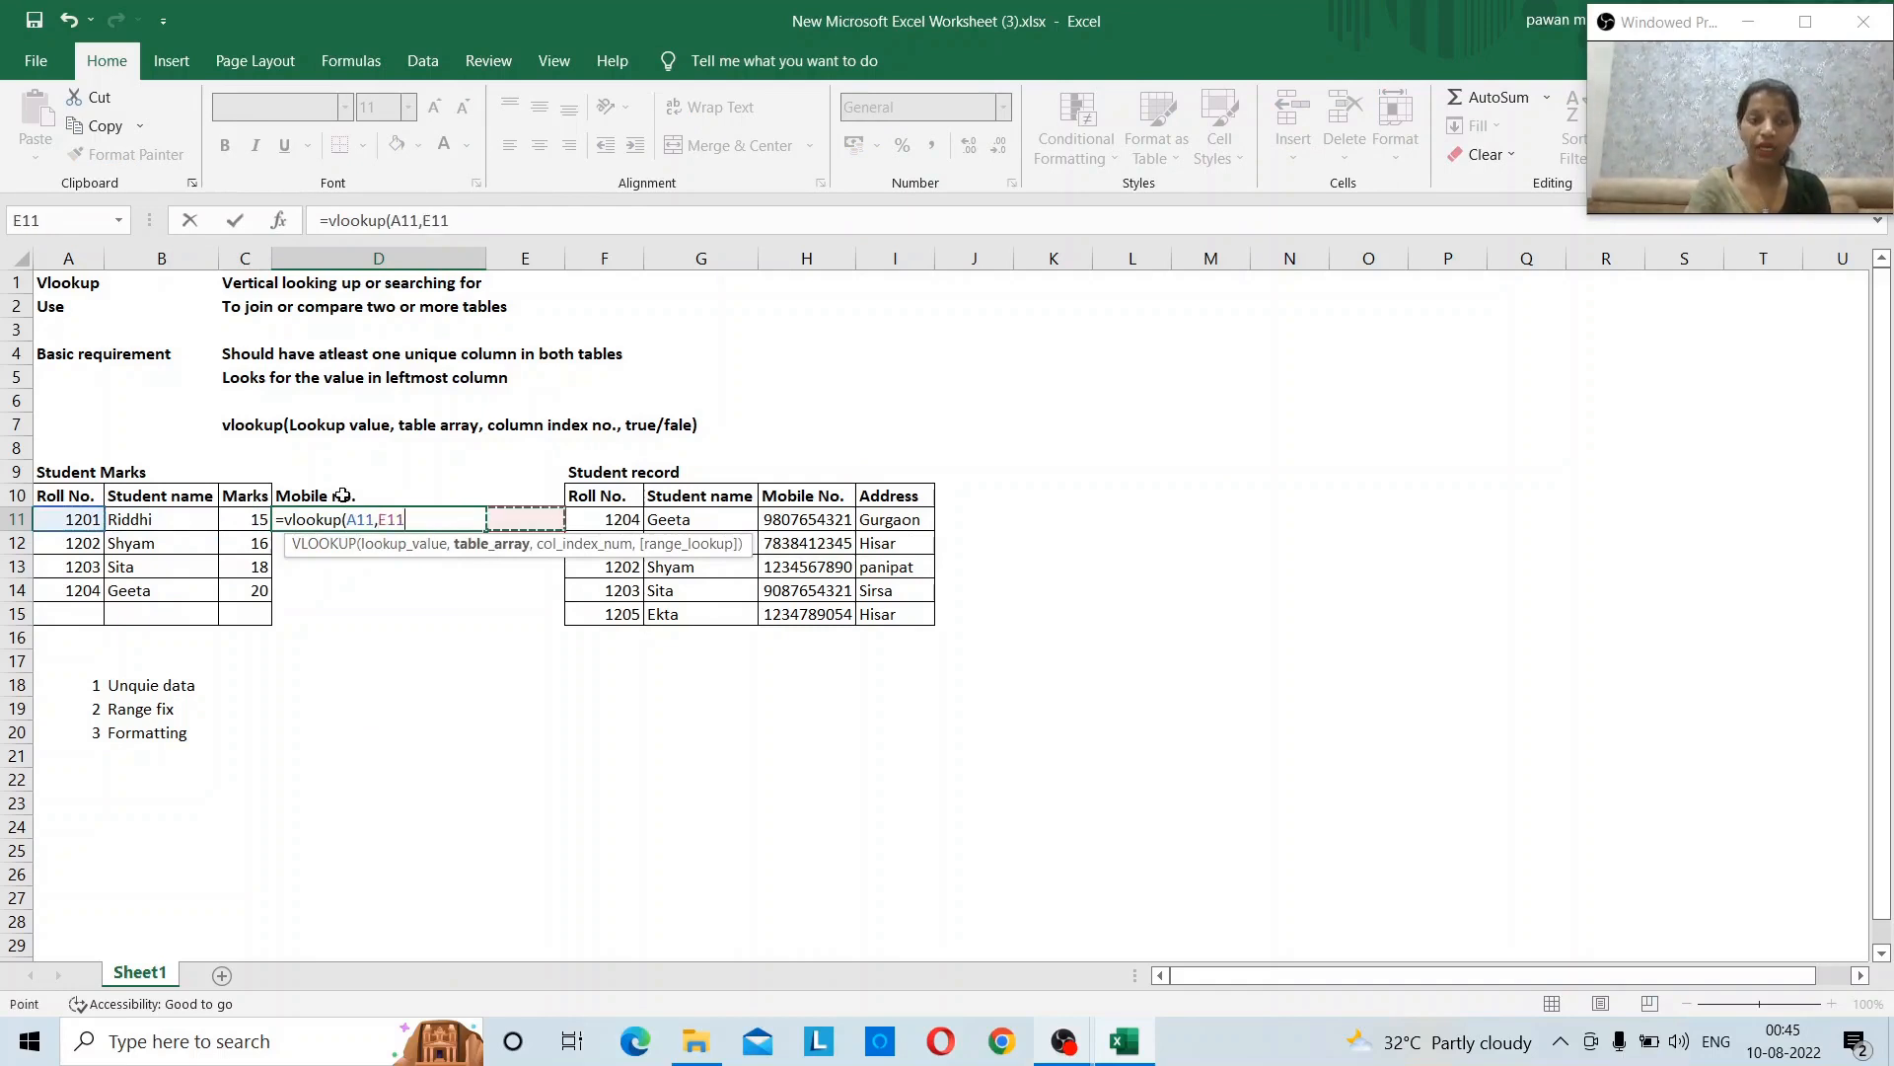
pyautogui.hotkey('shift', 'Right')
pyautogui.hotkey('shift', 'Right')
pyautogui.hotkey('shift', 'Right')
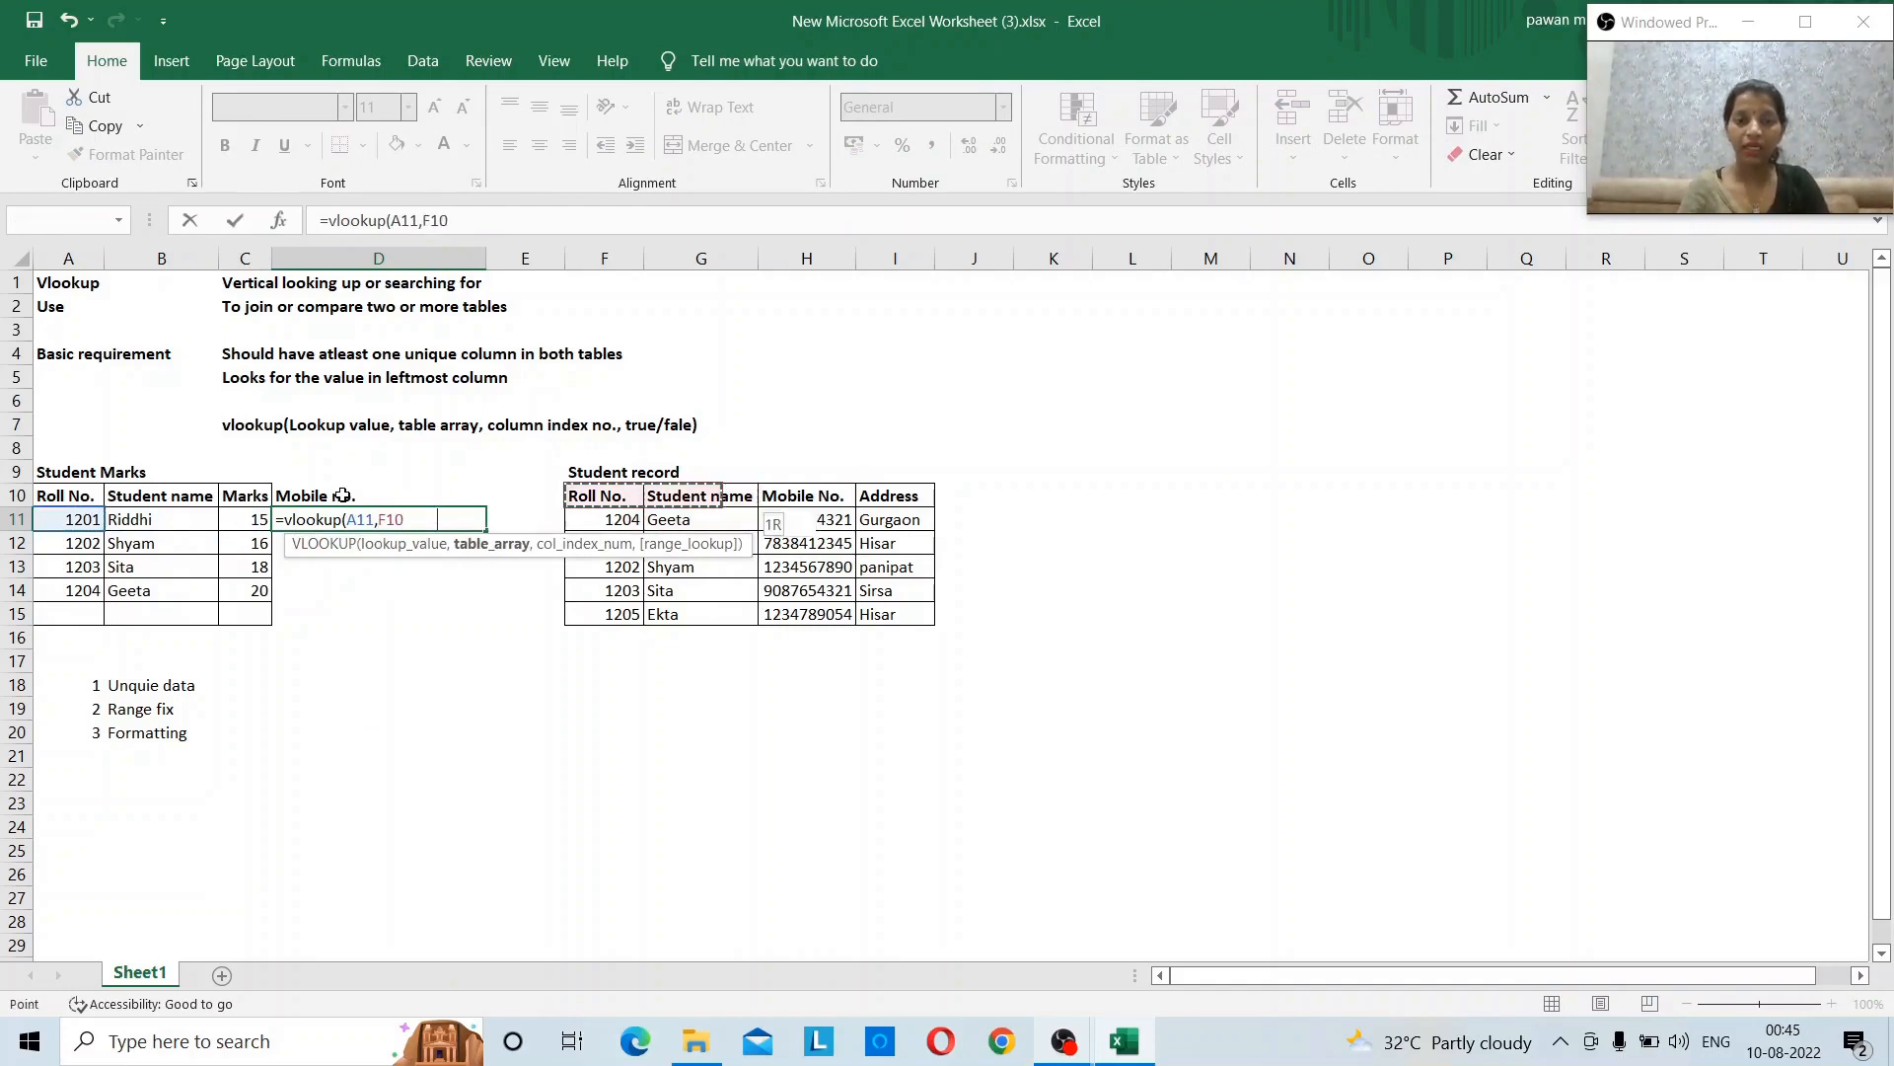
pyautogui.hotkey('shift', 'Down')
pyautogui.hotkey('shift', 'Down')
pyautogui.hotkey('shift', 'Down')
pyautogui.hotkey('shift', 'Down')
pyautogui.hotkey('shift', 'Down')
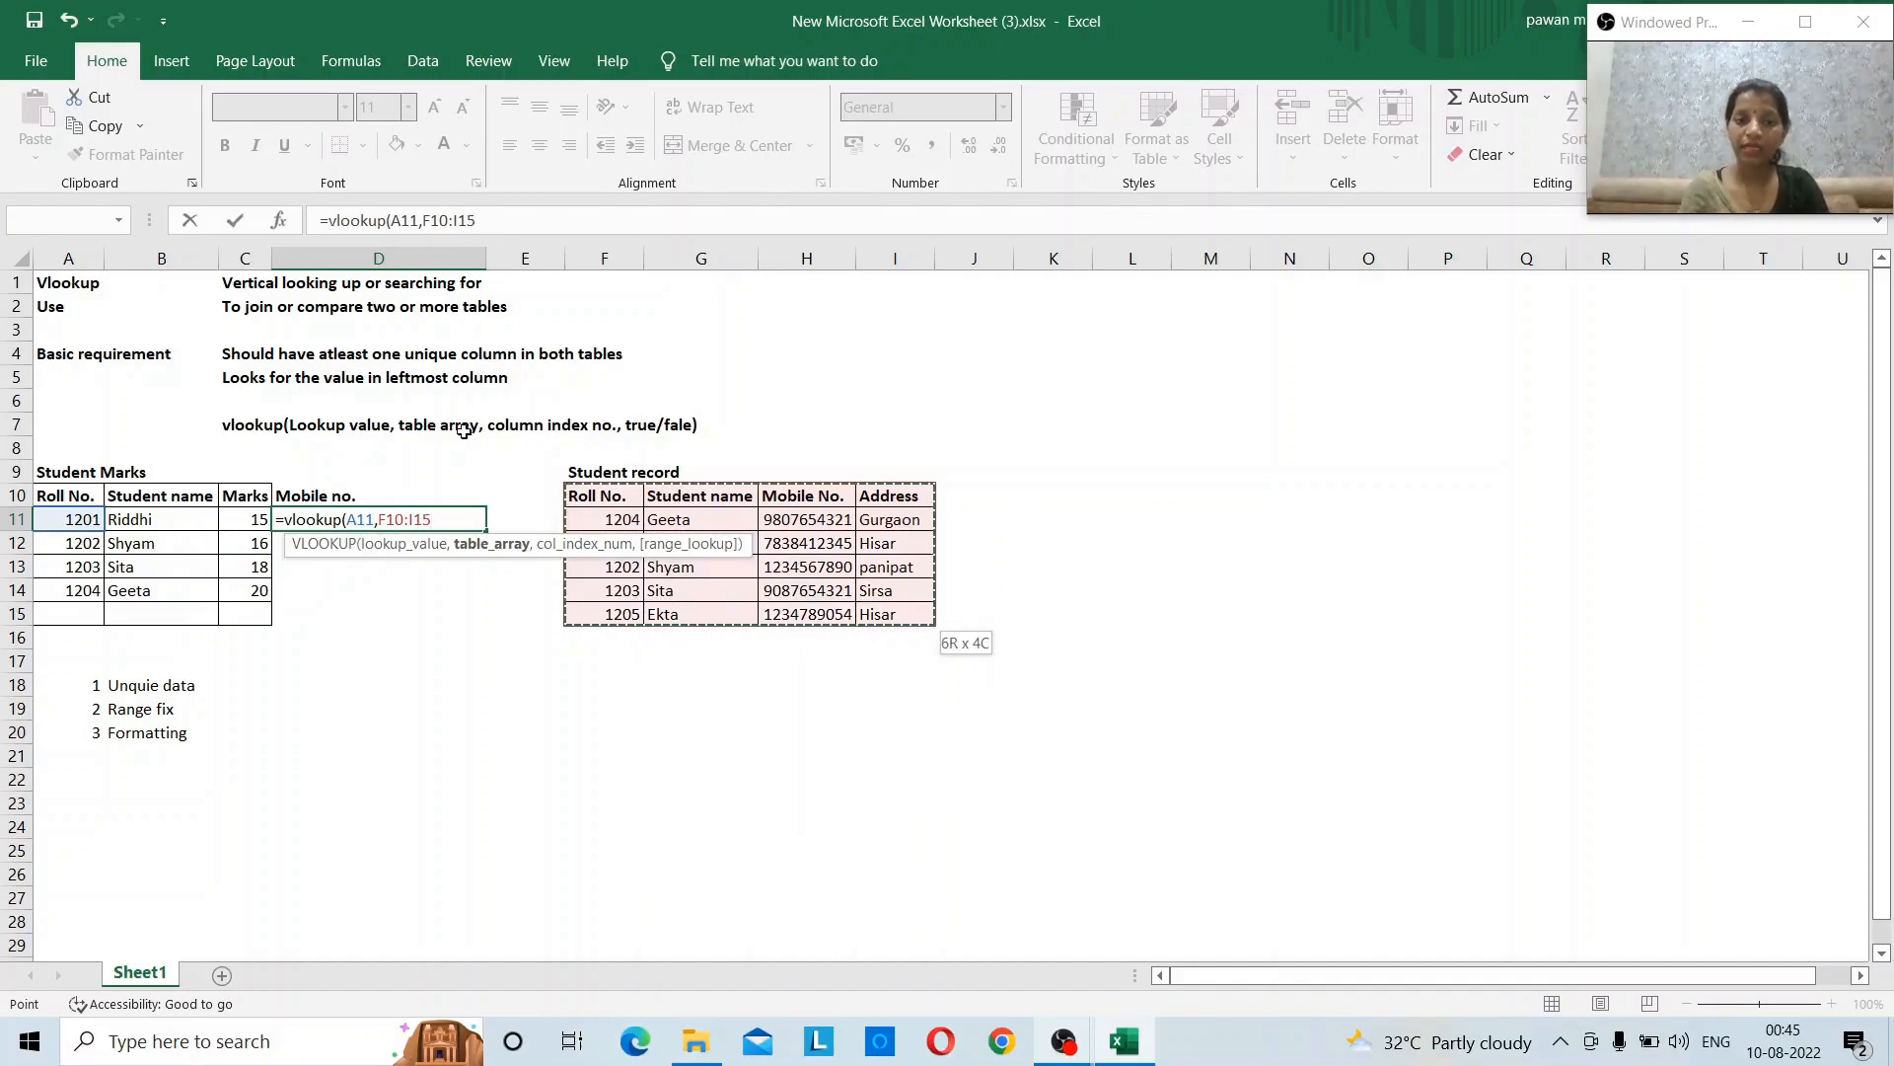
# - Complete the D11 formula with column index 3 and range lookup 0 for an exact match, and commit it
pyautogui.write(',')
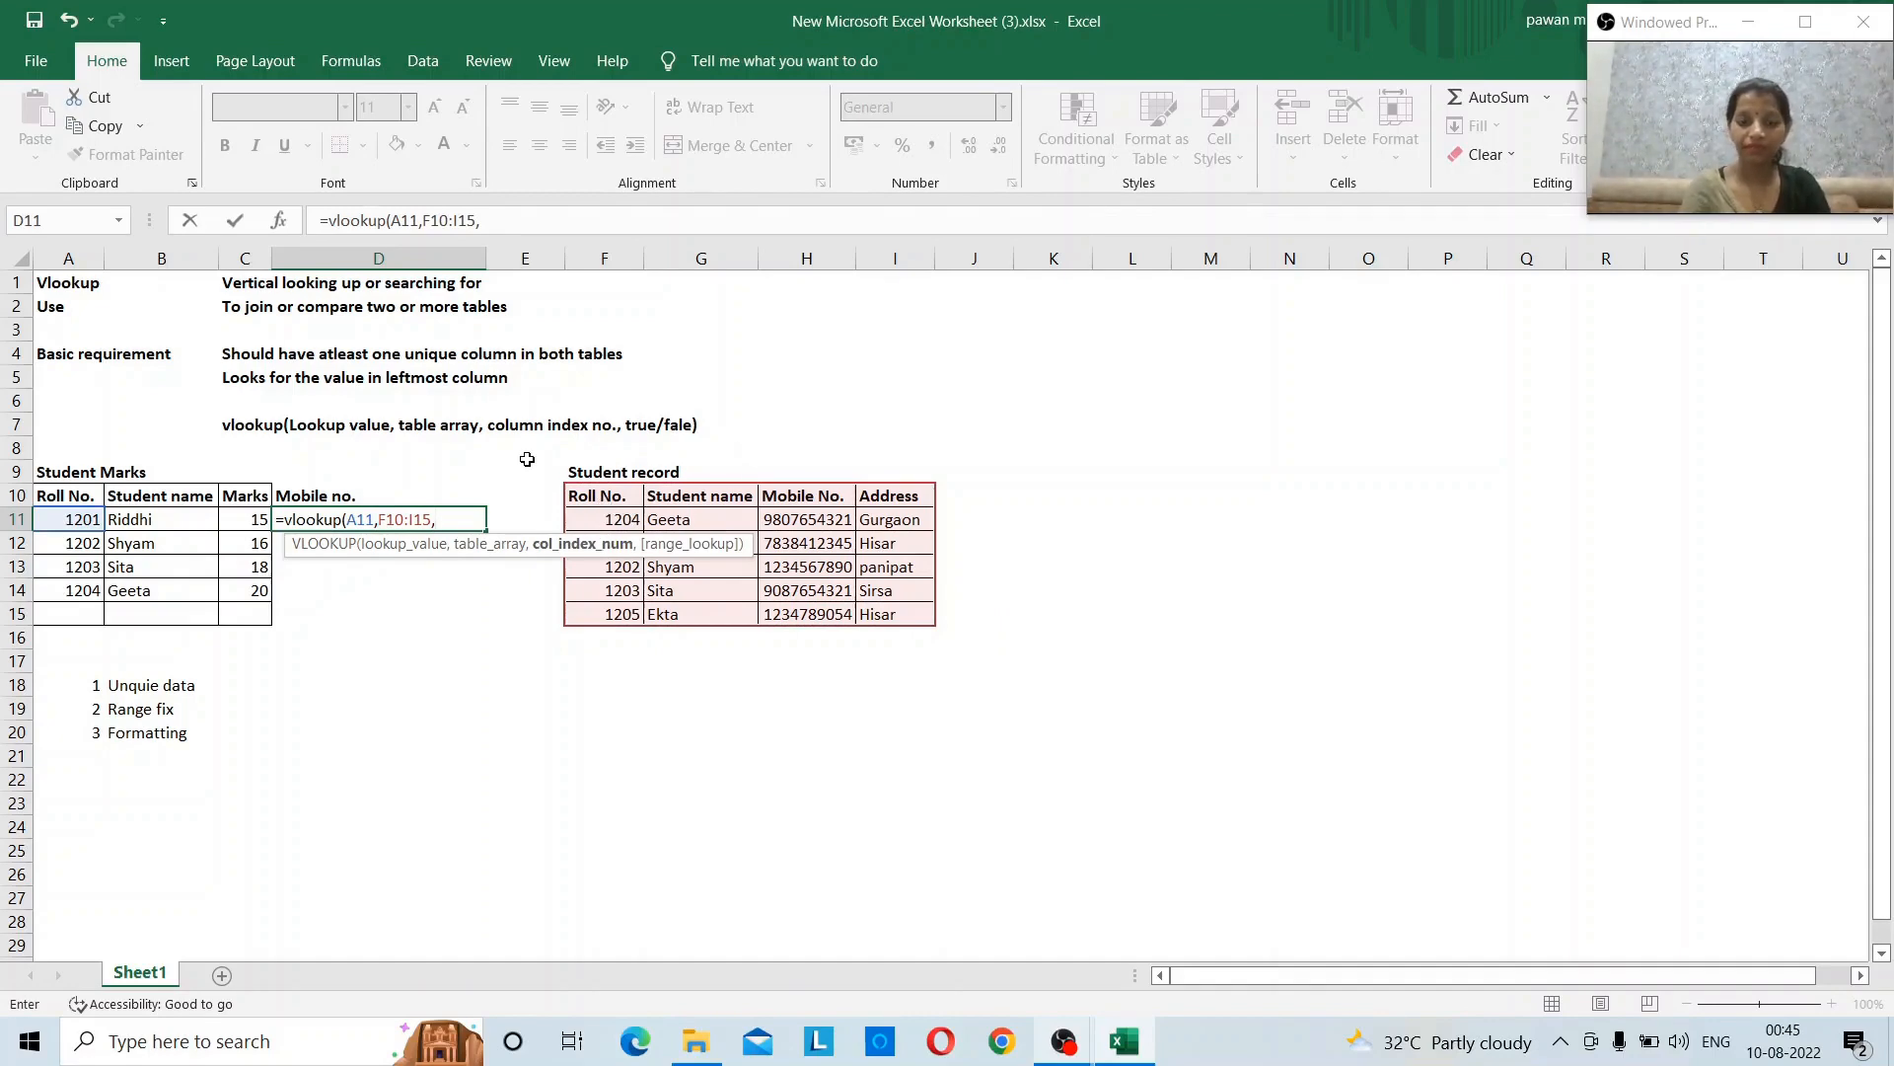
pyautogui.write('3,')
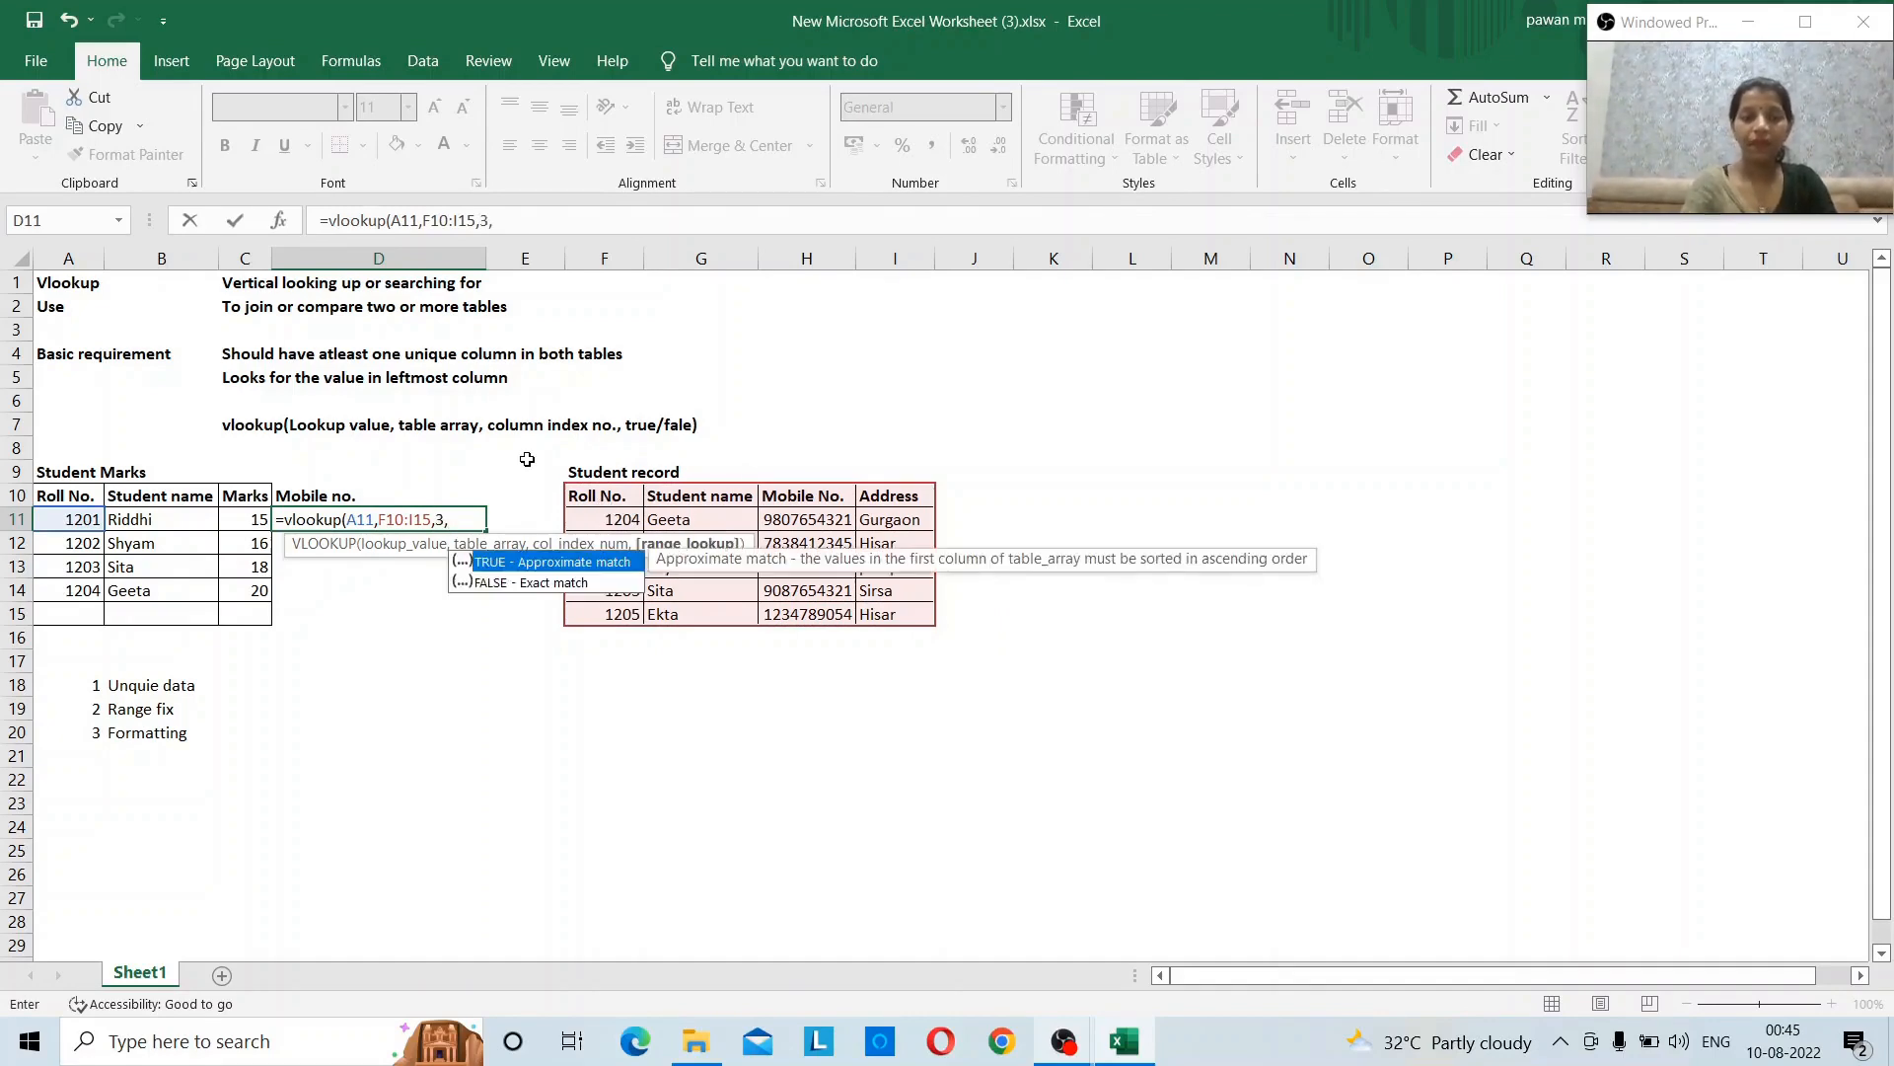
pyautogui.write('0')
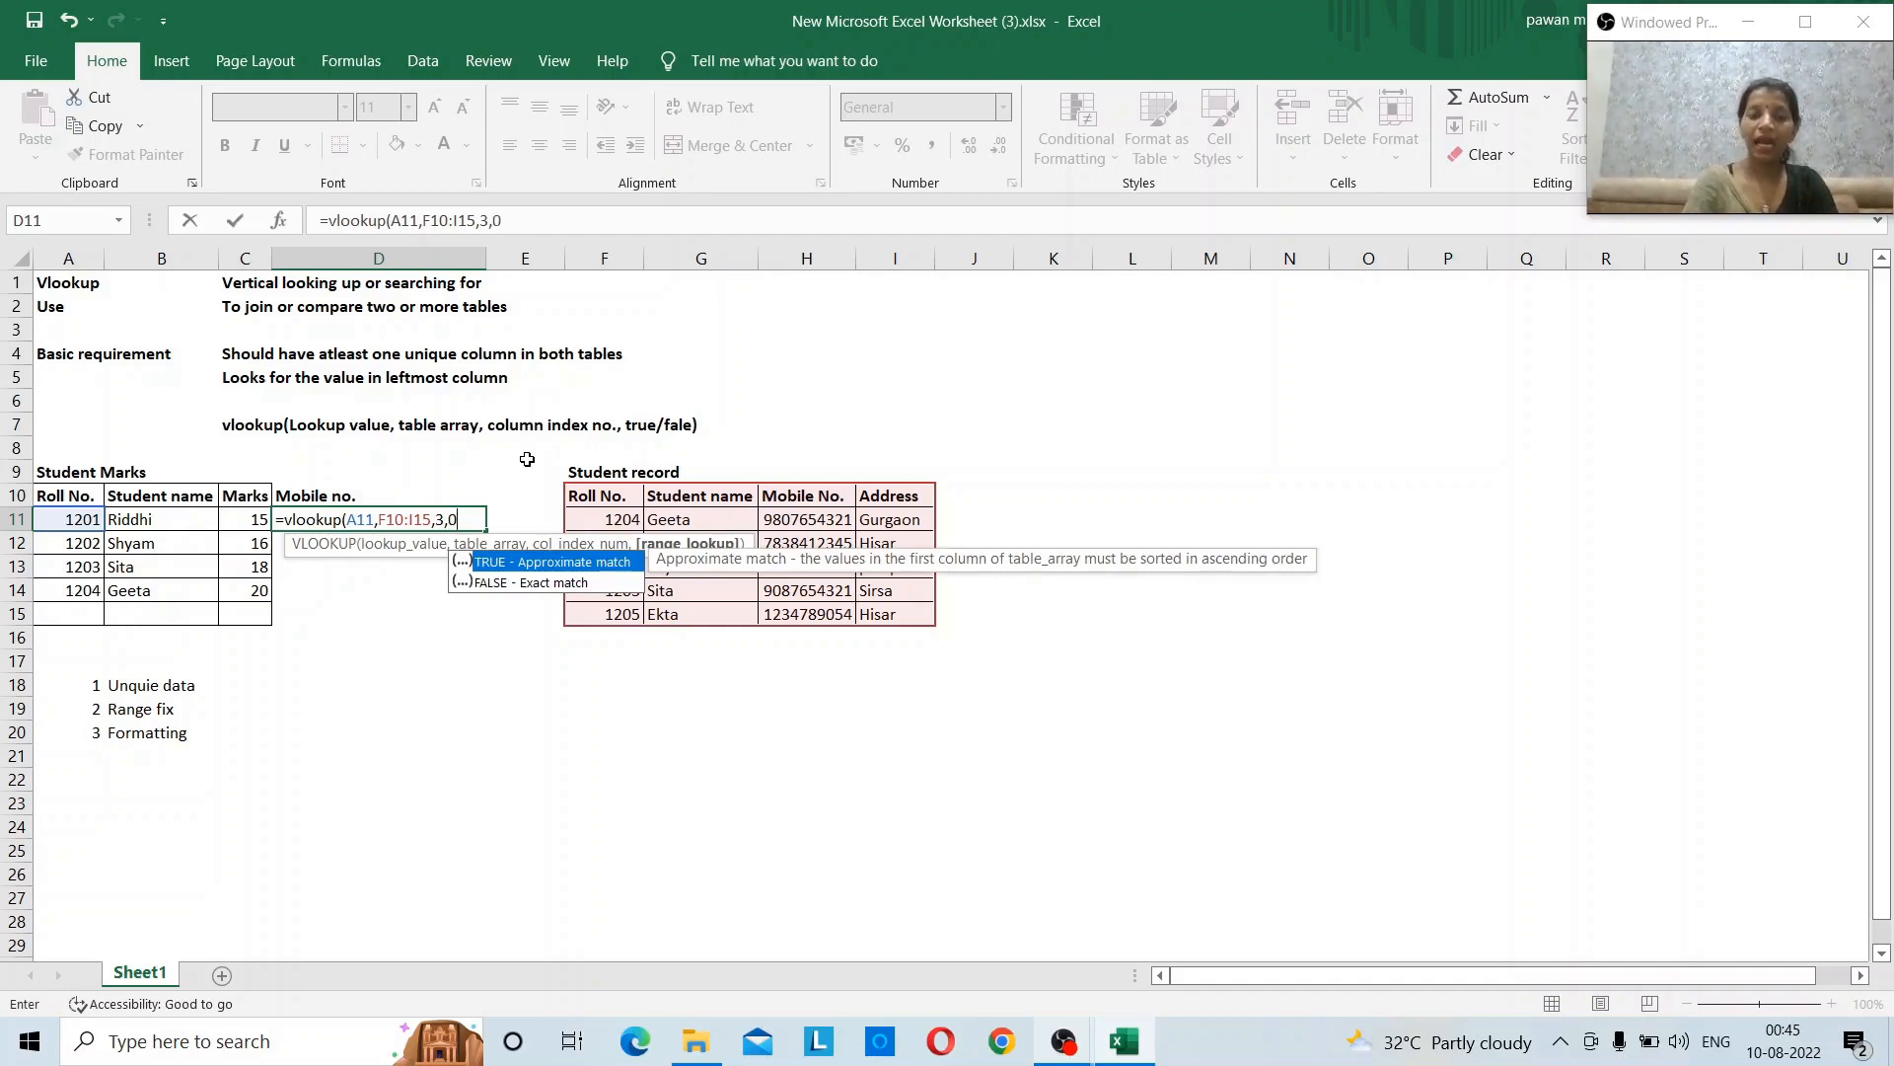
pyautogui.write(')')
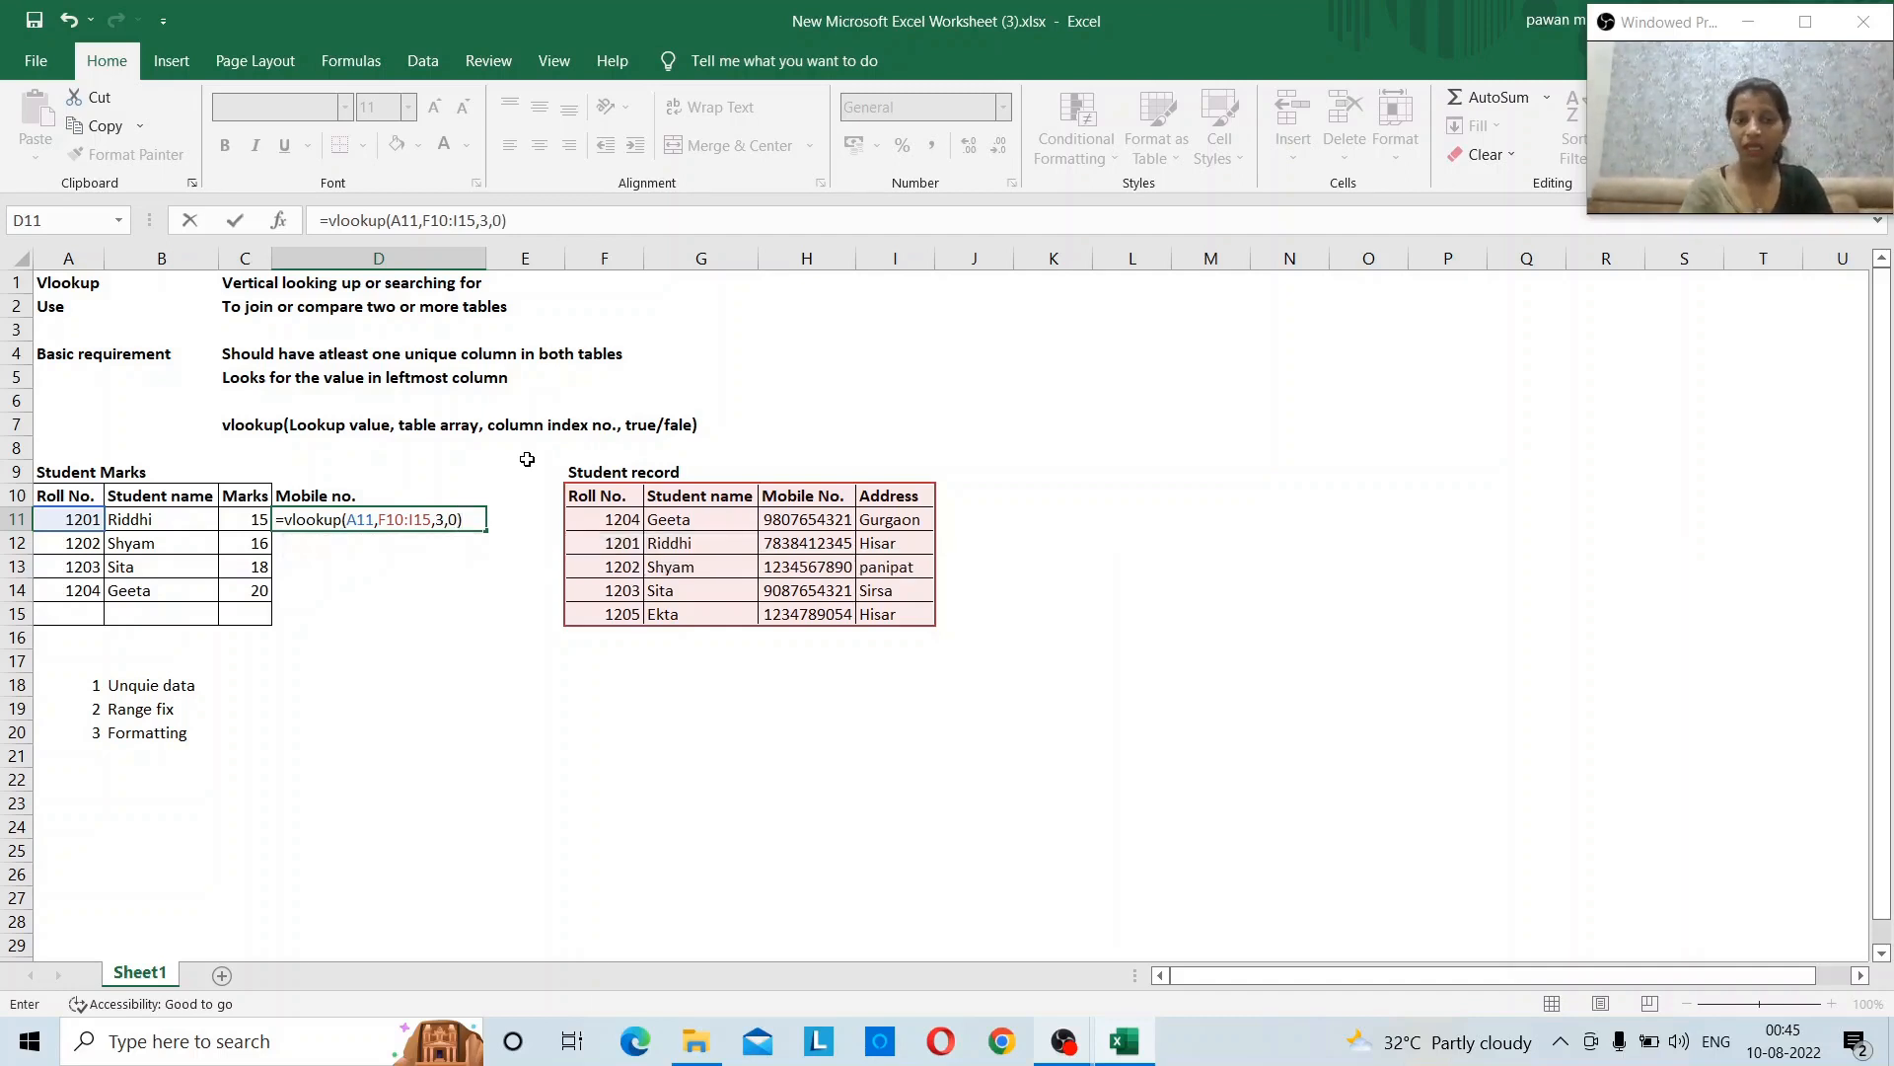
pyautogui.press('Return')
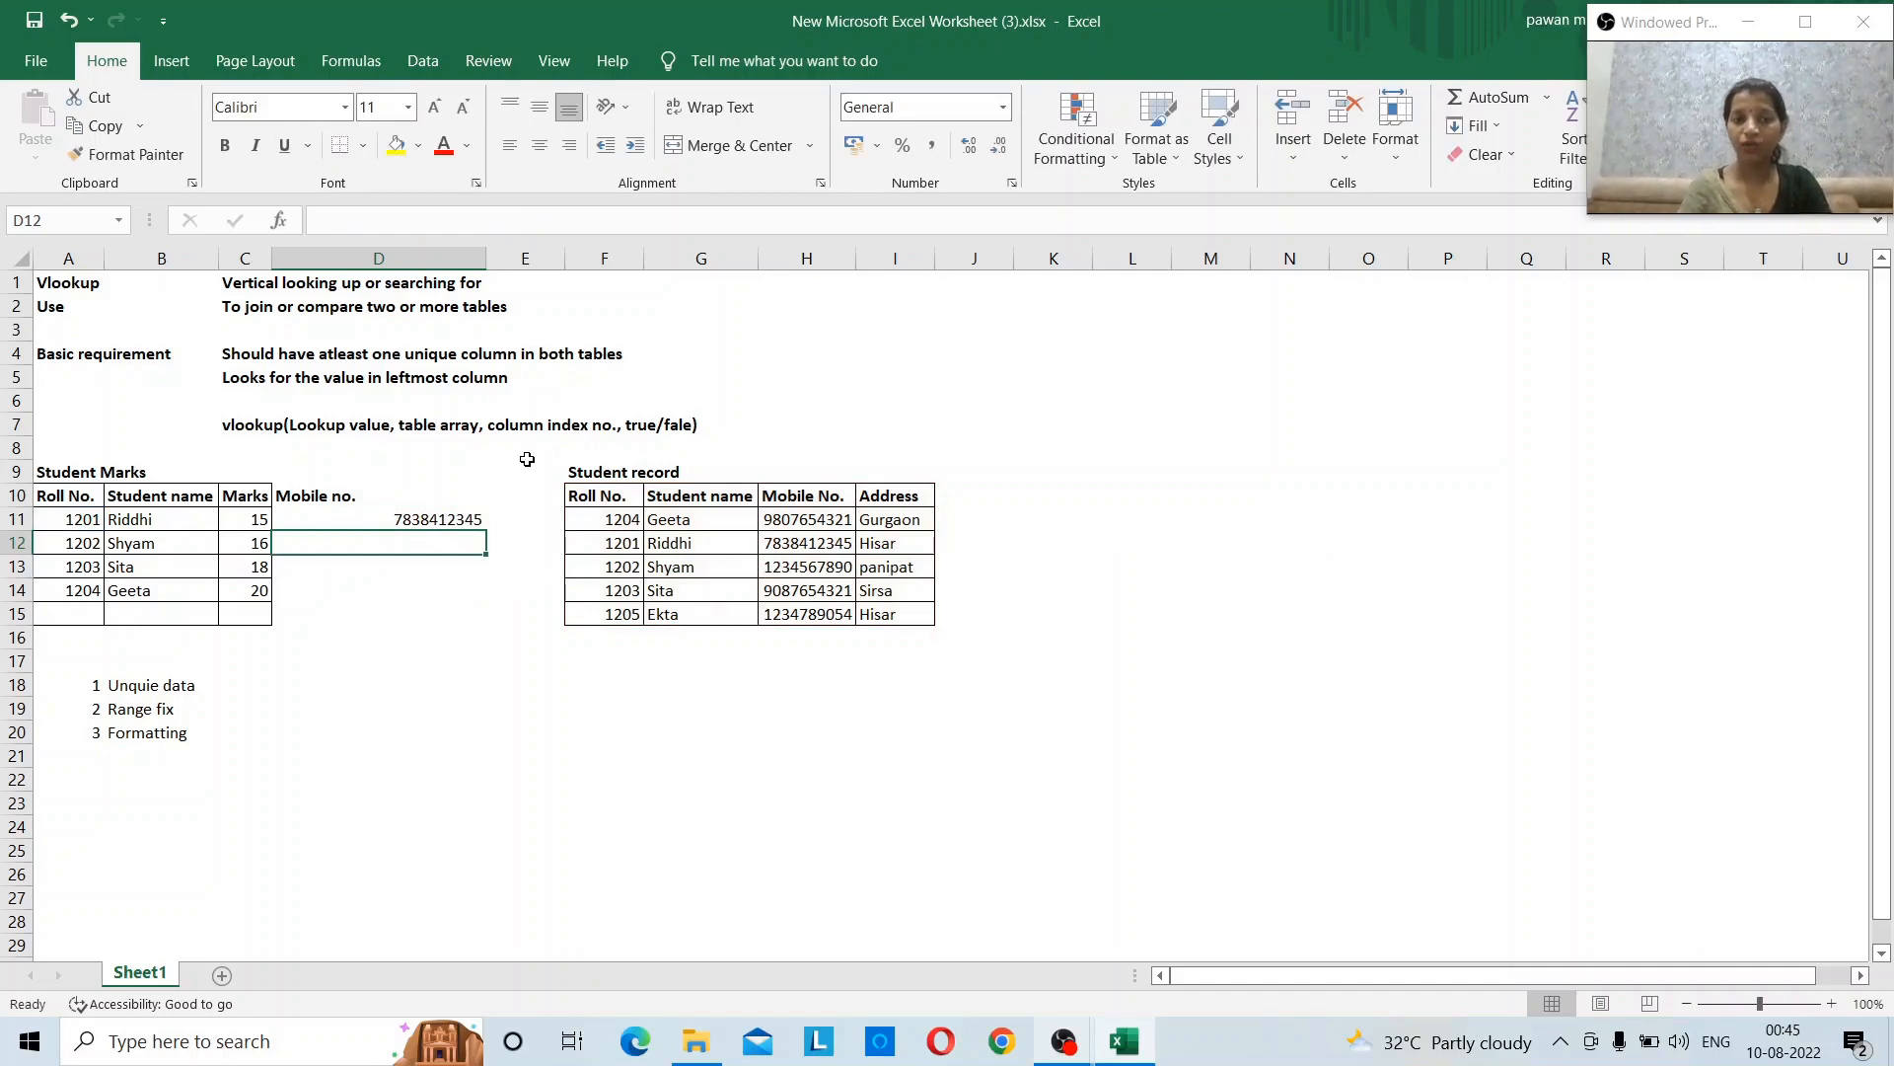
# - Change the column index number of the VLOOKUP formula in D11 to 4 and commit it
pyautogui.press('Up')
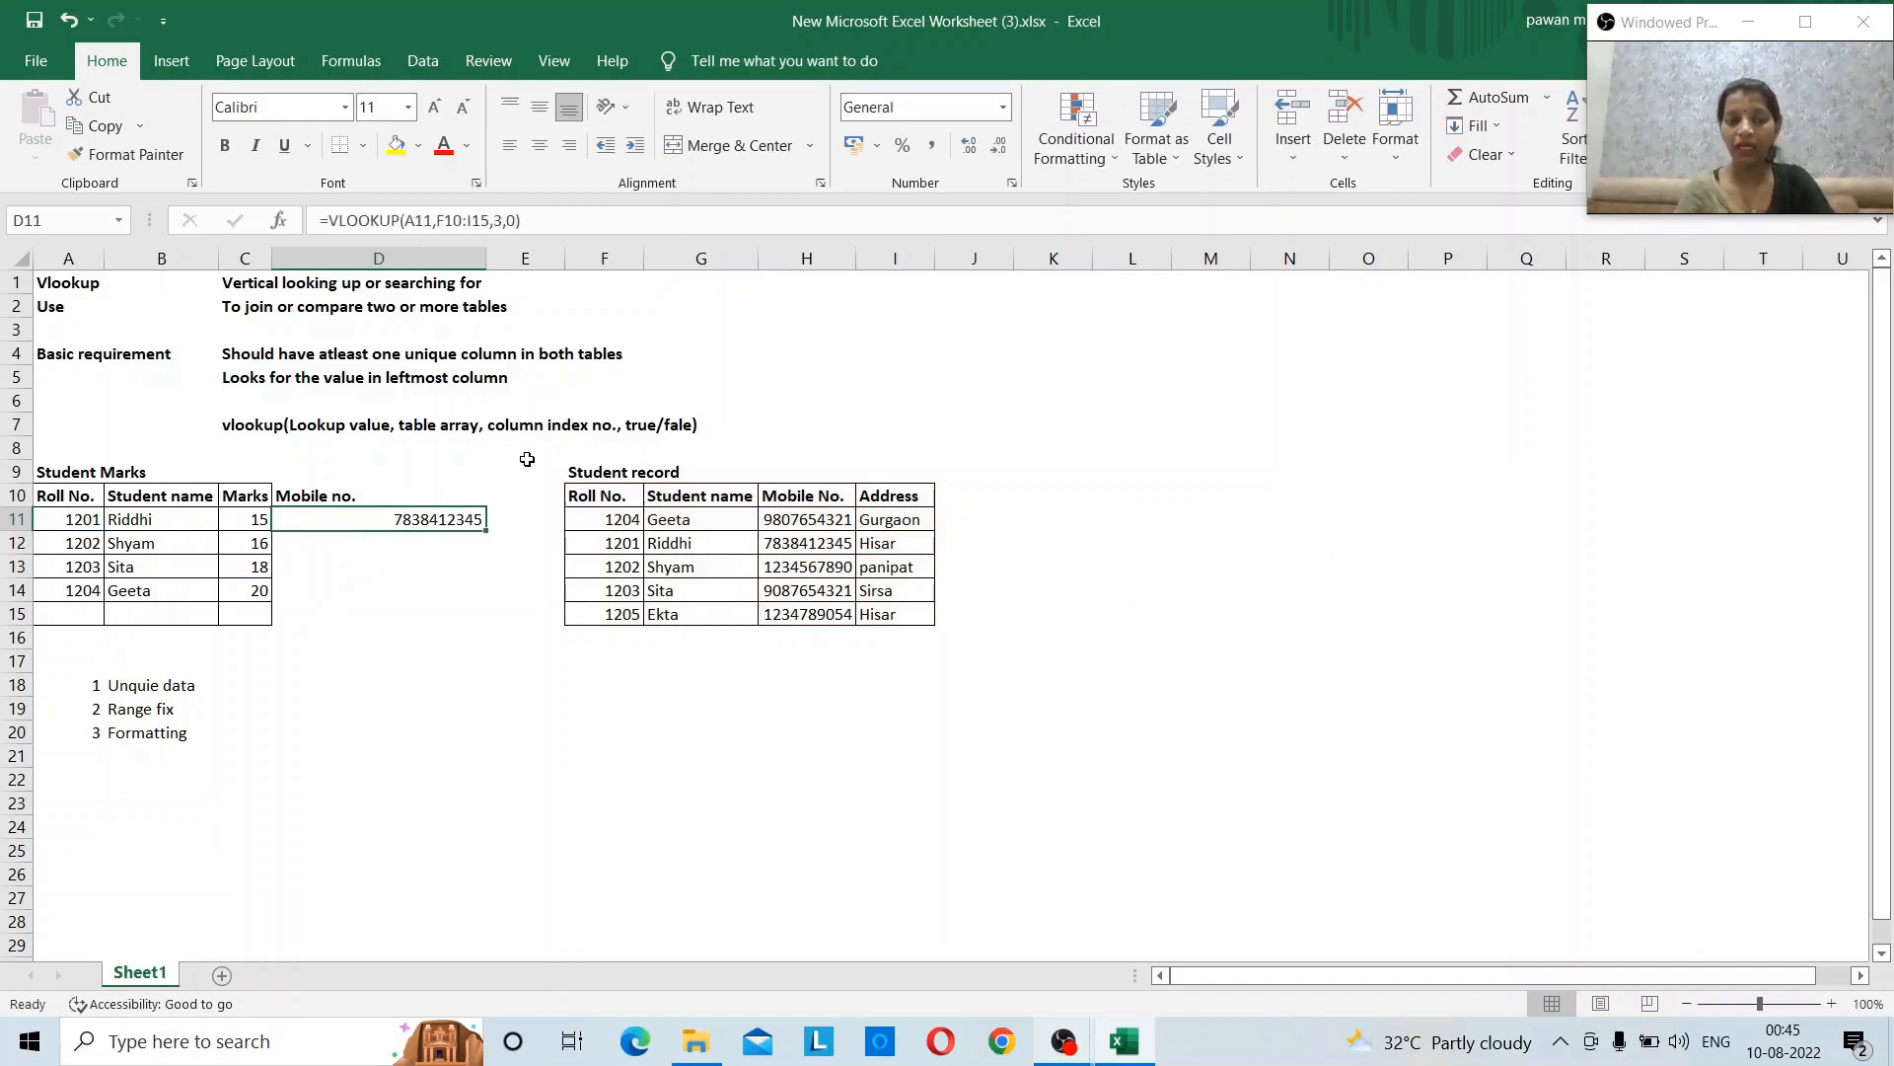
pyautogui.press('F2')
pyautogui.press('Left')
pyautogui.press('Left')
pyautogui.press('Left')
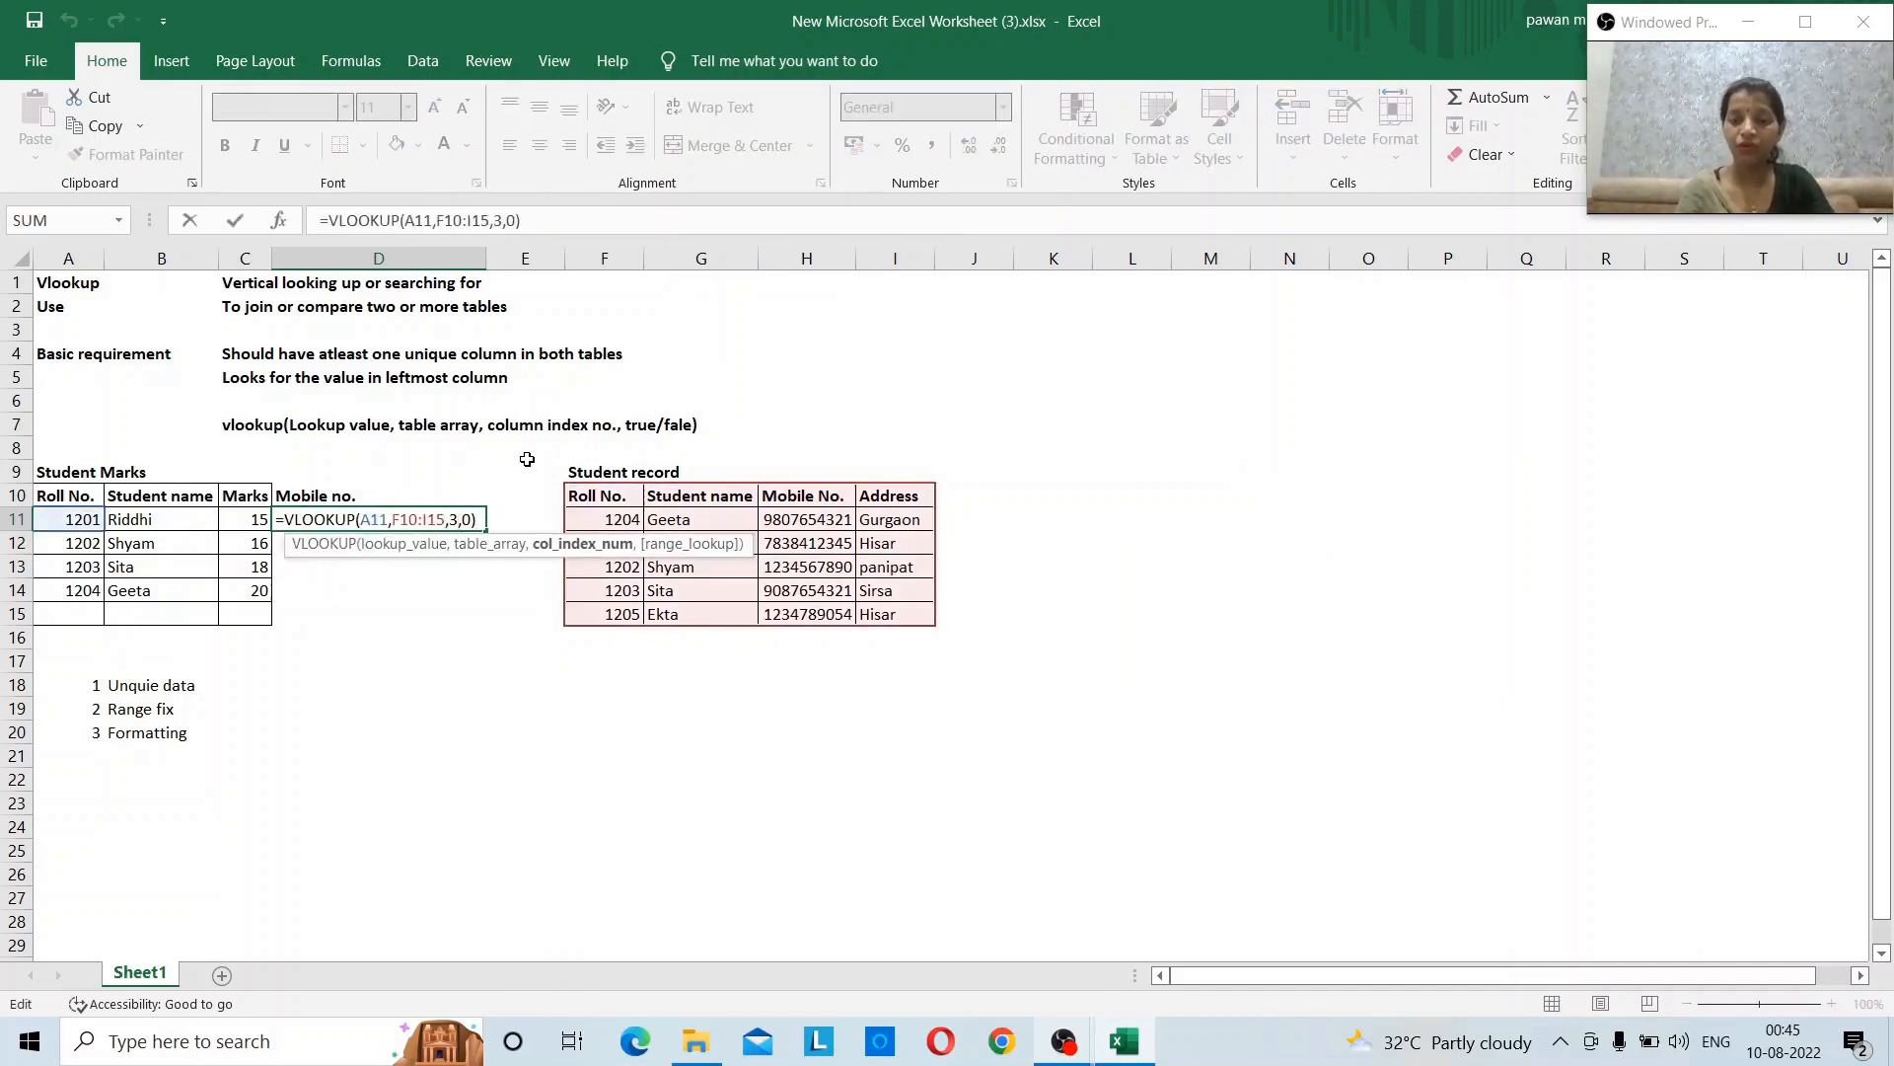
pyautogui.press('BackSpace')
pyautogui.write('4')
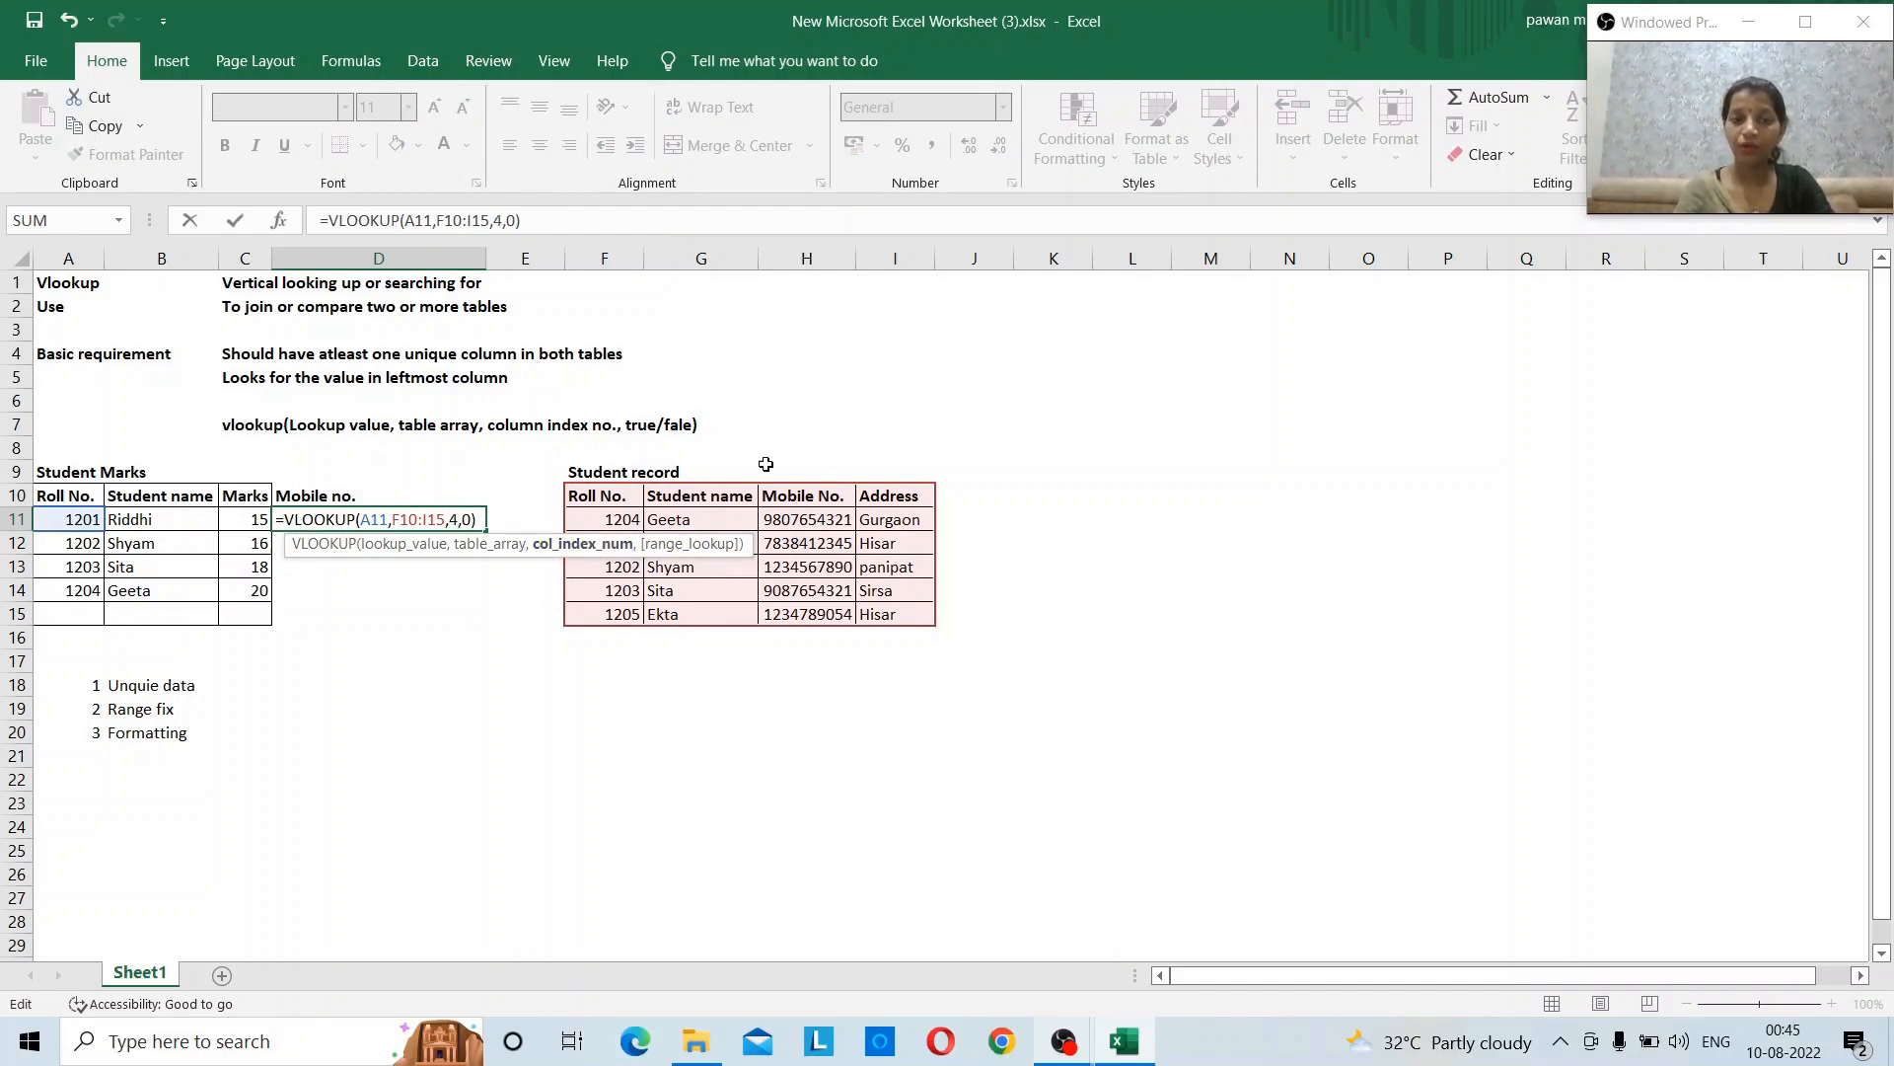
pyautogui.press('Return')
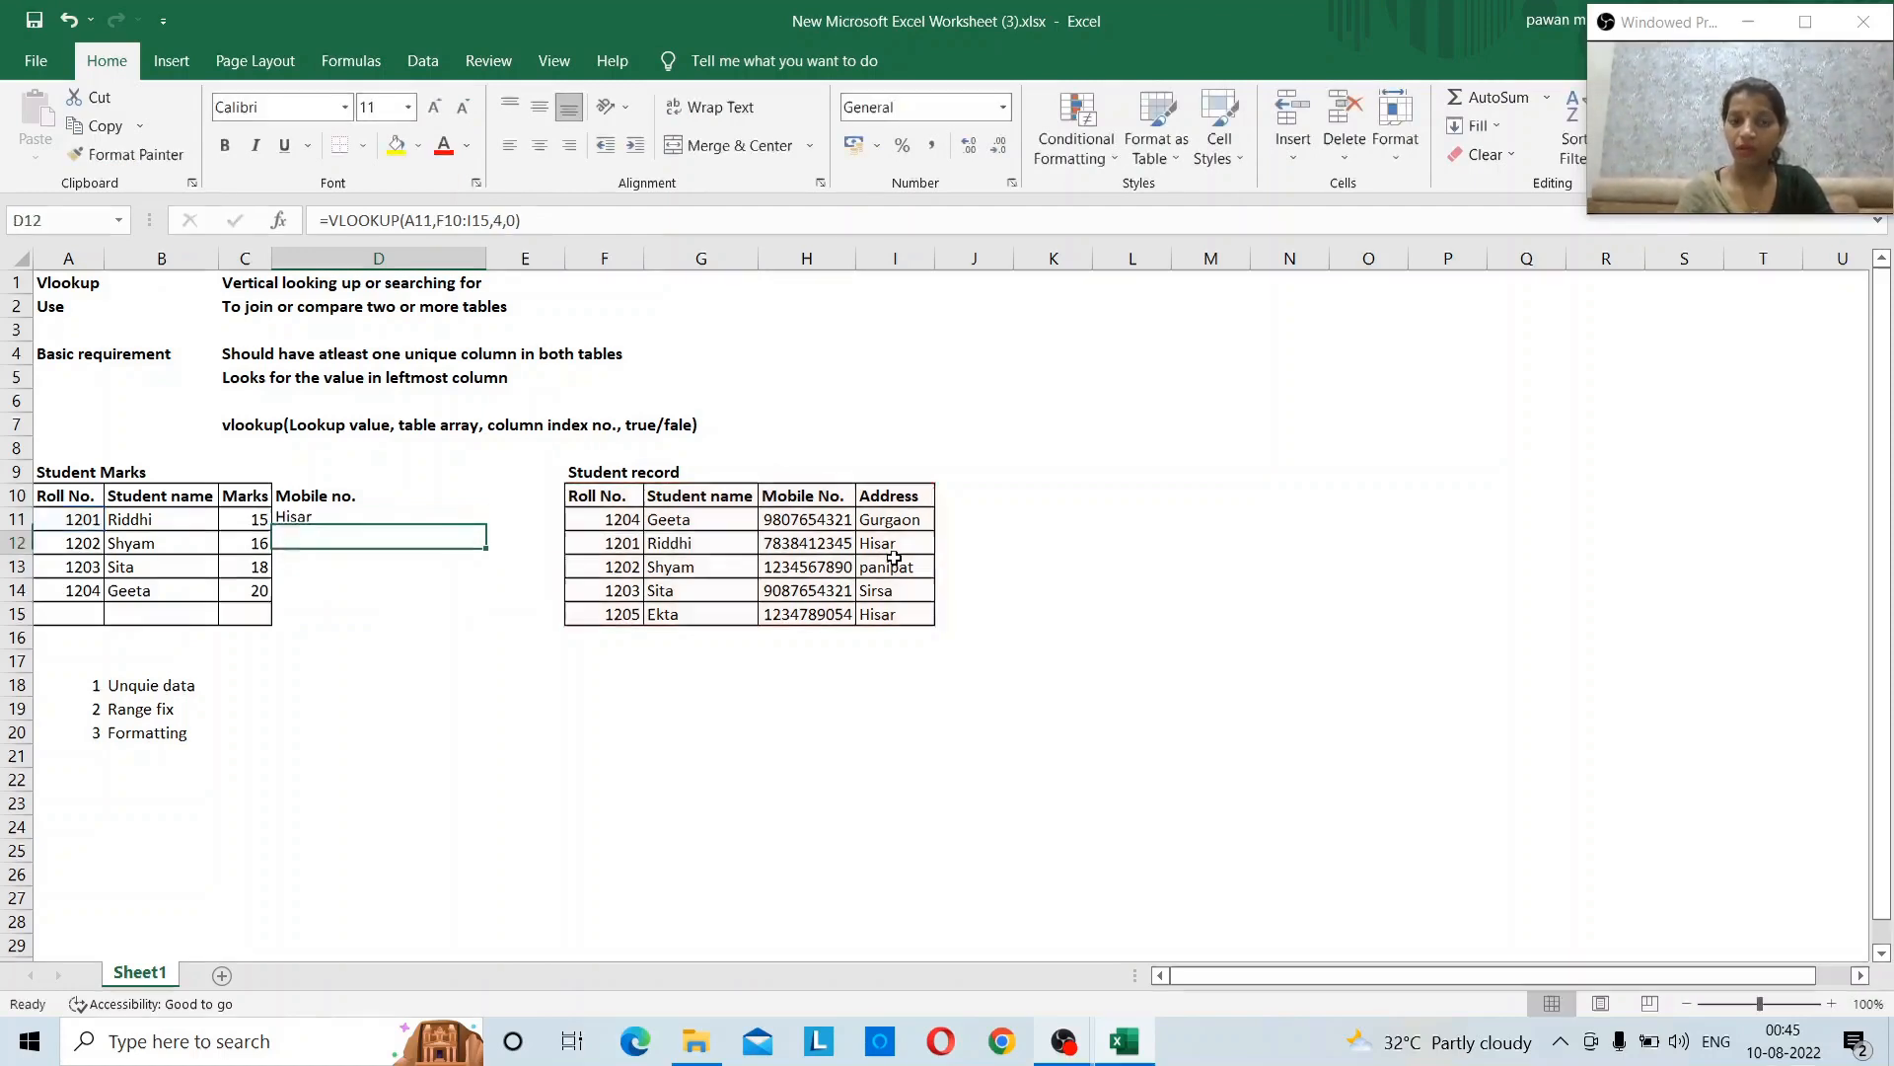
pyautogui.press('Up')
pyautogui.press('Down')
pyautogui.press('Down')
pyautogui.press('Down')
pyautogui.press('Down')
pyautogui.press('Down')
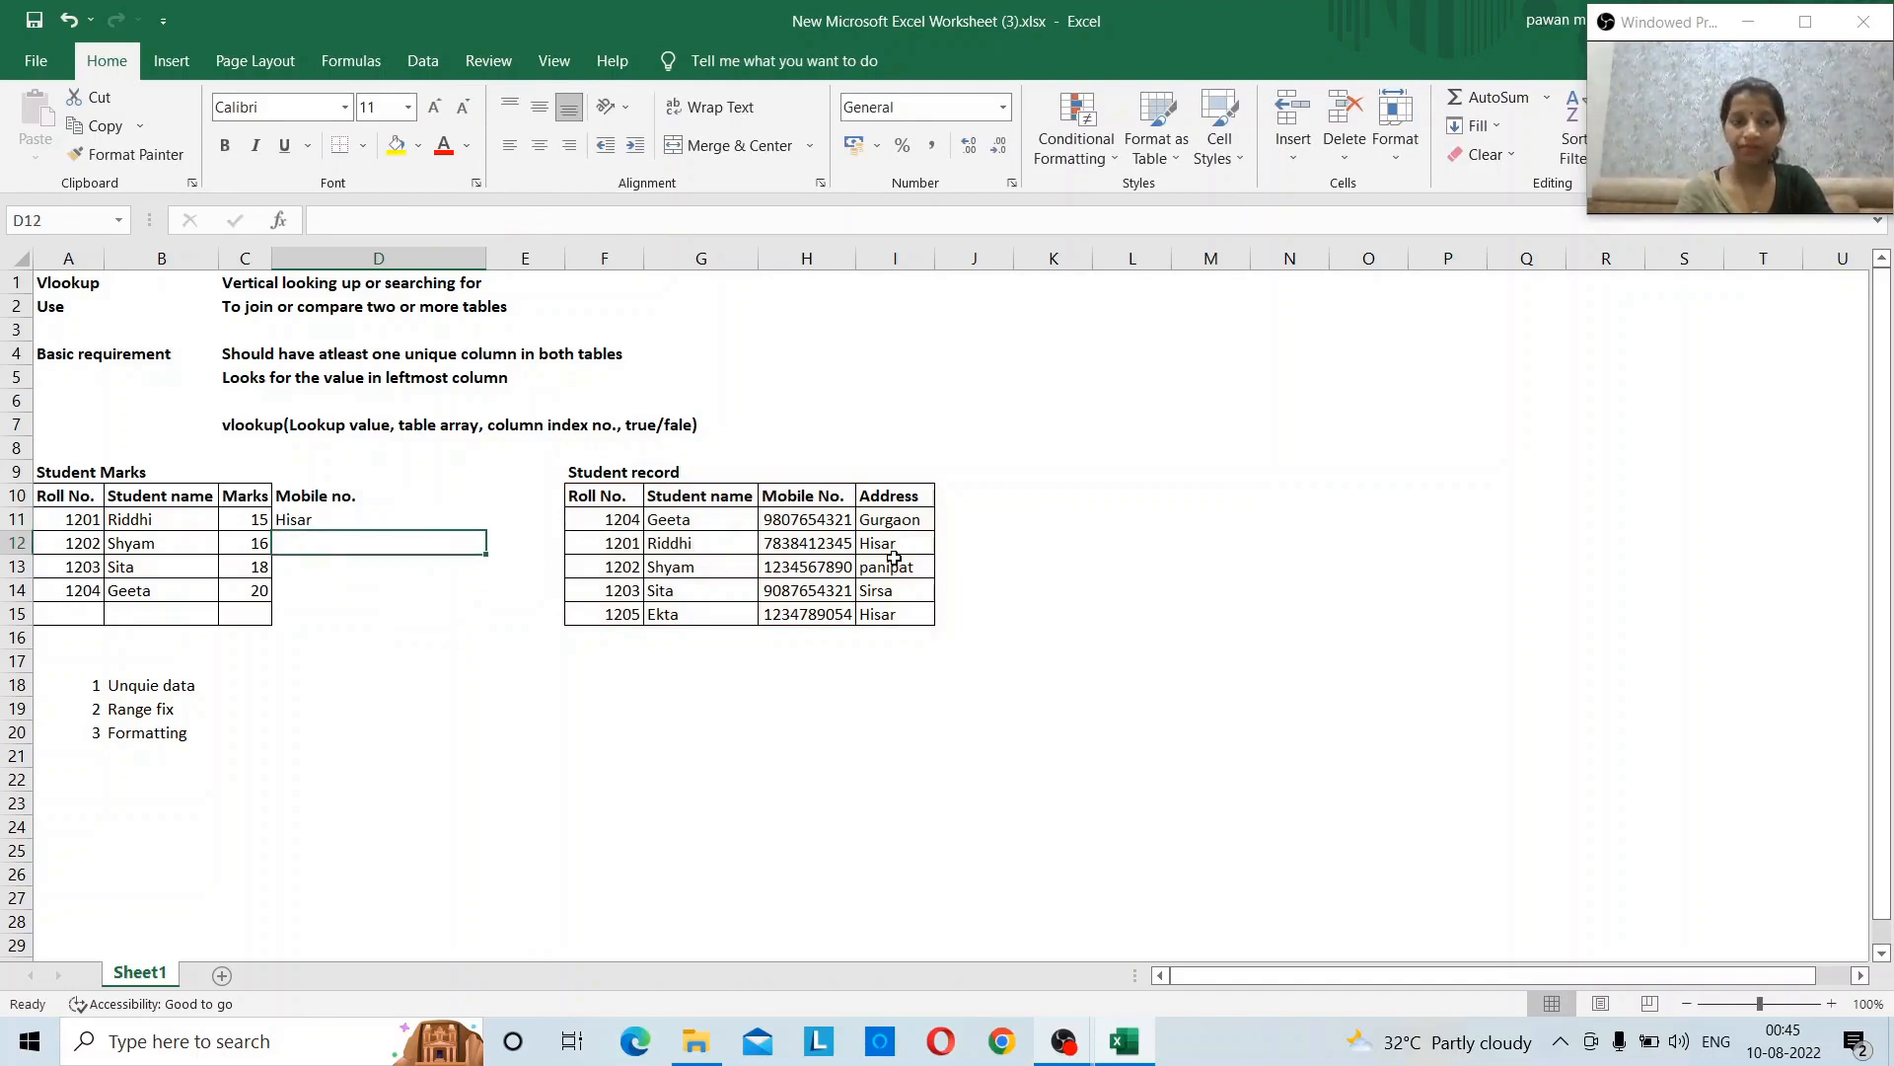
pyautogui.press('Up')
pyautogui.press('Up')
pyautogui.press('Up')
pyautogui.press('Up')
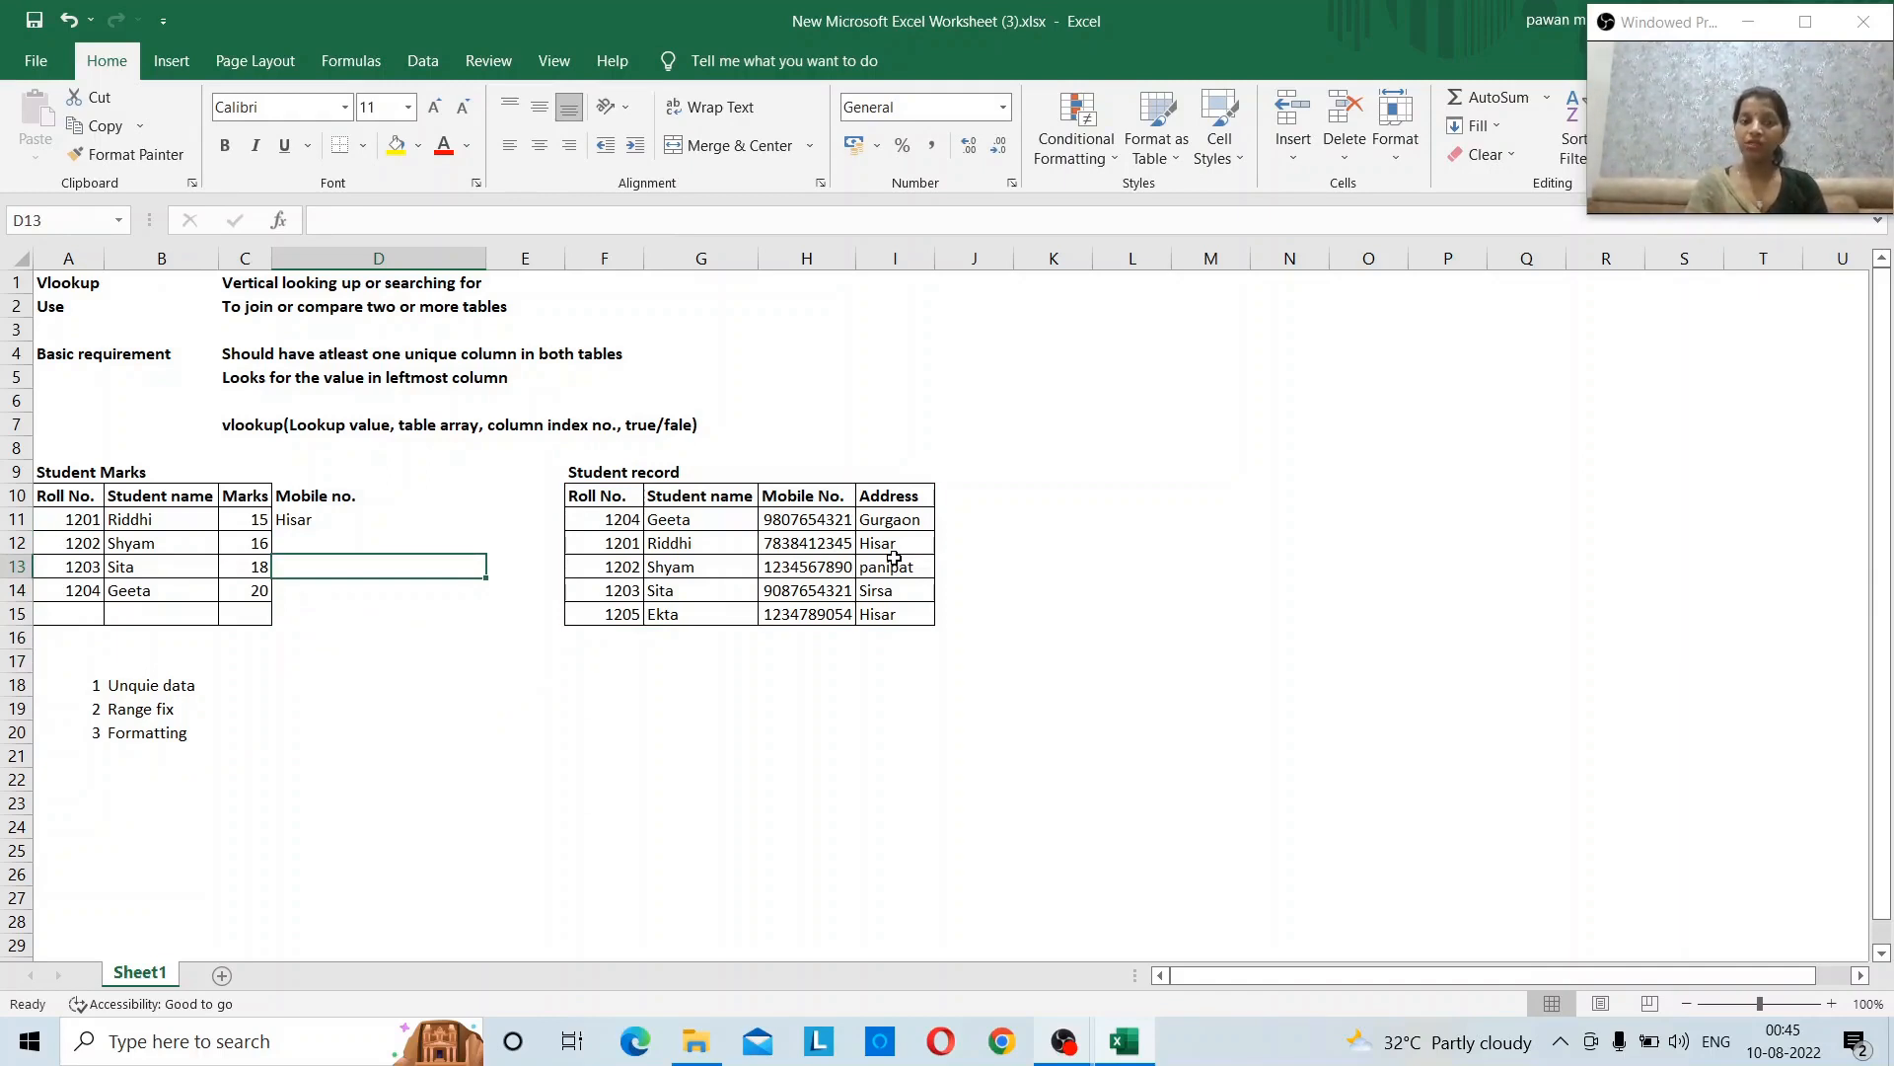
pyautogui.press('Up')
pyautogui.press('Up')
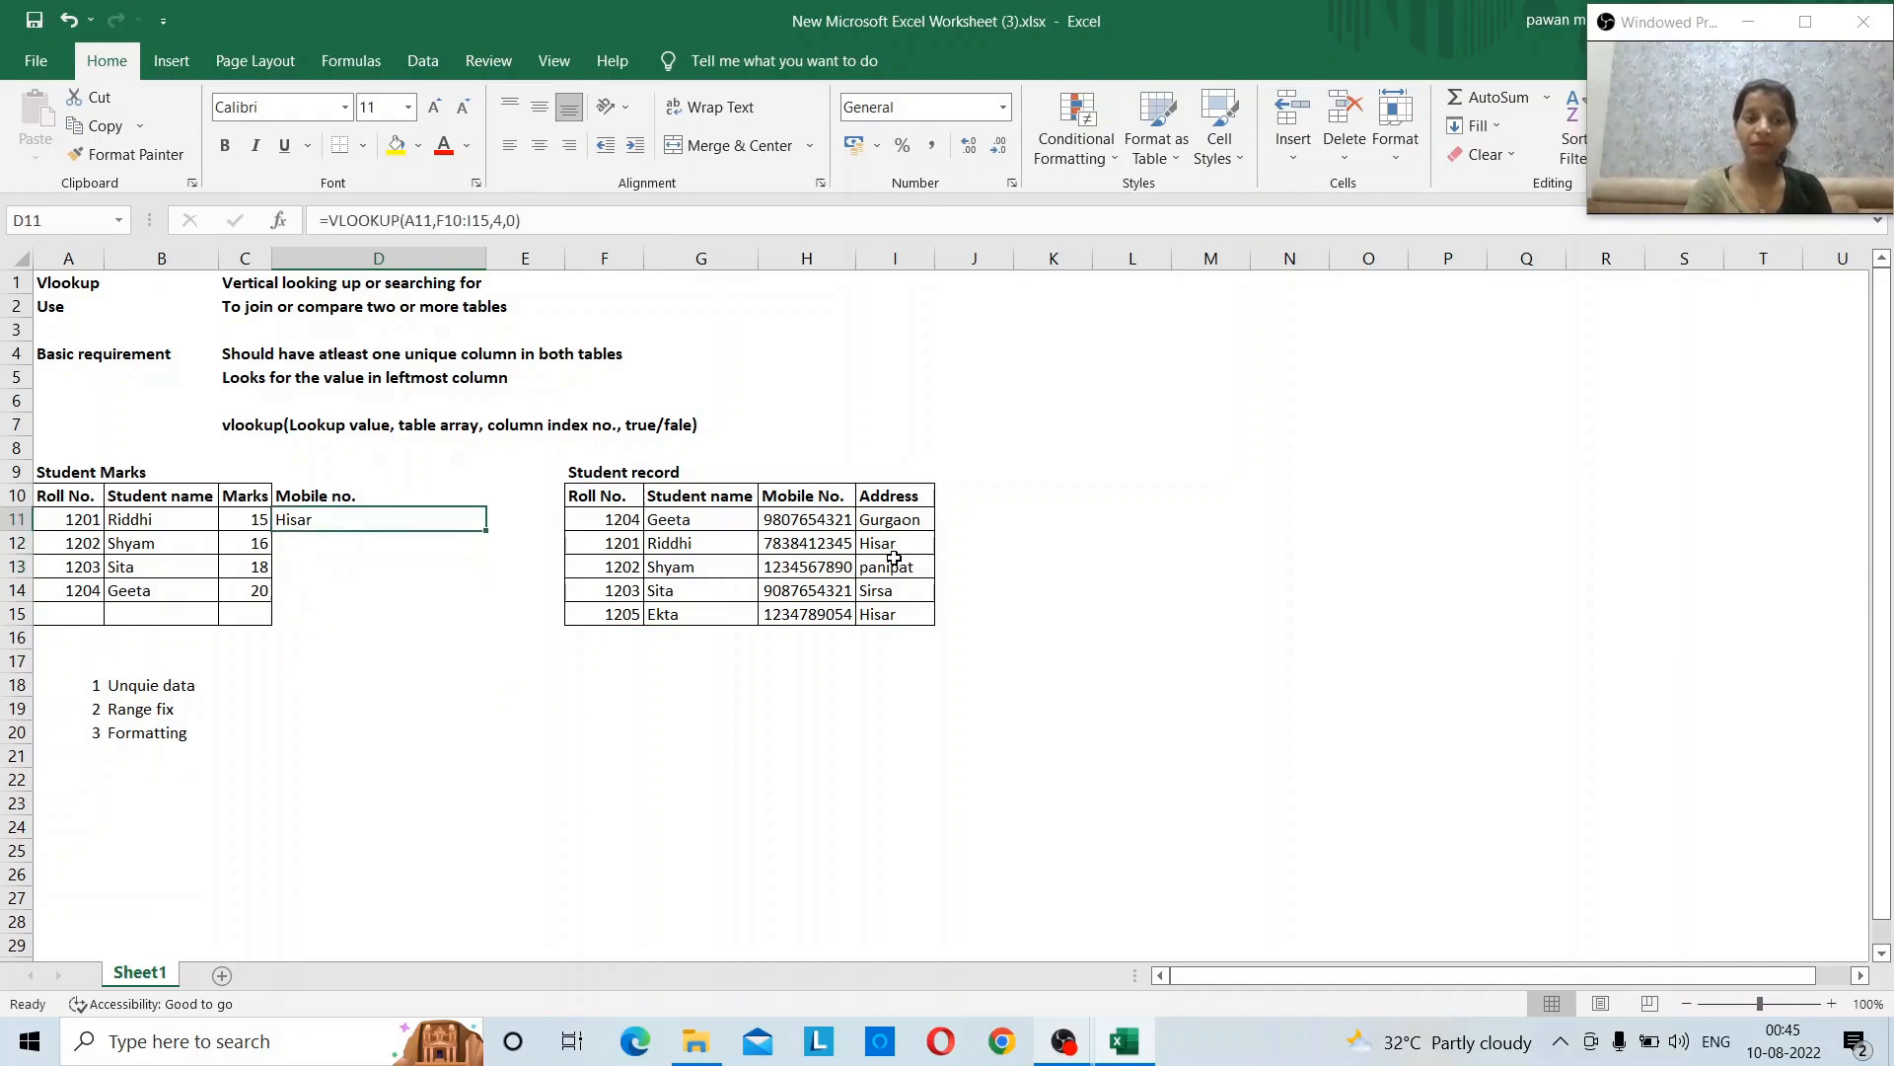
# - Check the roll numbers in A11:A14 of the Student Marks table for uniqueness
pyautogui.press('Left')
pyautogui.press('Left')
pyautogui.press('Left')
pyautogui.press('Down')
pyautogui.press('Down')
pyautogui.press('Down')
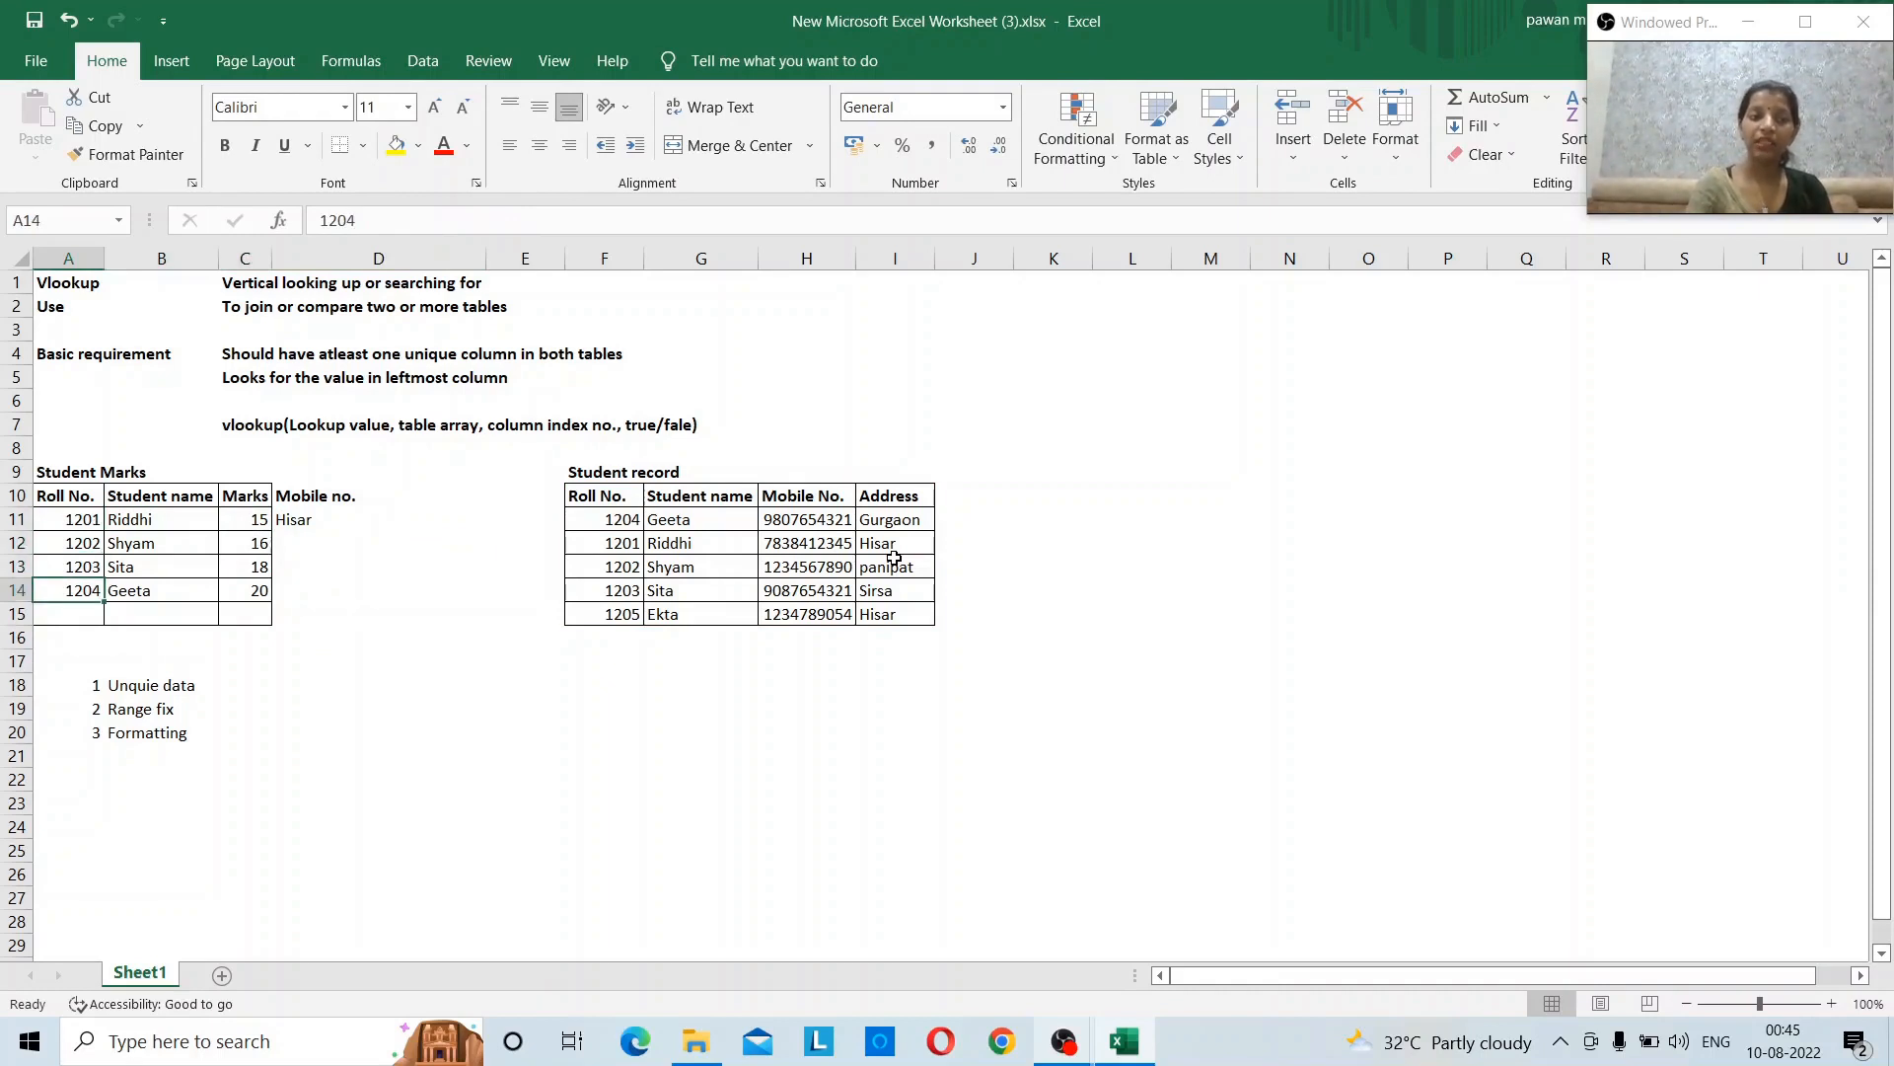
pyautogui.press('Up')
pyautogui.press('Up')
pyautogui.press('Up')
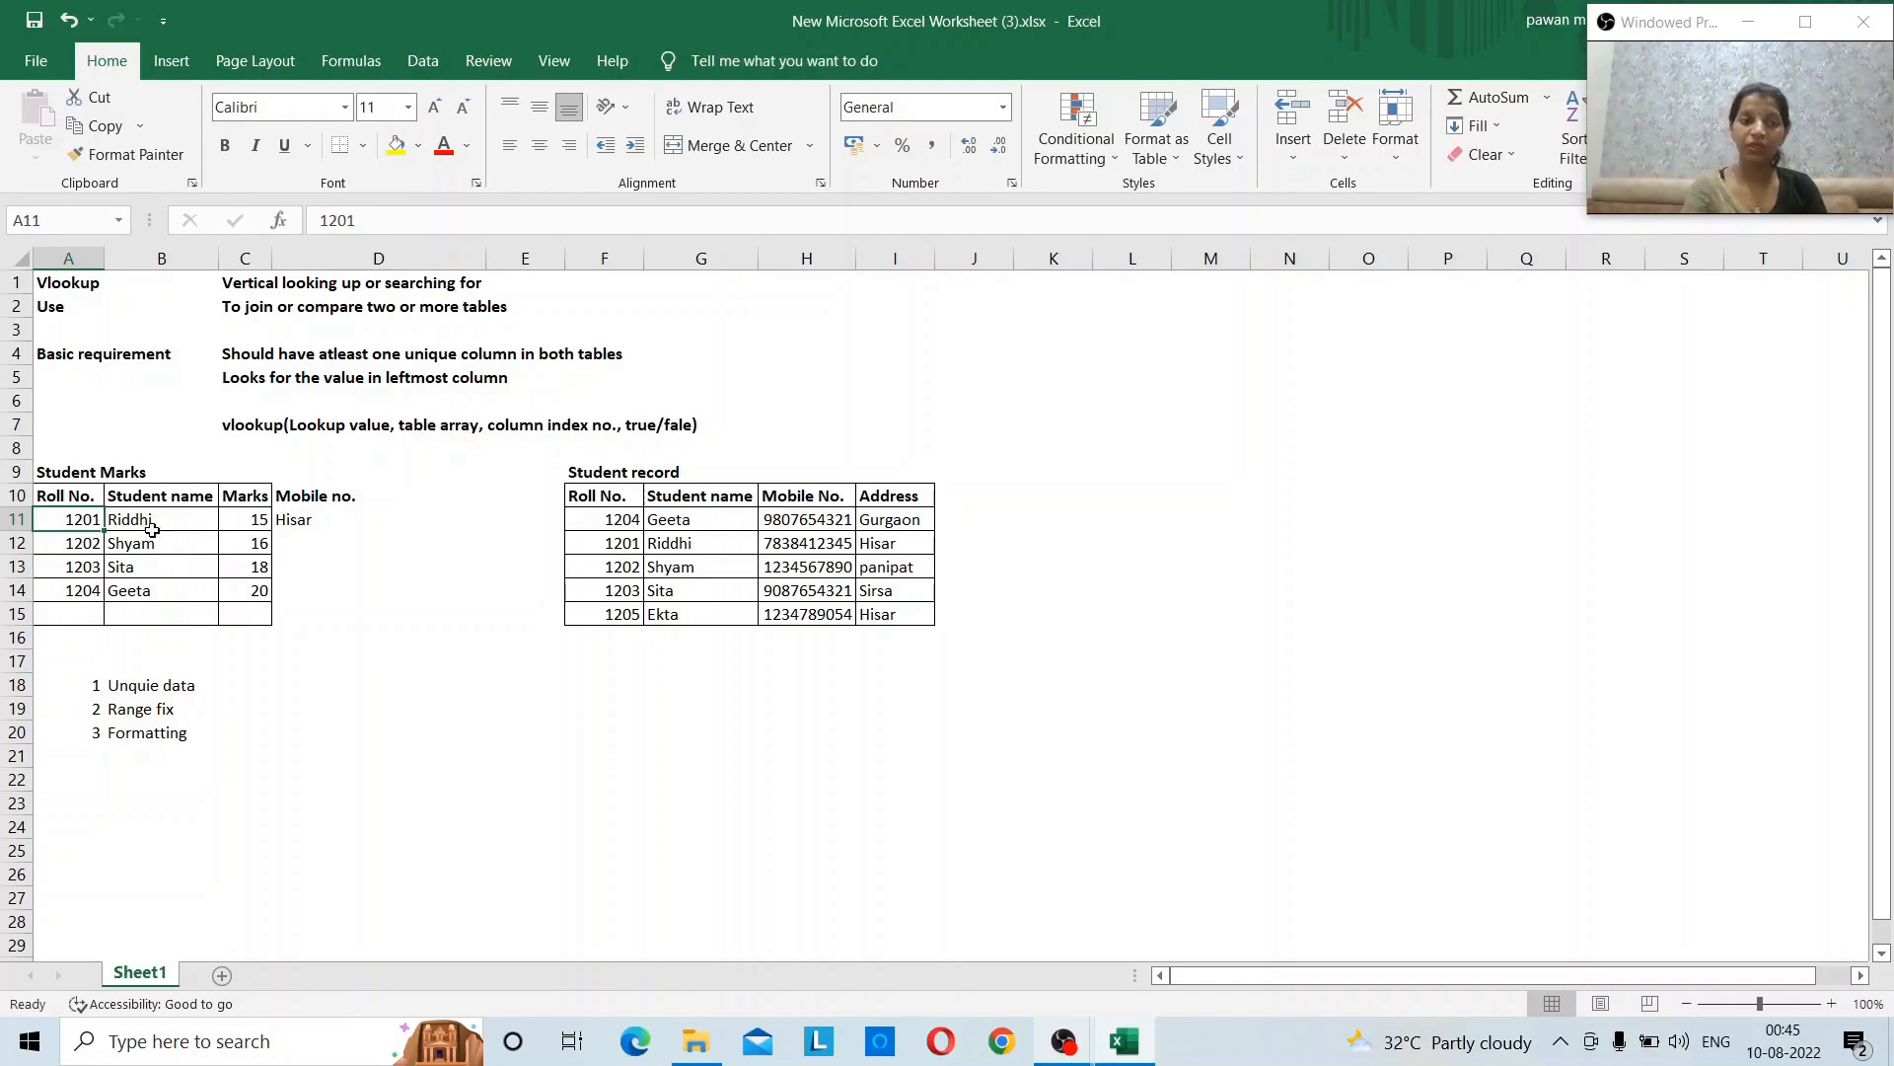
# - Add a conditional formatting rule to column A that highlights duplicate values with Light Red Fill with Dark Red Text
pyautogui.click(83, 496)
pyautogui.click(81, 259)
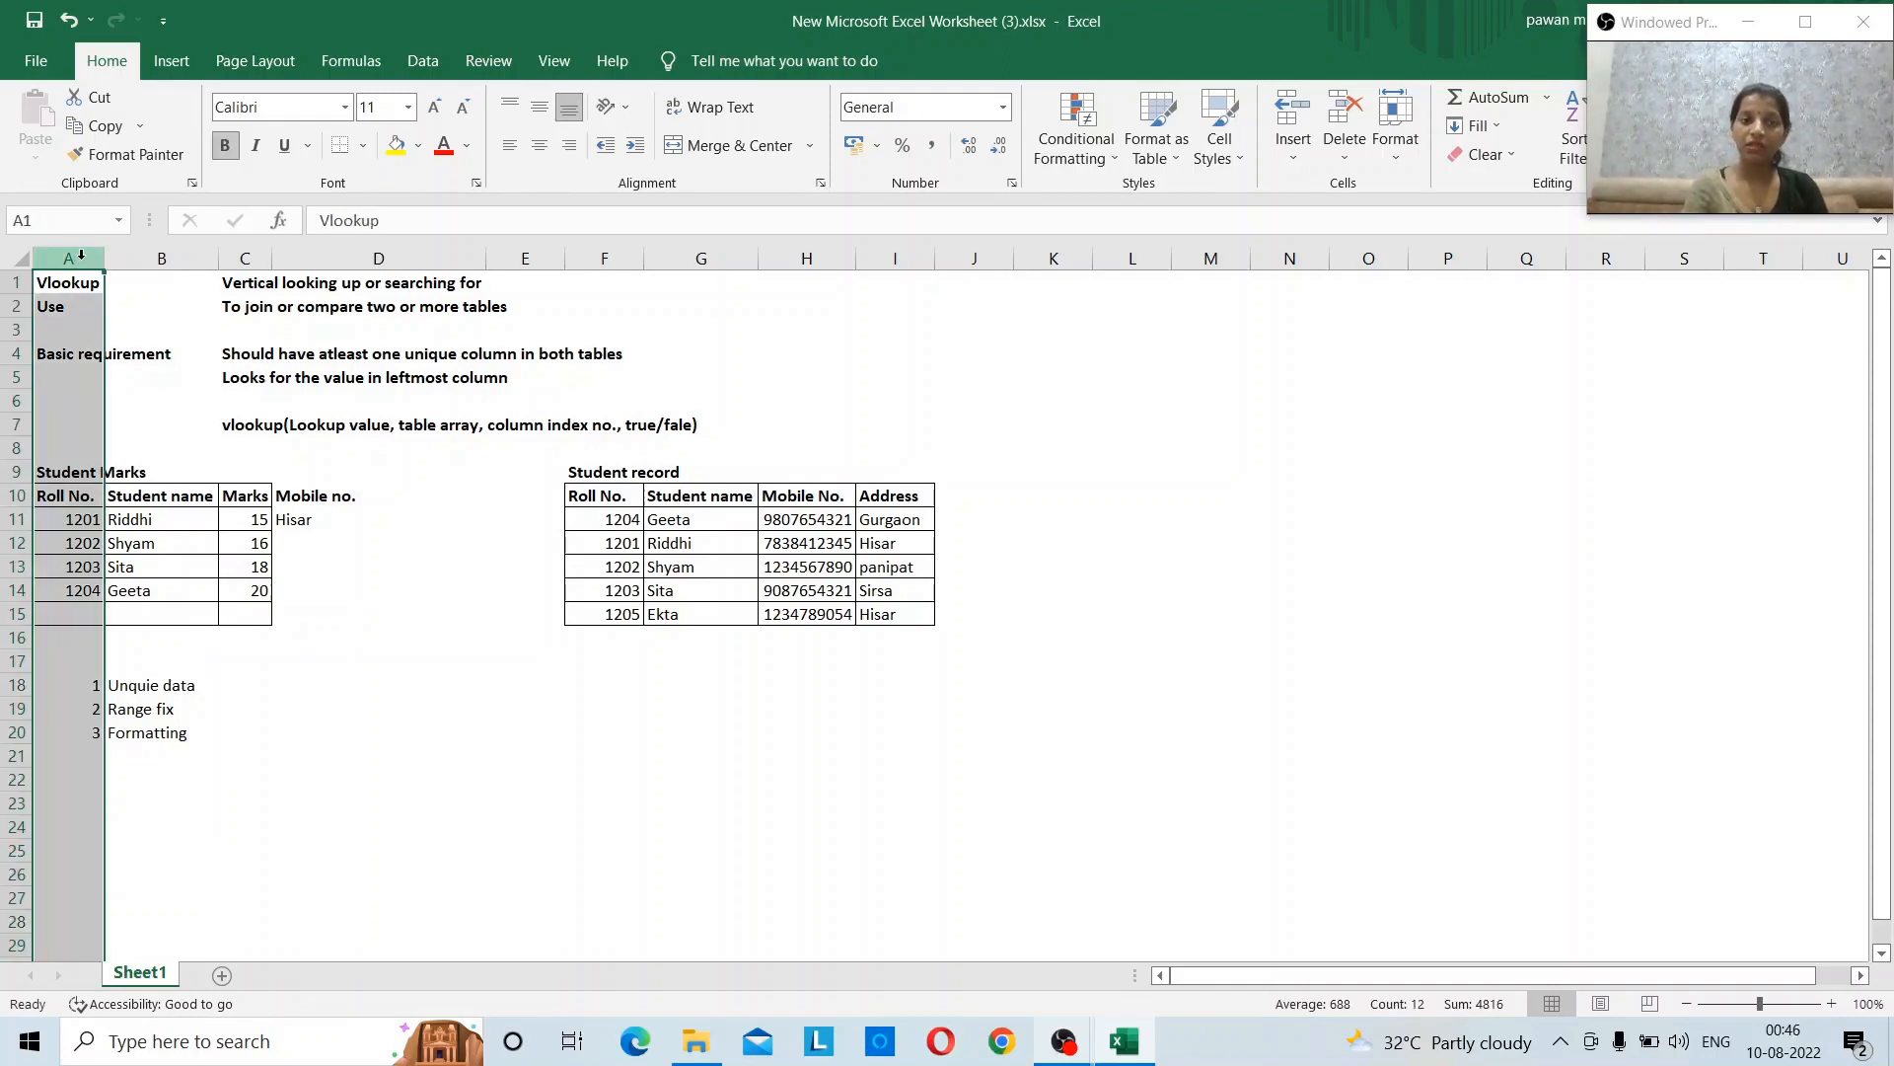
pyautogui.click(1089, 162)
pyautogui.moveTo(1160, 201)
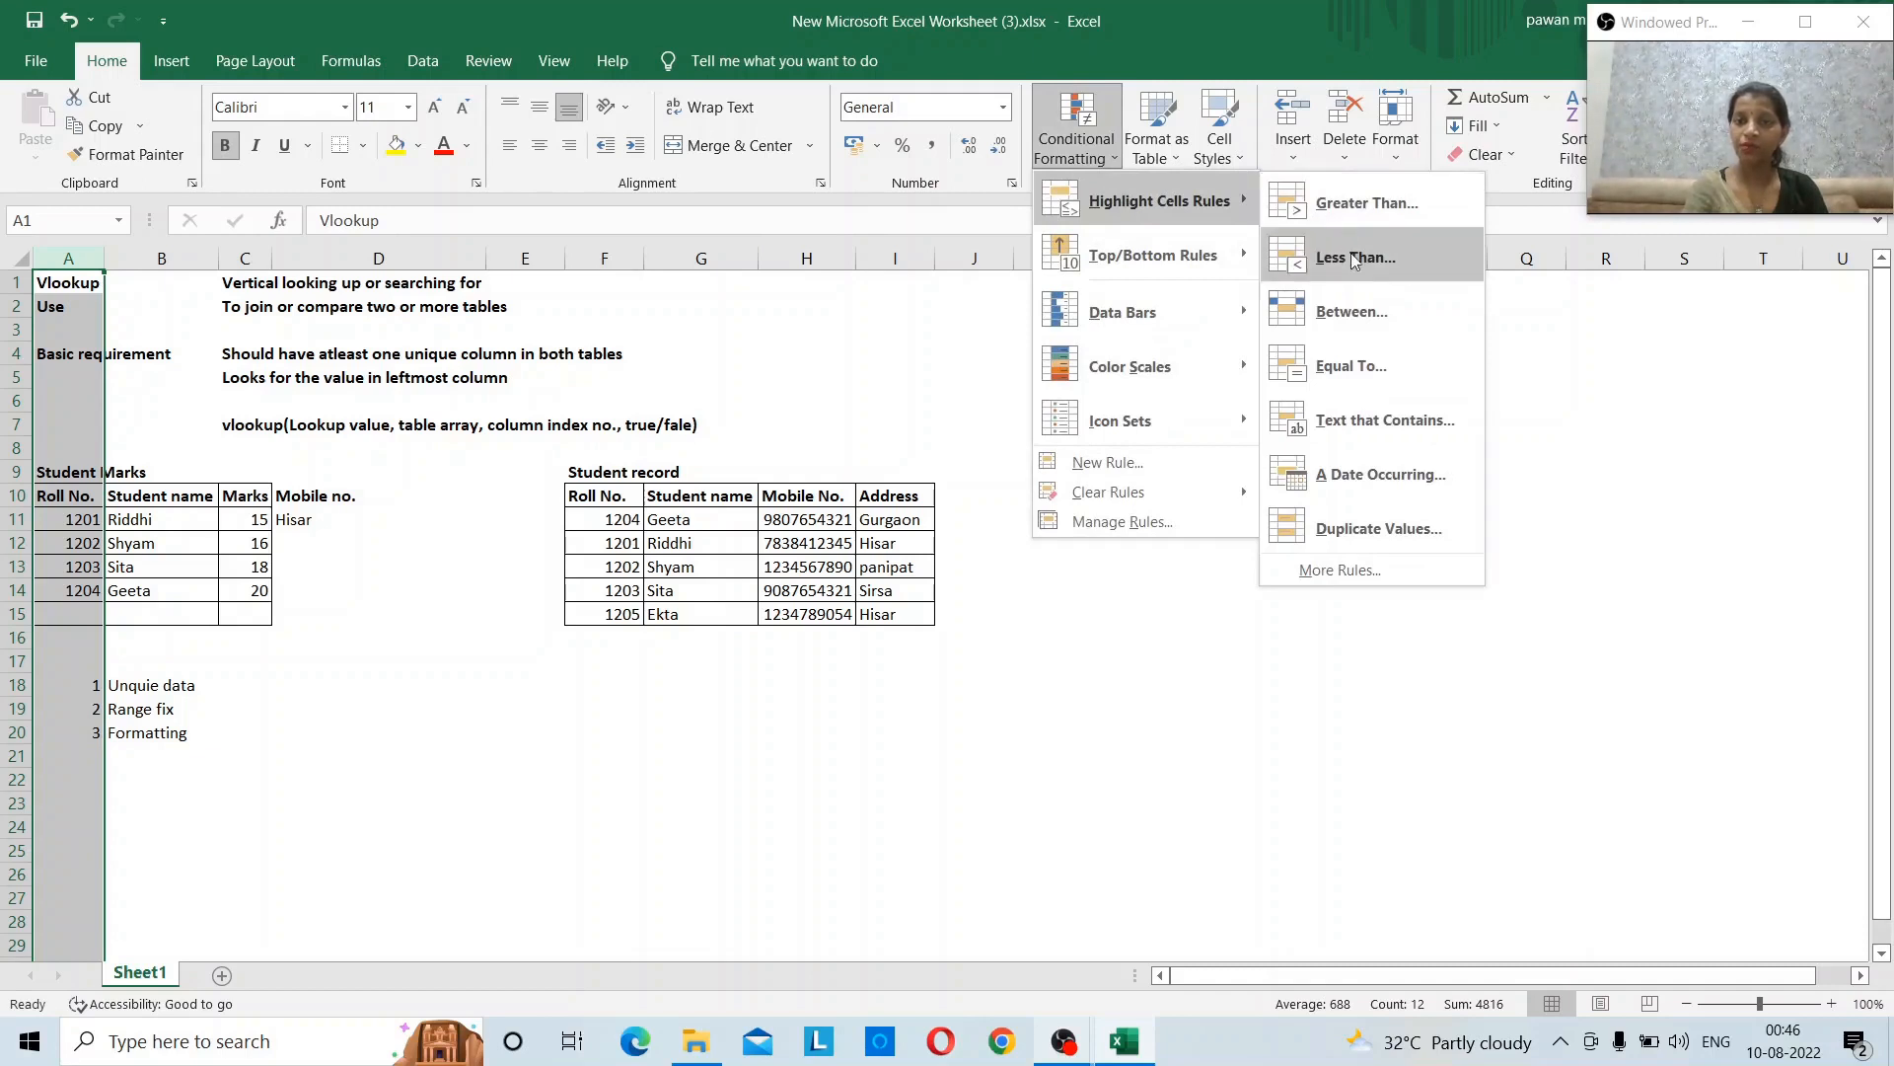
pyautogui.click(1362, 530)
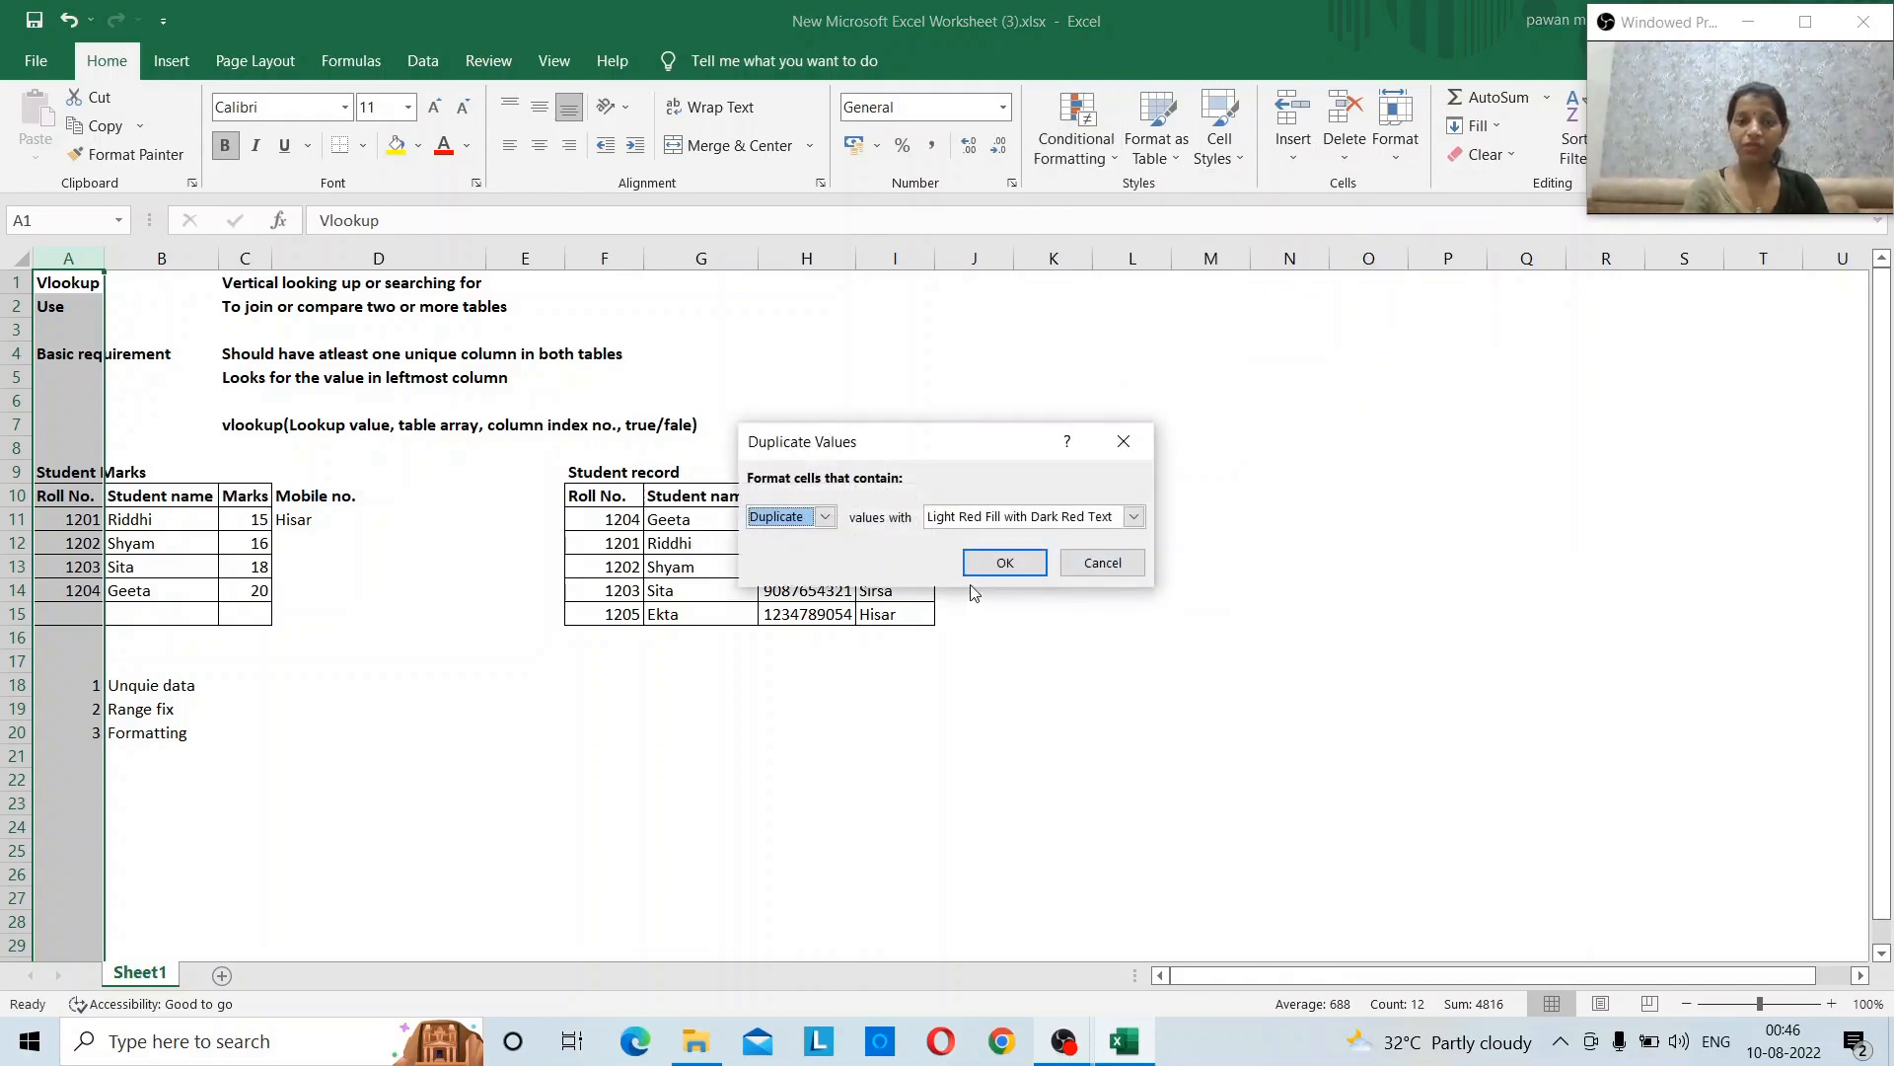
pyautogui.click(981, 564)
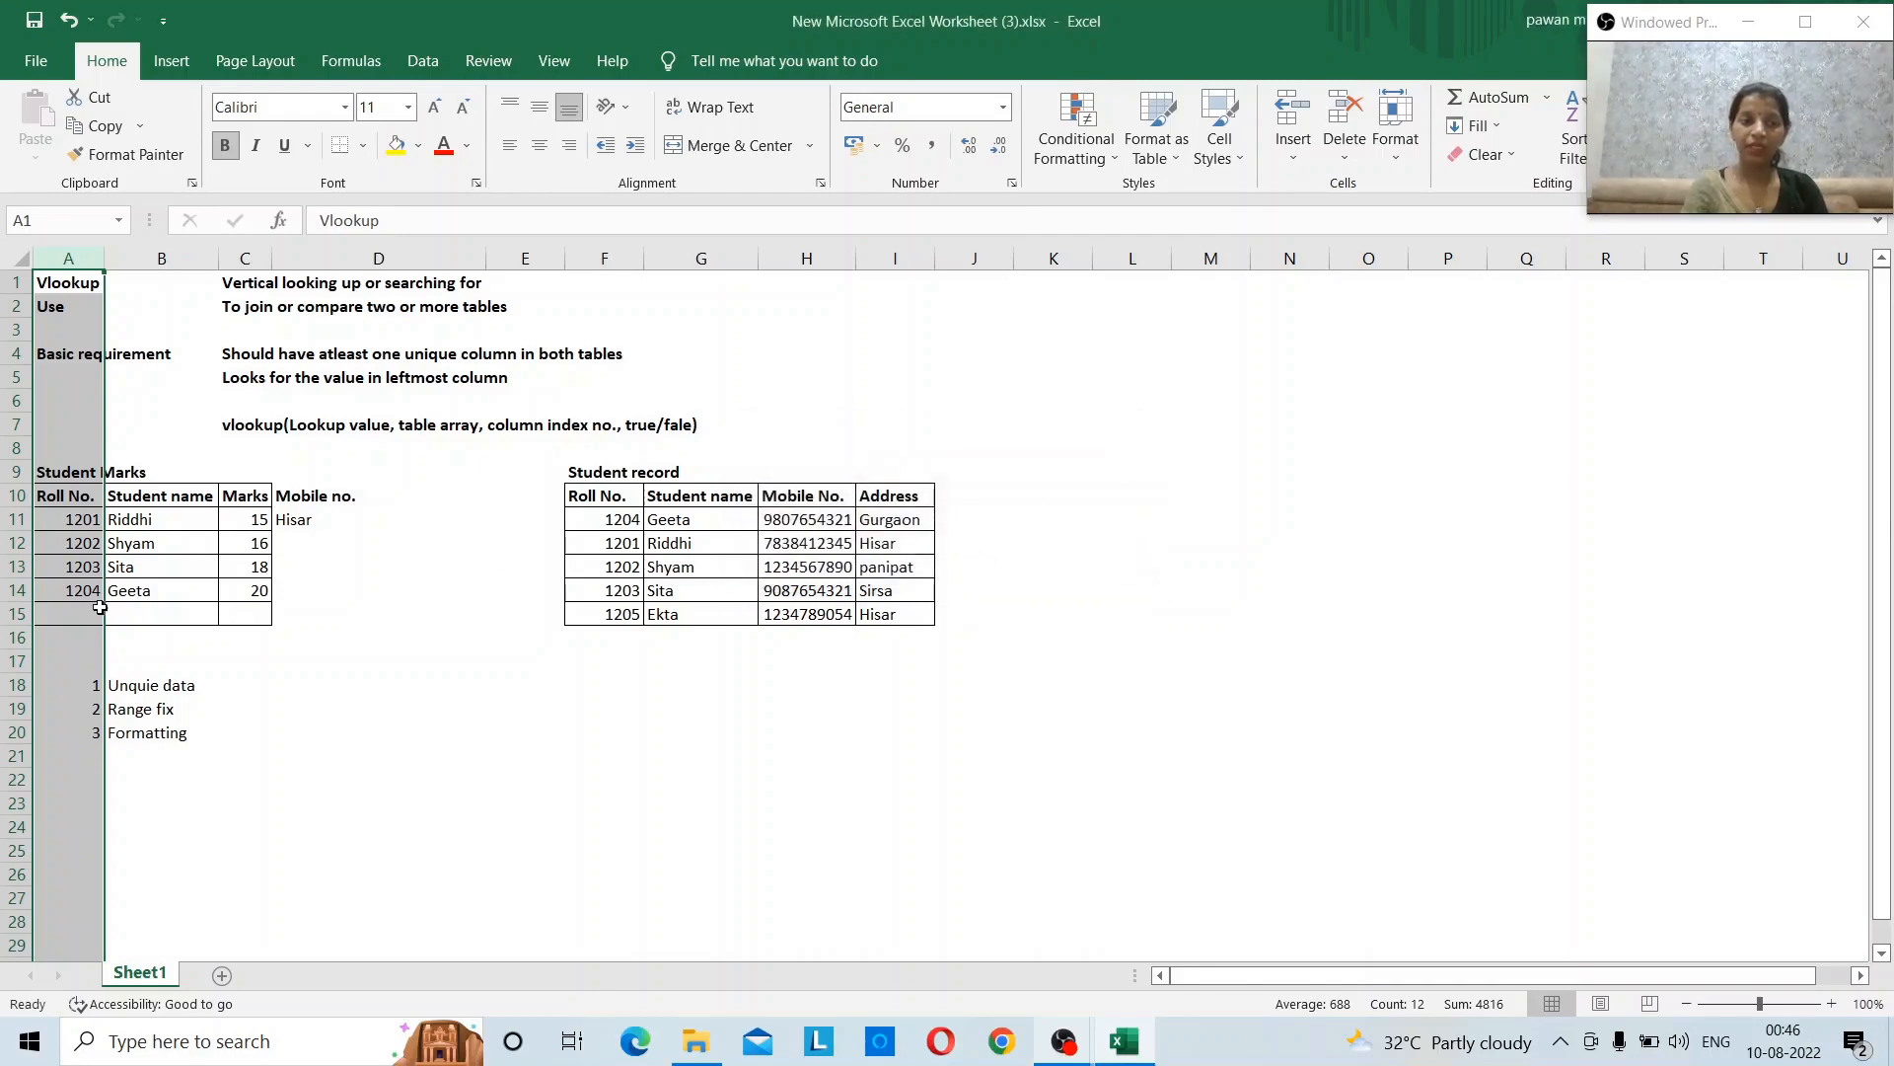
# - Copy the roll number 1202 record from A12:C12 into row 15 to test the duplicate highlighting
pyautogui.click(77, 543)
pyautogui.hotkey('shift', 'Right')
pyautogui.hotkey('shift', 'Right')
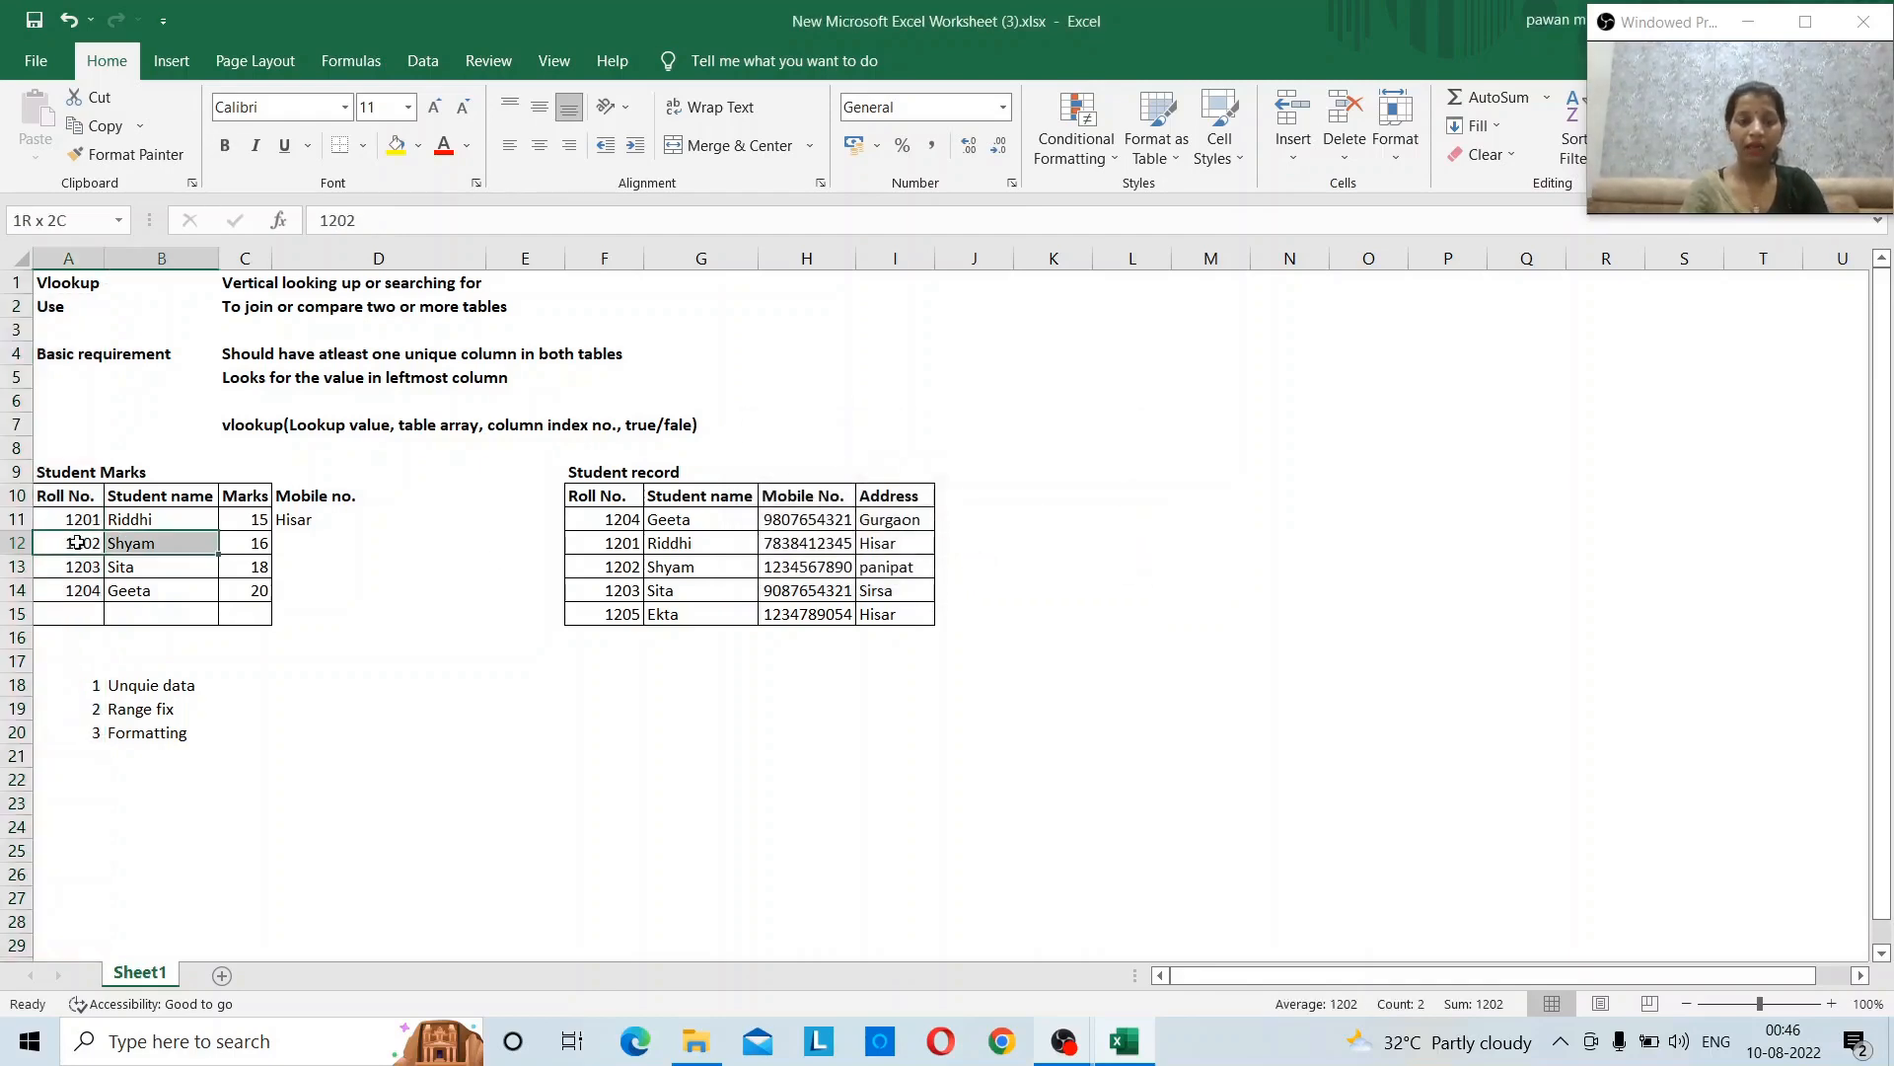
pyautogui.hotkey('ctrl', 'c')
pyautogui.press('Down')
pyautogui.press('Down')
pyautogui.press('Down')
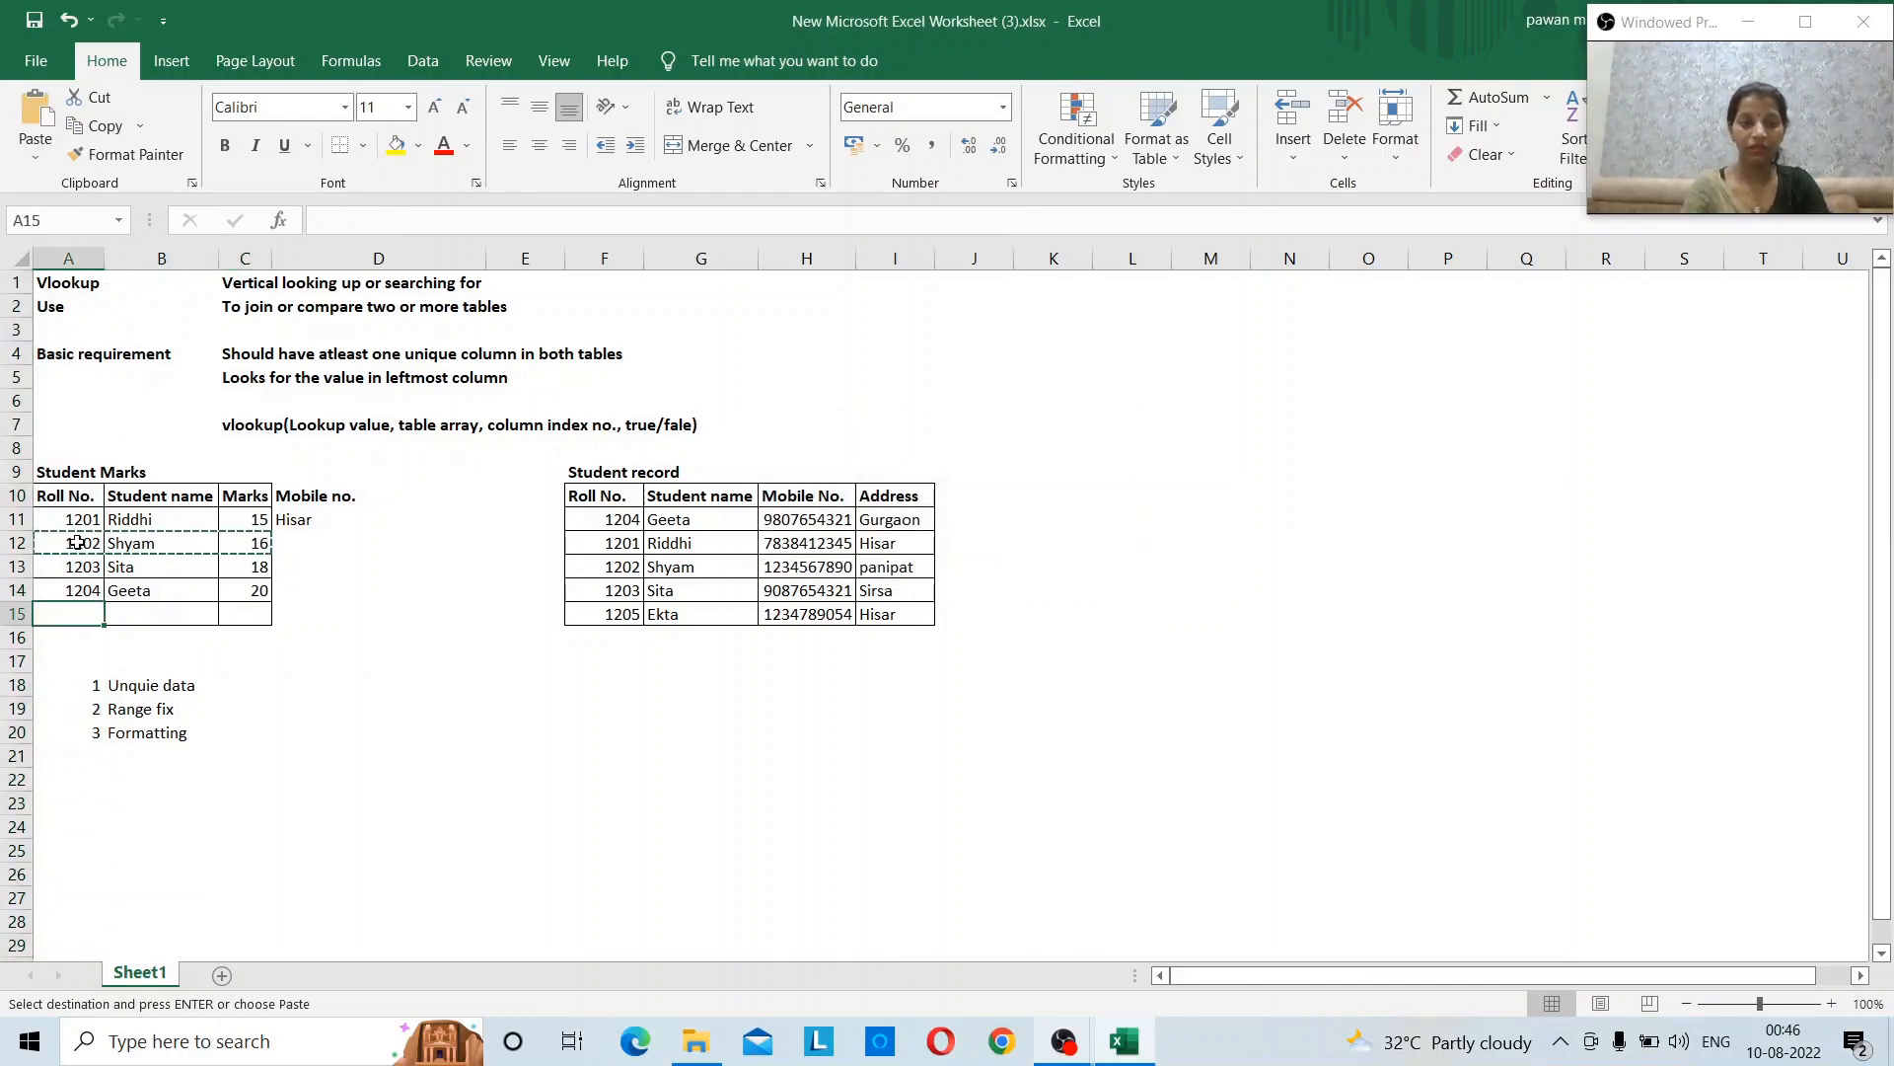
pyautogui.hotkey('ctrl', 'v')
pyautogui.press('Up')
pyautogui.press('Up')
pyautogui.press('Down')
pyautogui.press('Down')
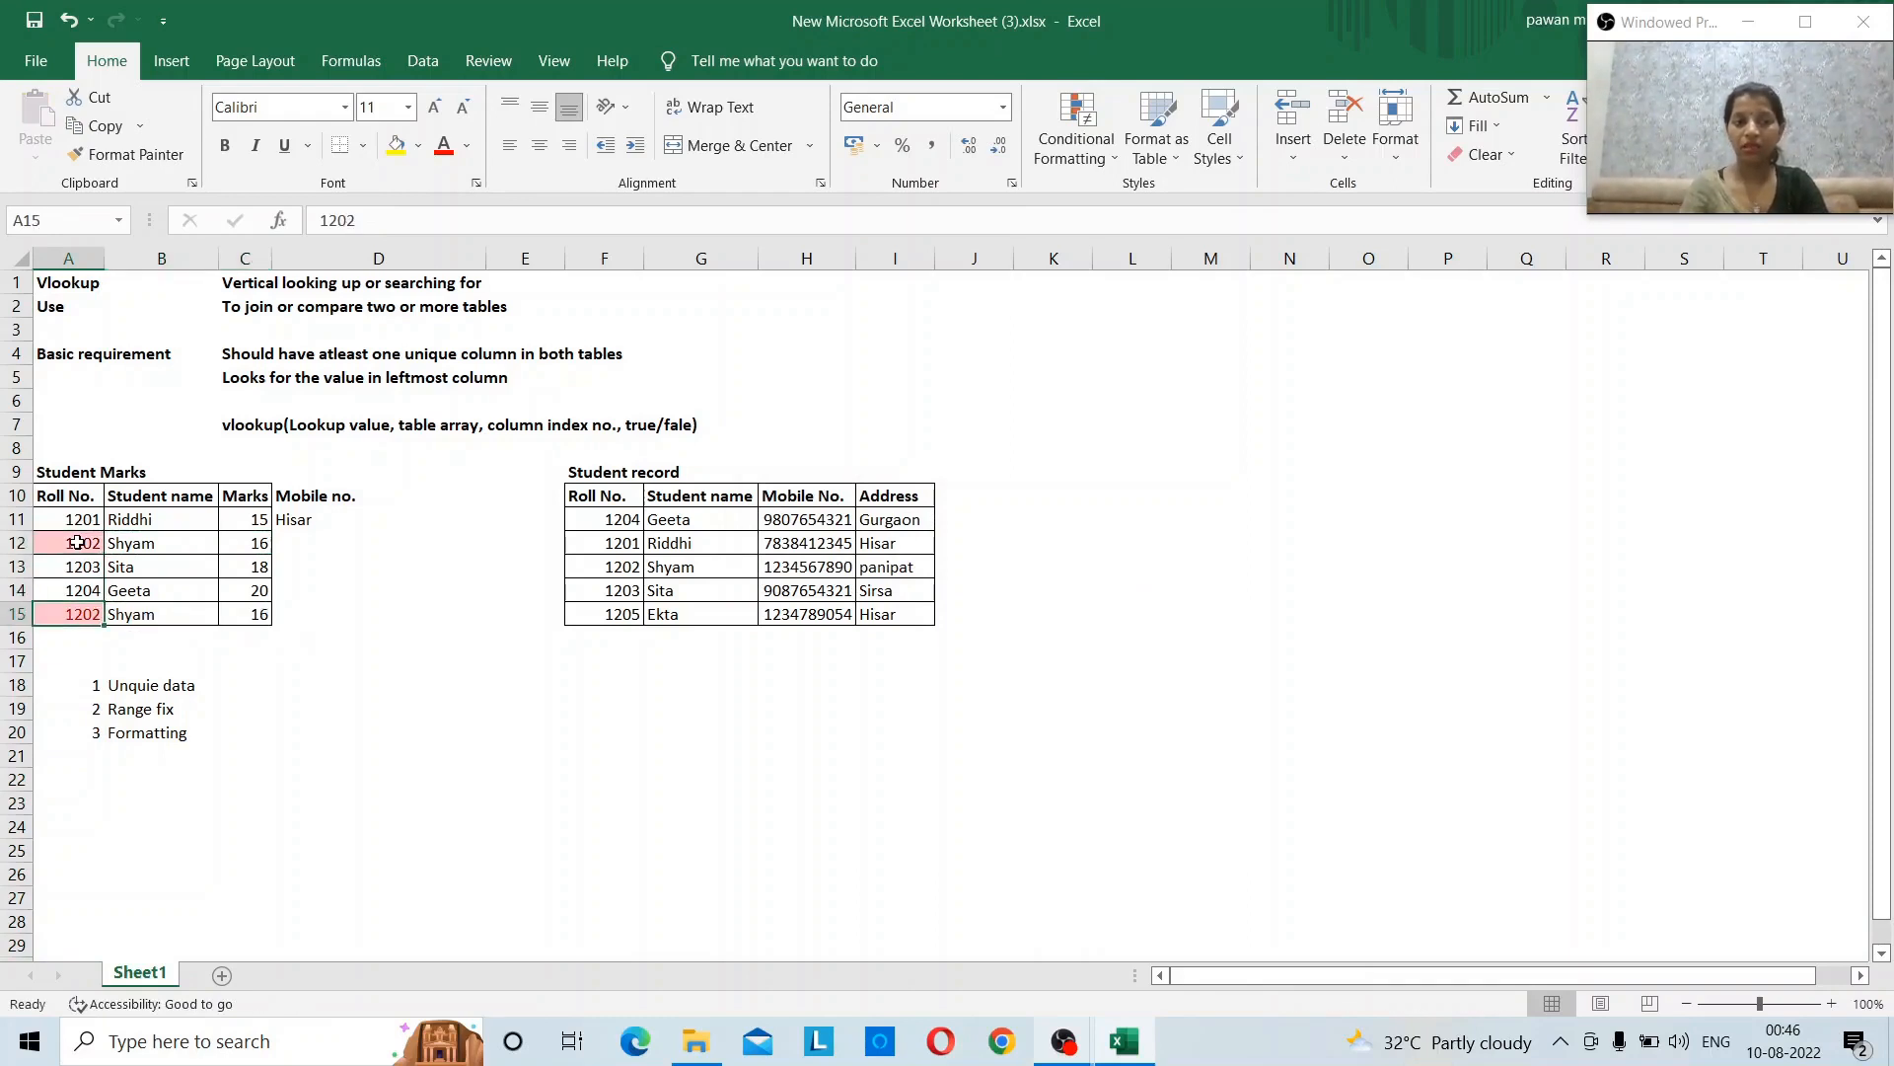
# - Clear the duplicate test record from A15:C15
pyautogui.hotkey('shift', 'Right')
pyautogui.hotkey('shift', 'Right')
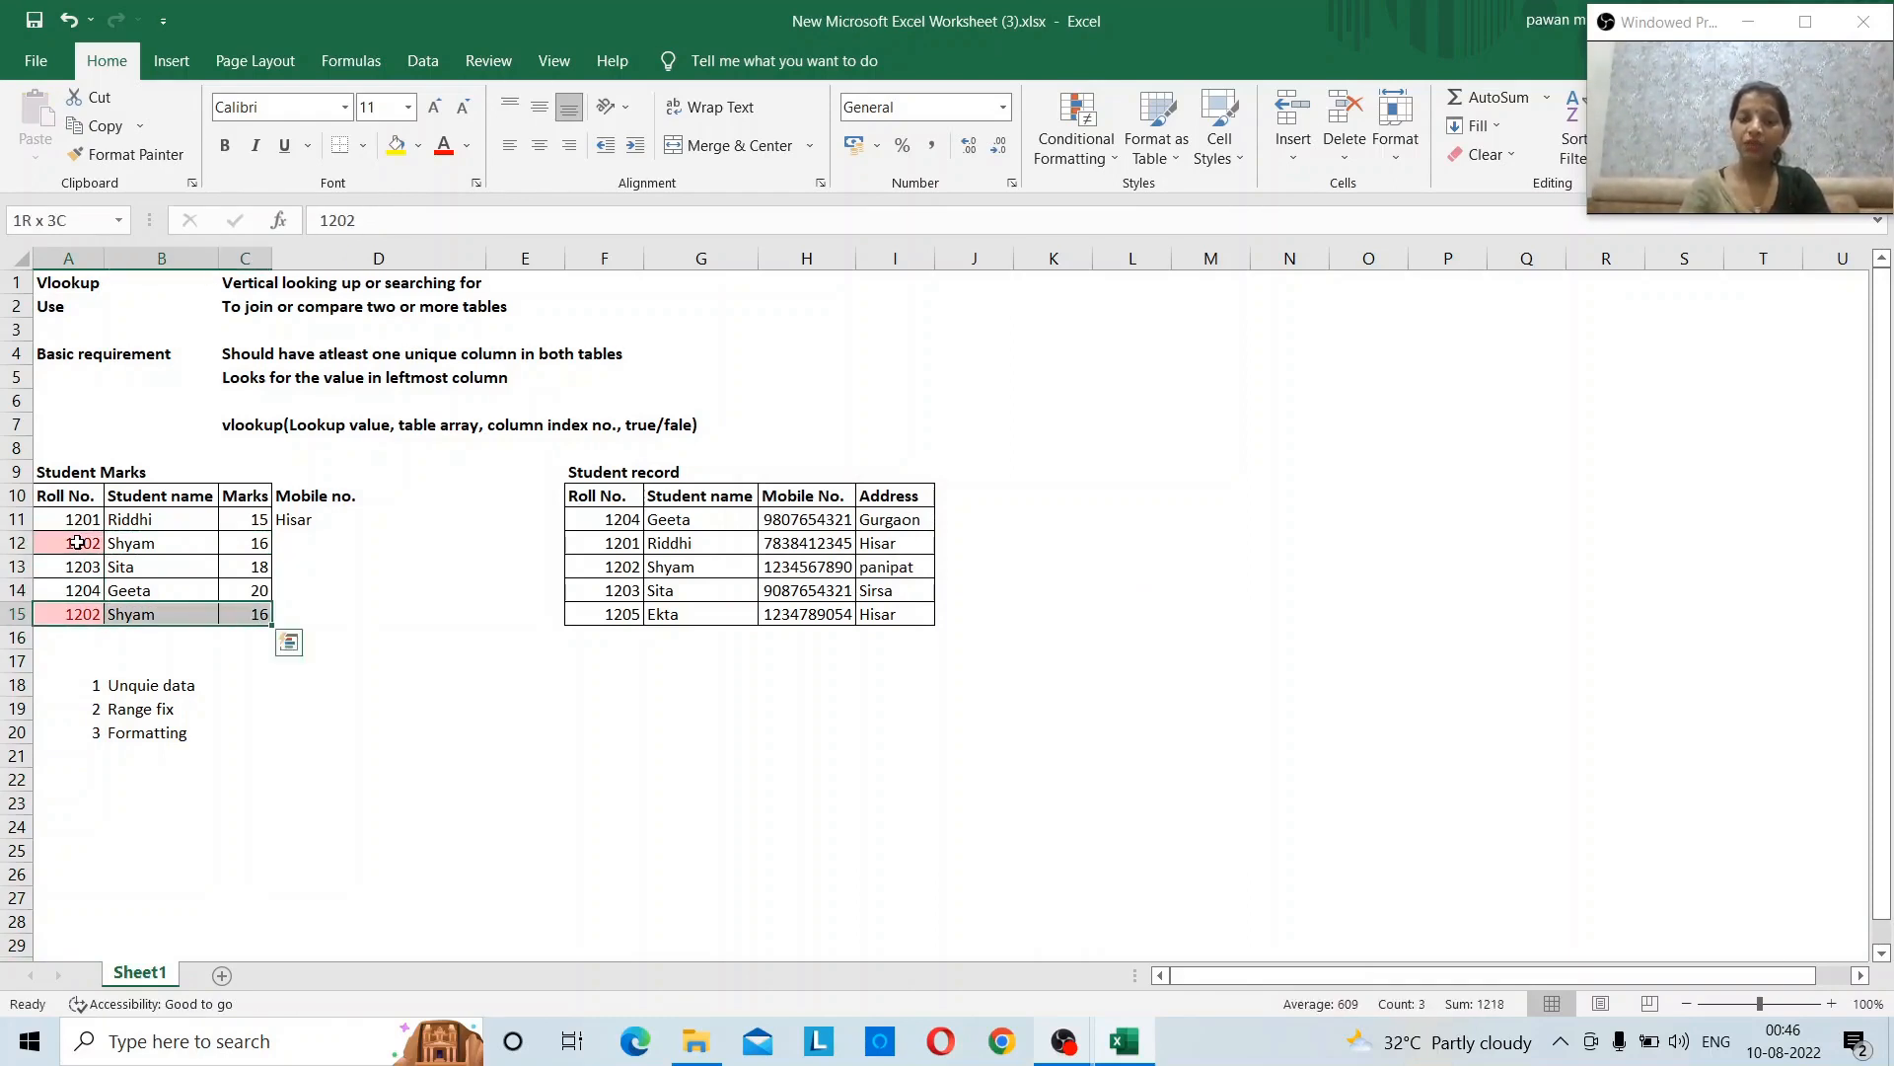
pyautogui.press('Delete')
pyautogui.press('Up')
pyautogui.press('Up')
pyautogui.press('Up')
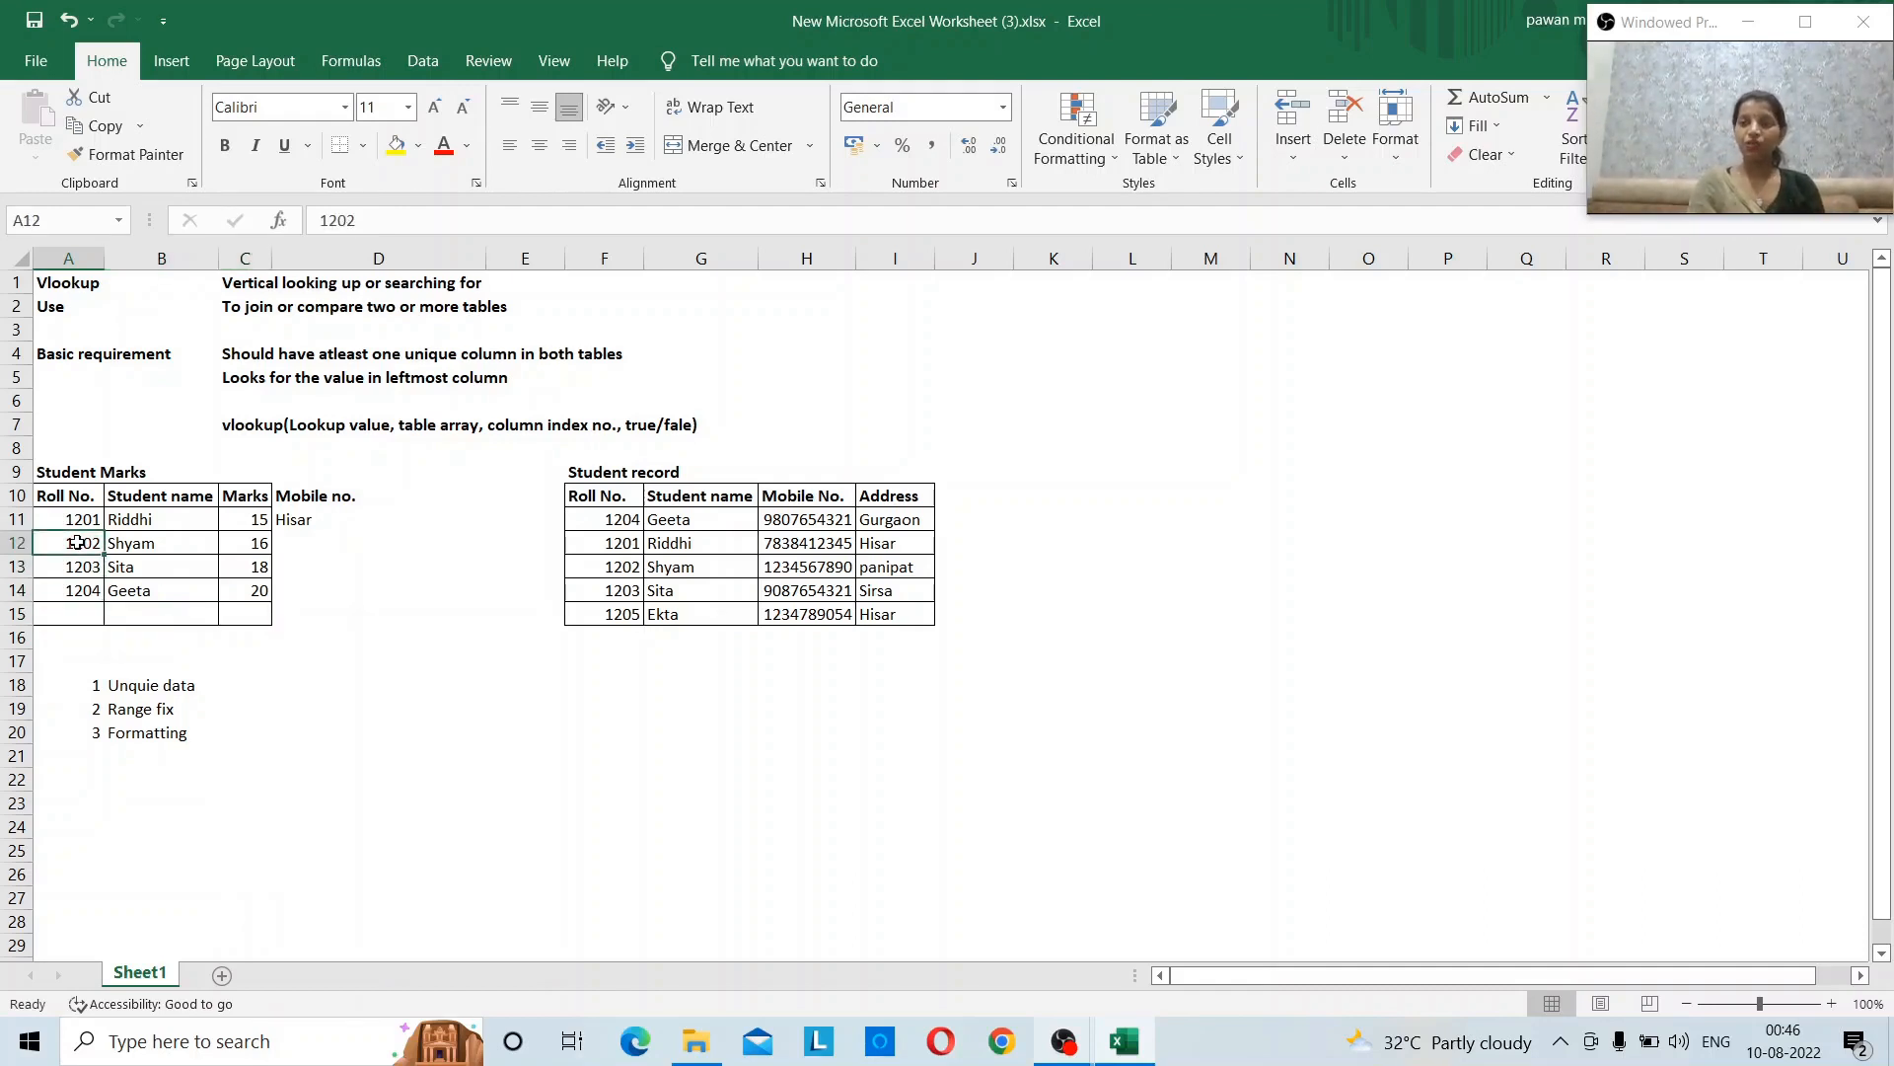
# - Copy the VLOOKUP formula from D11 into D12 with its relative table array
pyautogui.press('Up')
pyautogui.press('Right')
pyautogui.press('Right')
pyautogui.press('Right')
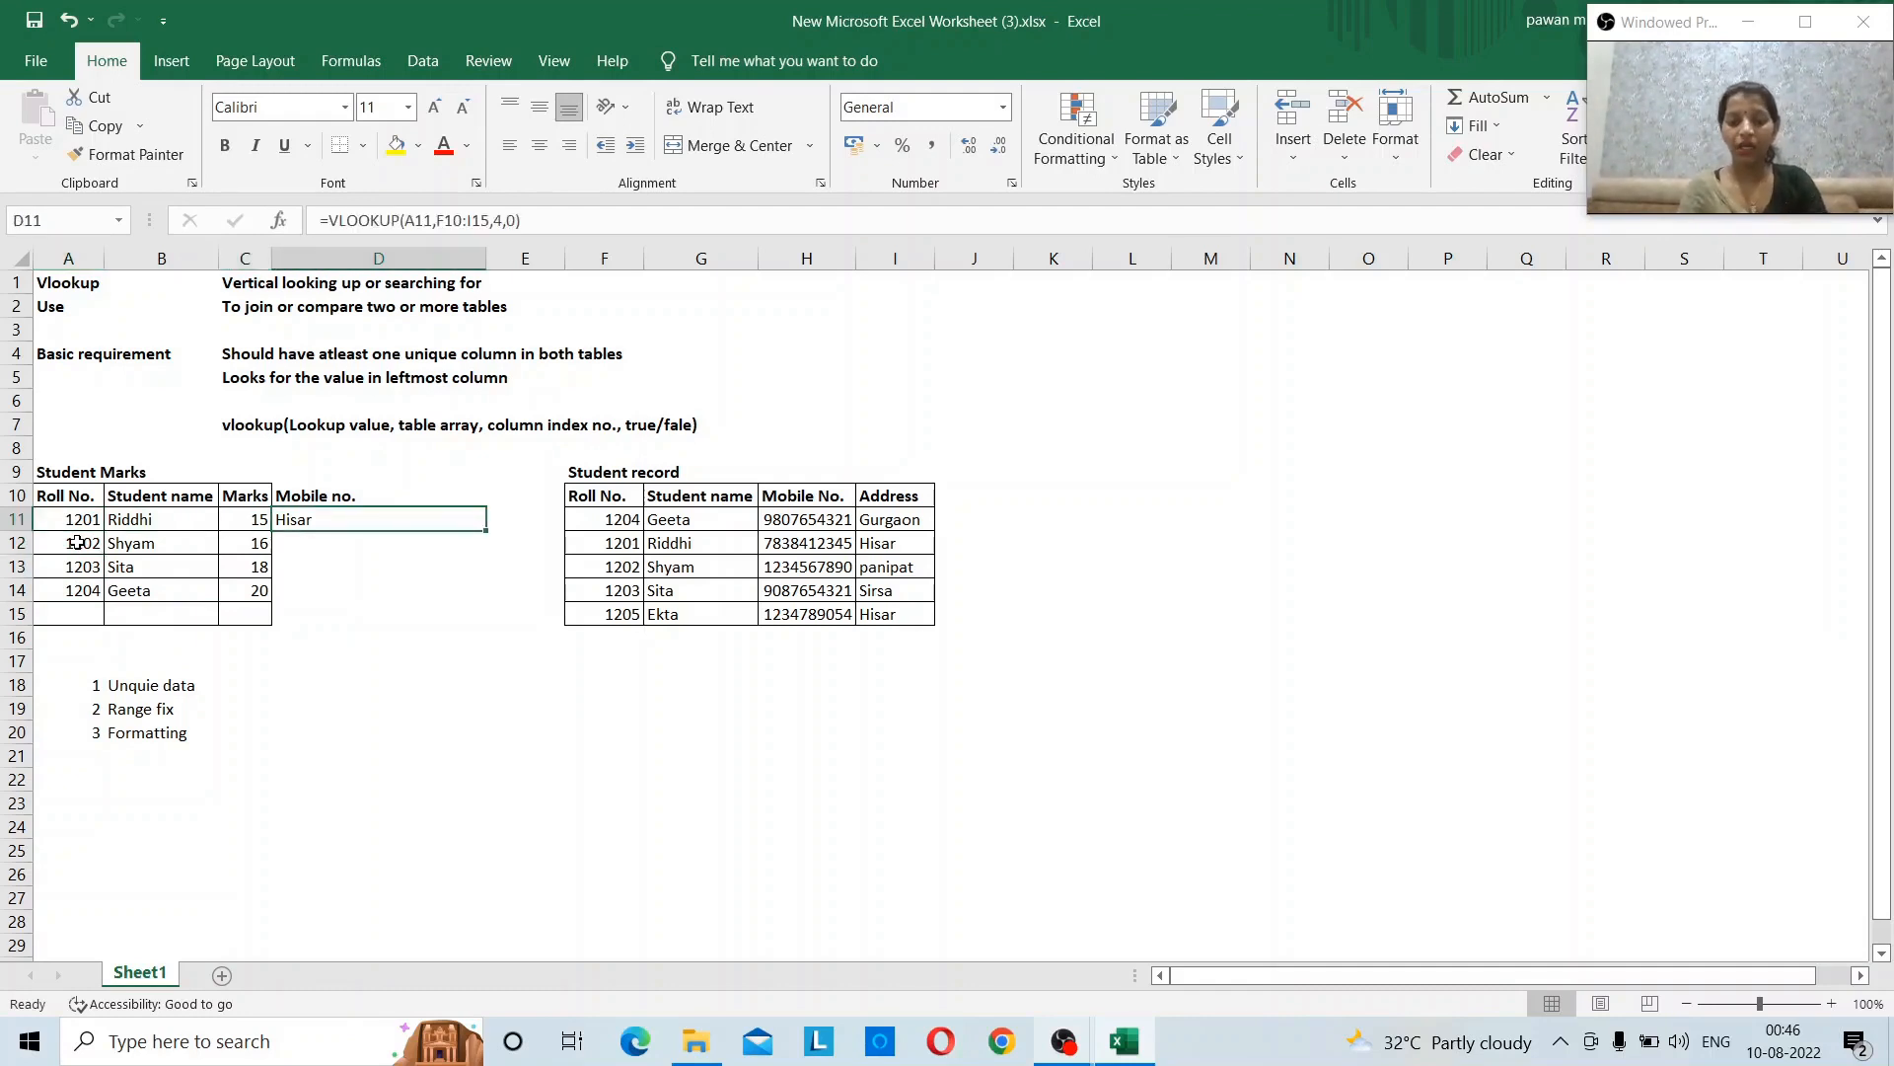
pyautogui.hotkey('ctrl', 'c')
pyautogui.press('Down')
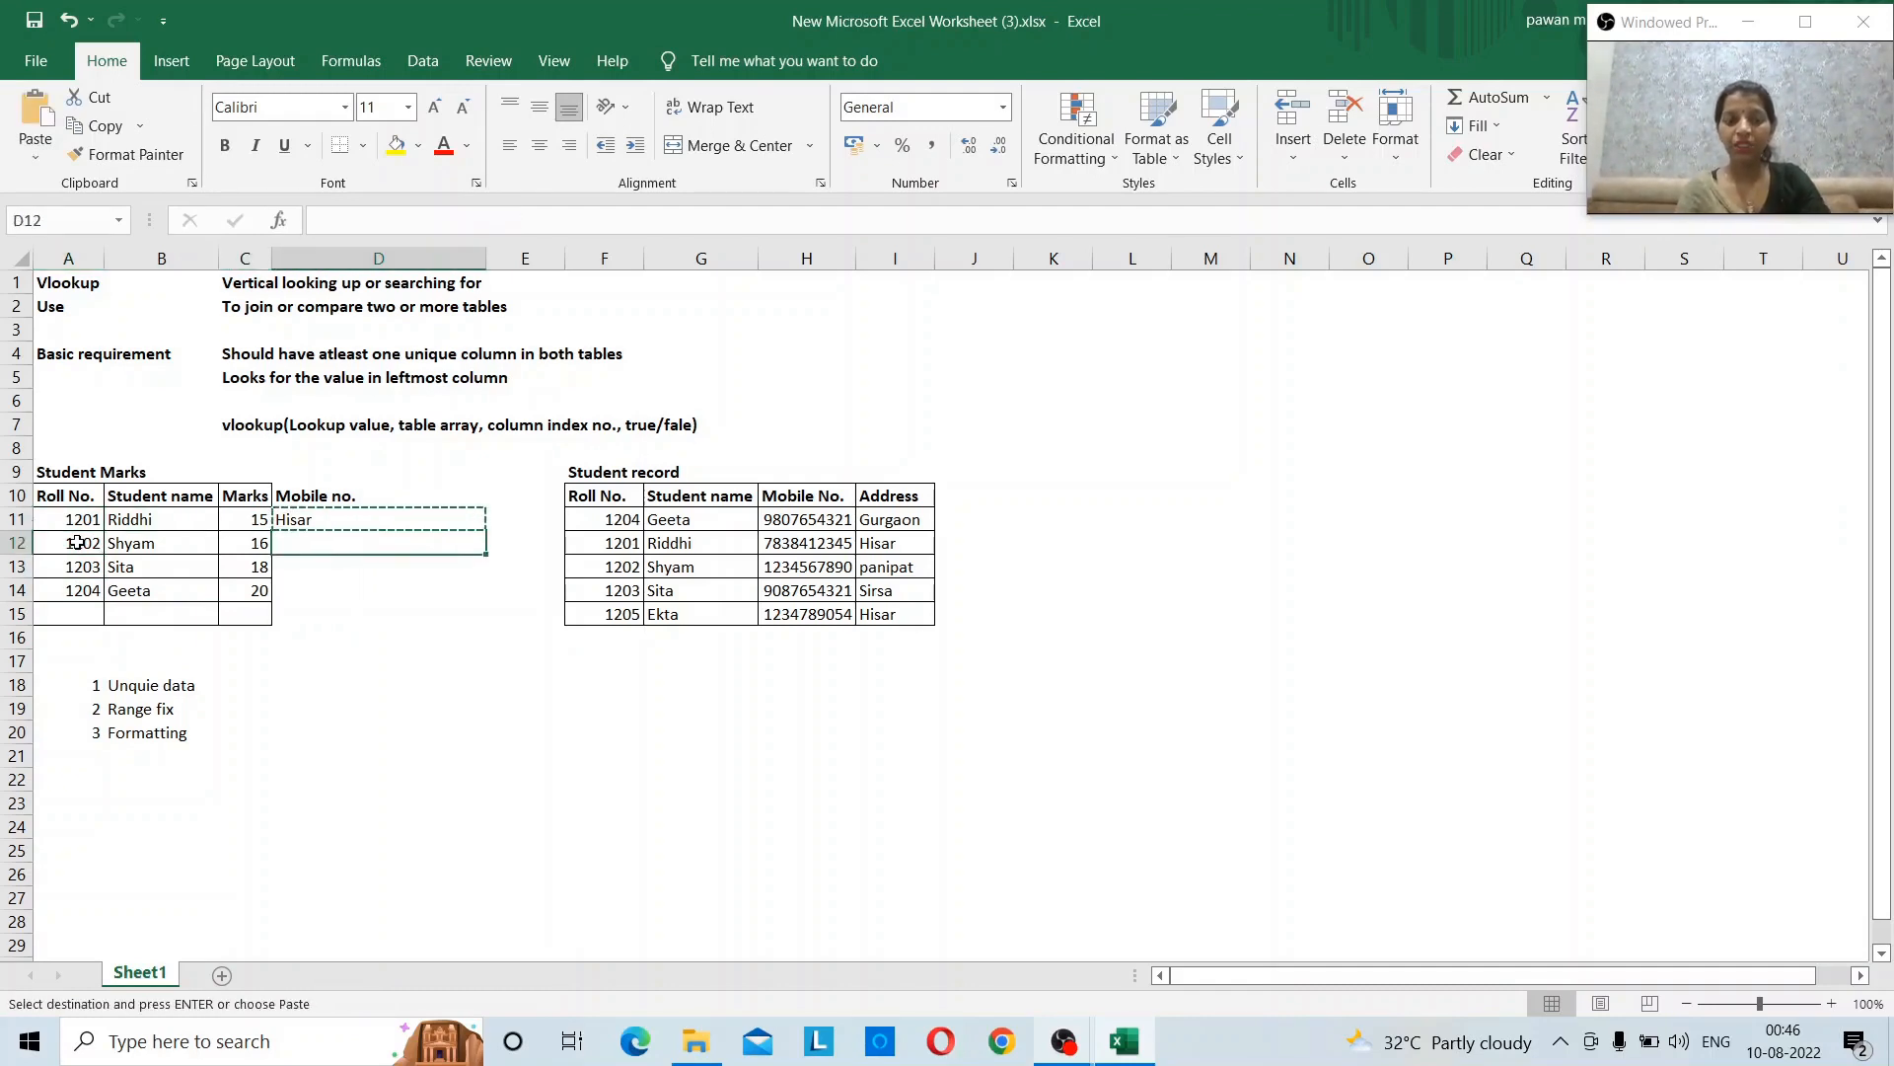
pyautogui.hotkey('ctrl', 'v')
# - Compare the table array ranges used by the VLOOKUP formulas in D11 and D12
pyautogui.press('Up')
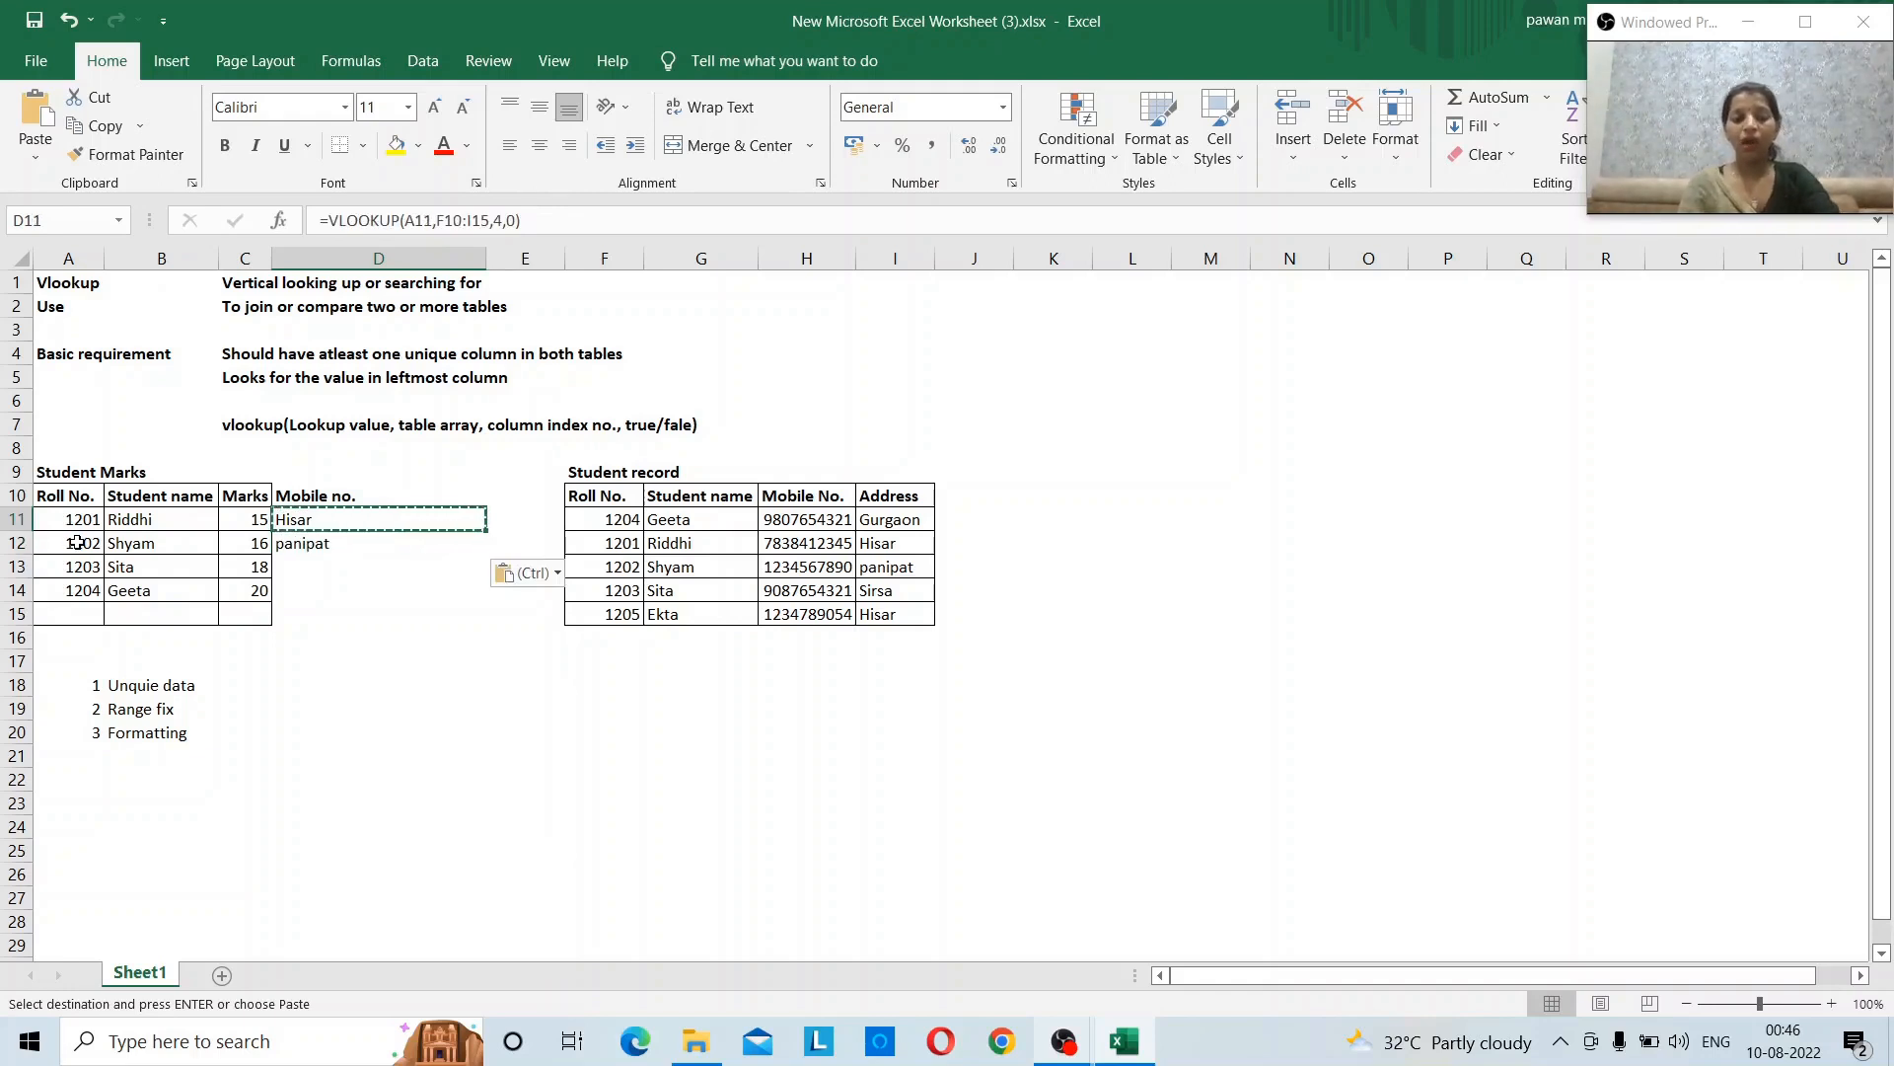
pyautogui.press('F2')
pyautogui.press('Return')
pyautogui.press('F2')
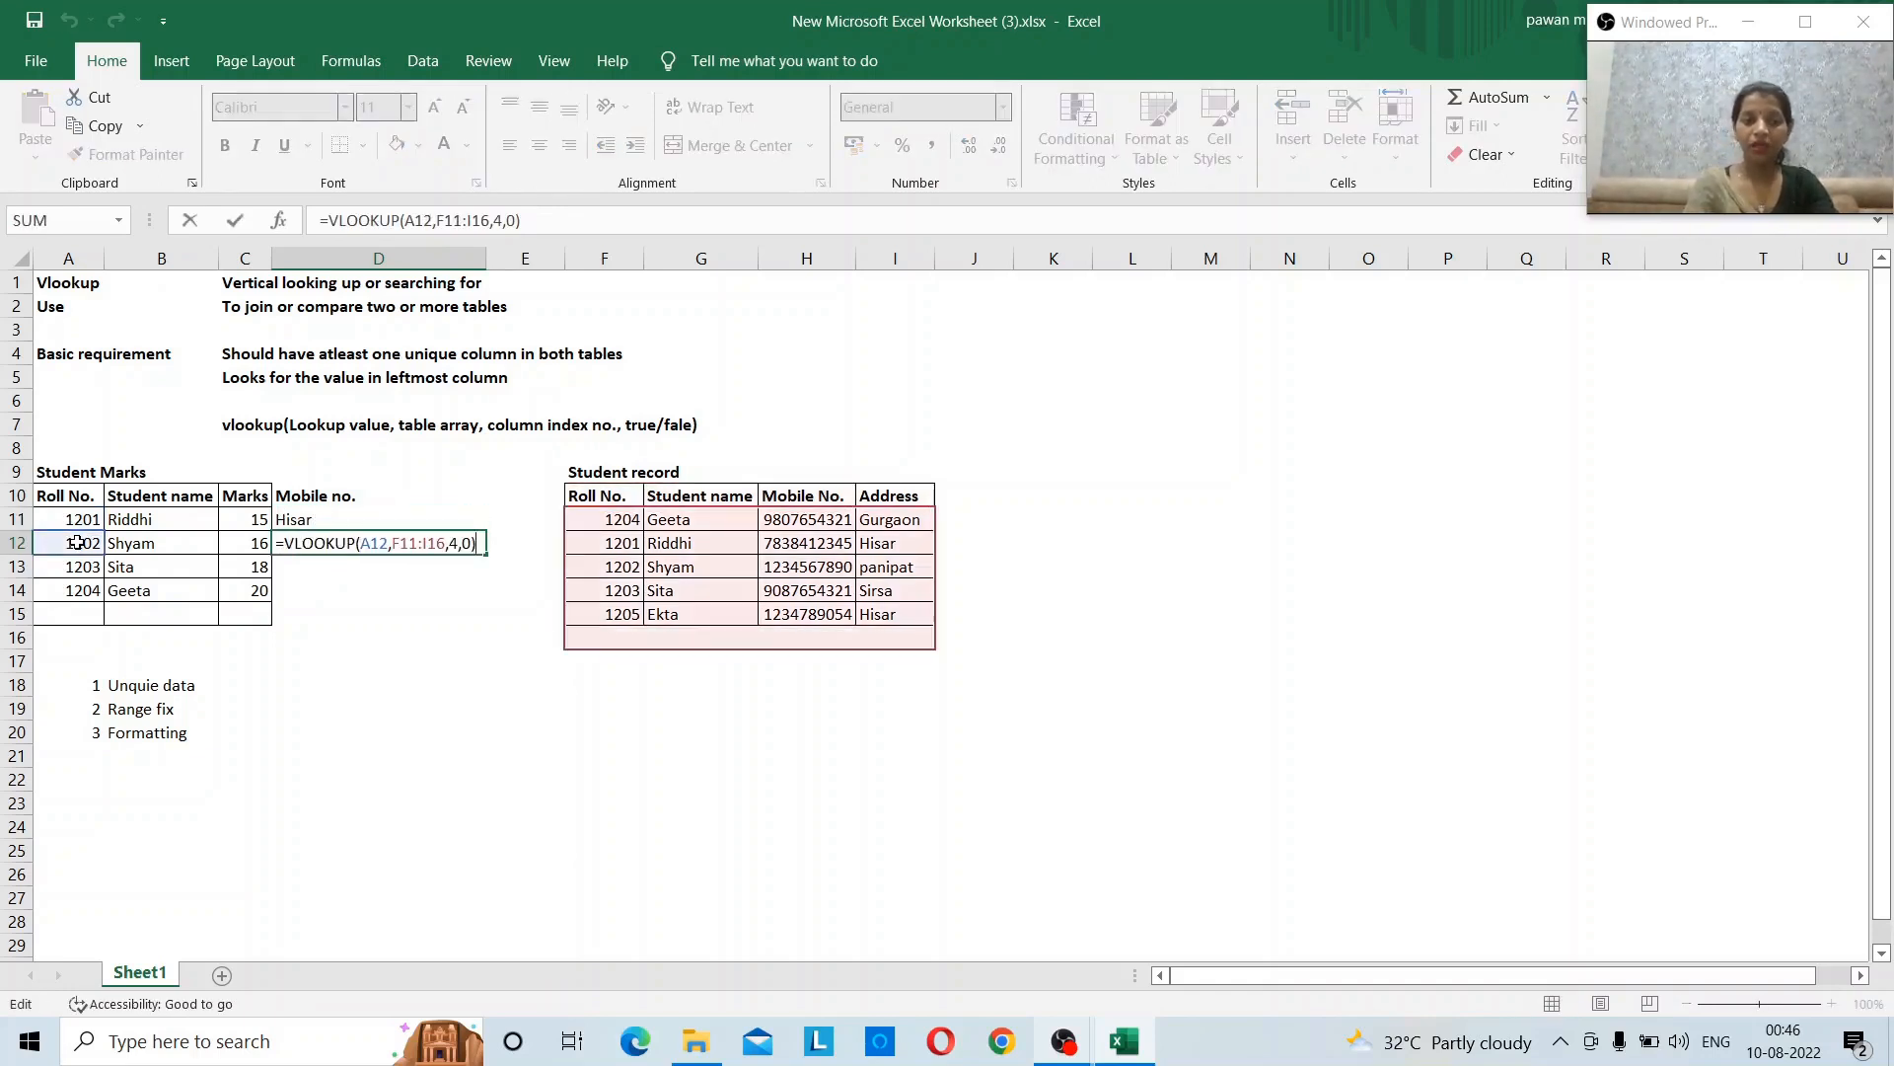
pyautogui.press('Escape')
pyautogui.press('Up')
pyautogui.press('F2')
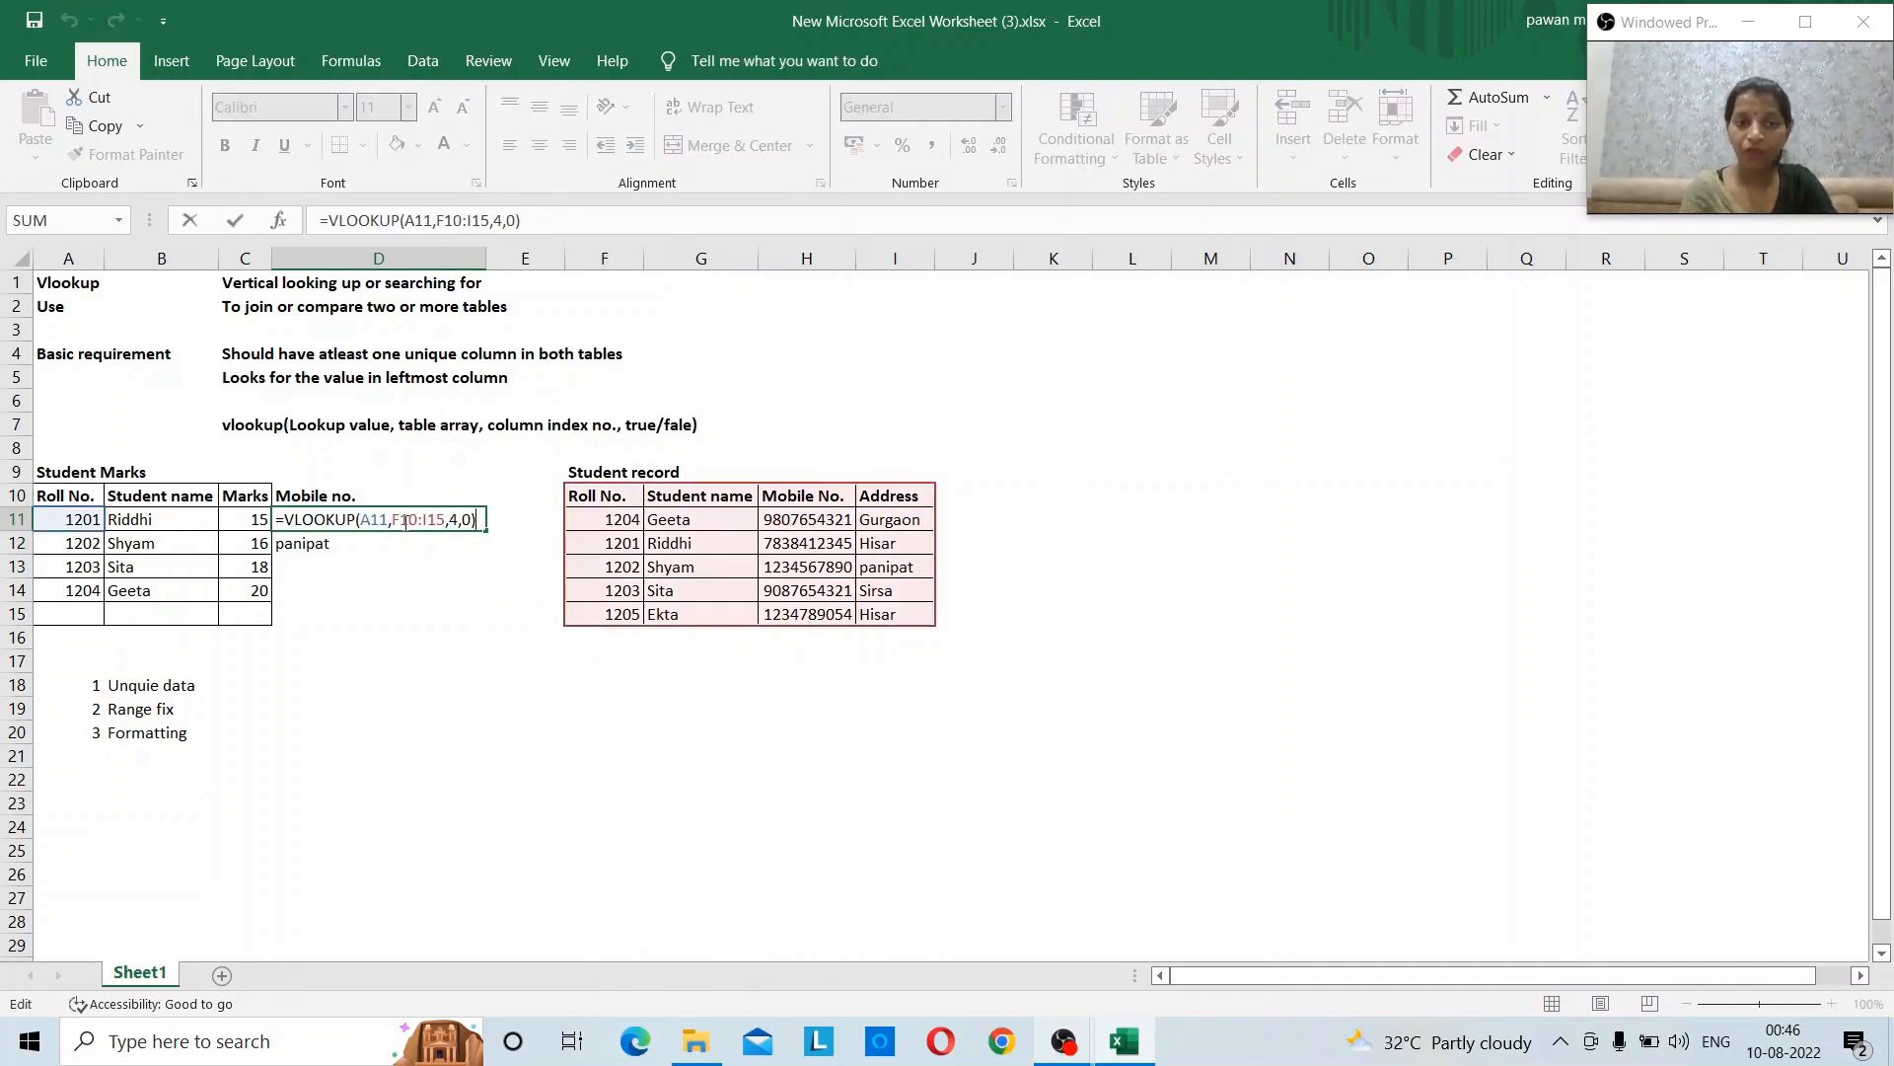
pyautogui.click(403, 520)
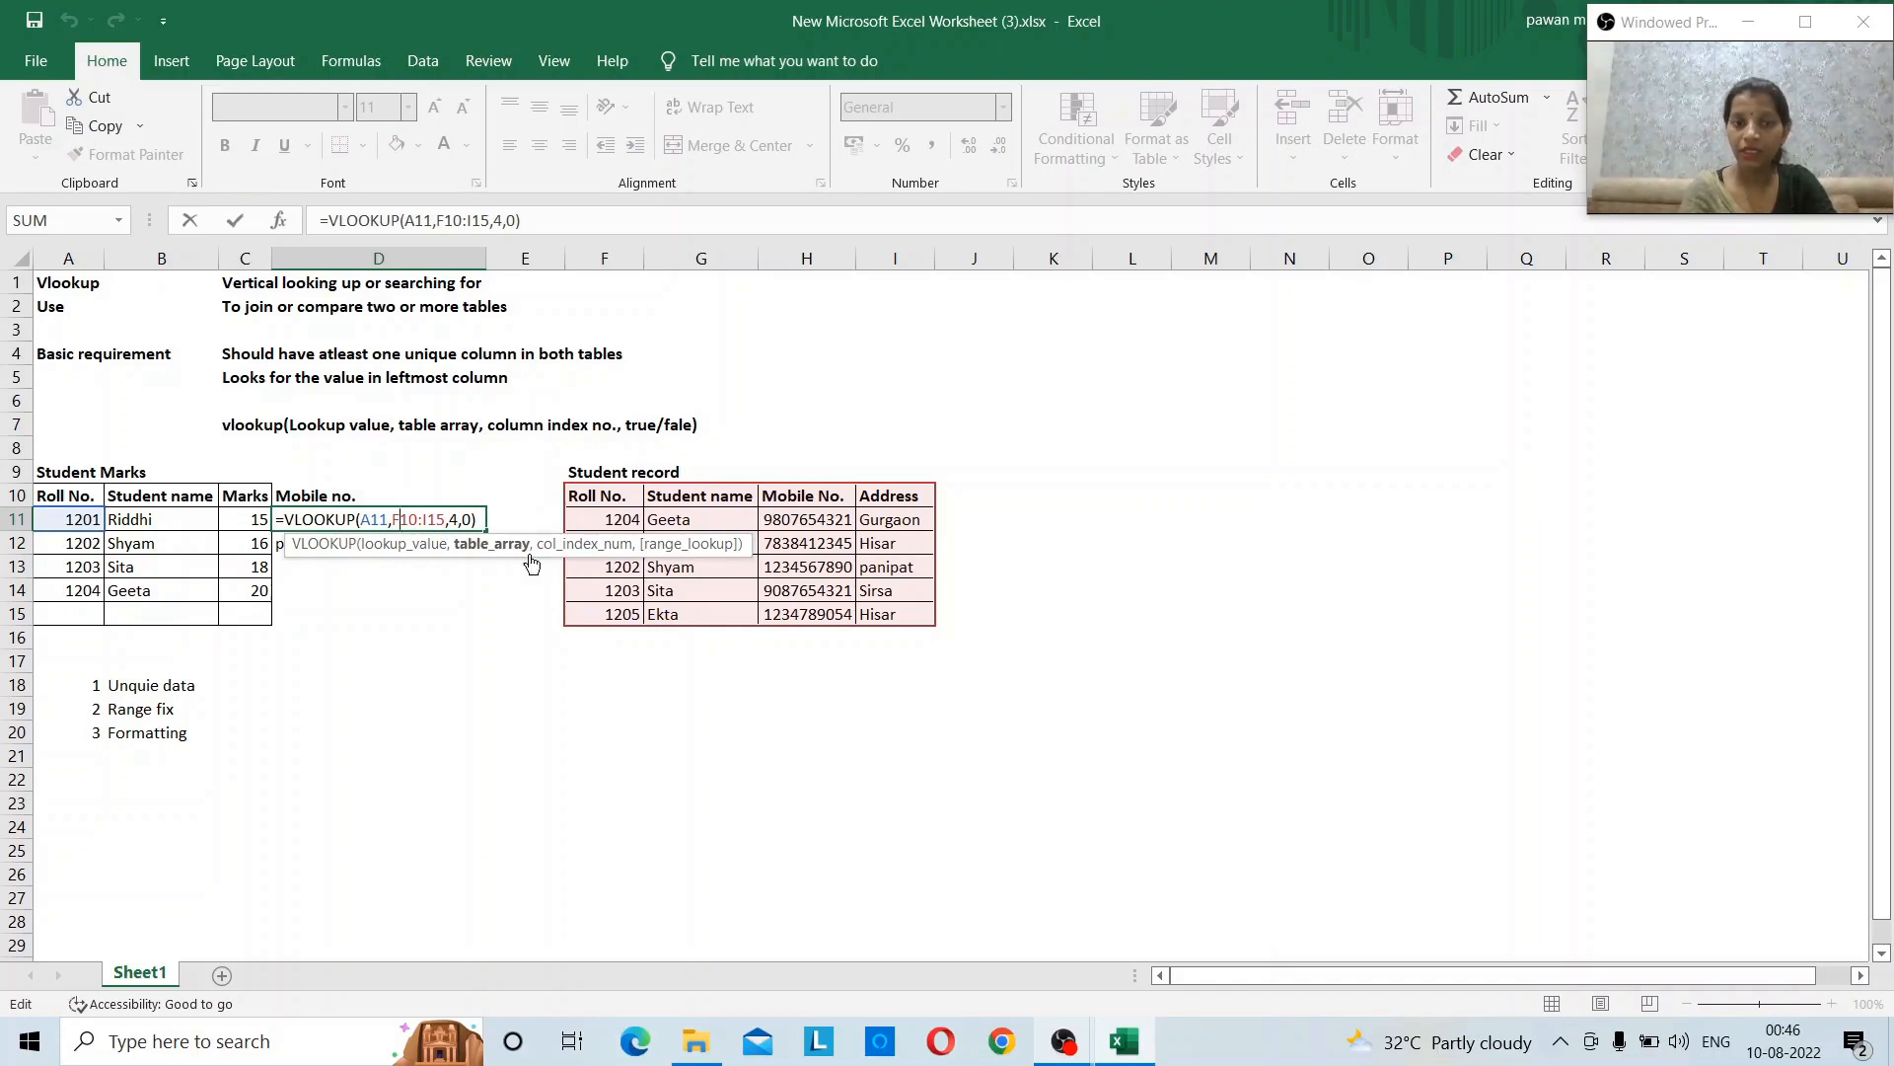
pyautogui.hotkey('ctrl', 'Return')
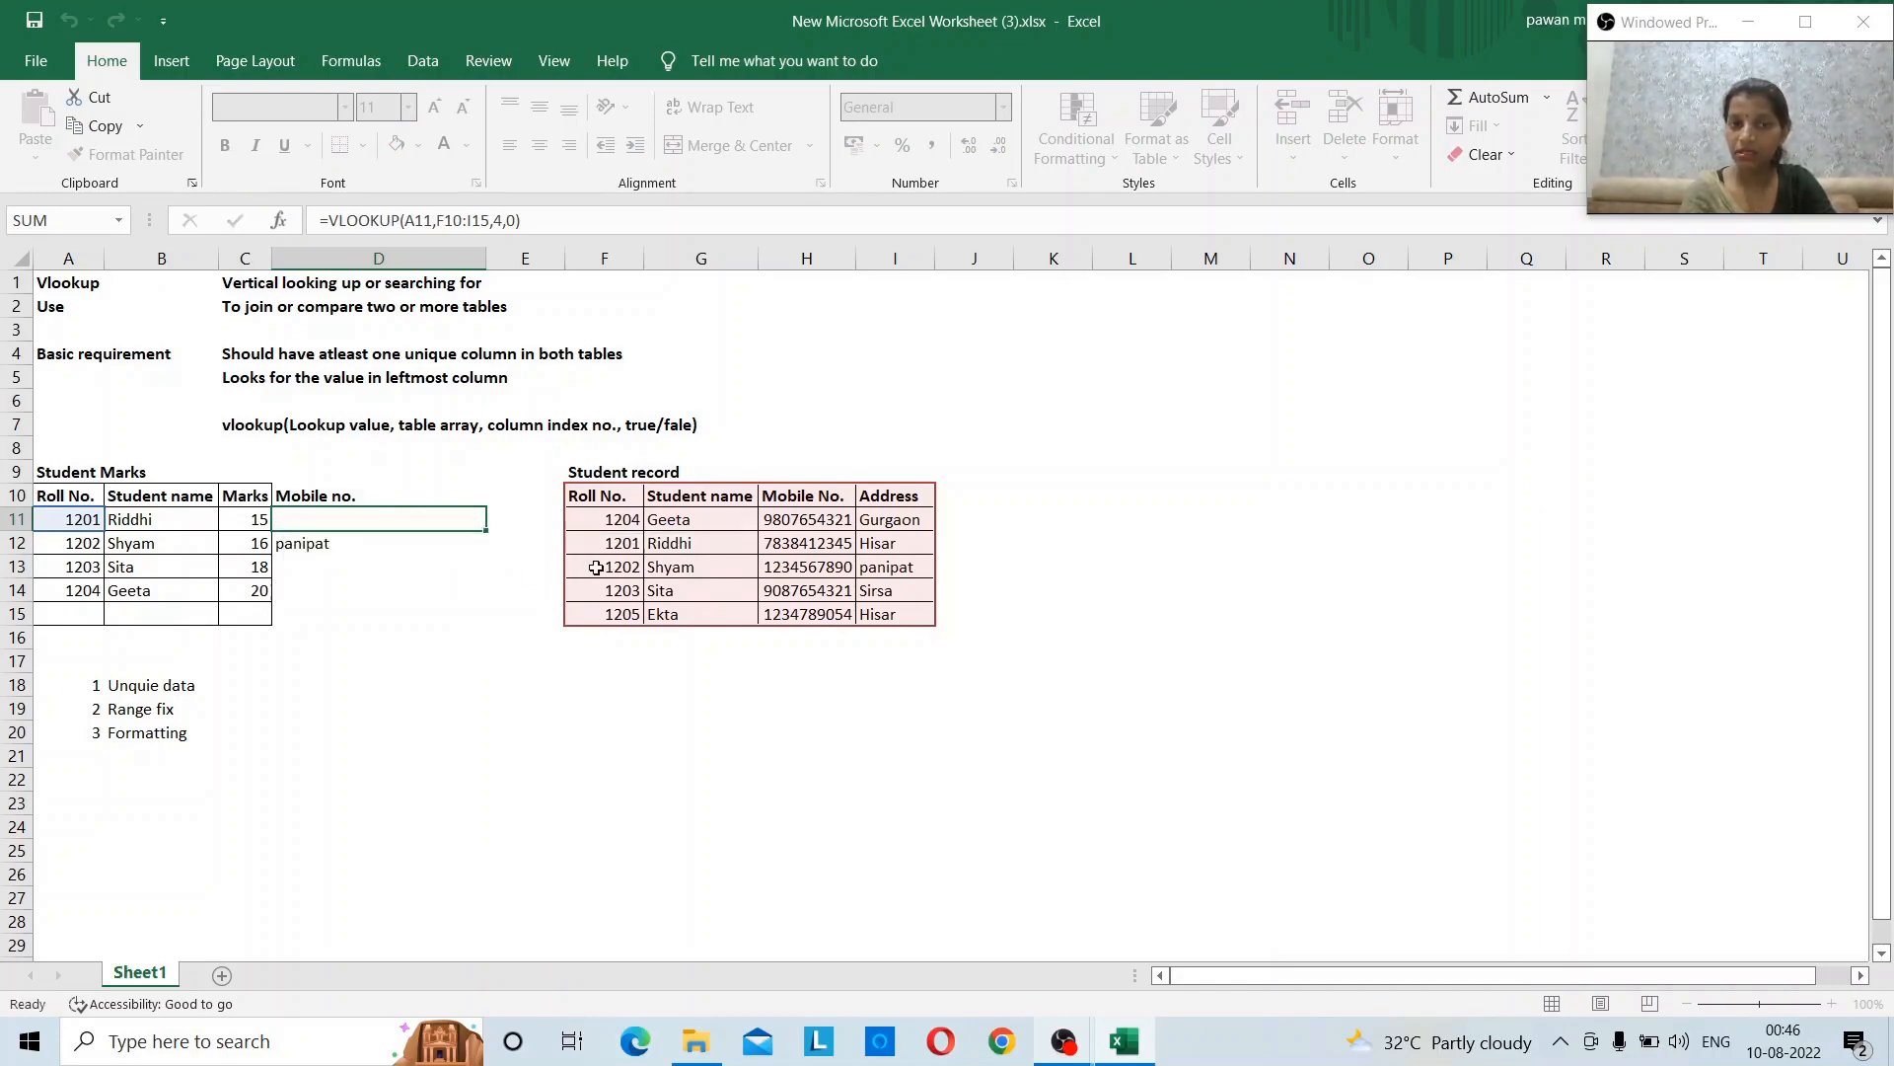
pyautogui.press('Down')
pyautogui.press('F2')
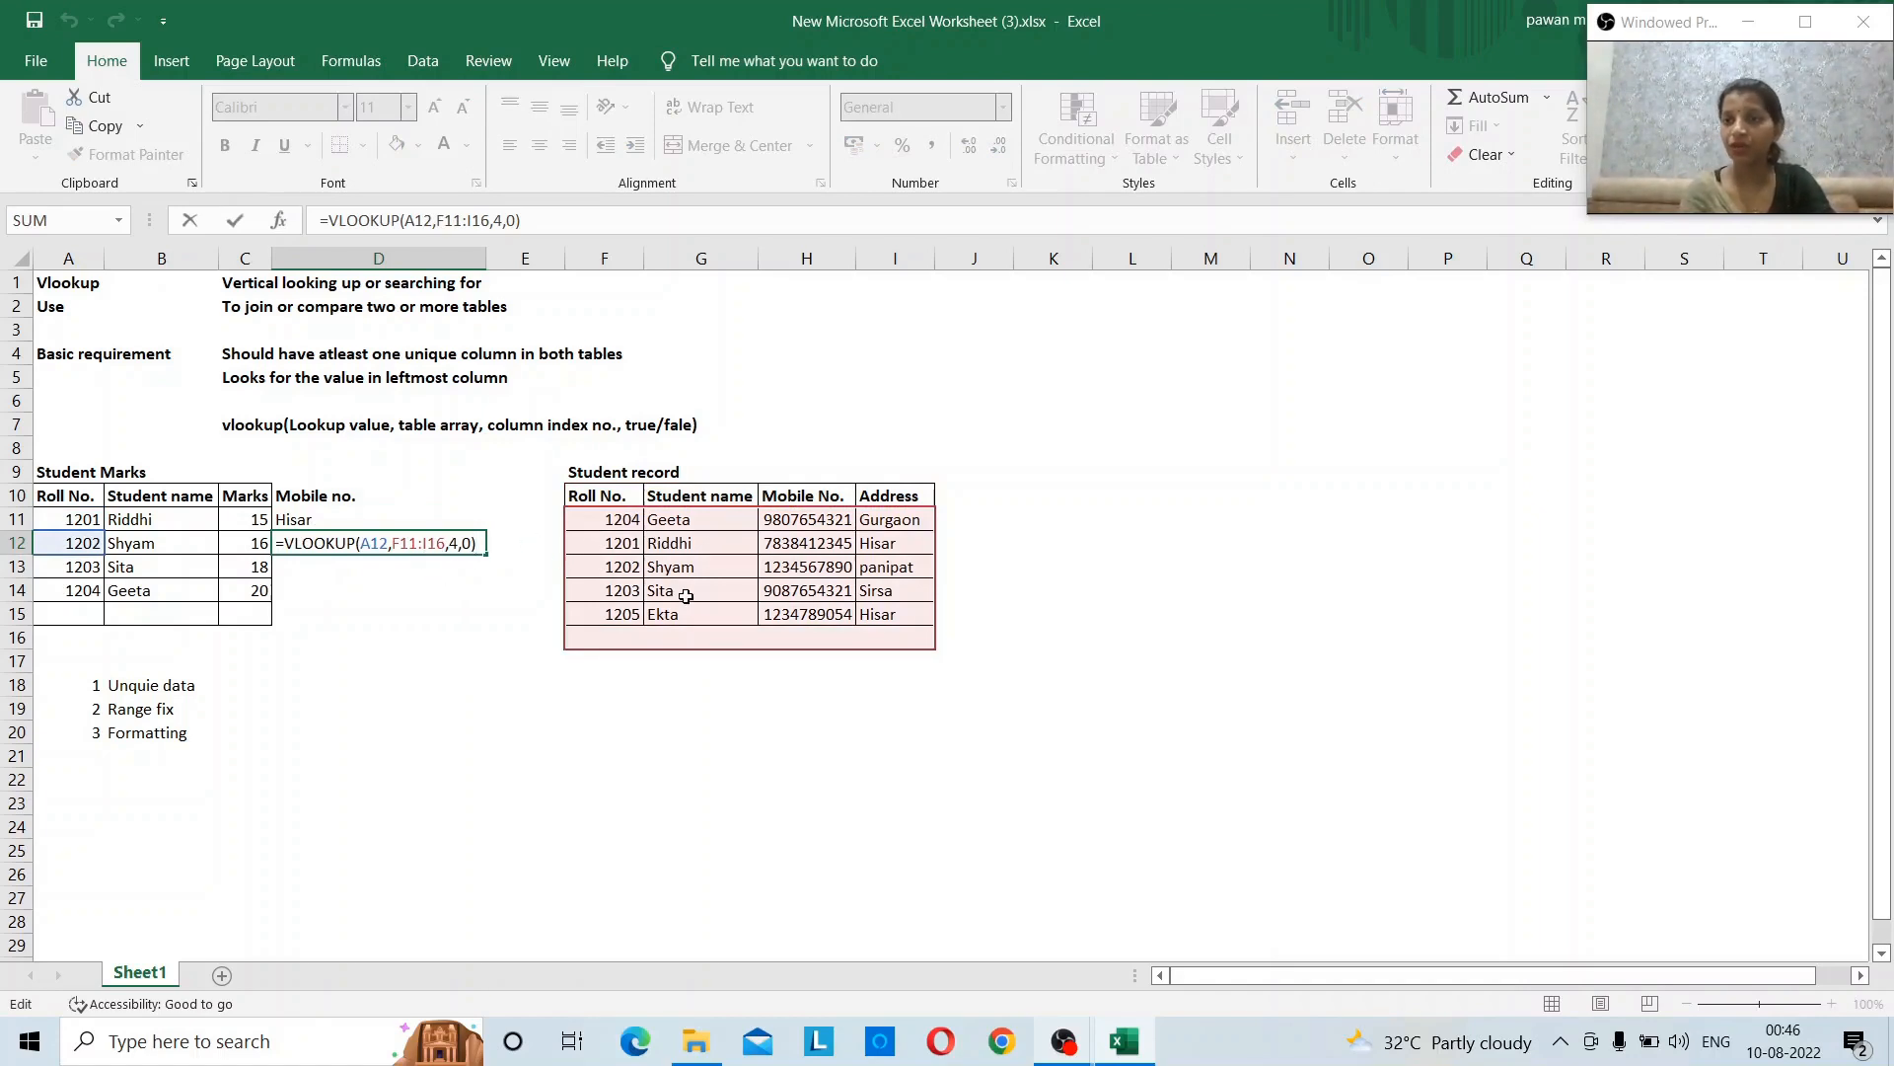
pyautogui.hotkey('ctrl', 'Return')
# - Lock the table array in the D11 formula as the absolute range $F$10:$I$15 and commit it
pyautogui.press('Up')
pyautogui.press('Up')
pyautogui.press('Down')
pyautogui.press('F2')
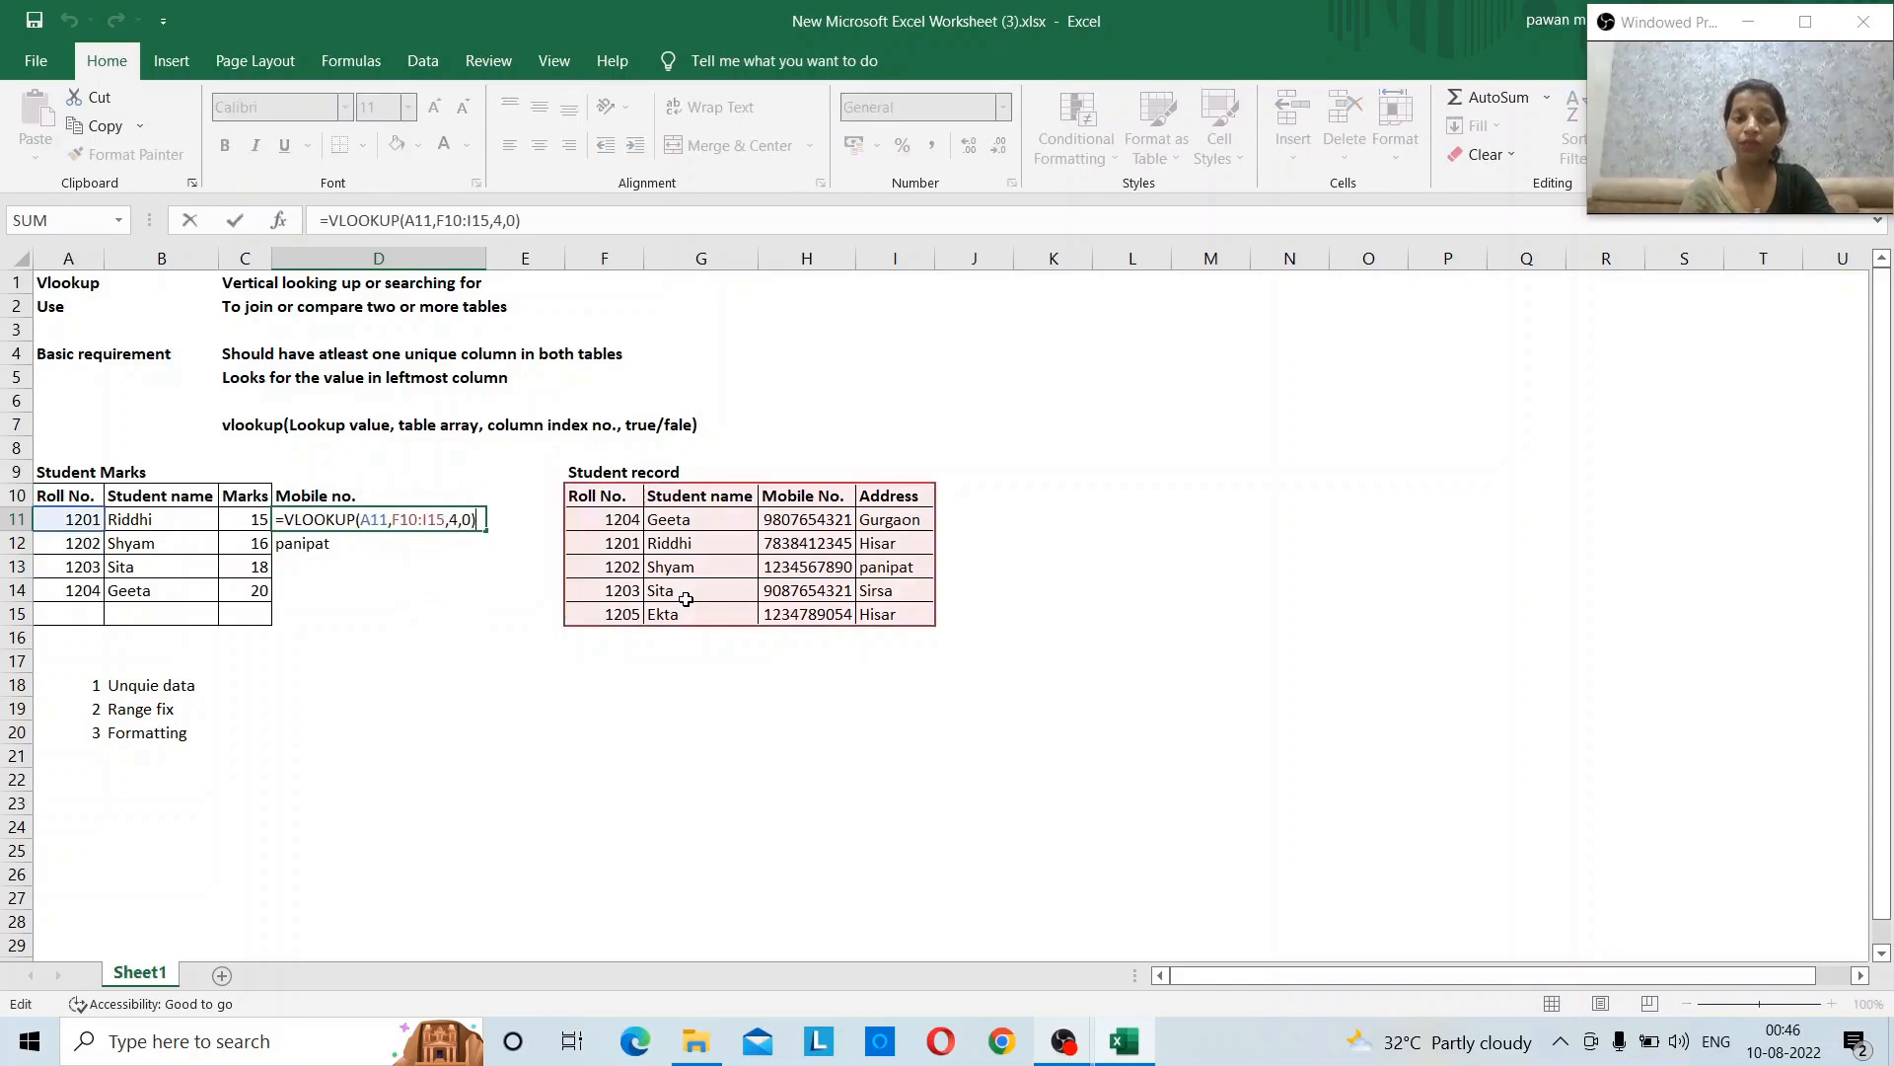
pyautogui.press('Left')
pyautogui.press('Left')
pyautogui.press('Left')
pyautogui.press('Left')
pyautogui.press('Left')
pyautogui.press('Left')
pyautogui.press('Left')
pyautogui.press('Left')
pyautogui.press('Left')
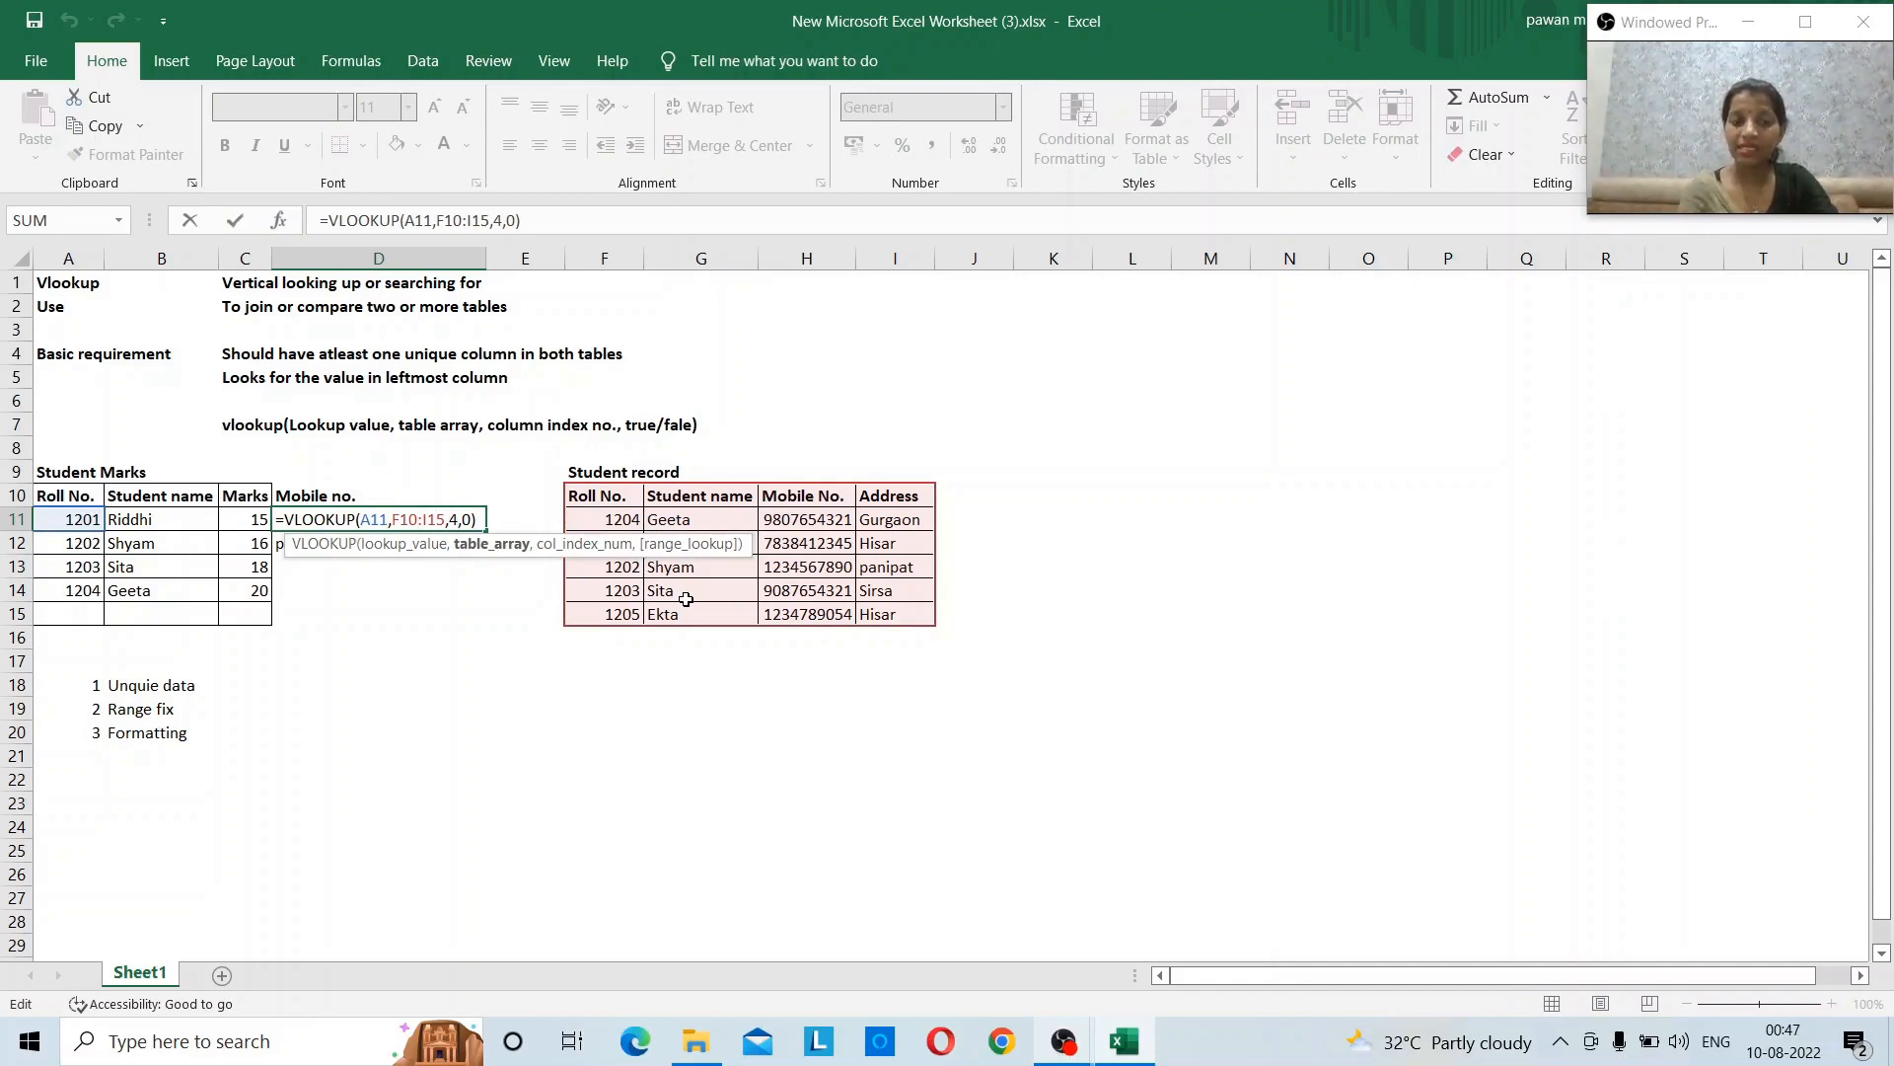
pyautogui.press('F4')
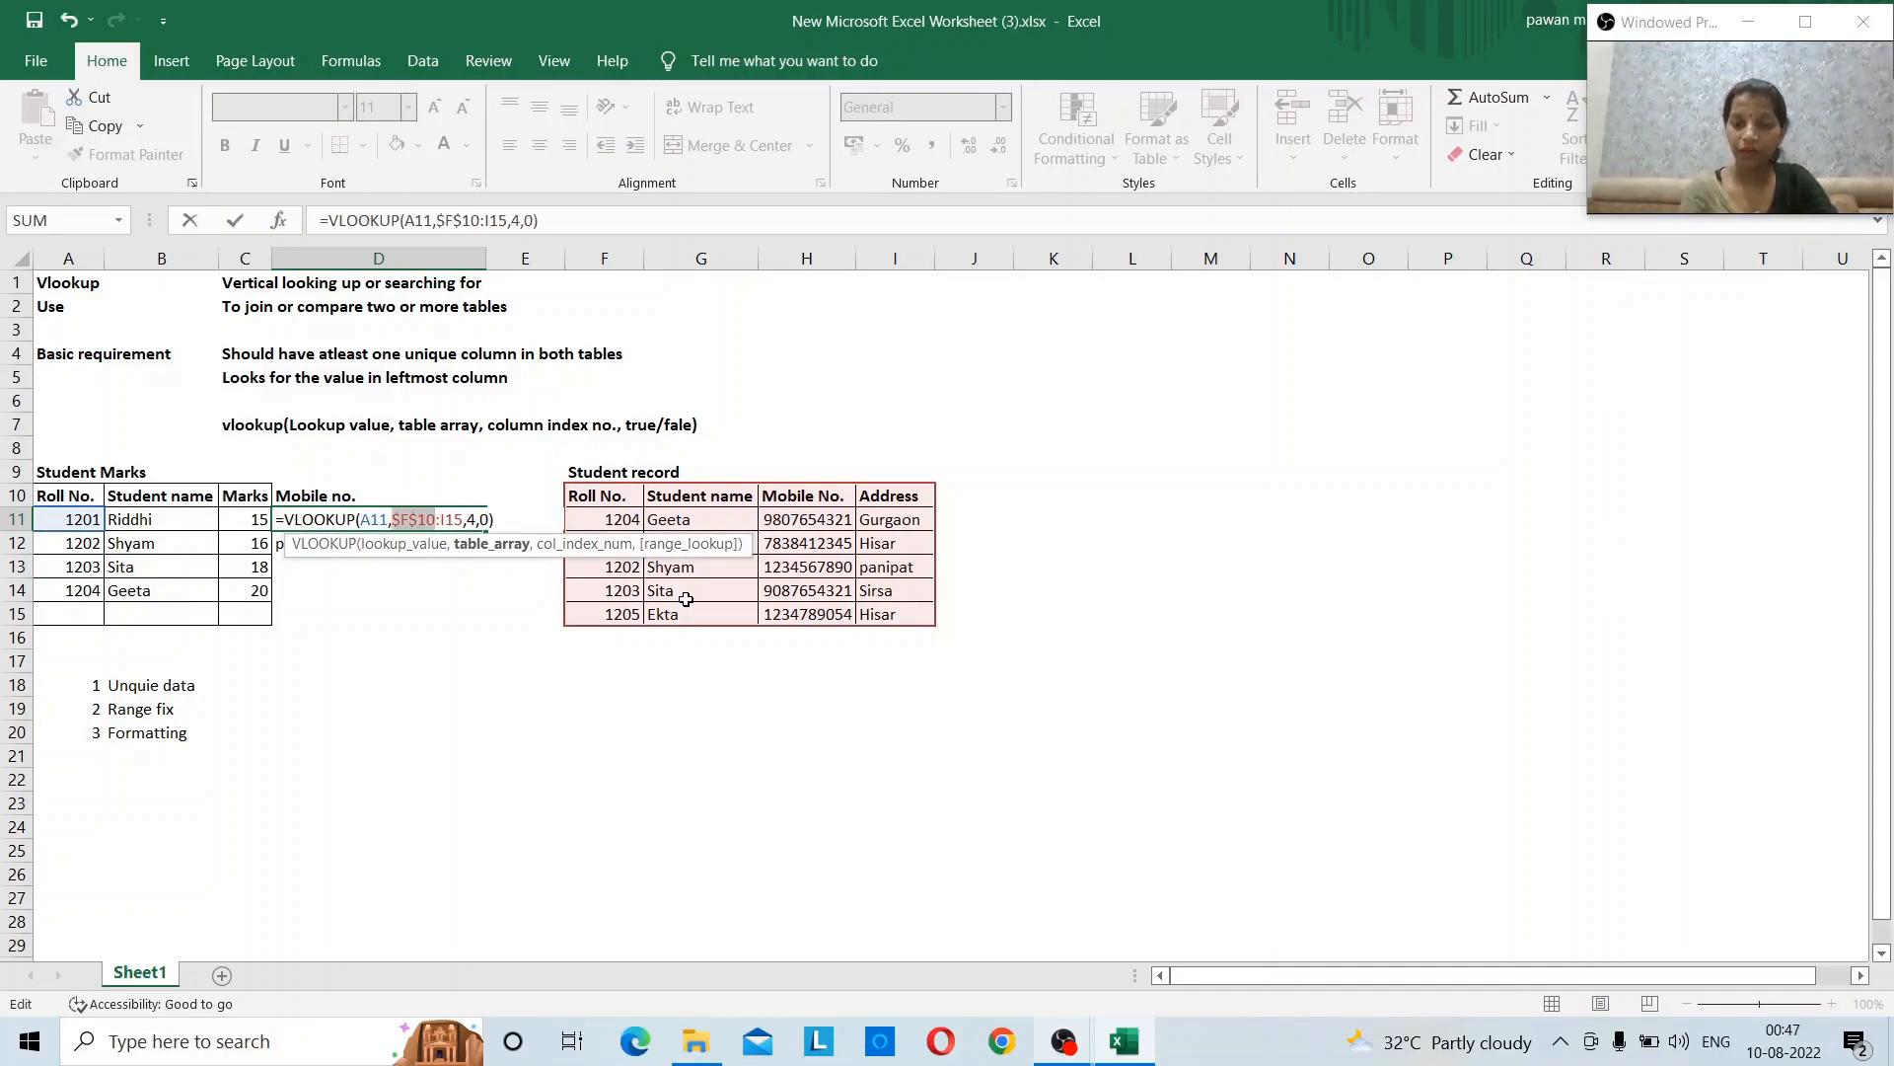
pyautogui.press('Right')
pyautogui.press('Right')
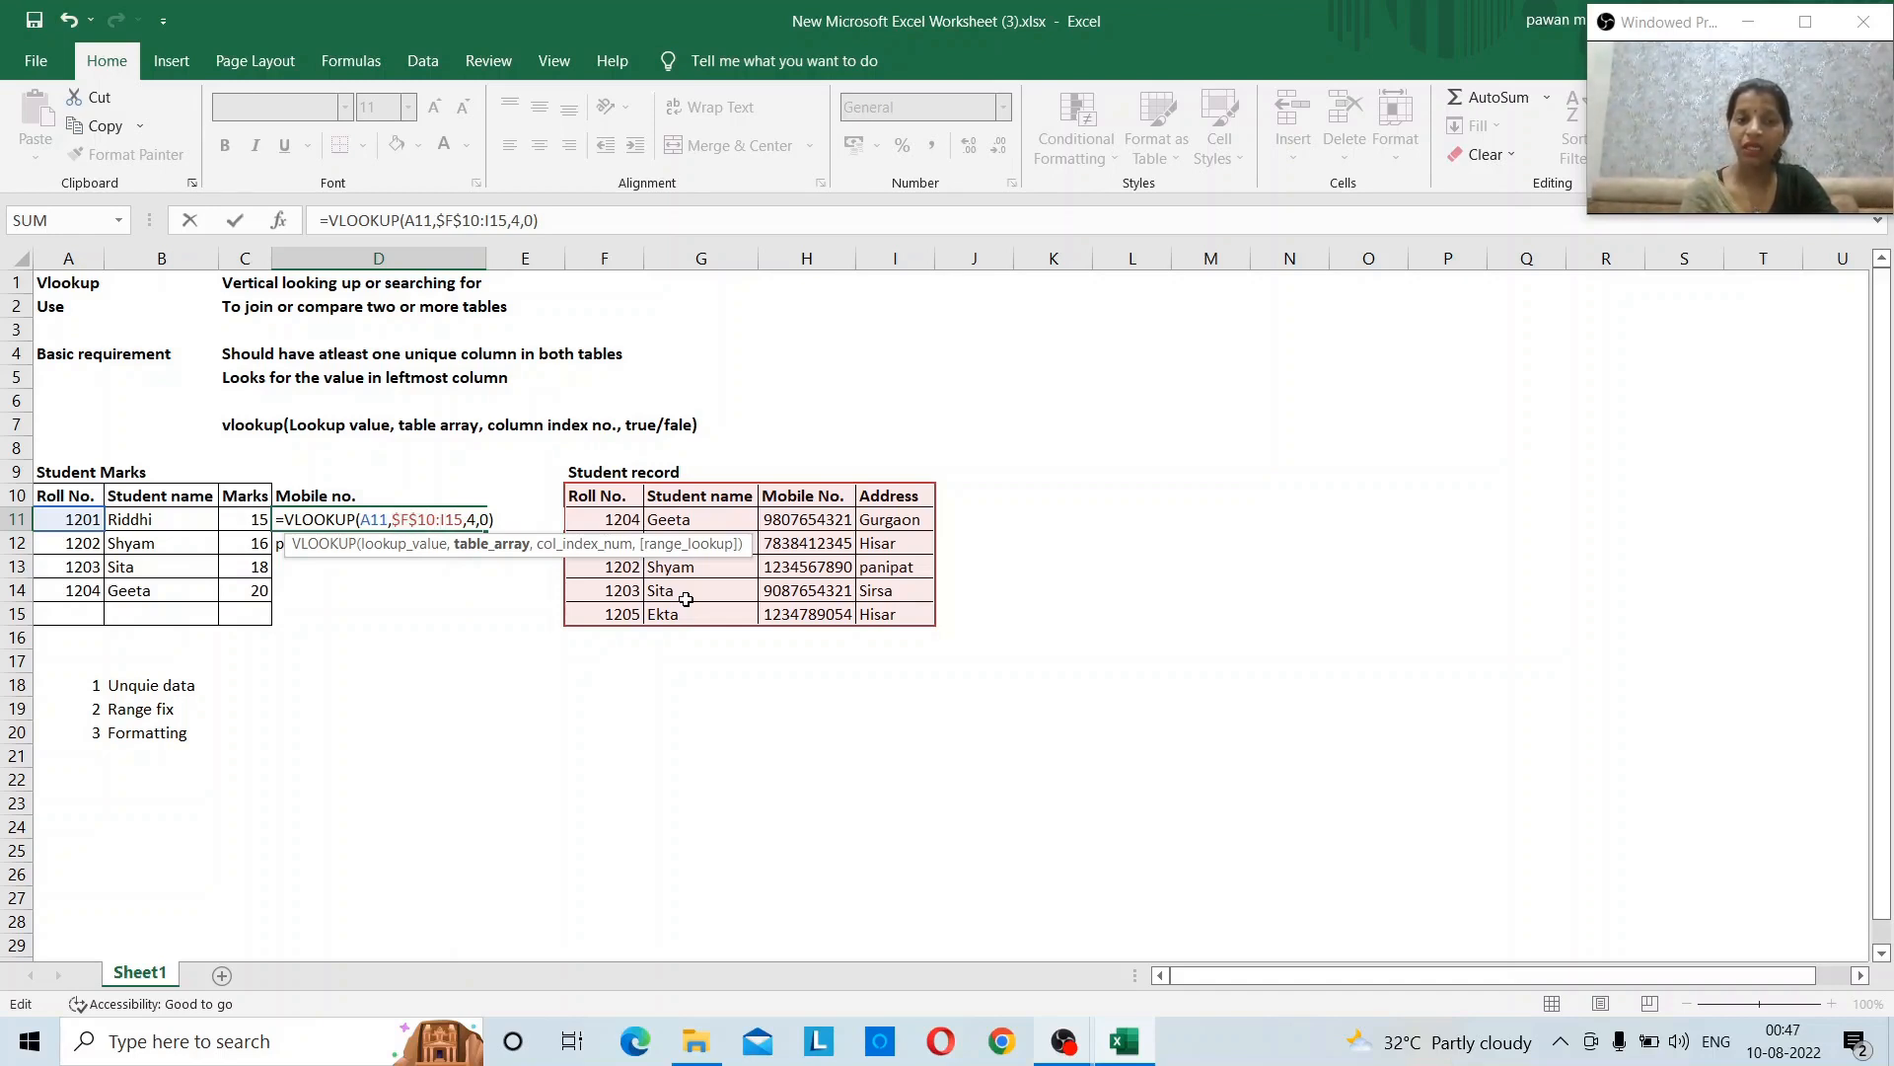
pyautogui.press('F4')
pyautogui.press('Return')
pyautogui.press('Up')
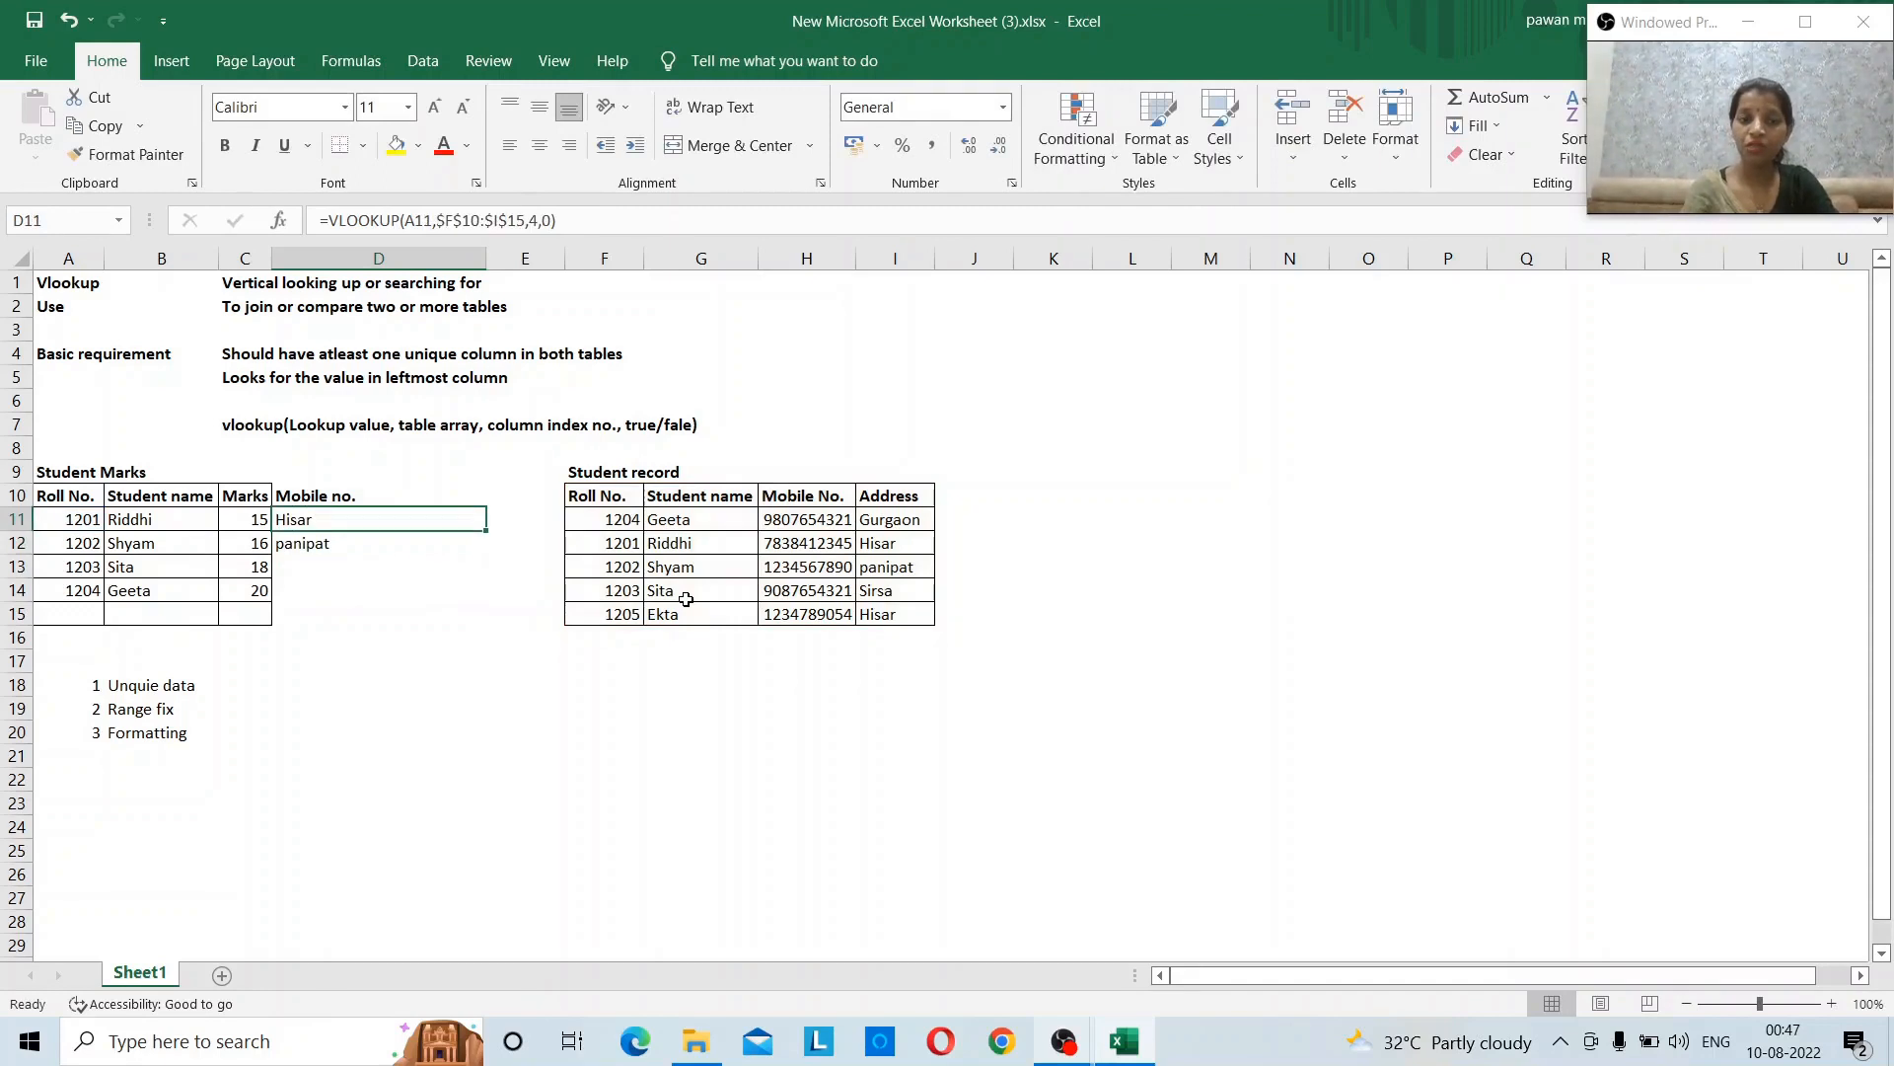
# - Inspect the dollar signs in the absolute table array of the D11 formula
pyautogui.press('F2')
pyautogui.press('Left')
pyautogui.press('Left')
pyautogui.press('Left')
pyautogui.press('Left')
pyautogui.press('Left')
pyautogui.press('Left')
pyautogui.press('Left')
pyautogui.press('Left')
pyautogui.press('Left')
pyautogui.press('Left')
pyautogui.press('Left')
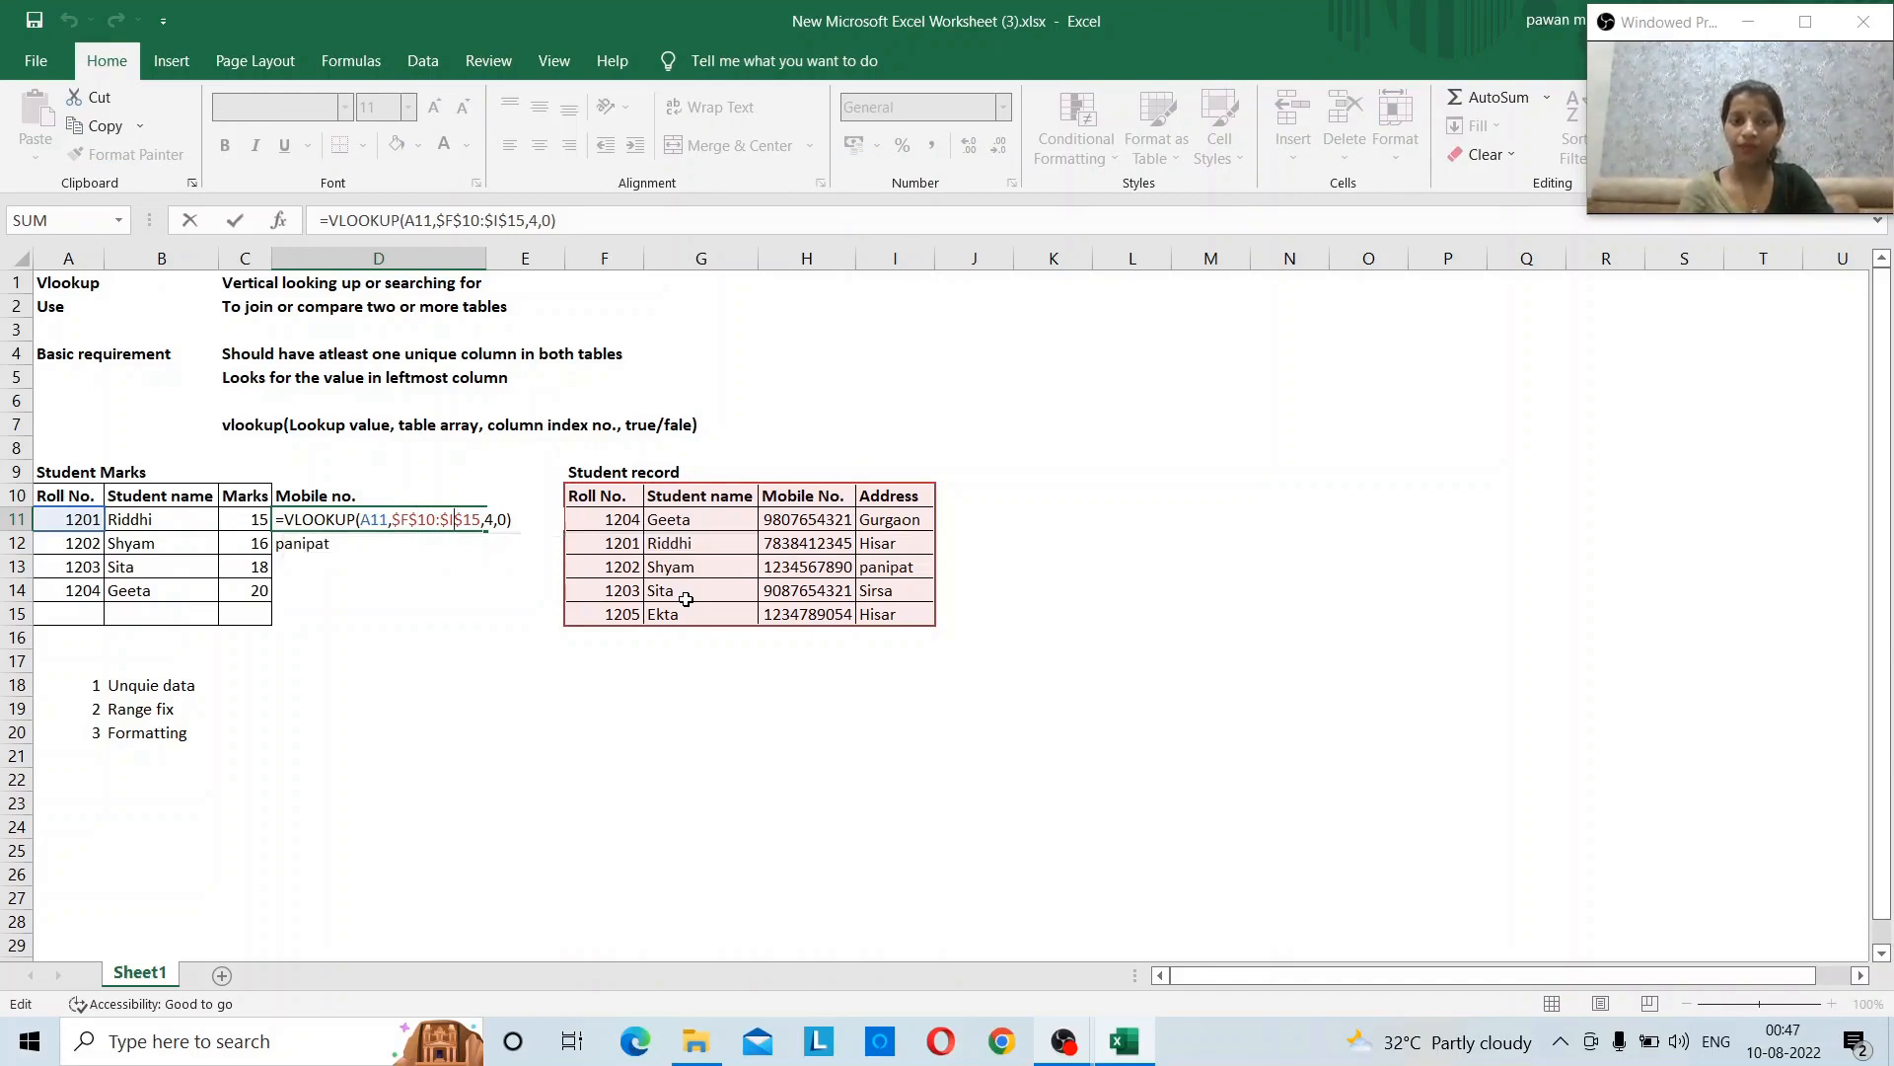
pyautogui.press('Return')
# - Copy the D11 formula with its fixed table array over the formula in D12
pyautogui.press('Up')
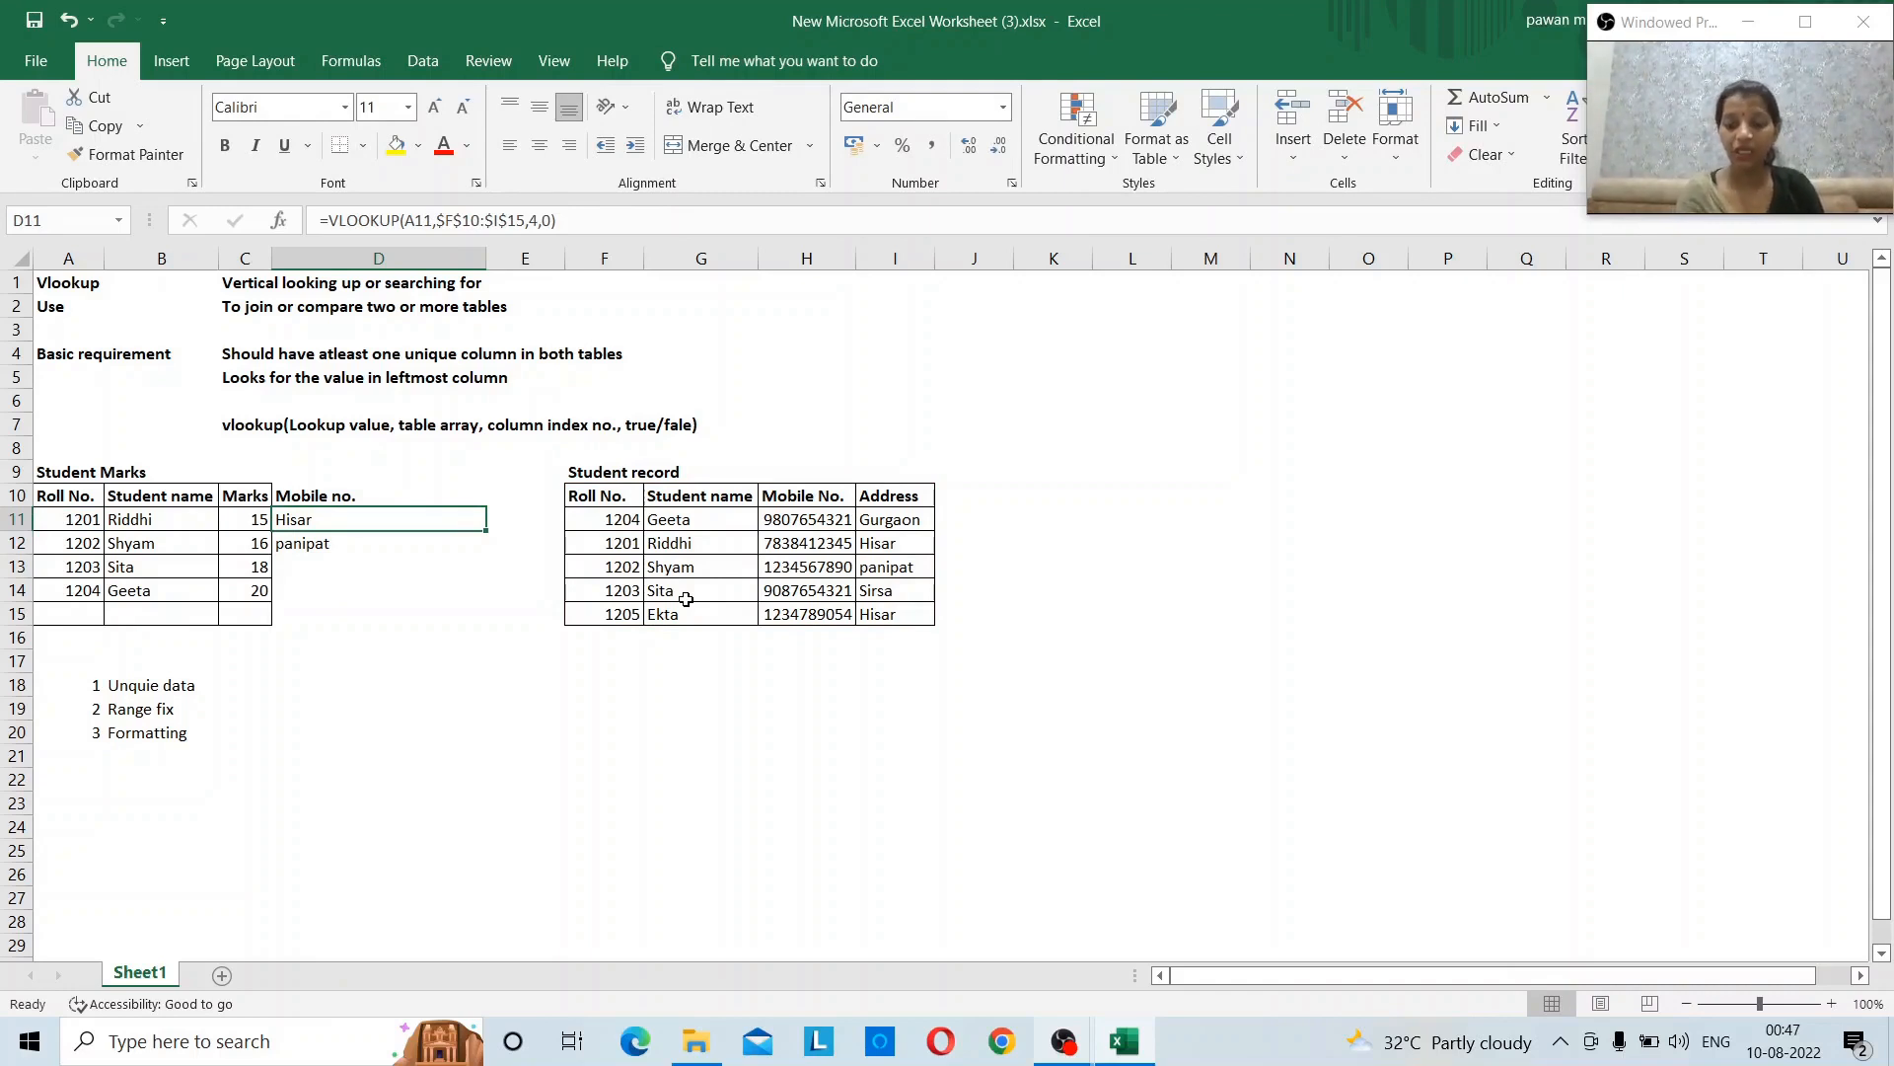
pyautogui.hotkey('ctrl', 'c')
pyautogui.press('Down')
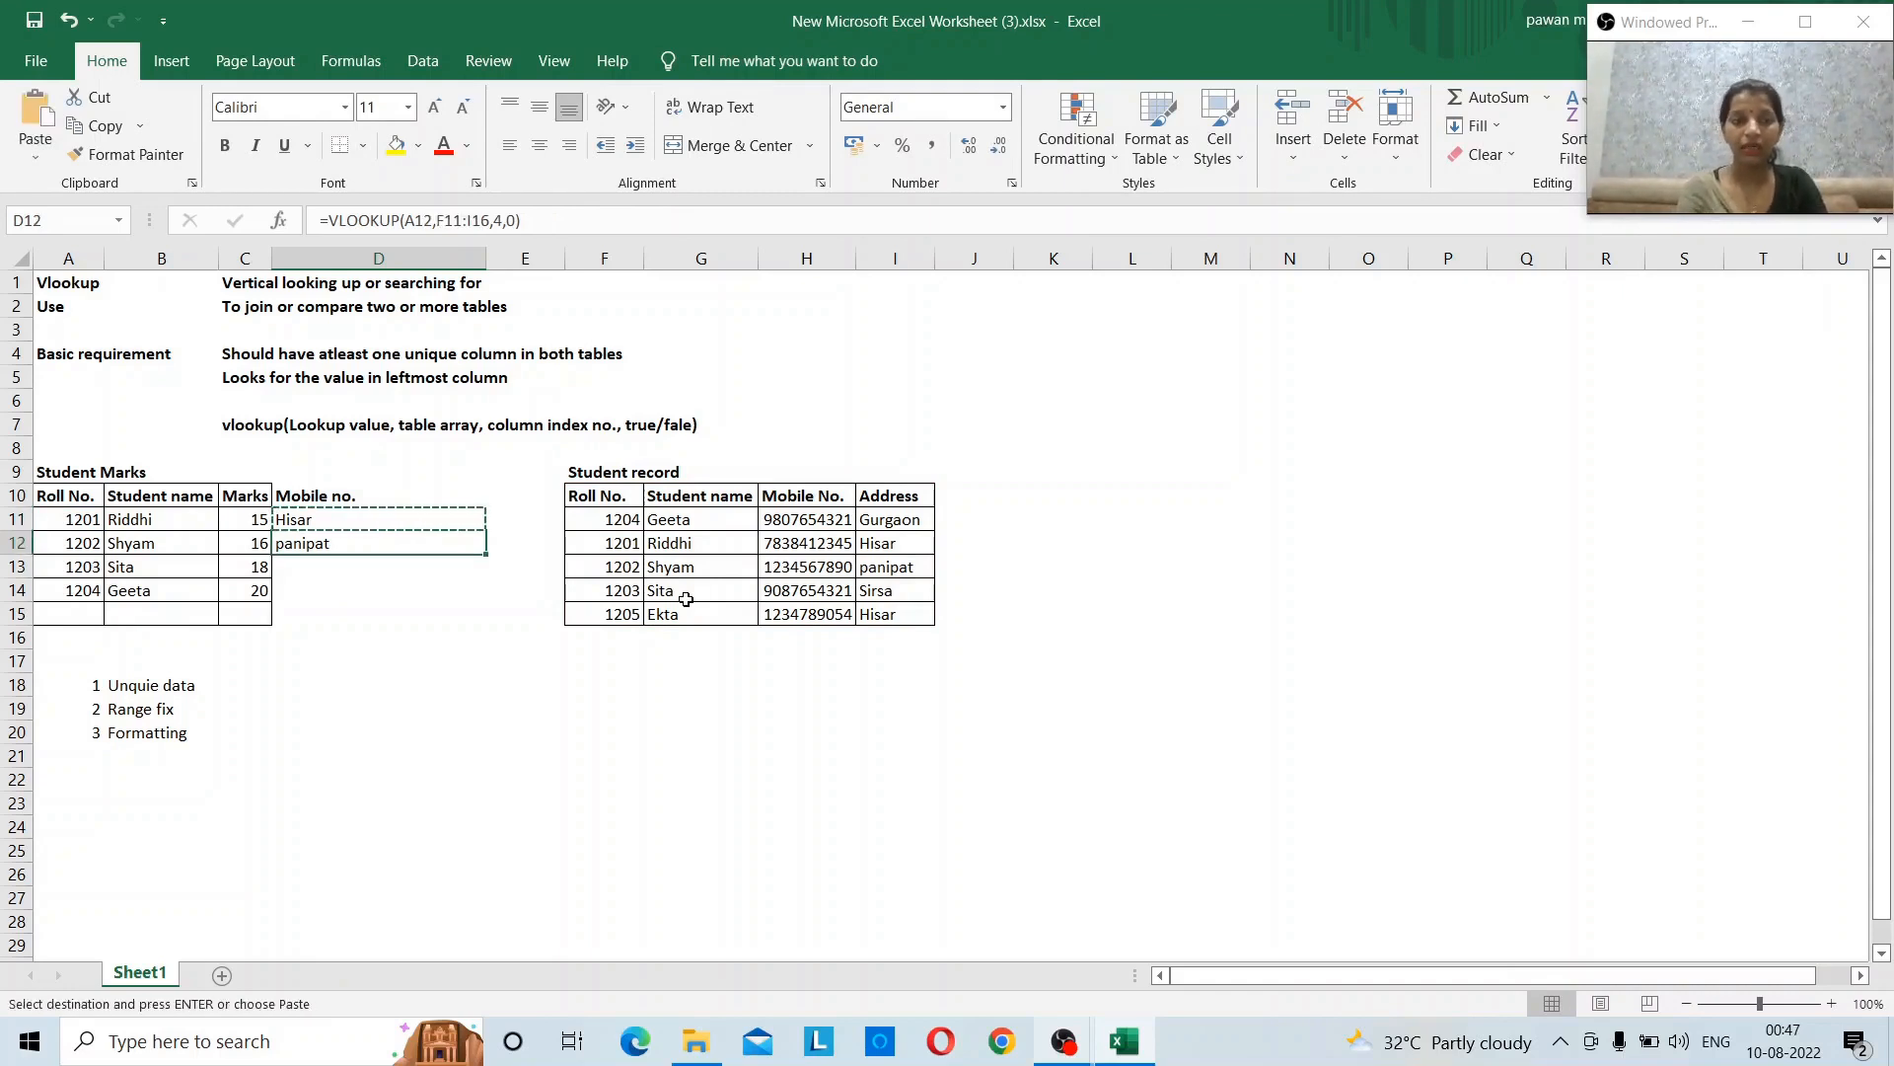
pyautogui.press('Return')
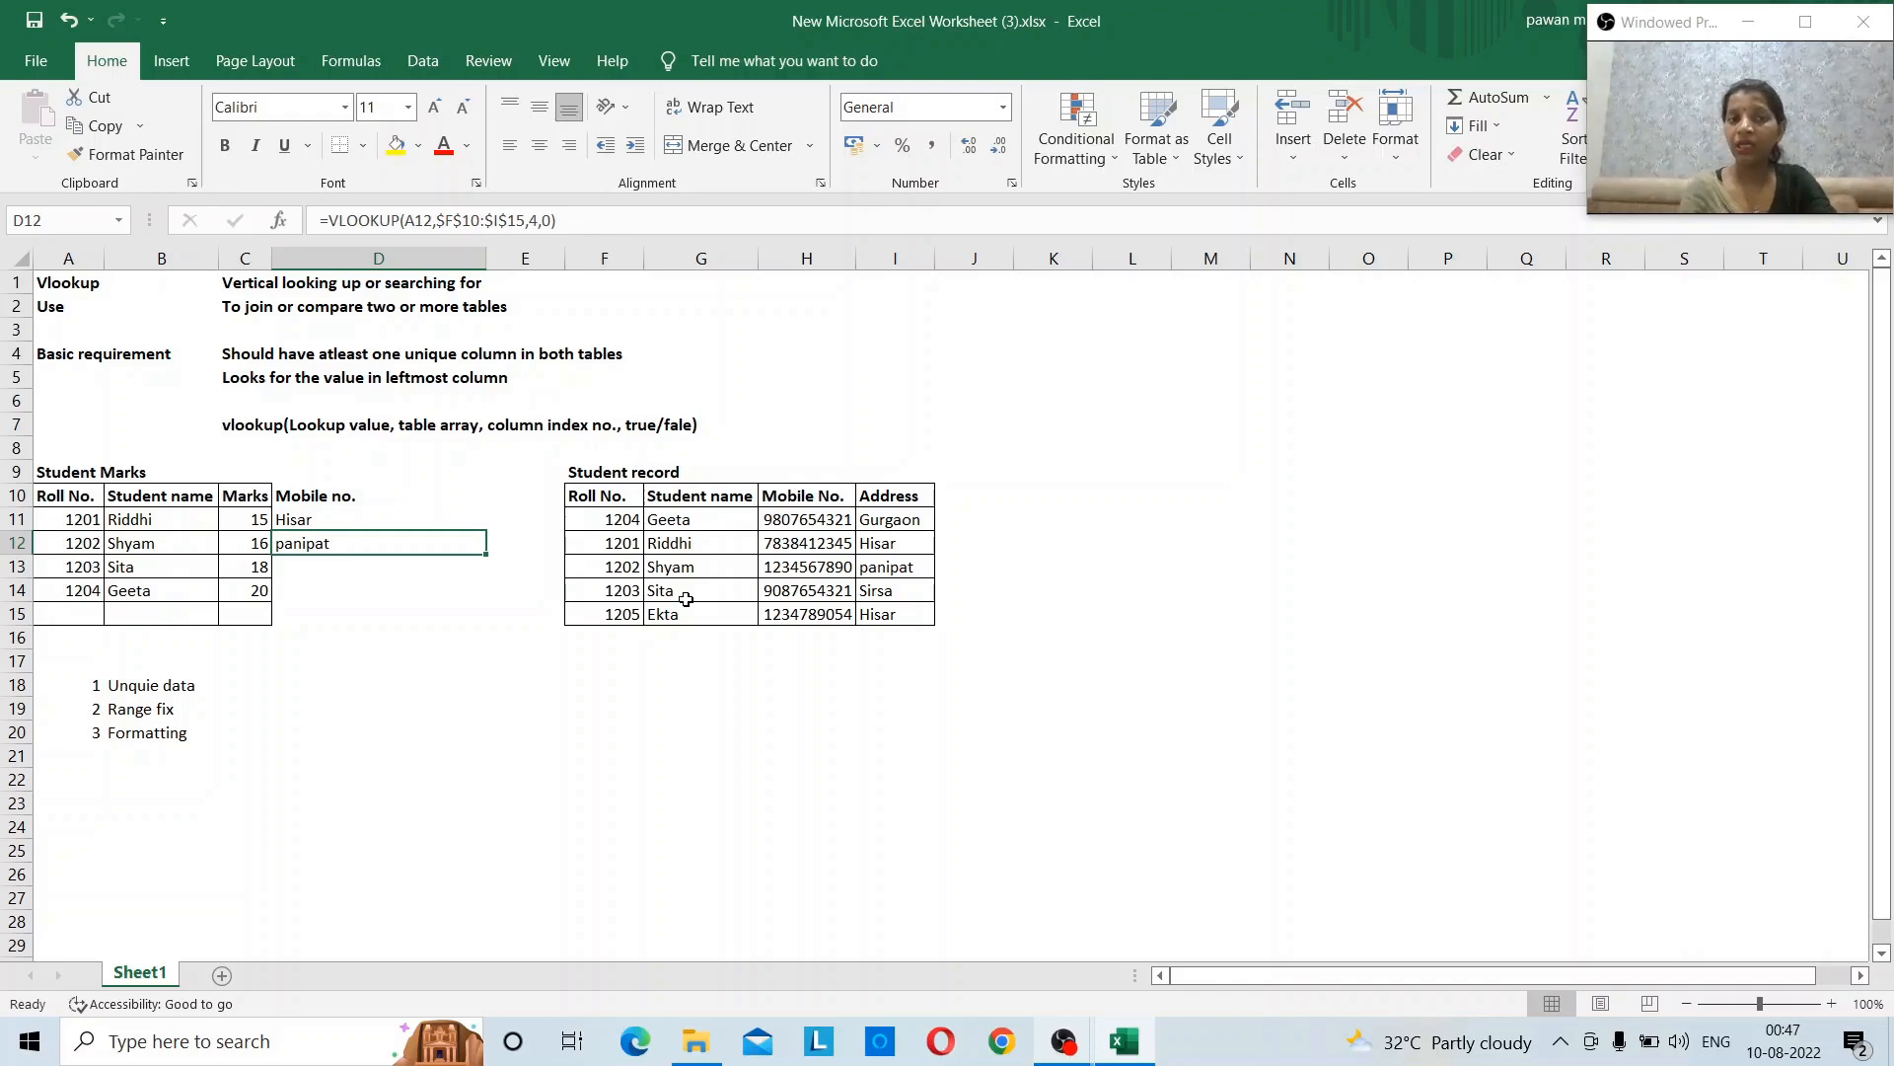
# - Inspect the fixed table array referenced by the VLOOKUP formula in D12
pyautogui.press('F2')
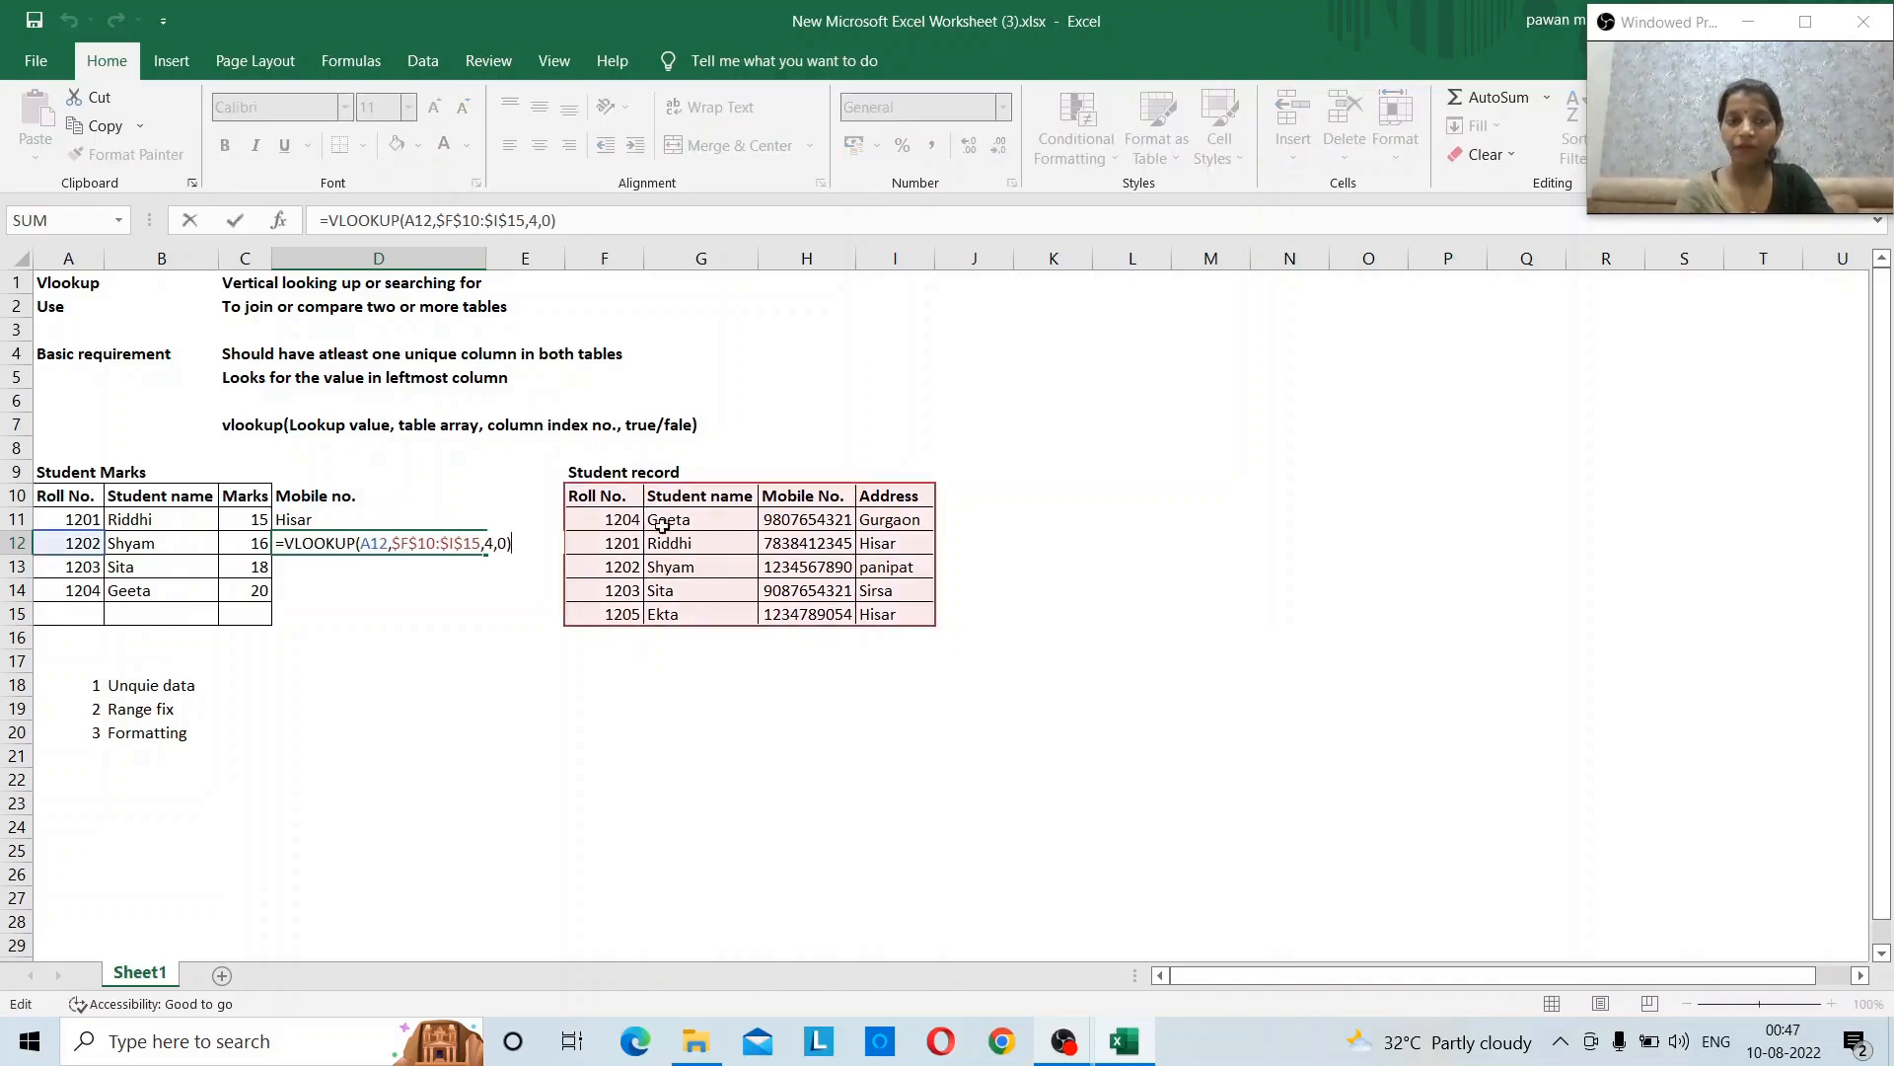
pyautogui.hotkey('ctrl', 'Return')
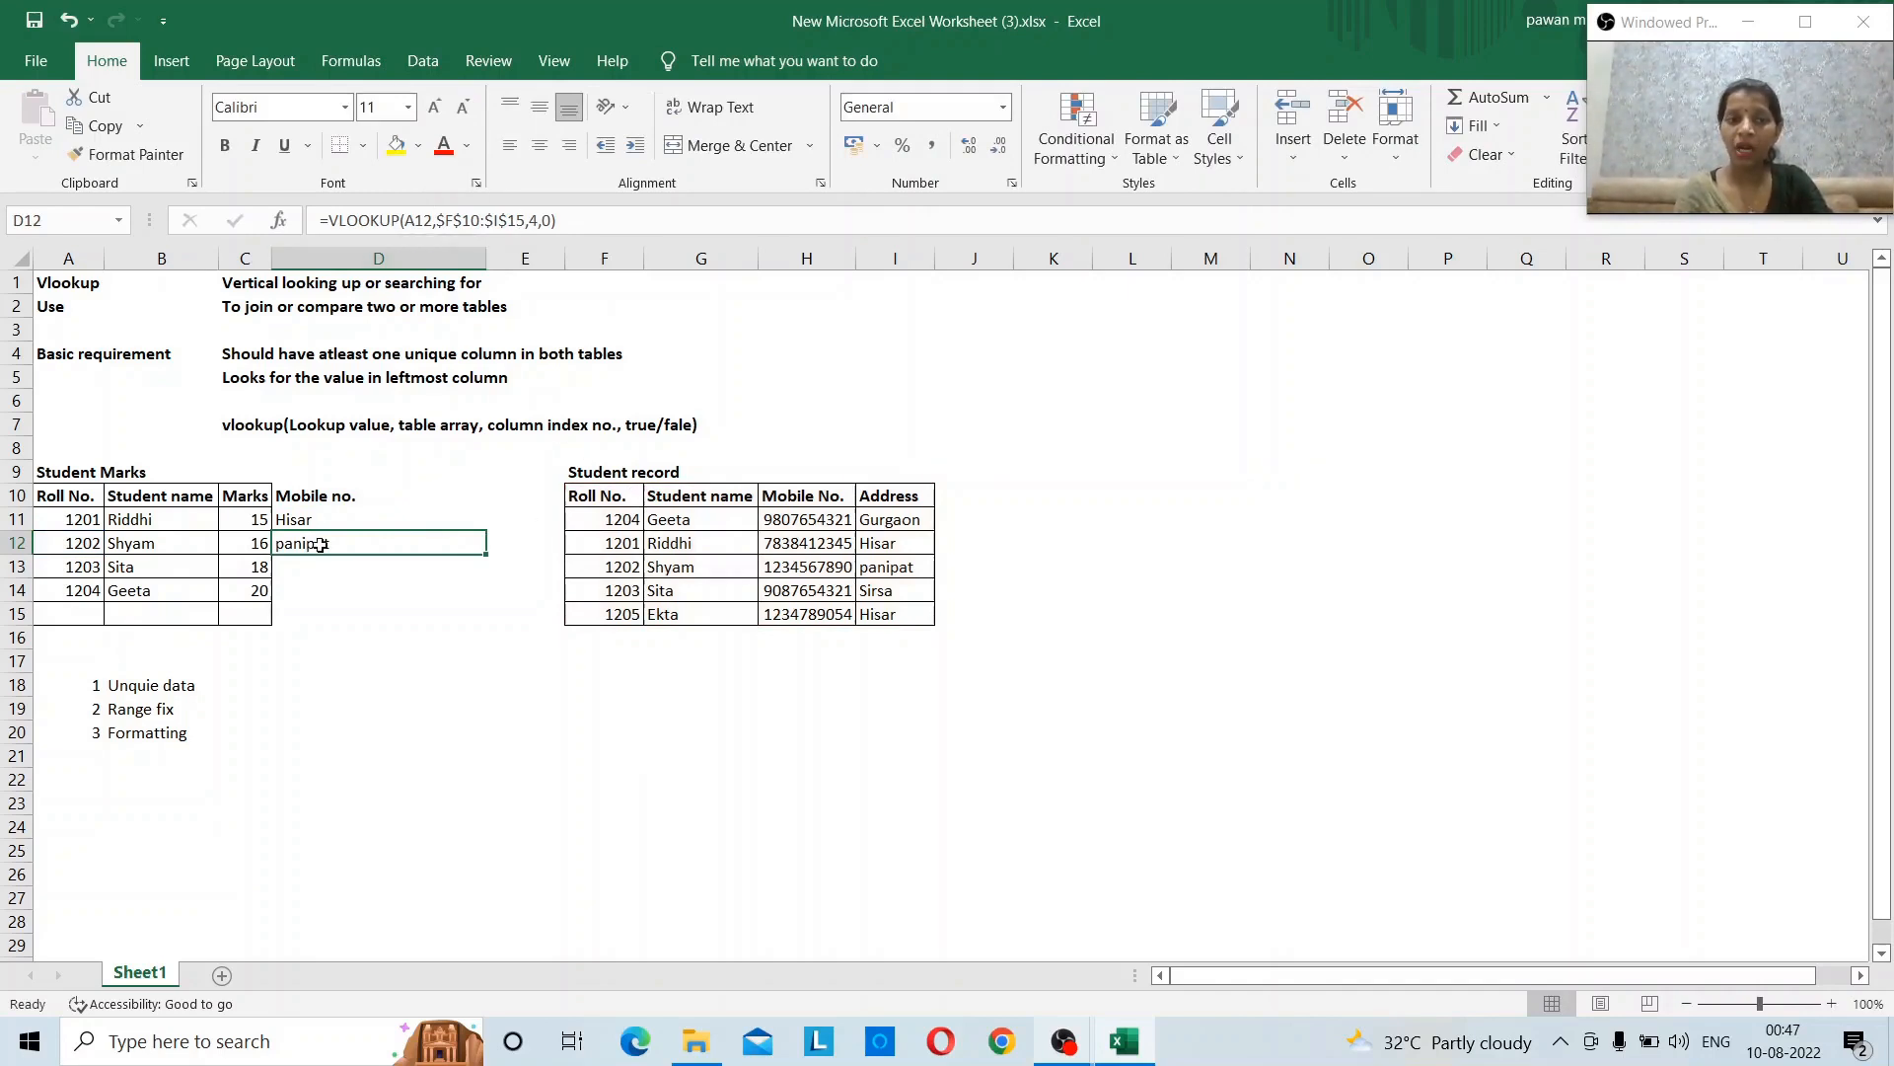
pyautogui.press('F2')
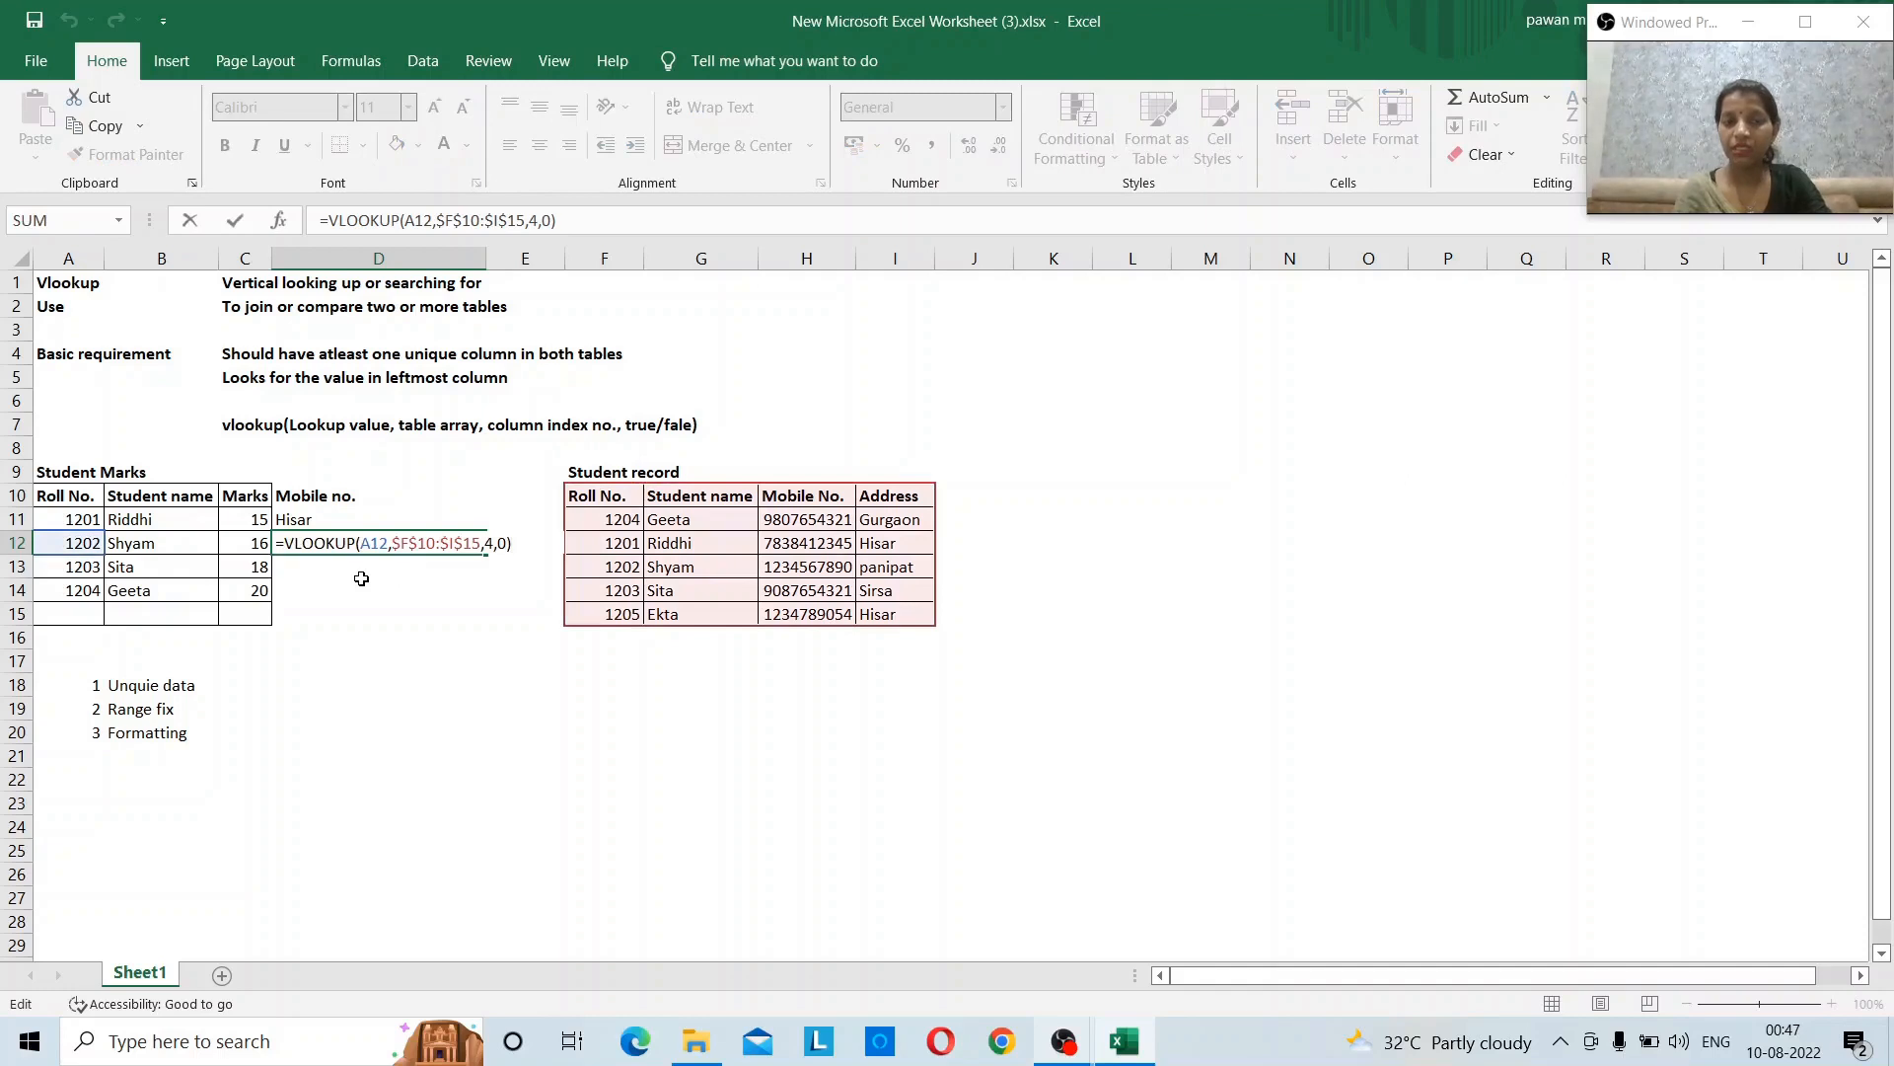
pyautogui.press('Escape')
pyautogui.press('Down')
pyautogui.press('Up')
pyautogui.press('Up')
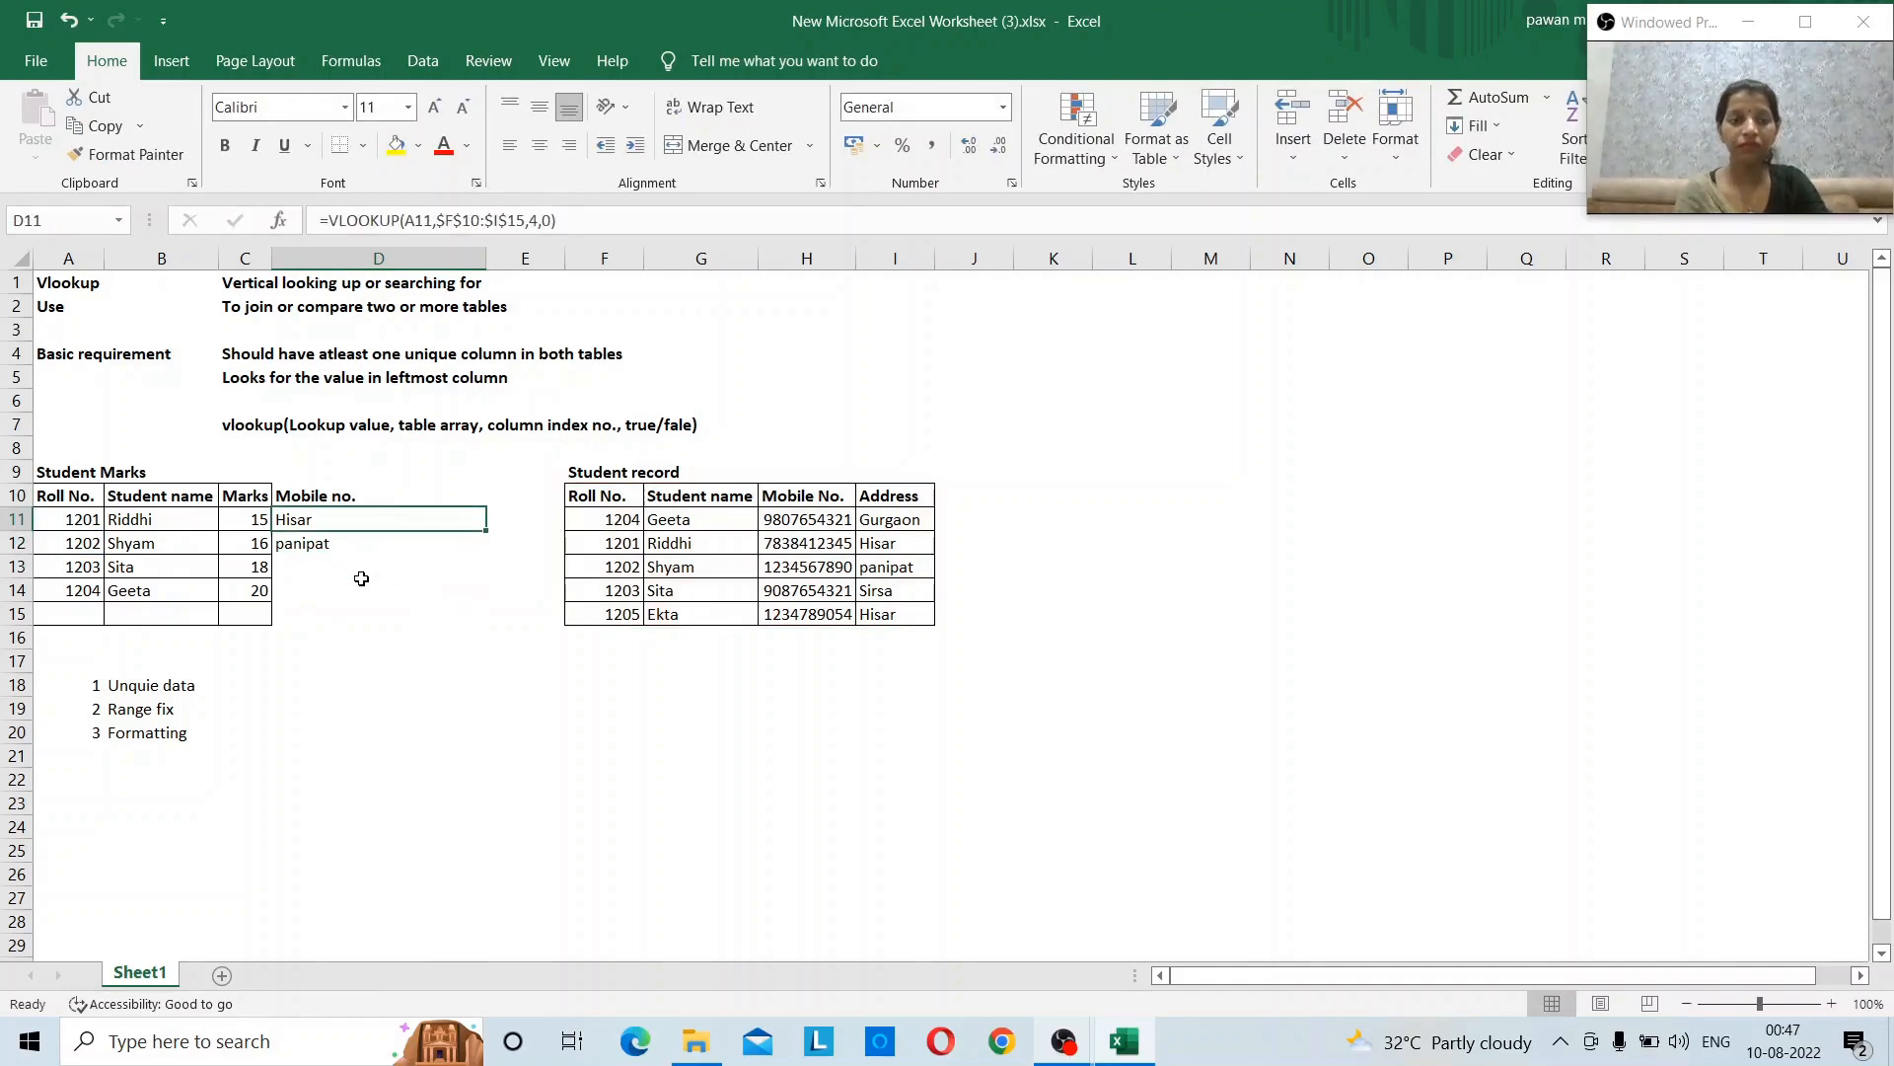
# - Copy the D12 formula with its absolute table array into D13 and D14
pyautogui.press('Down')
pyautogui.hotkey('ctrl', 'c')
pyautogui.hotkey('shift', 'Down')
pyautogui.hotkey('shift', 'Down')
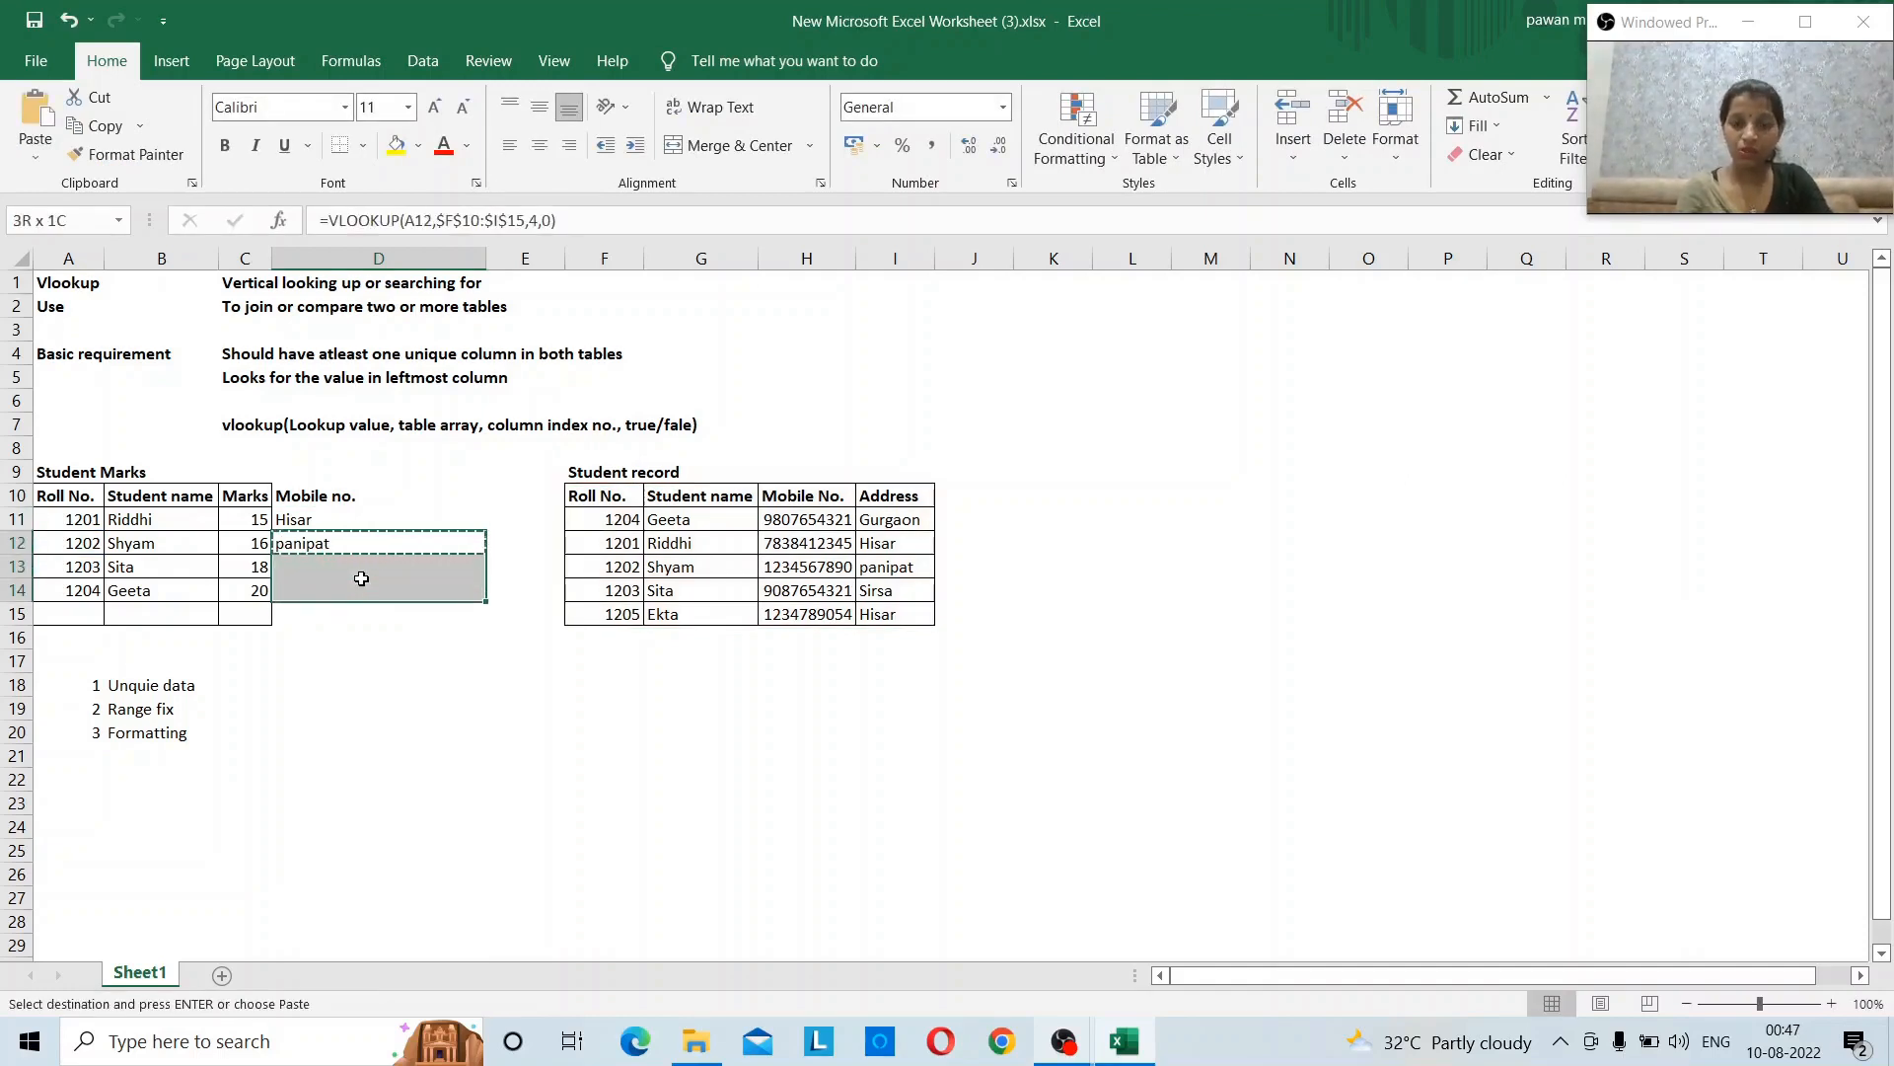
pyautogui.press('Return')
pyautogui.press('Up')
pyautogui.press('Up')
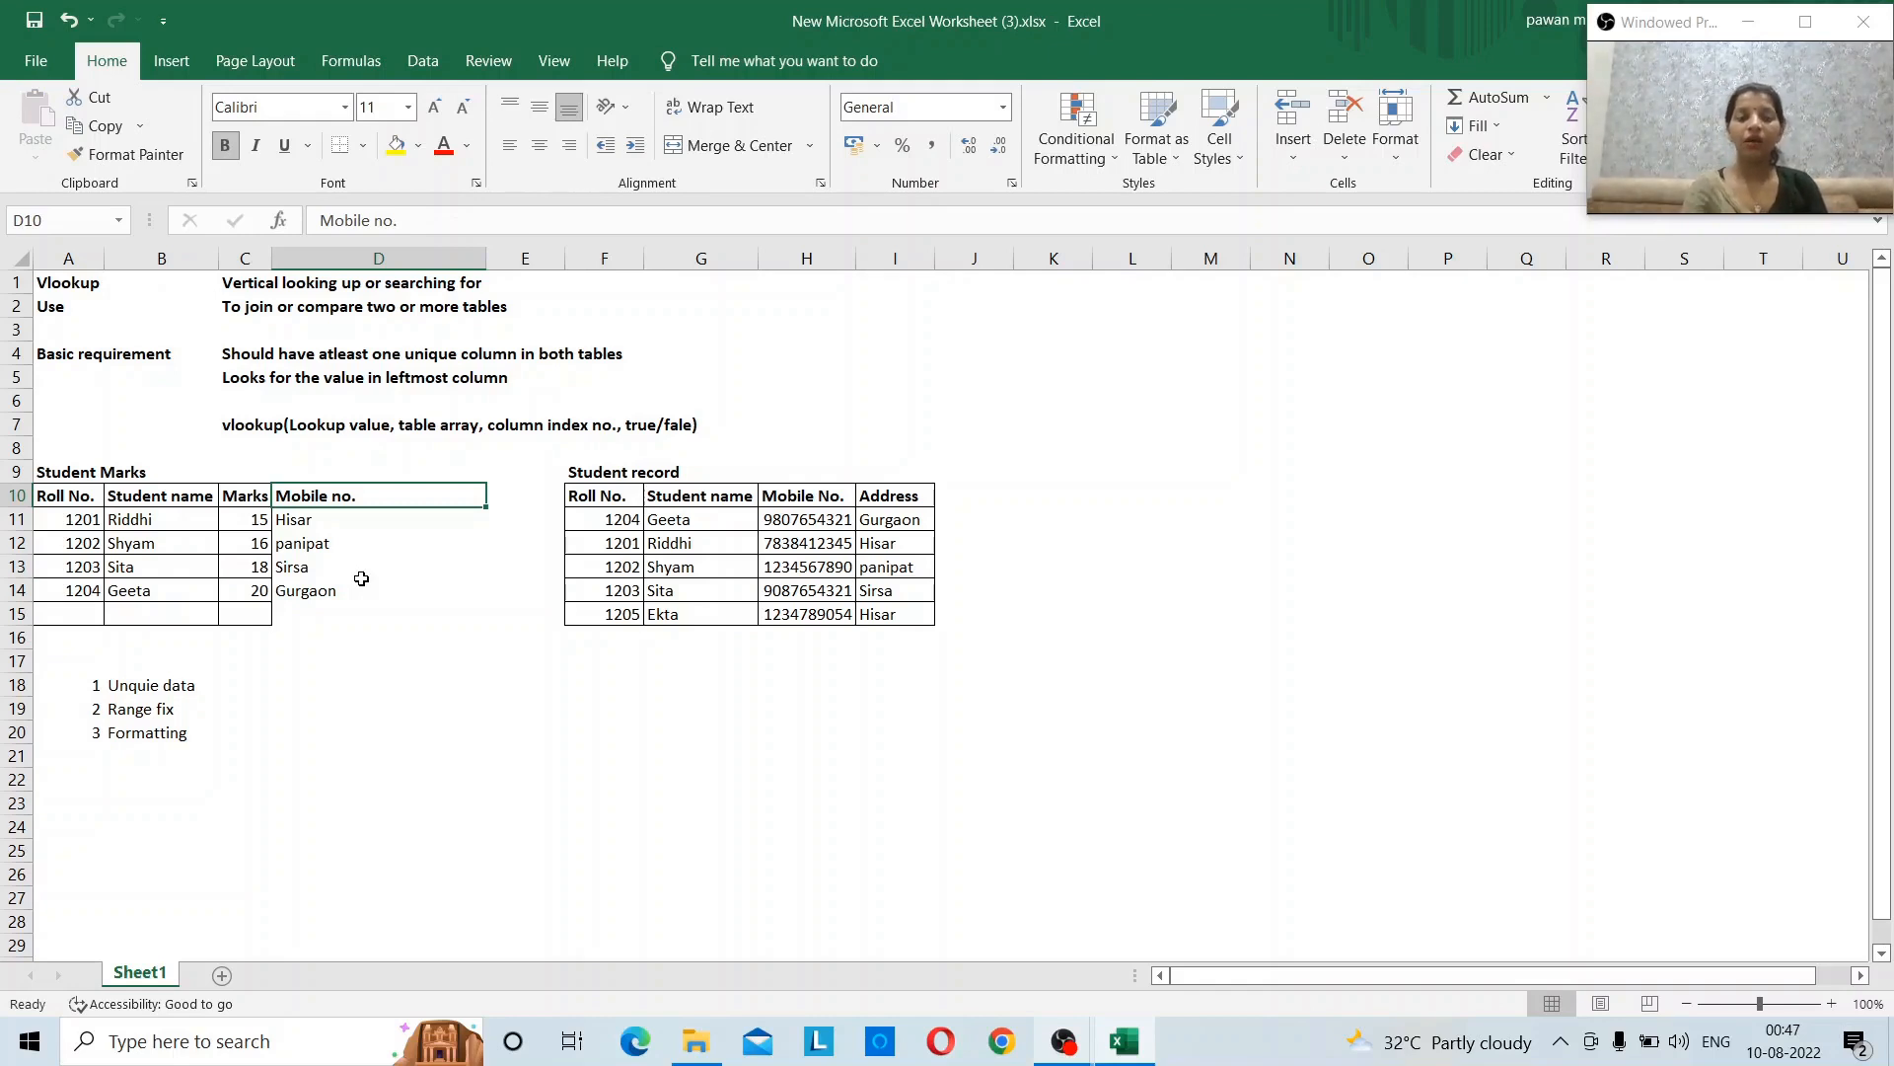
# - Add a trailing space after the student name in B11 of the Student Marks table
pyautogui.press('Down')
pyautogui.press('Down')
pyautogui.press('Up')
pyautogui.press('Left')
pyautogui.press('Left')
pyautogui.press('Left')
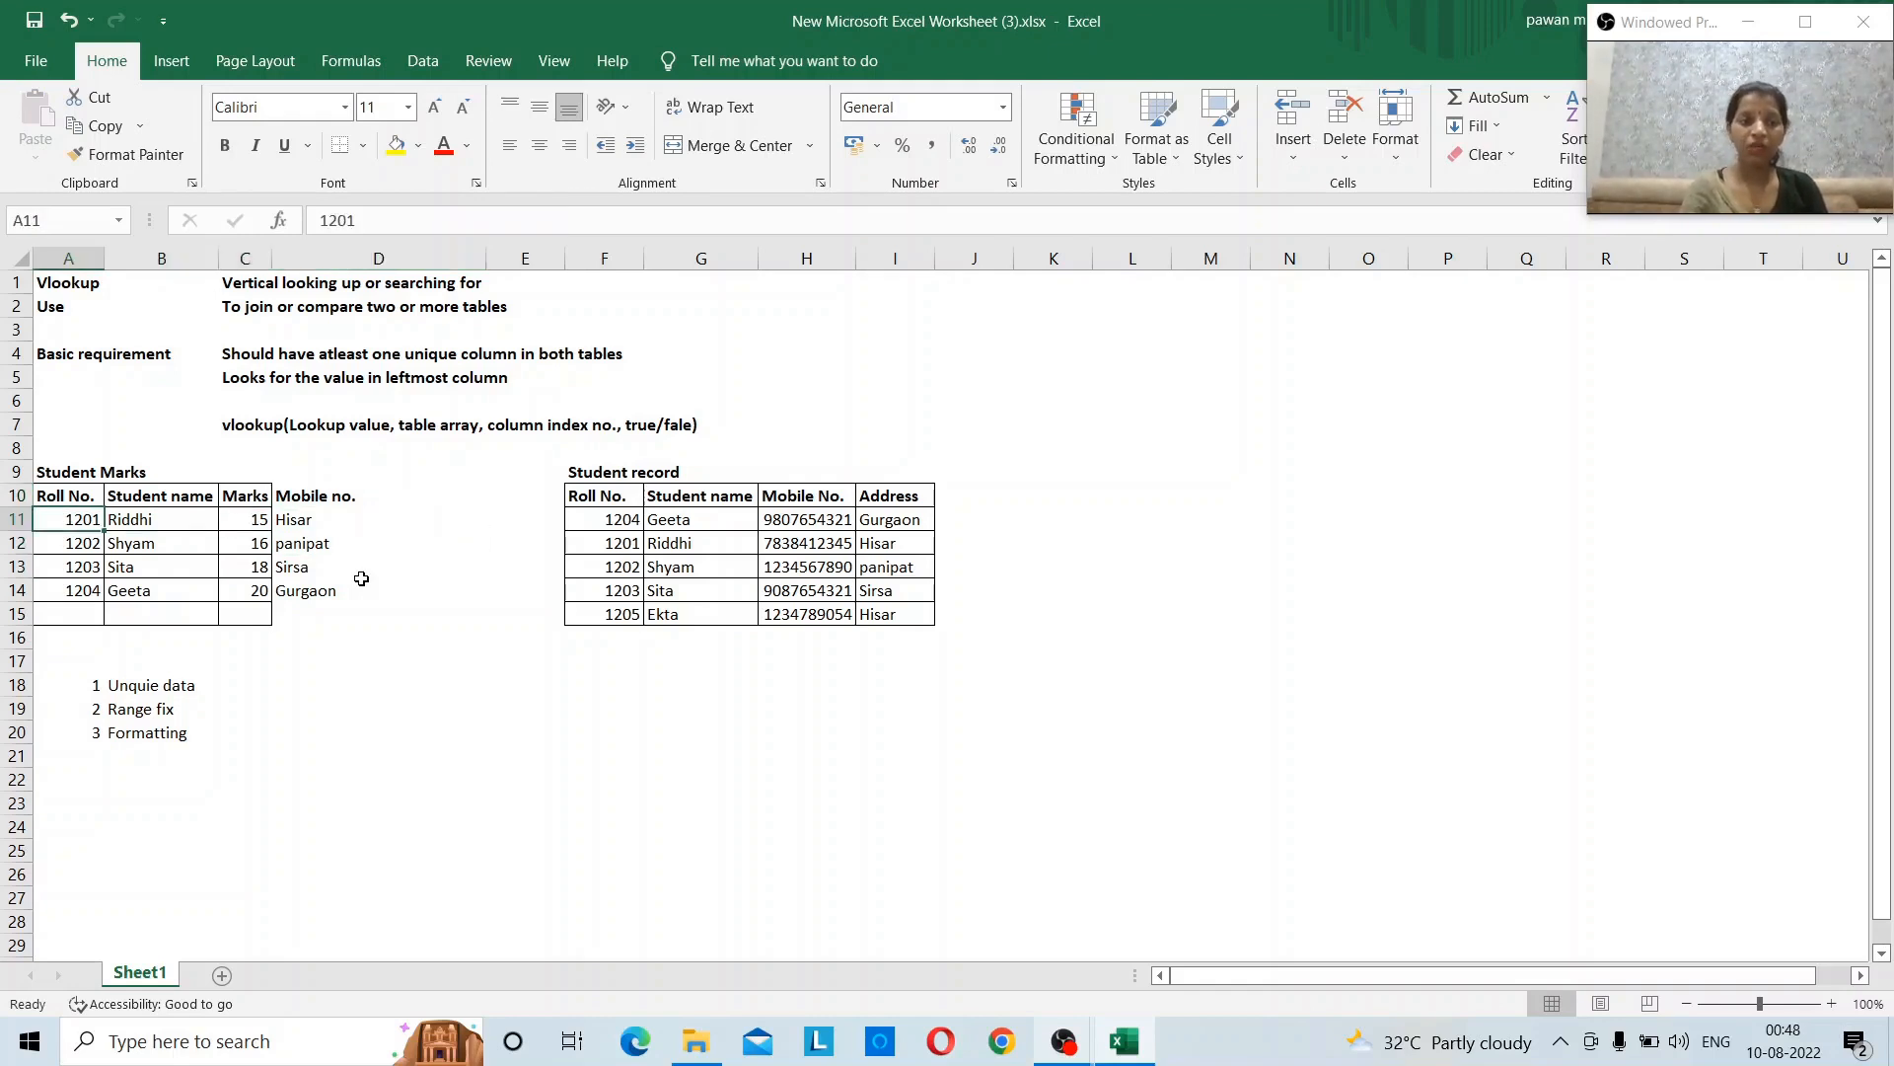
pyautogui.press('Right')
pyautogui.press('F2')
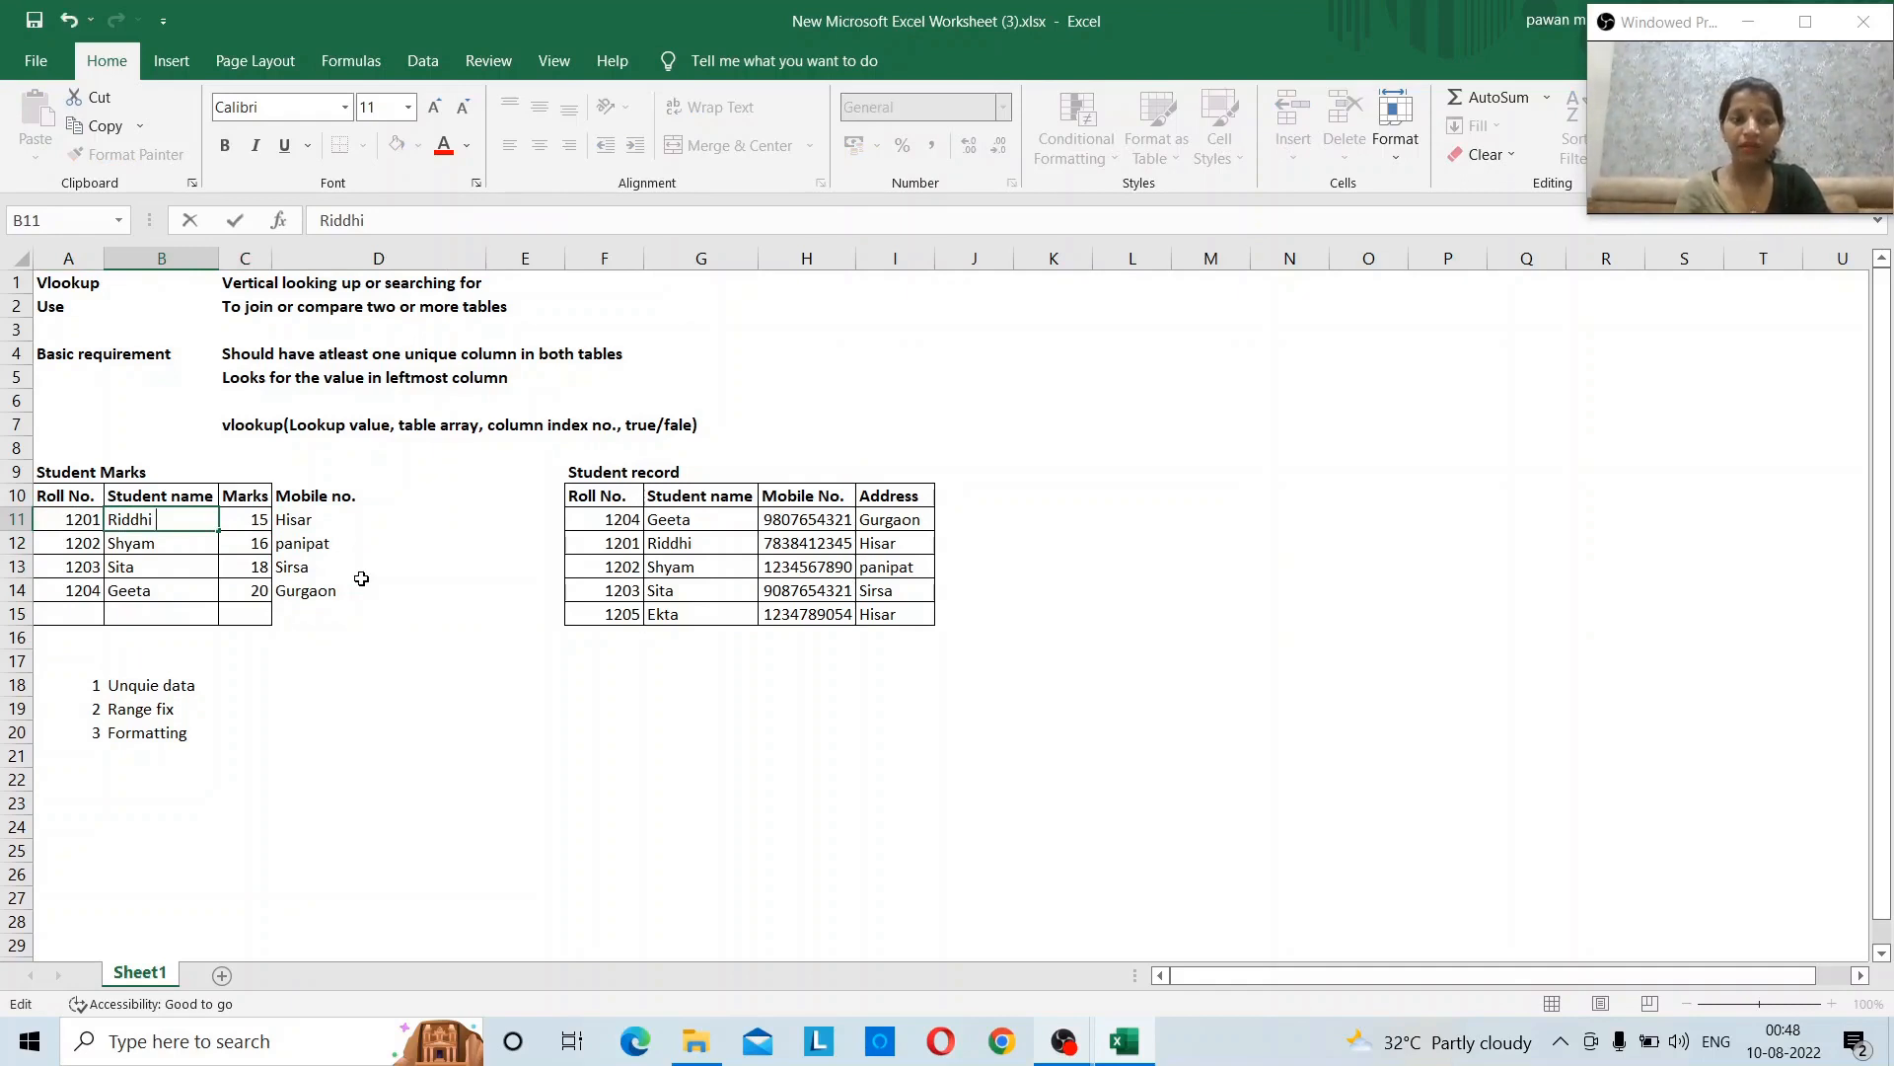
pyautogui.press('Return')
pyautogui.press('Up')
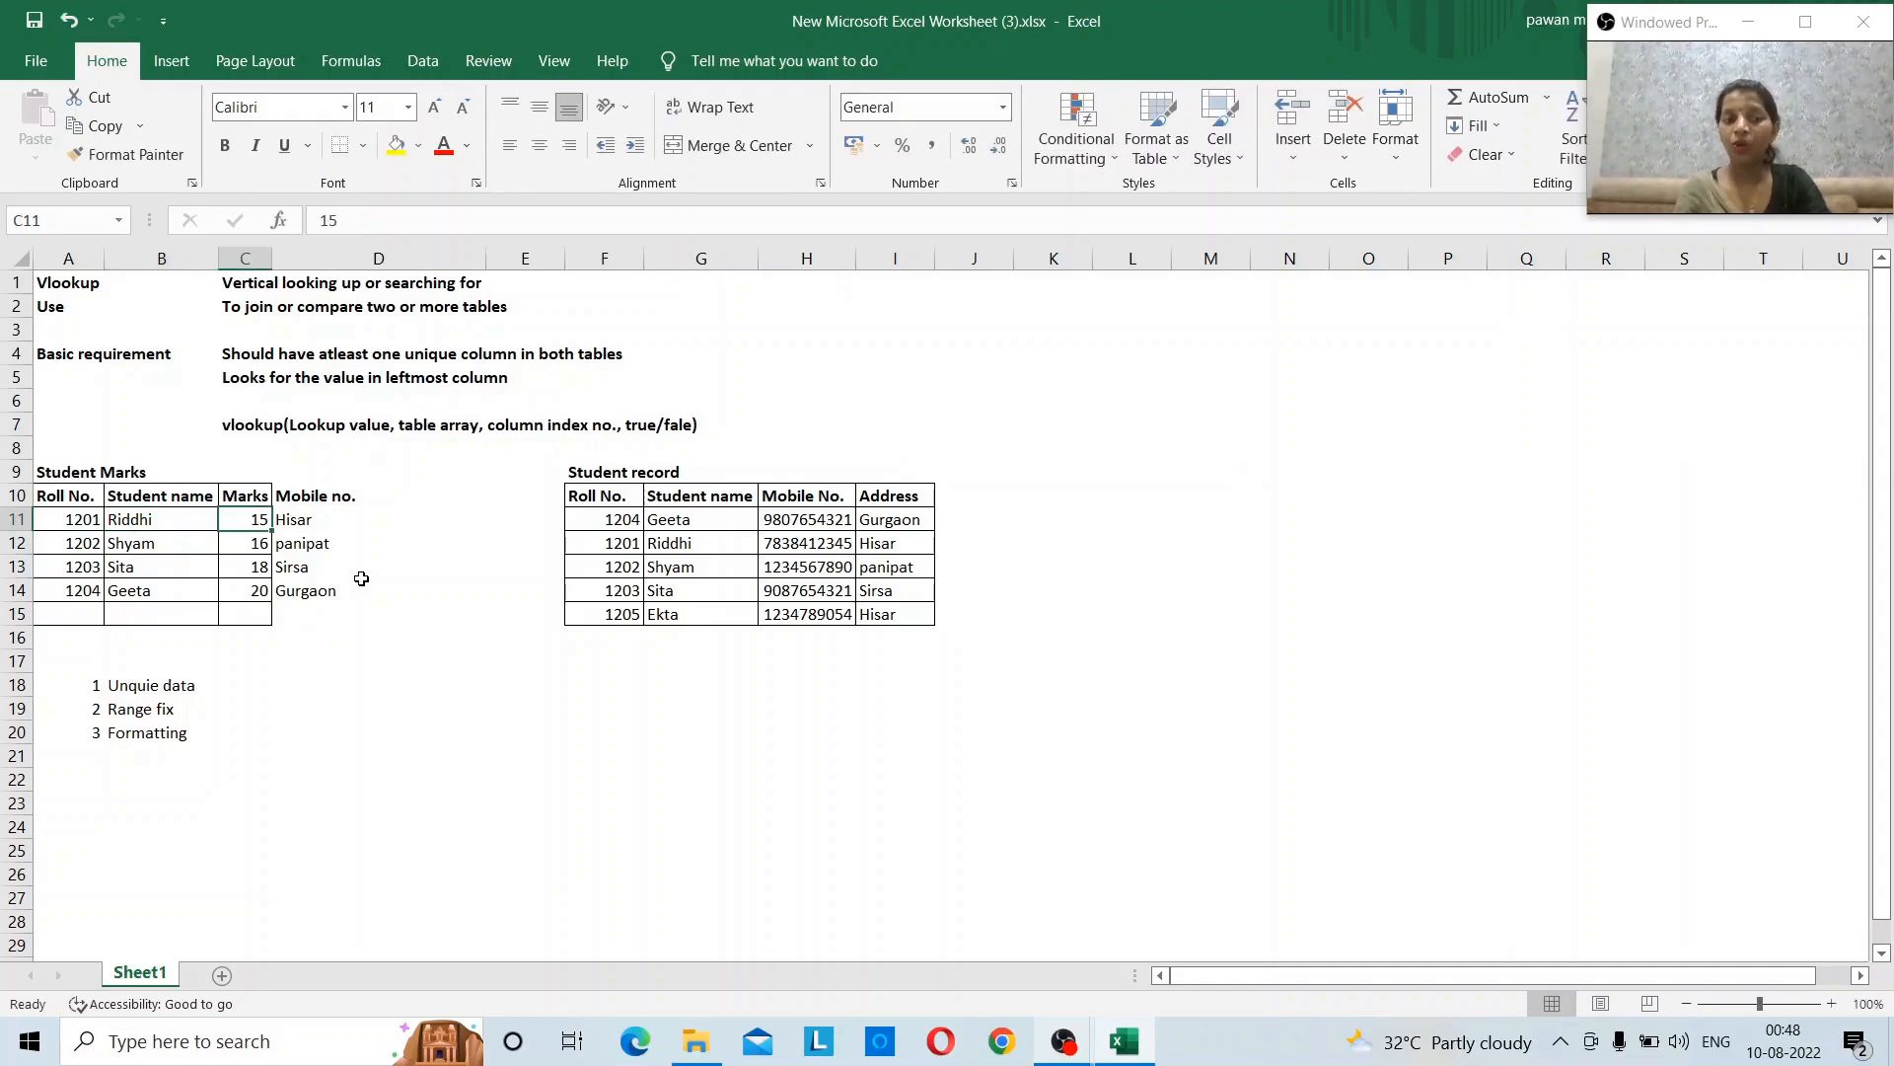
pyautogui.press('F2')
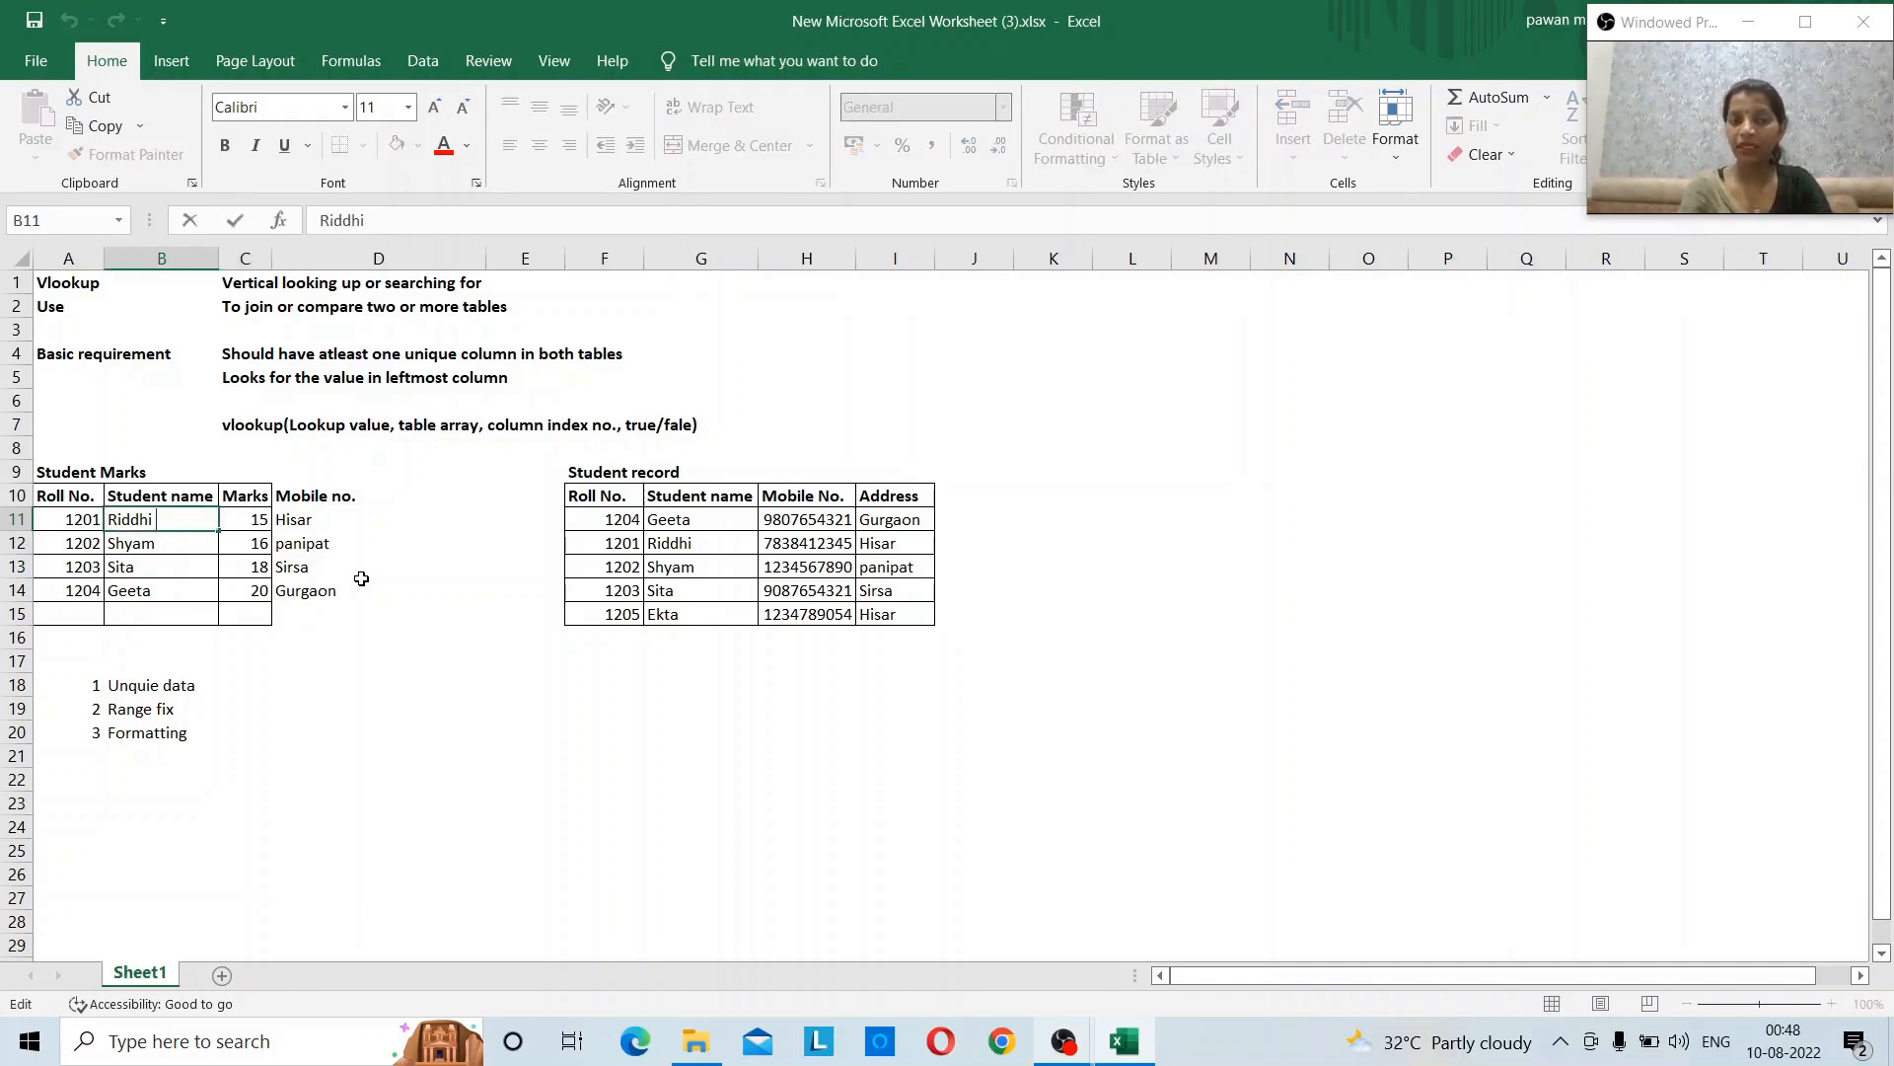
pyautogui.press('Tab')
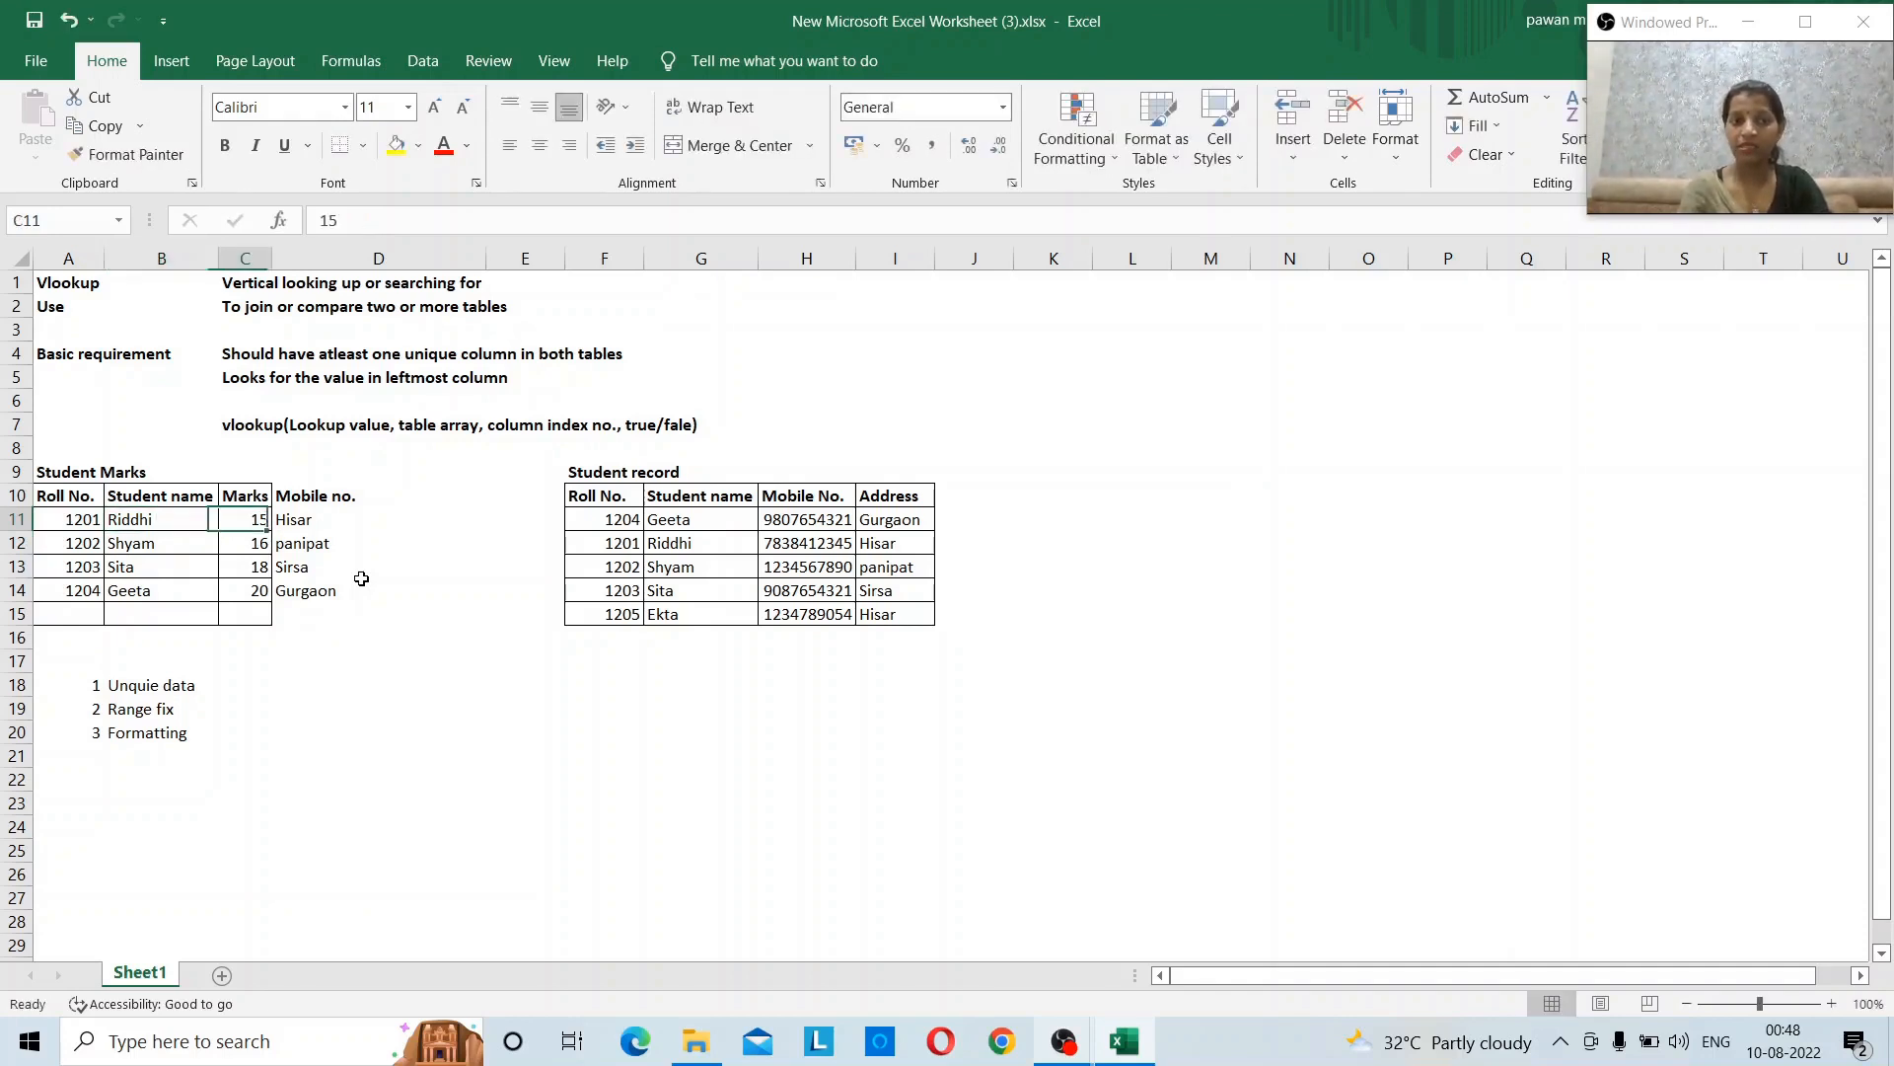
pyautogui.press('Right')
pyautogui.press('Right')
pyautogui.press('Left')
pyautogui.press('Left')
pyautogui.press('Left')
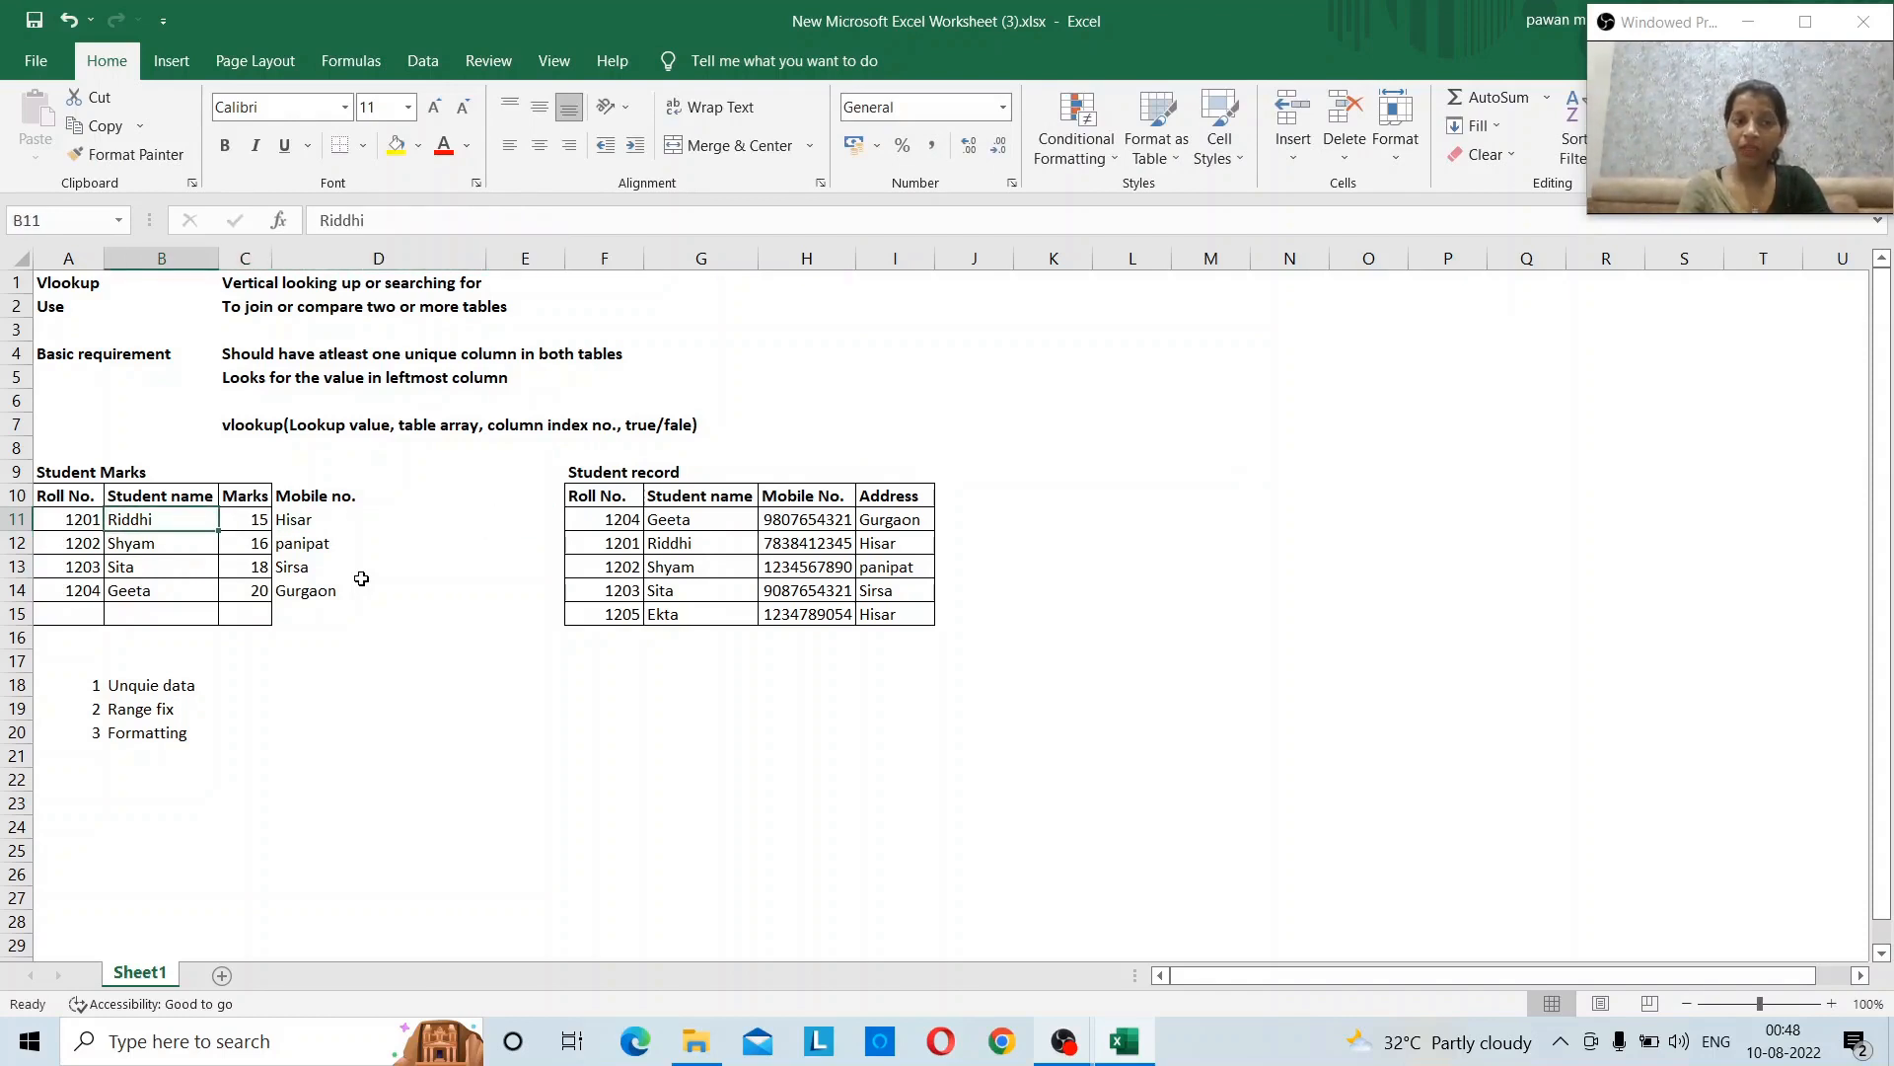
pyautogui.press('Right')
pyautogui.press('Right')
pyautogui.press('Right')
pyautogui.press('Right')
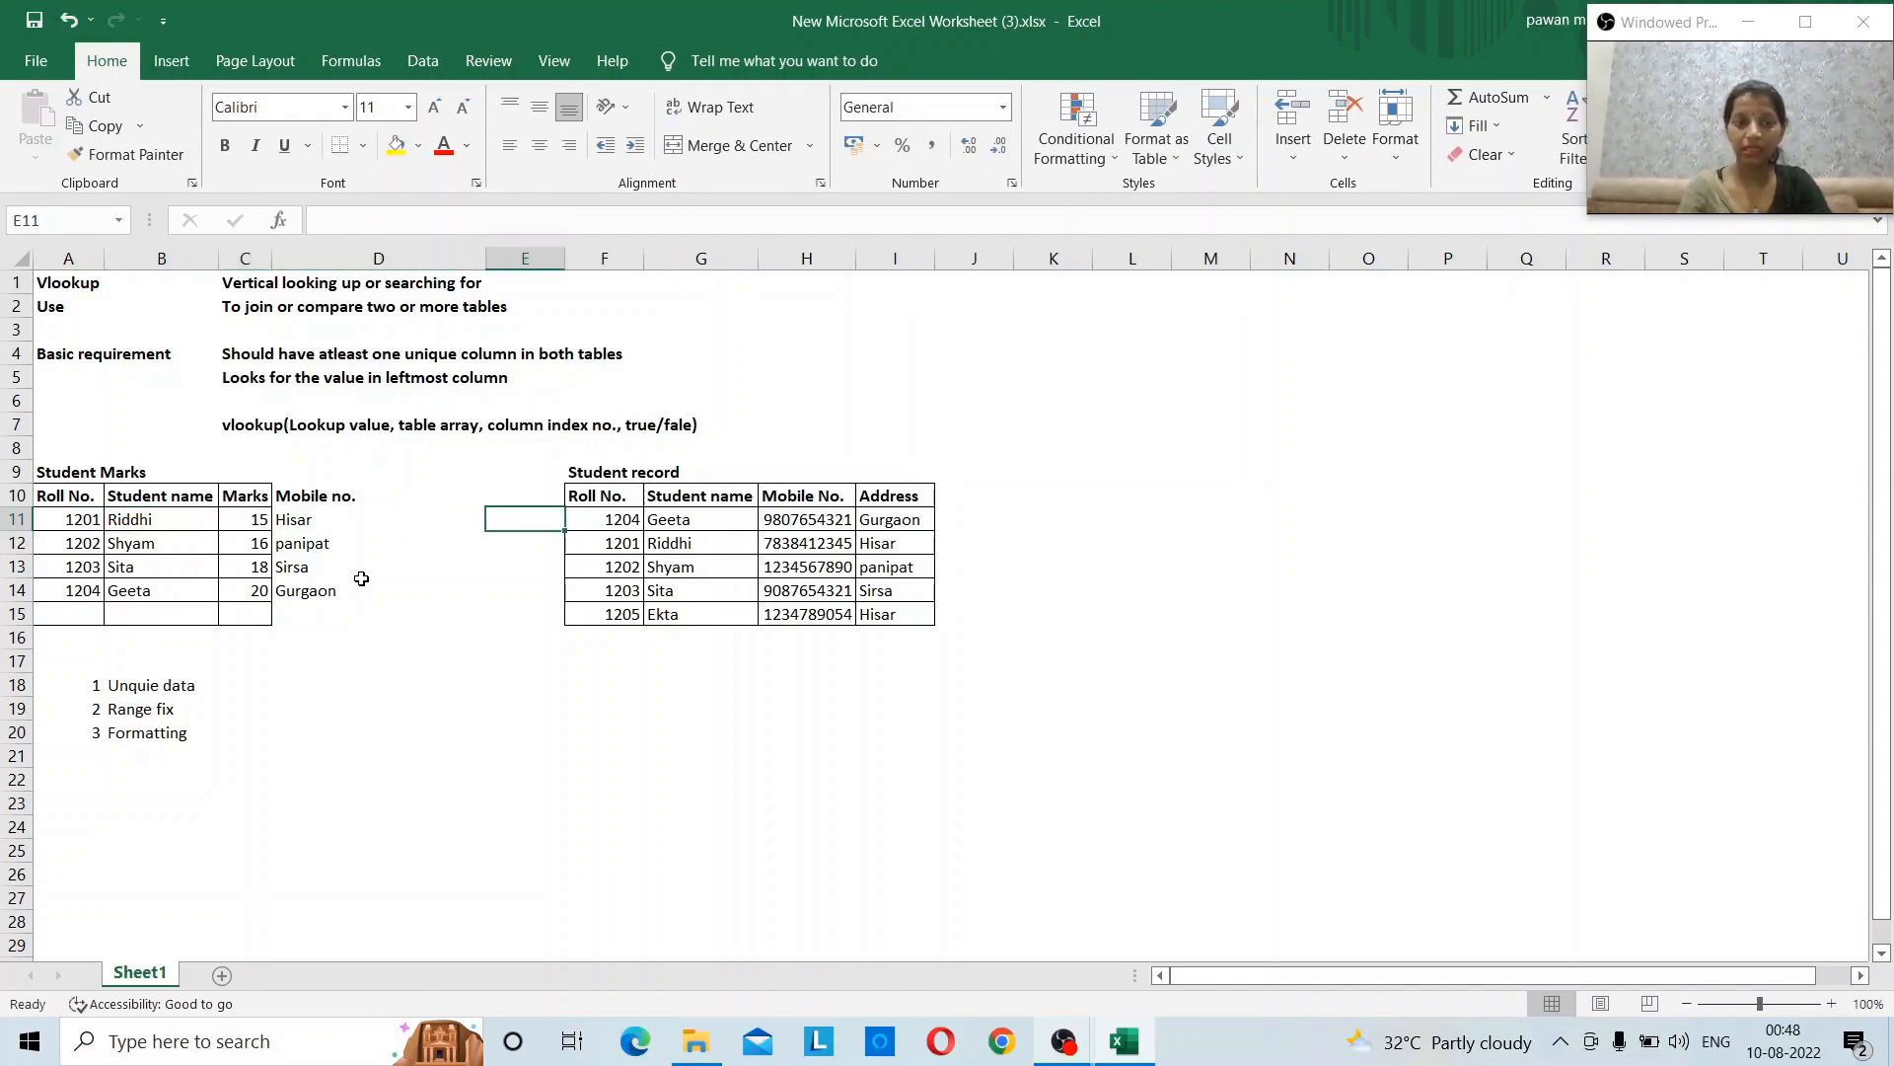
pyautogui.press('Right')
pyautogui.press('Left')
pyautogui.press('Left')
pyautogui.press('Left')
pyautogui.press('Left')
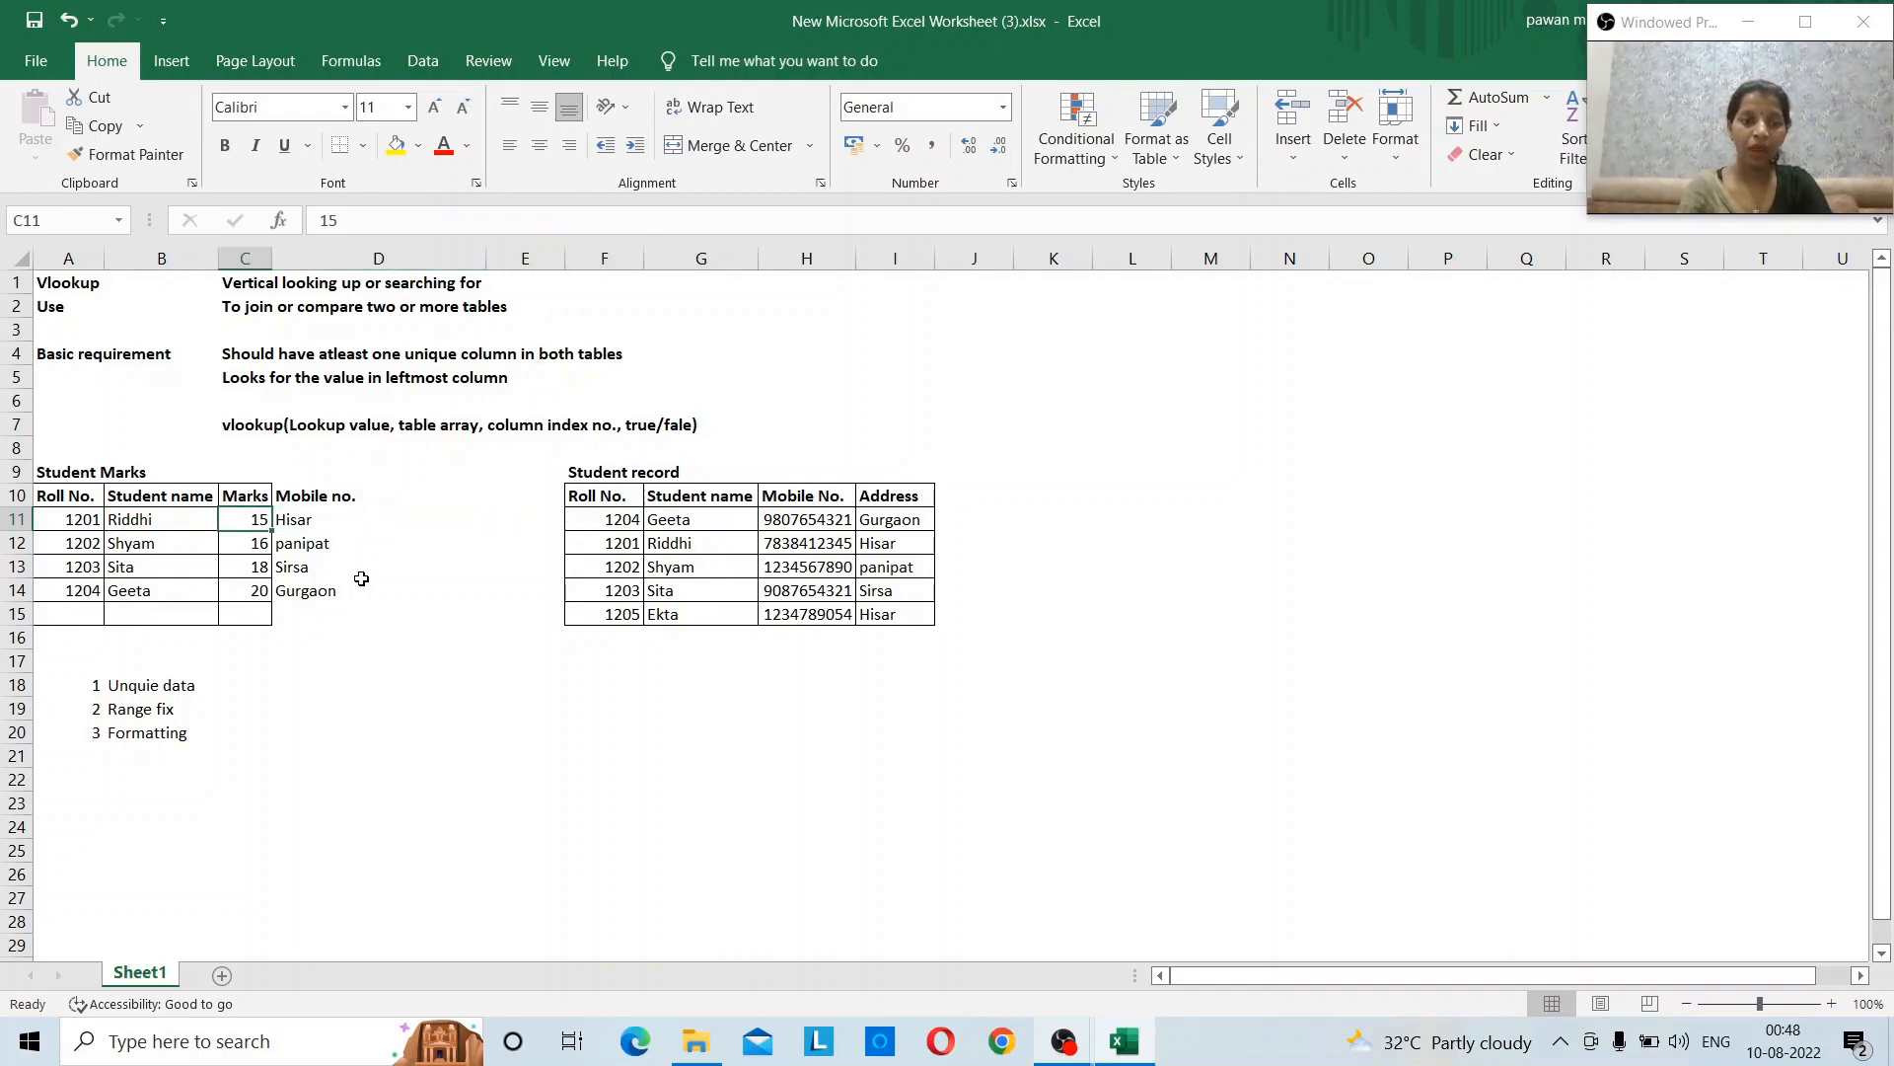
# - Start a new VLOOKUP formula in D11 with the student name in B11 as the lookup value
pyautogui.press('Right')
pyautogui.write('=')
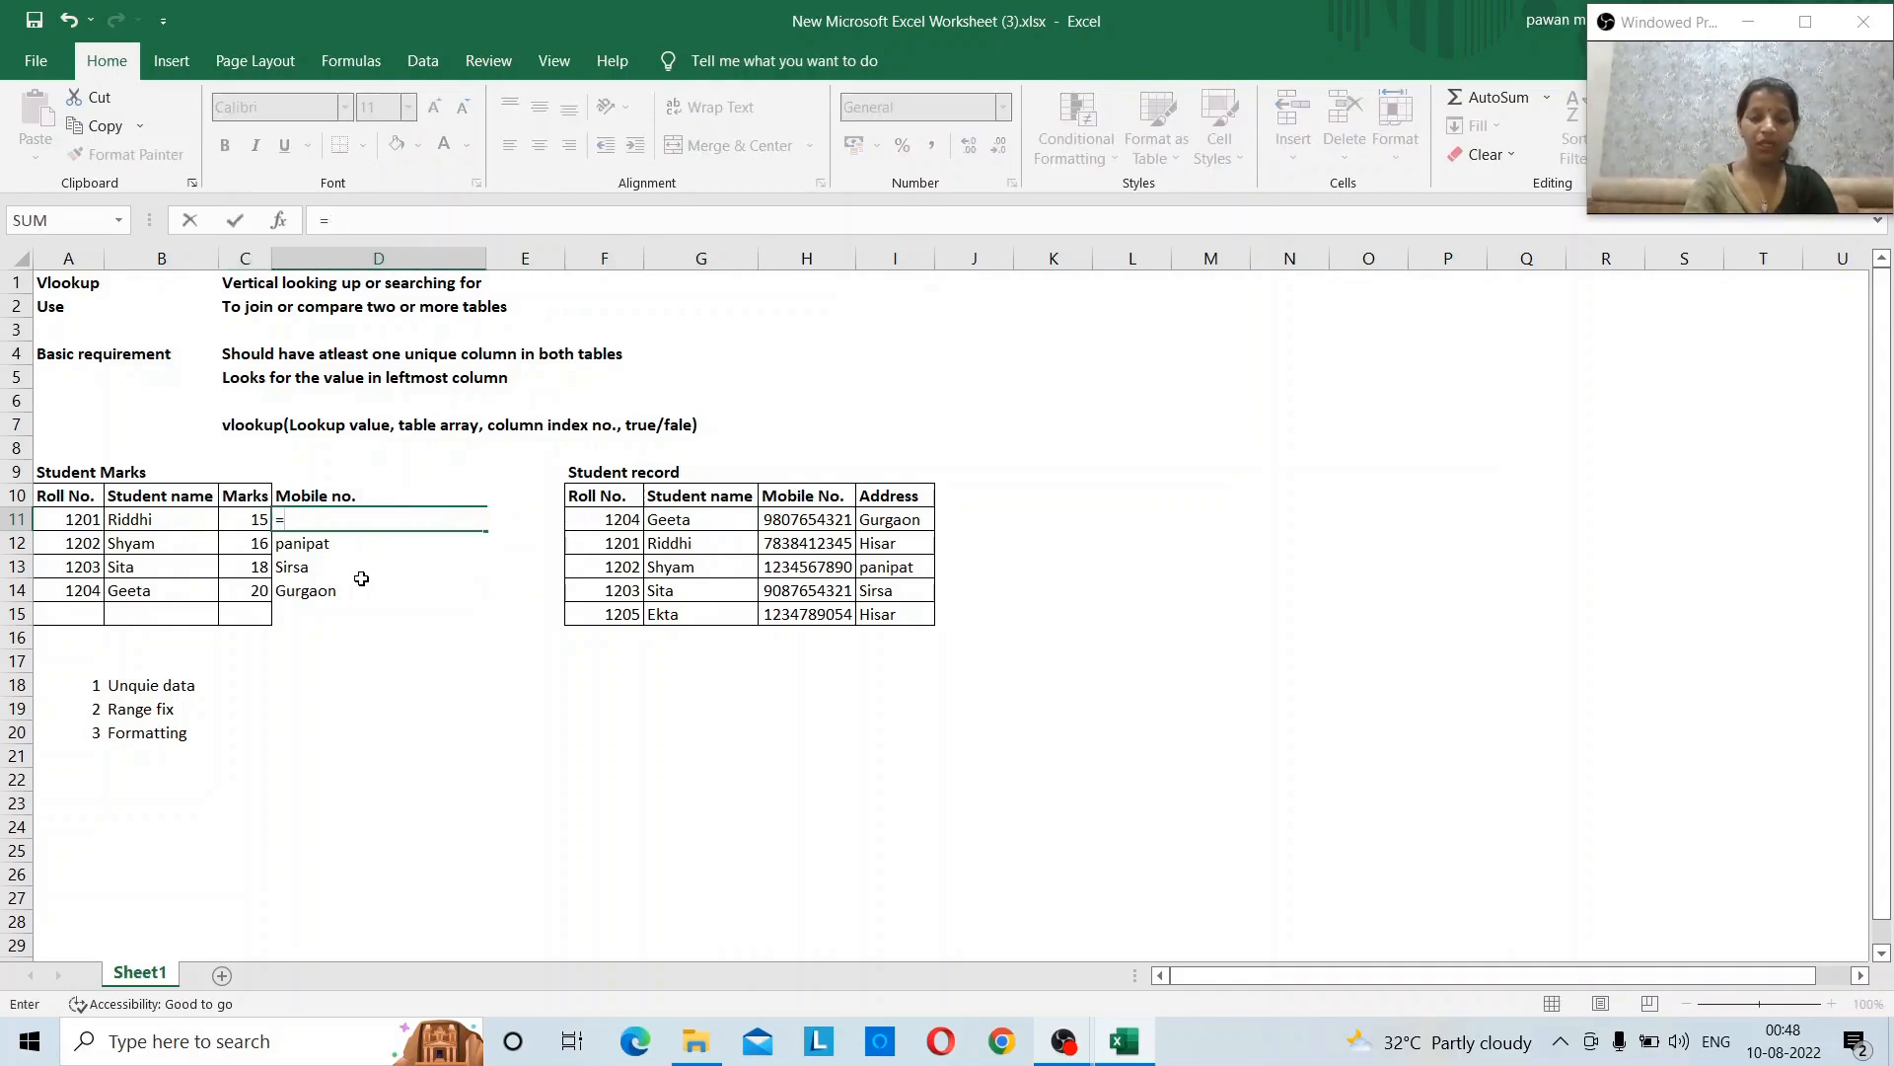
pyautogui.write('v')
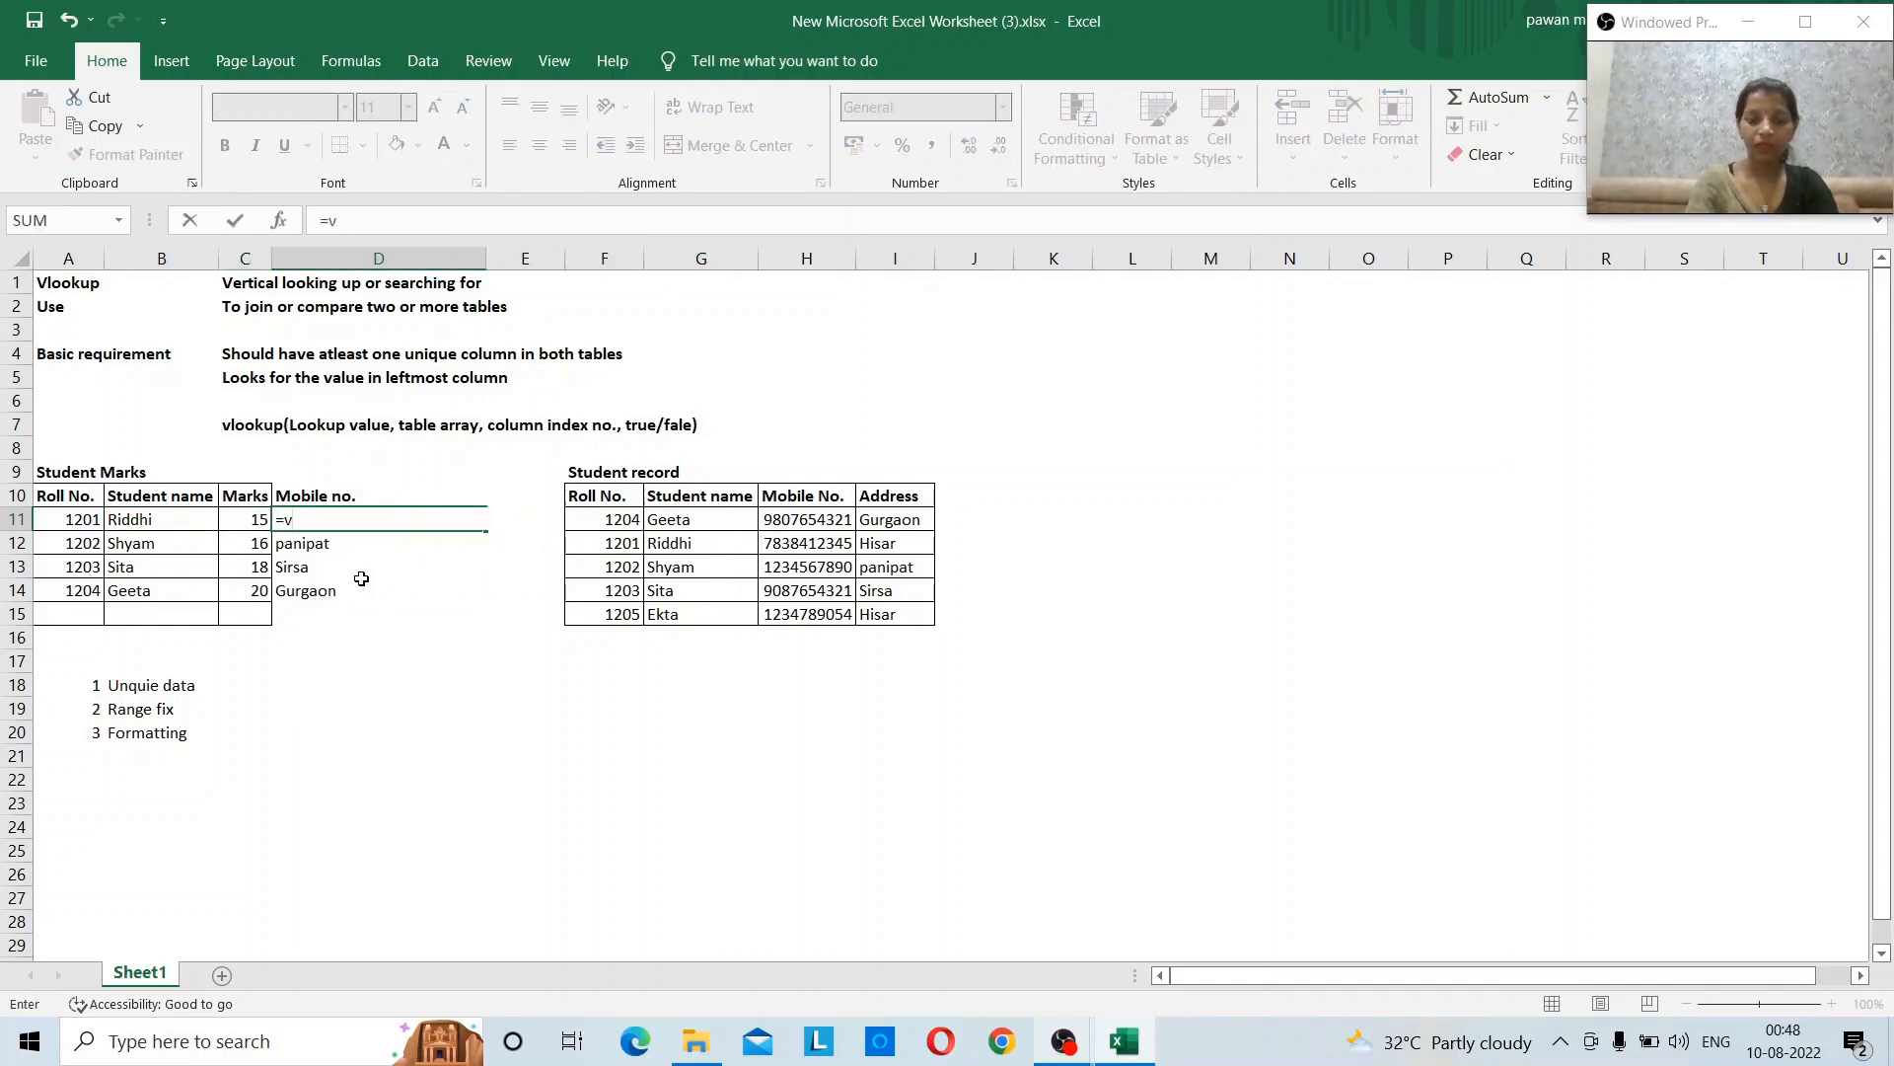
pyautogui.write('lookup')
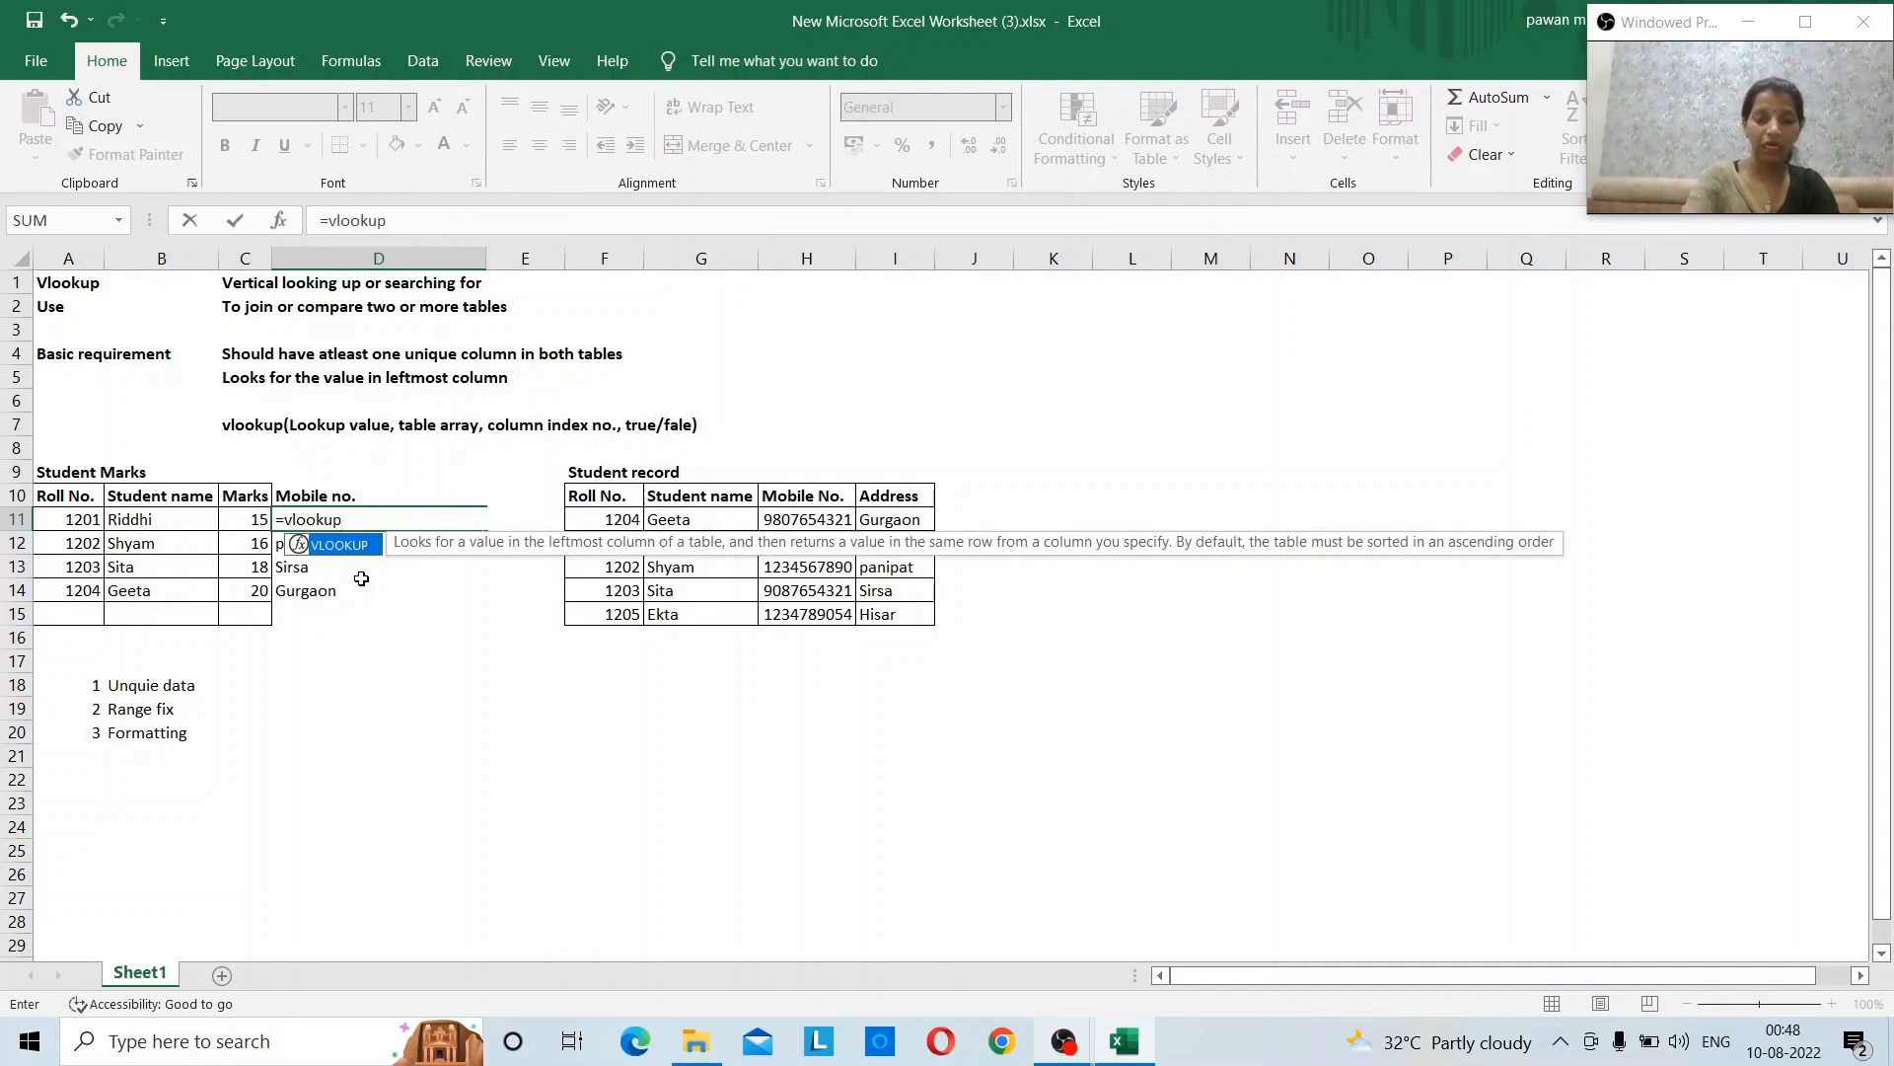
pyautogui.write('(')
pyautogui.press('Left')
pyautogui.press('Left')
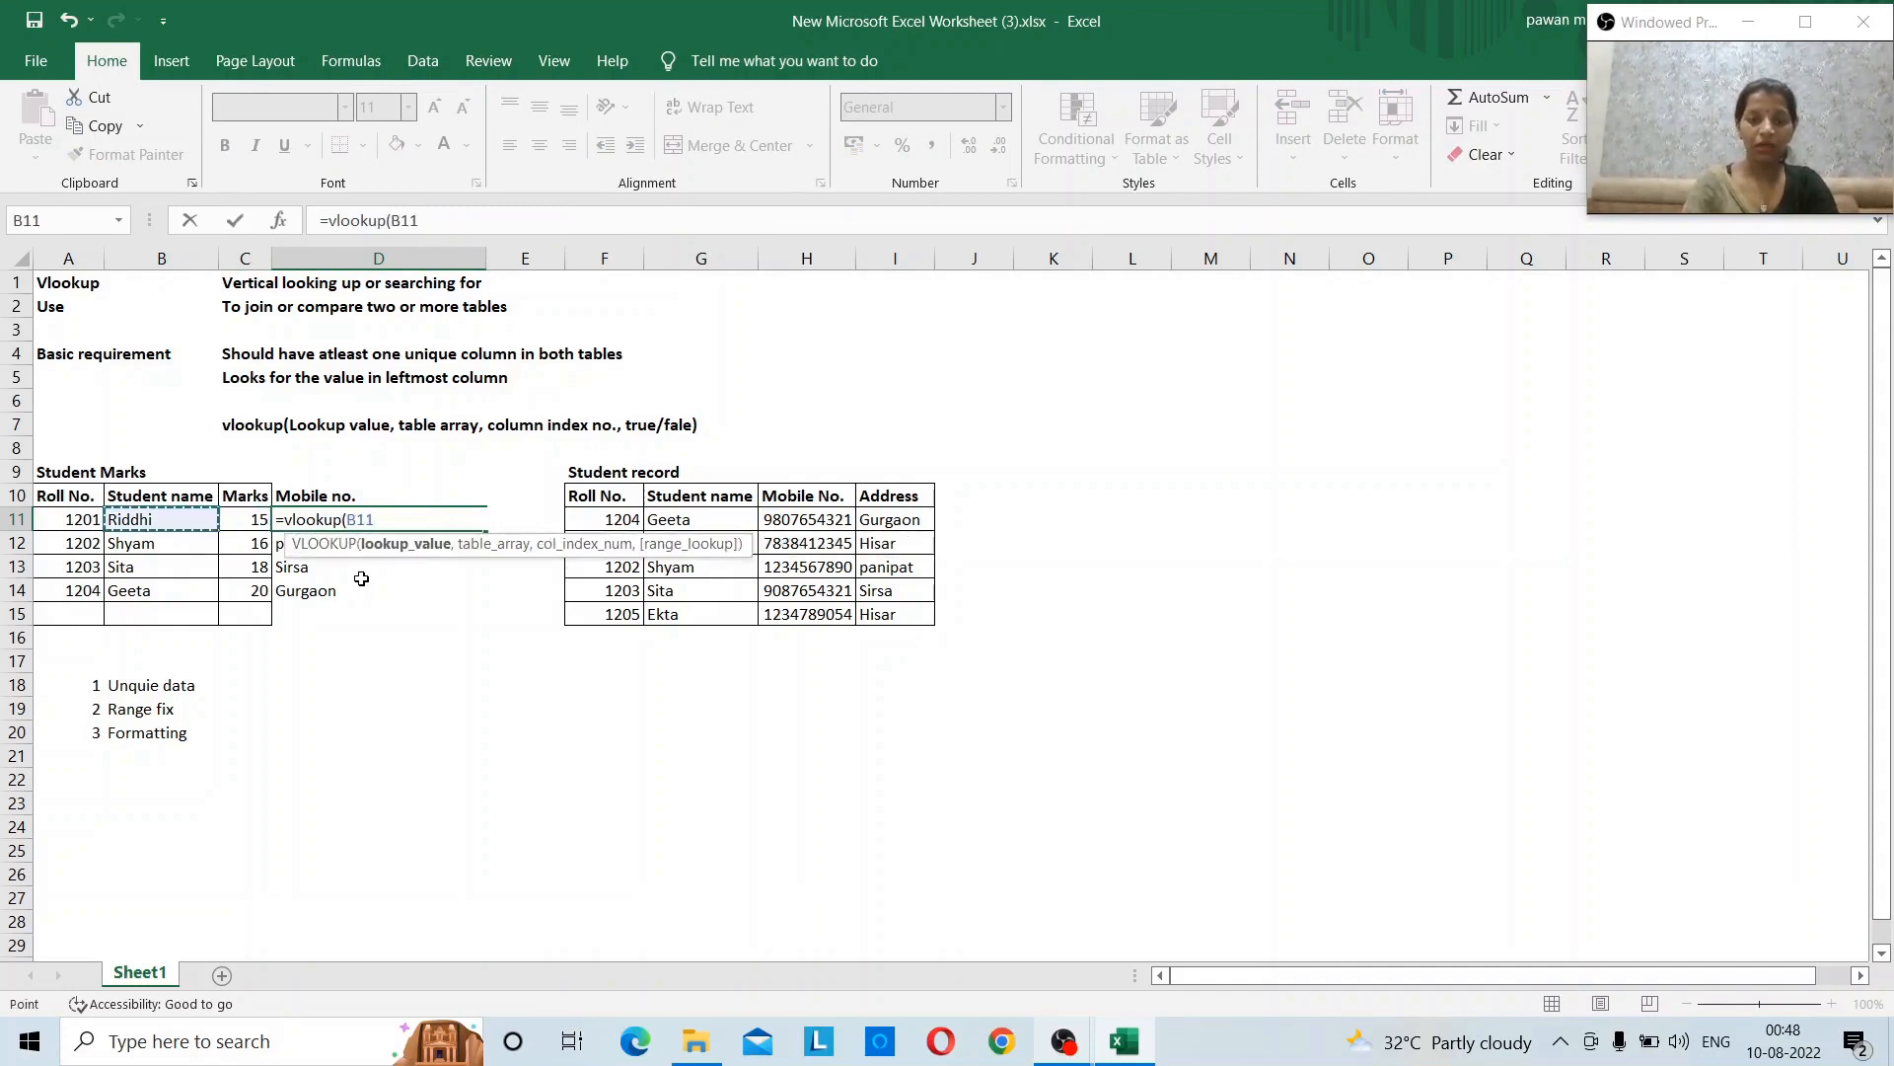
# - Set the formula's table array to G11:H15, the student name and mobile number columns of the Student record table
pyautogui.write(',')
pyautogui.press('Right')
pyautogui.press('Right')
pyautogui.press('Right')
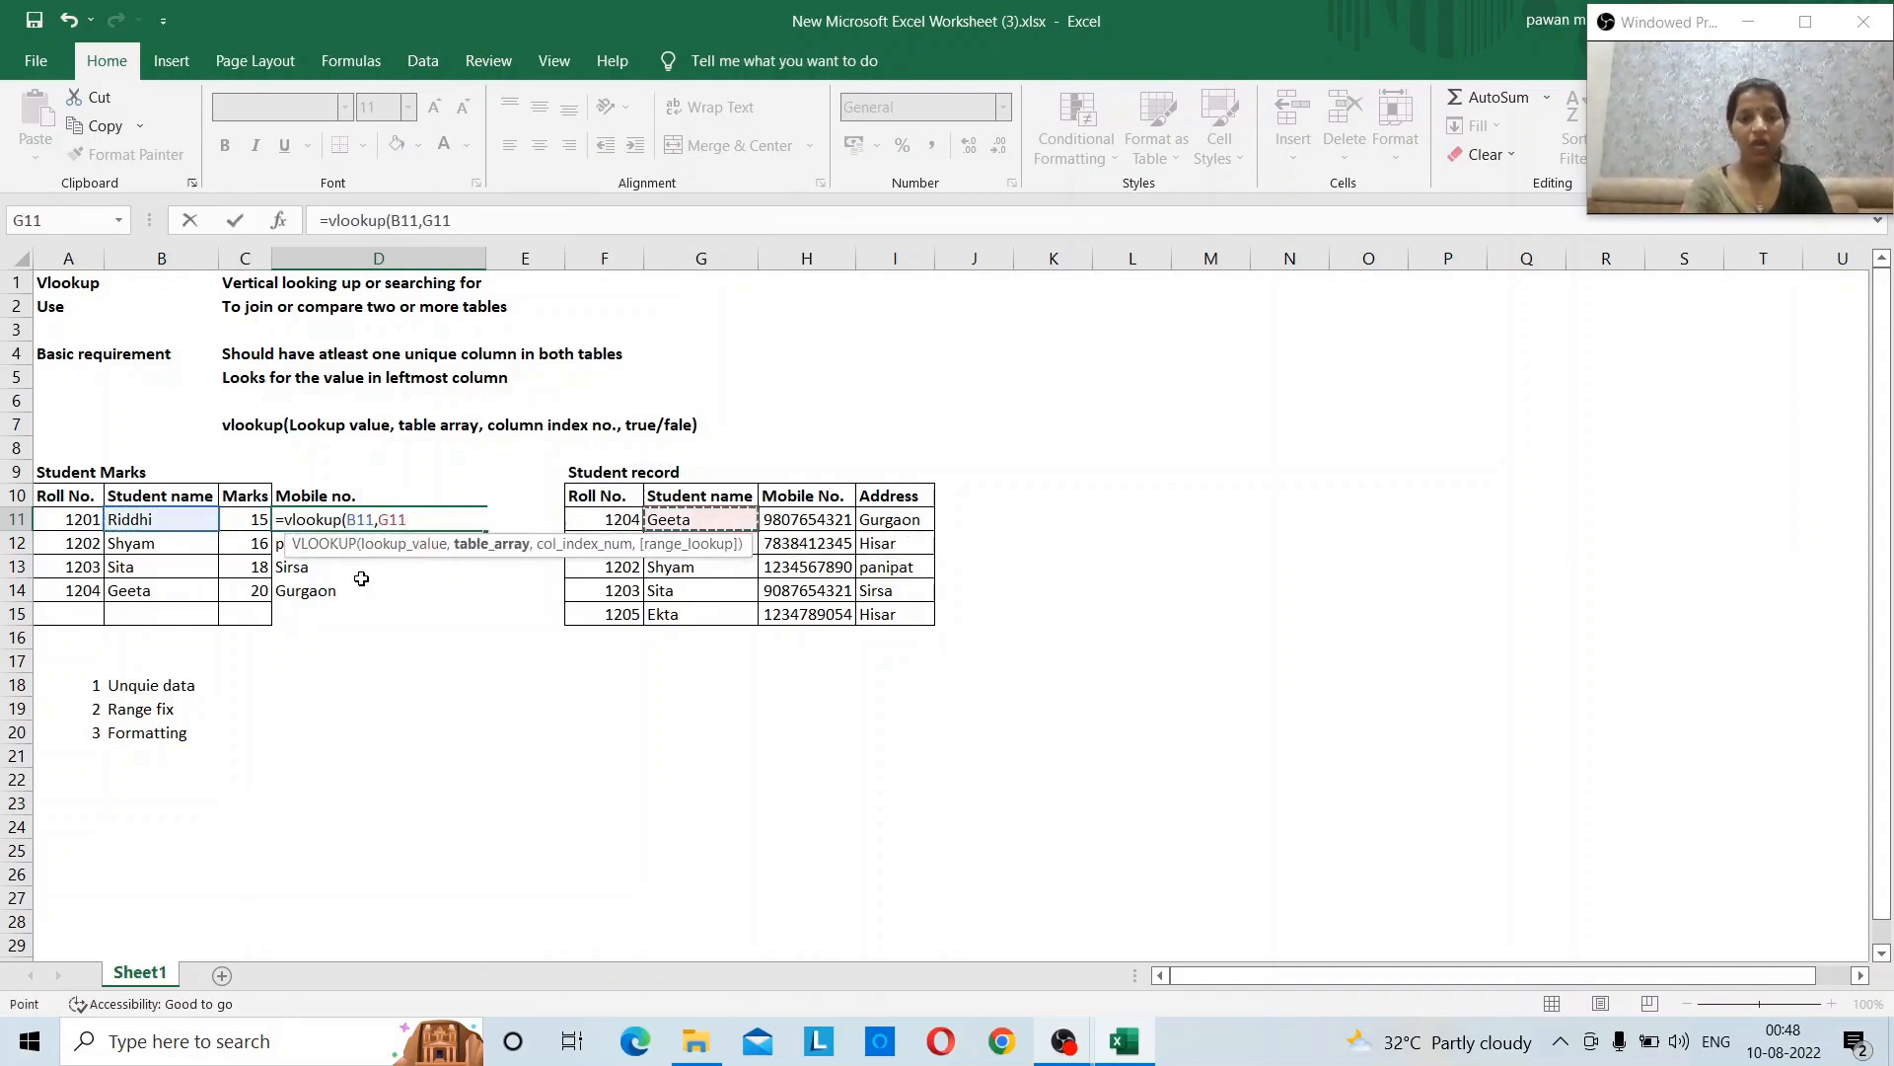
pyautogui.hotkey('shift', 'Down')
pyautogui.hotkey('shift', 'Down')
pyautogui.hotkey('shift', 'Down')
pyautogui.hotkey('shift', 'Down')
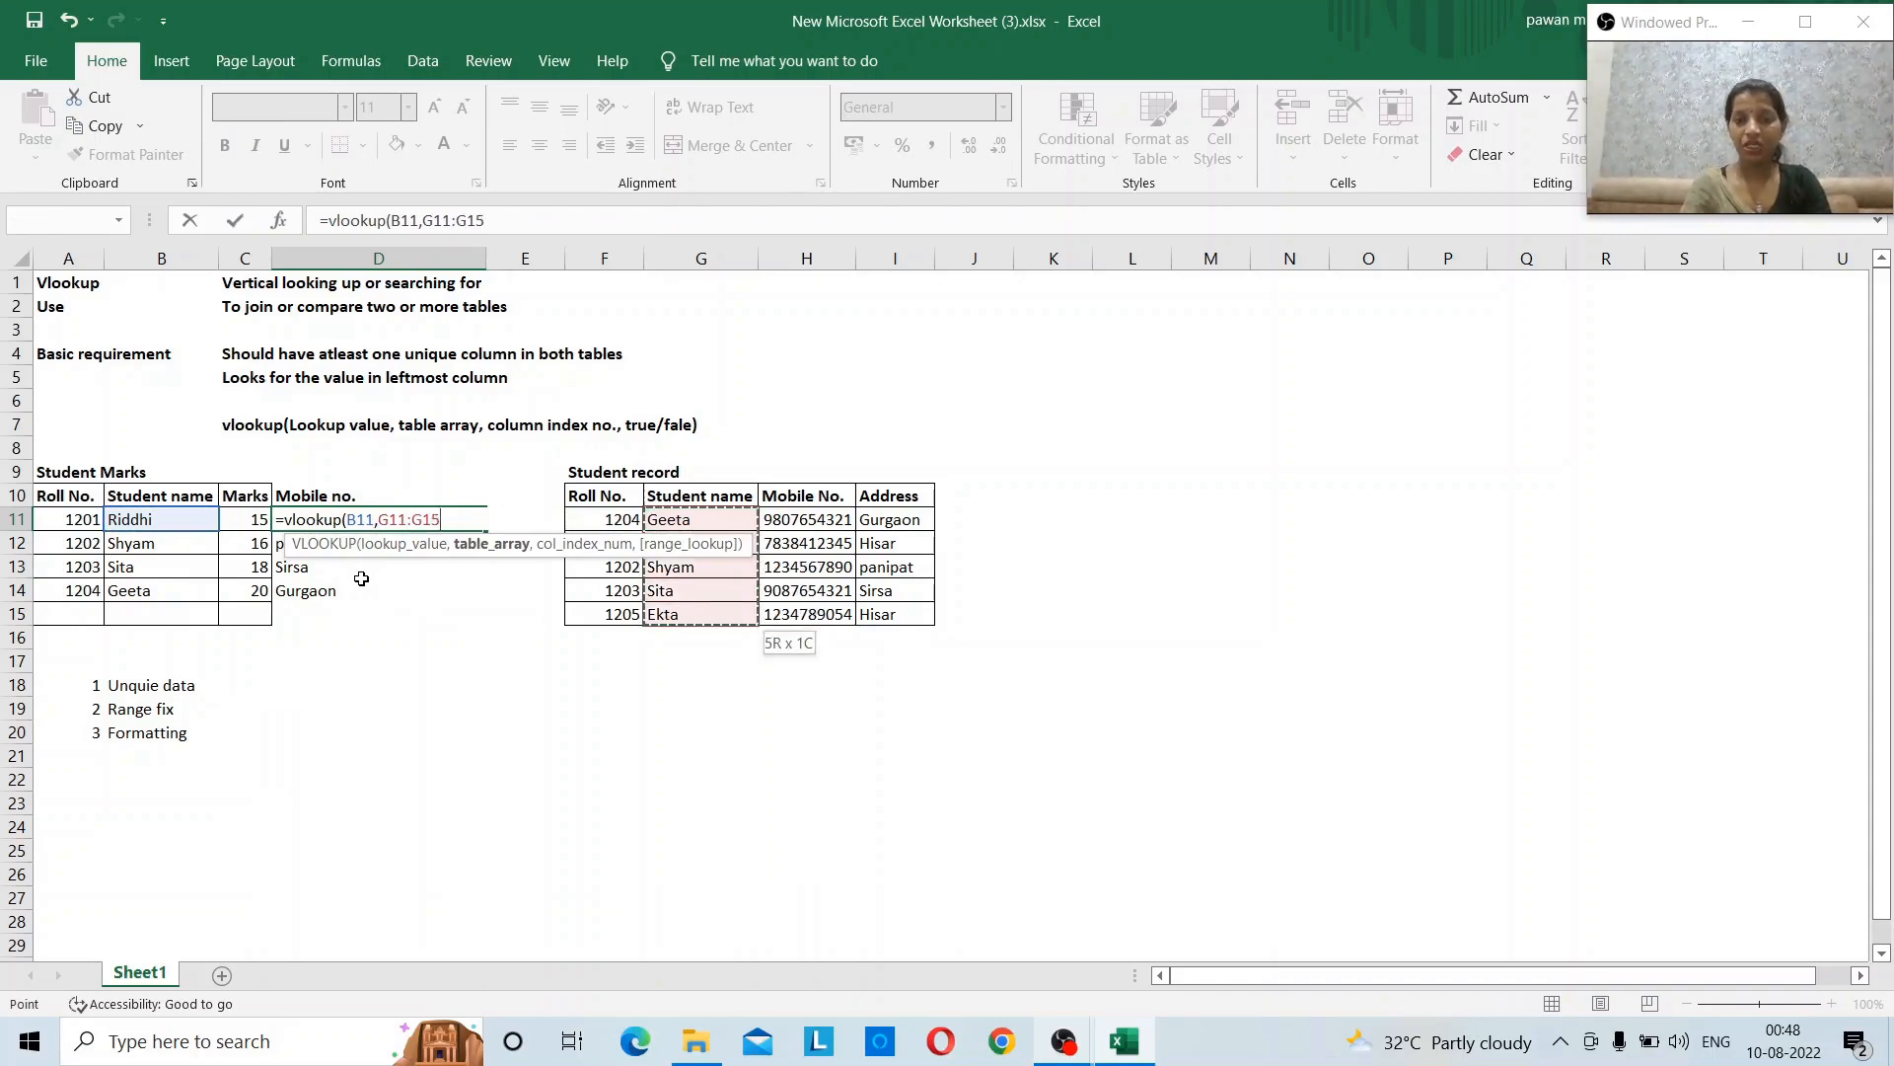
pyautogui.hotkey('shift', 'Right')
pyautogui.press('Left')
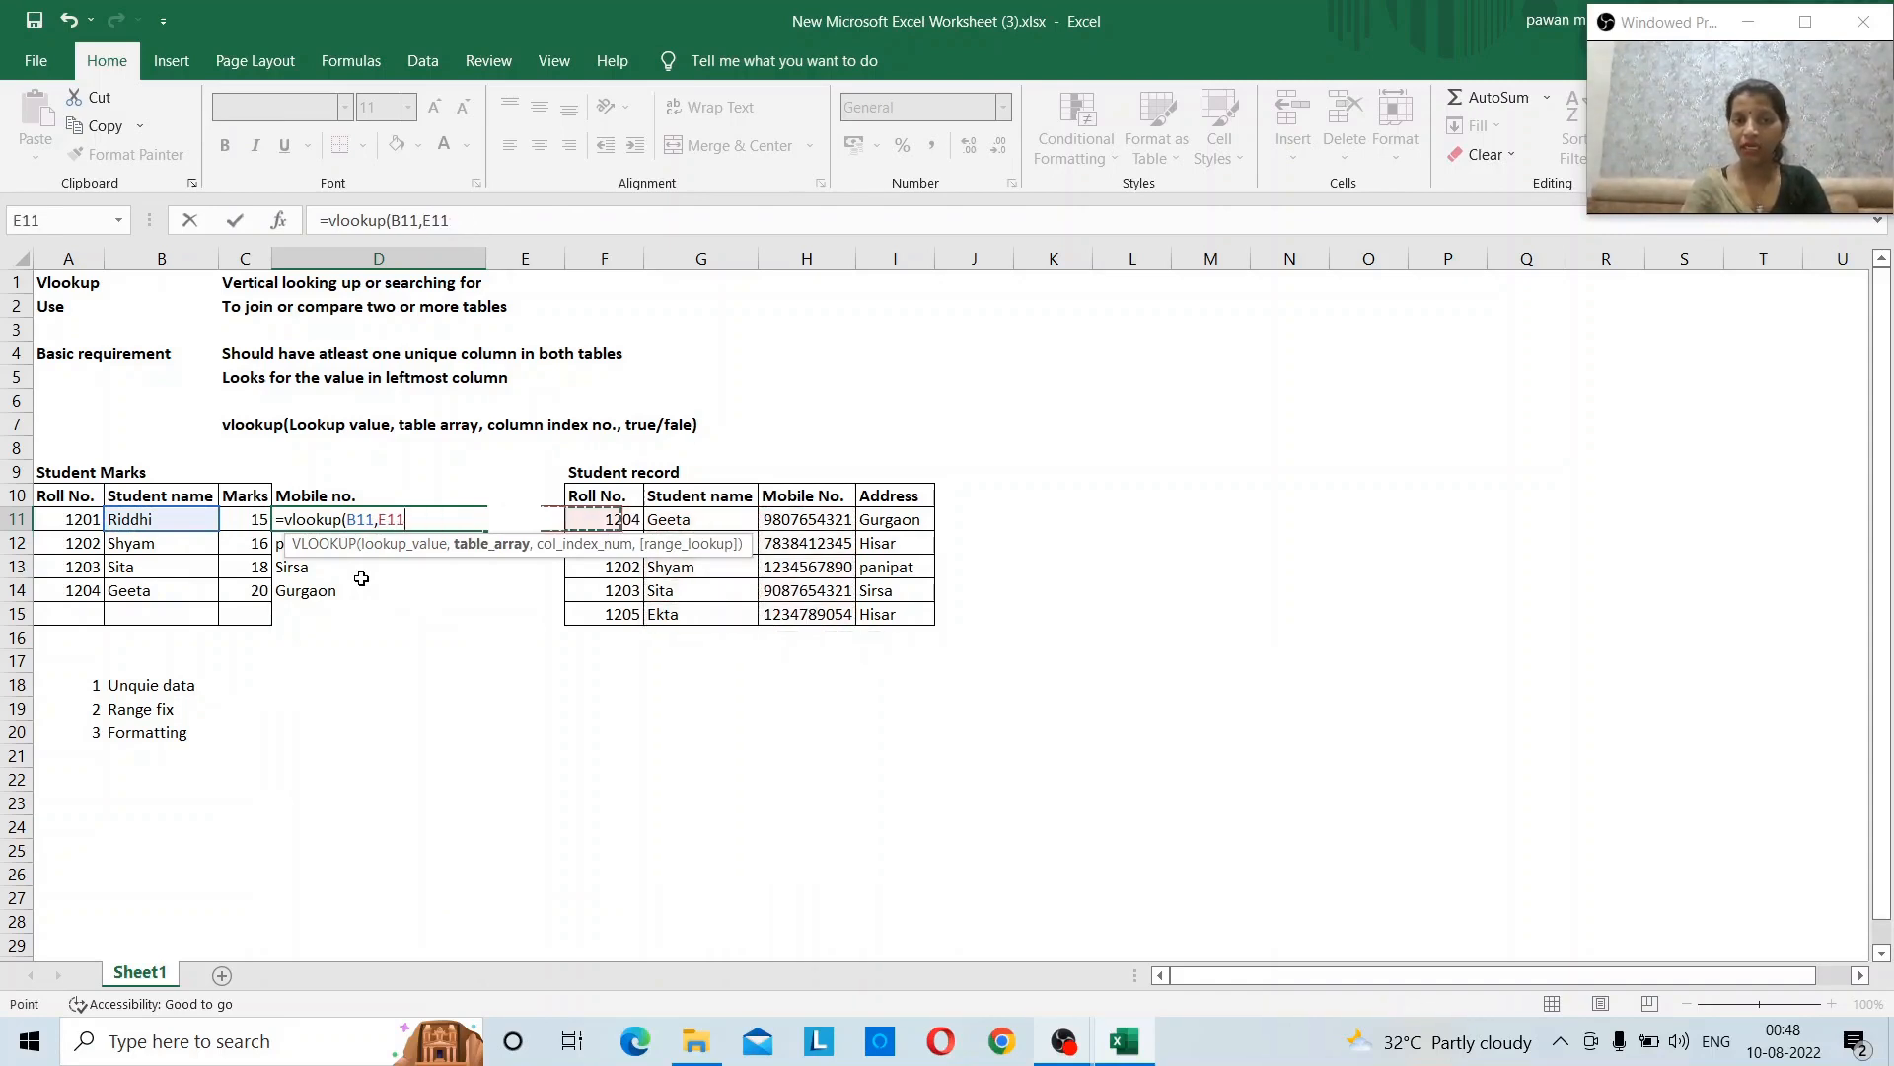
pyautogui.press('Right')
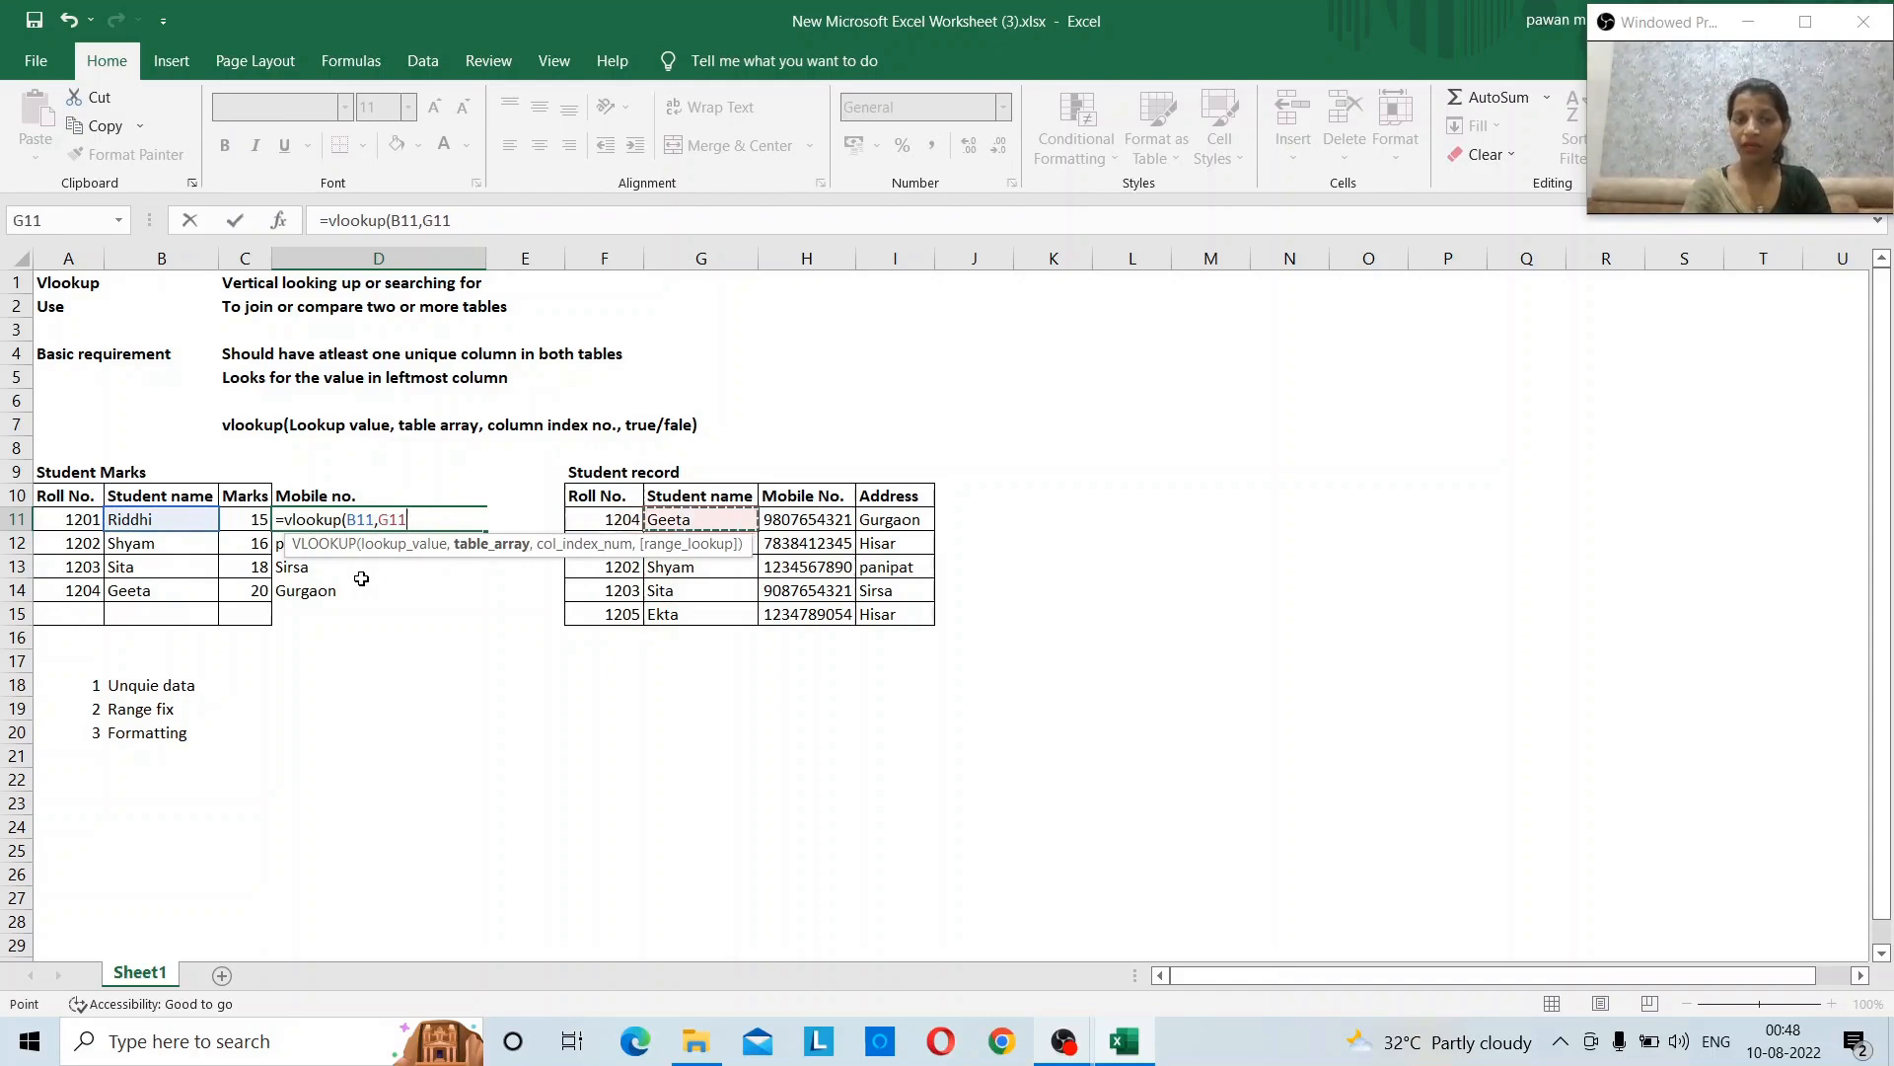
pyautogui.hotkey('shift', 'Down')
pyautogui.hotkey('shift', 'Down')
pyautogui.hotkey('shift', 'Down')
pyautogui.hotkey('shift', 'Down')
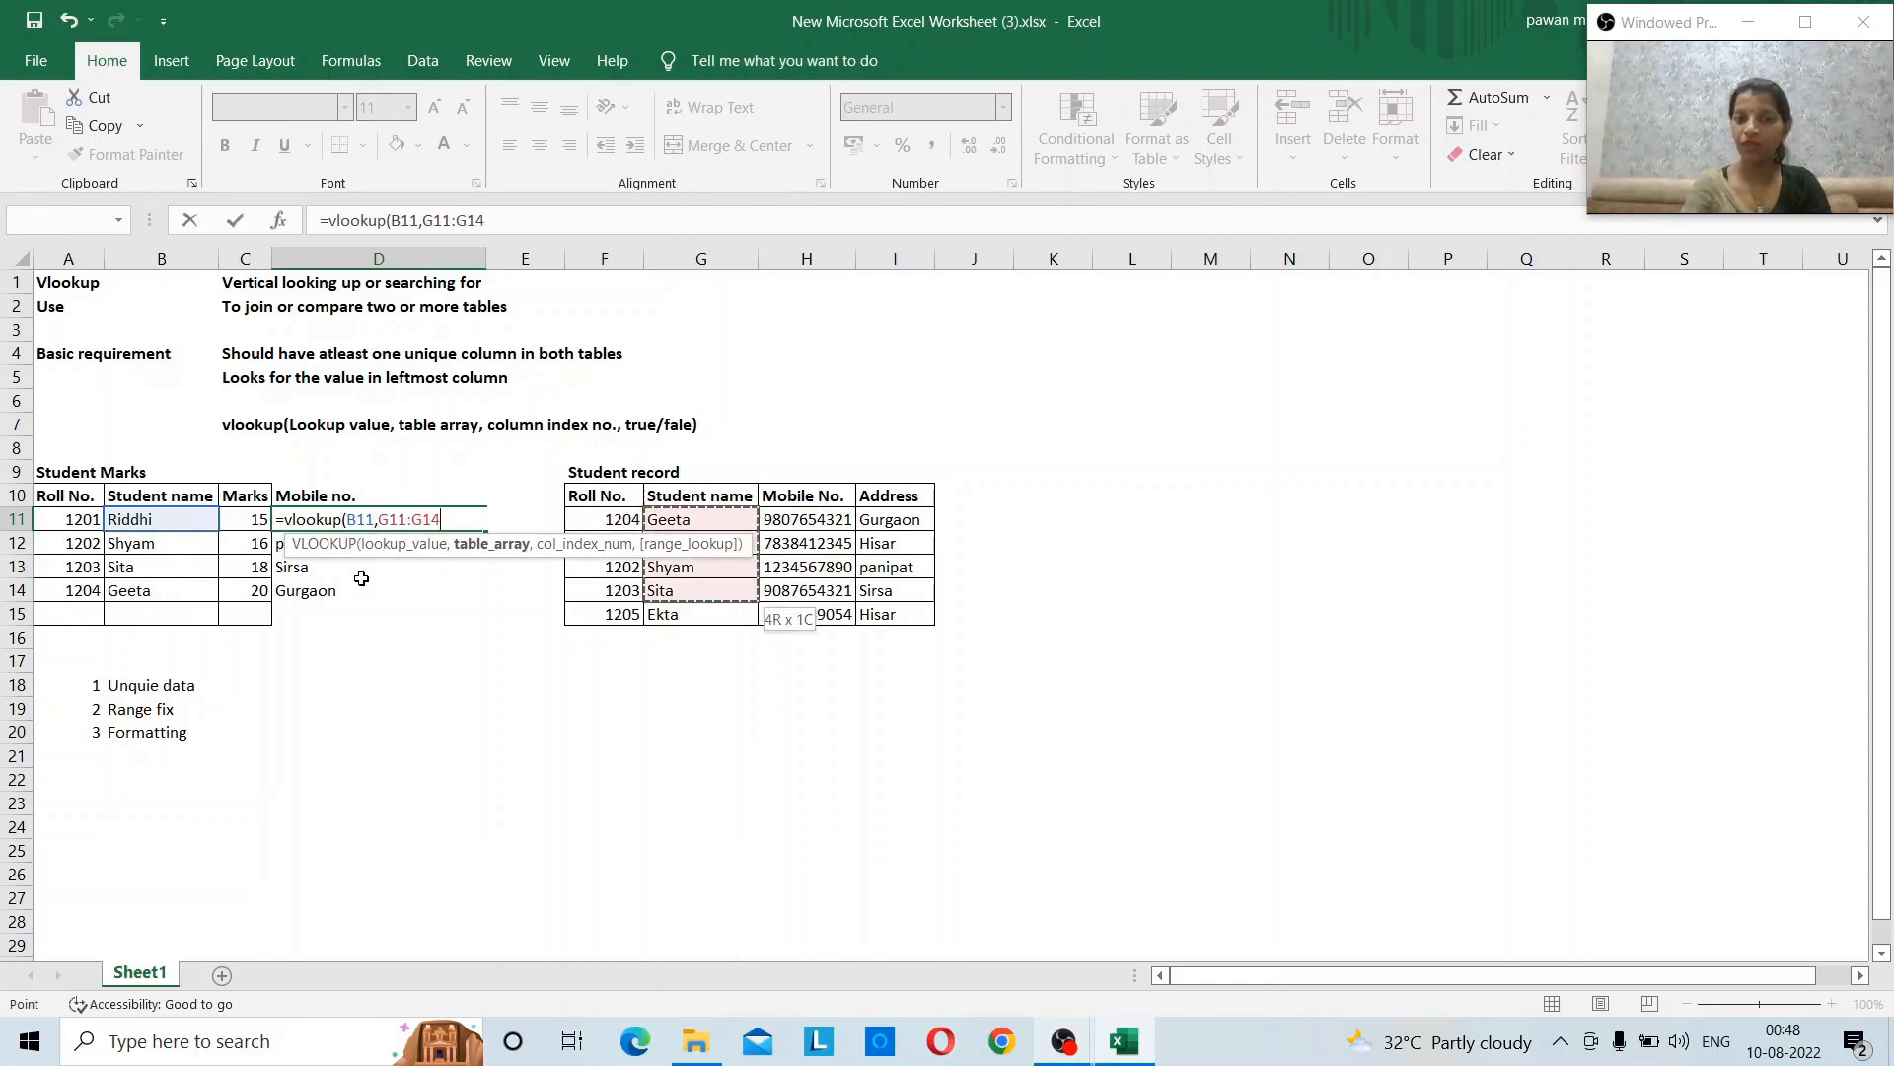
pyautogui.hotkey('shift', 'Right')
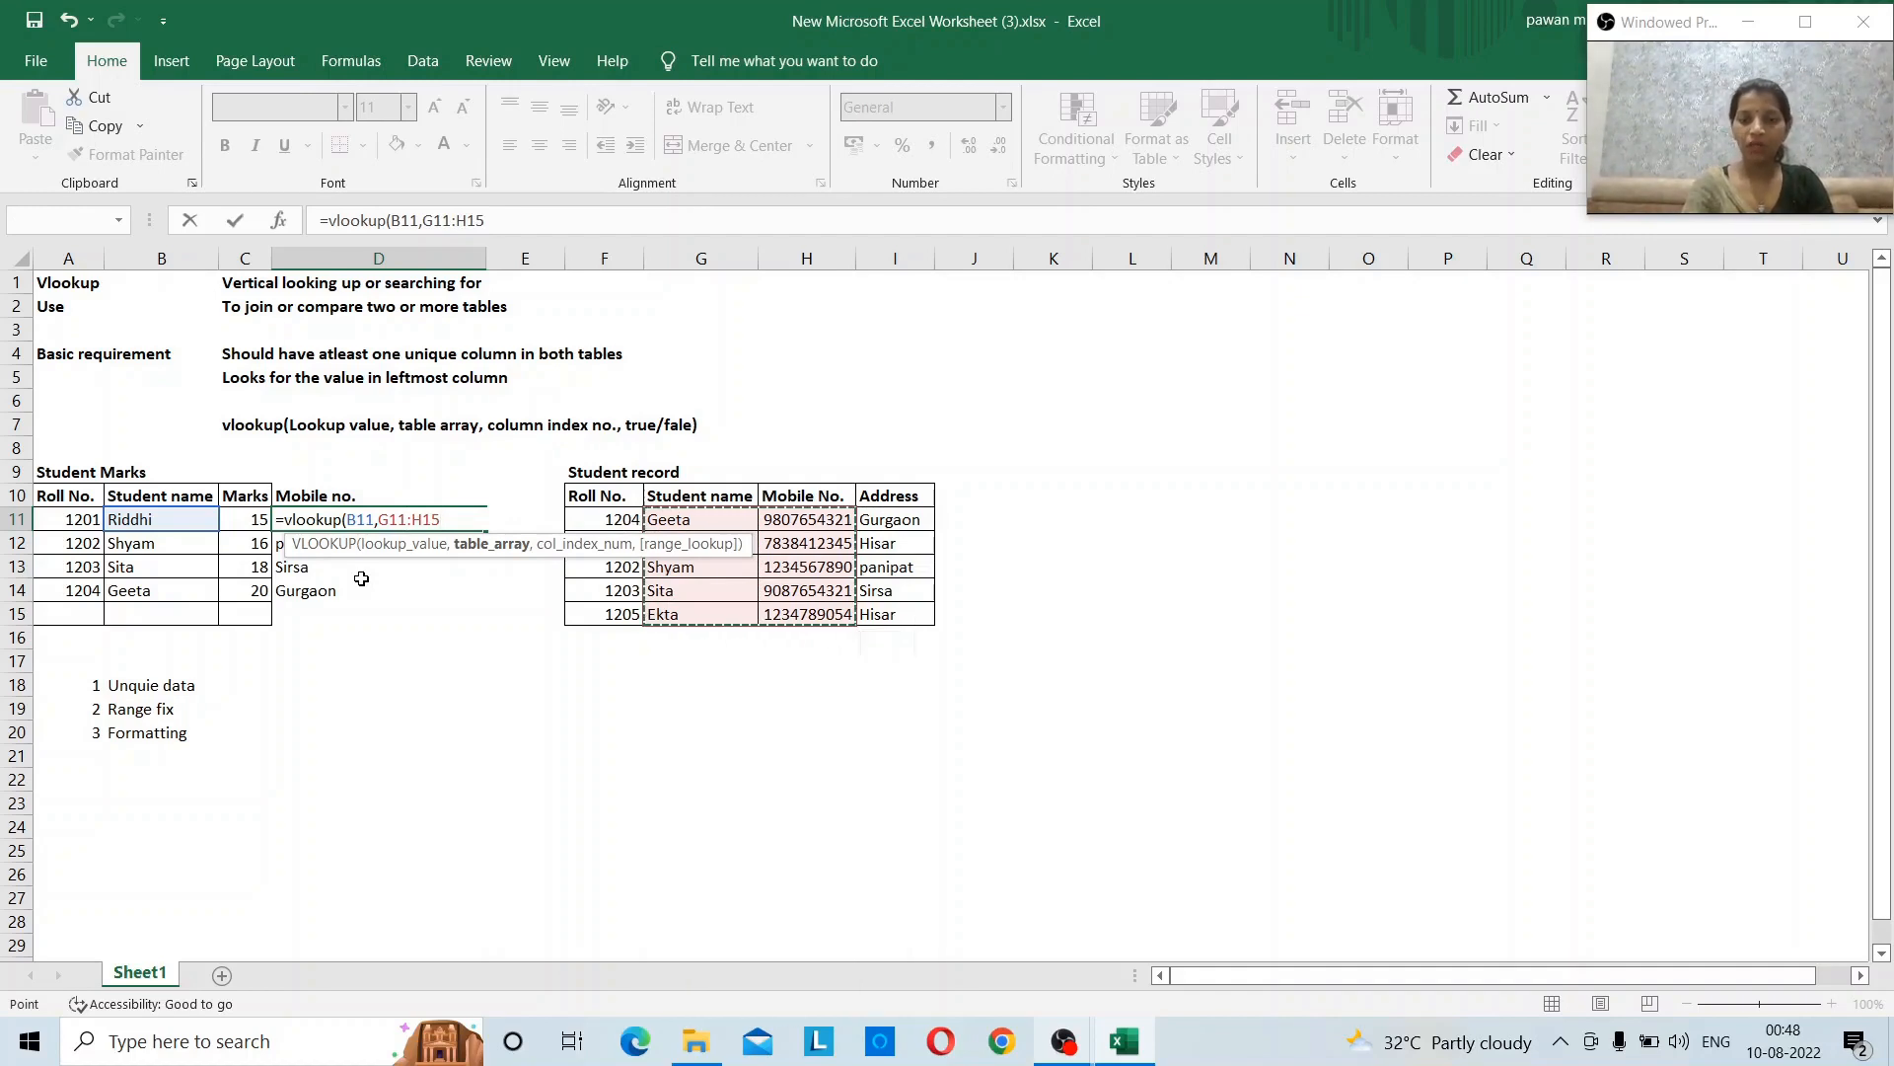
# - Complete the D11 VLOOKUP with column index 2 and range lookup 0, and commit it
pyautogui.write(',')
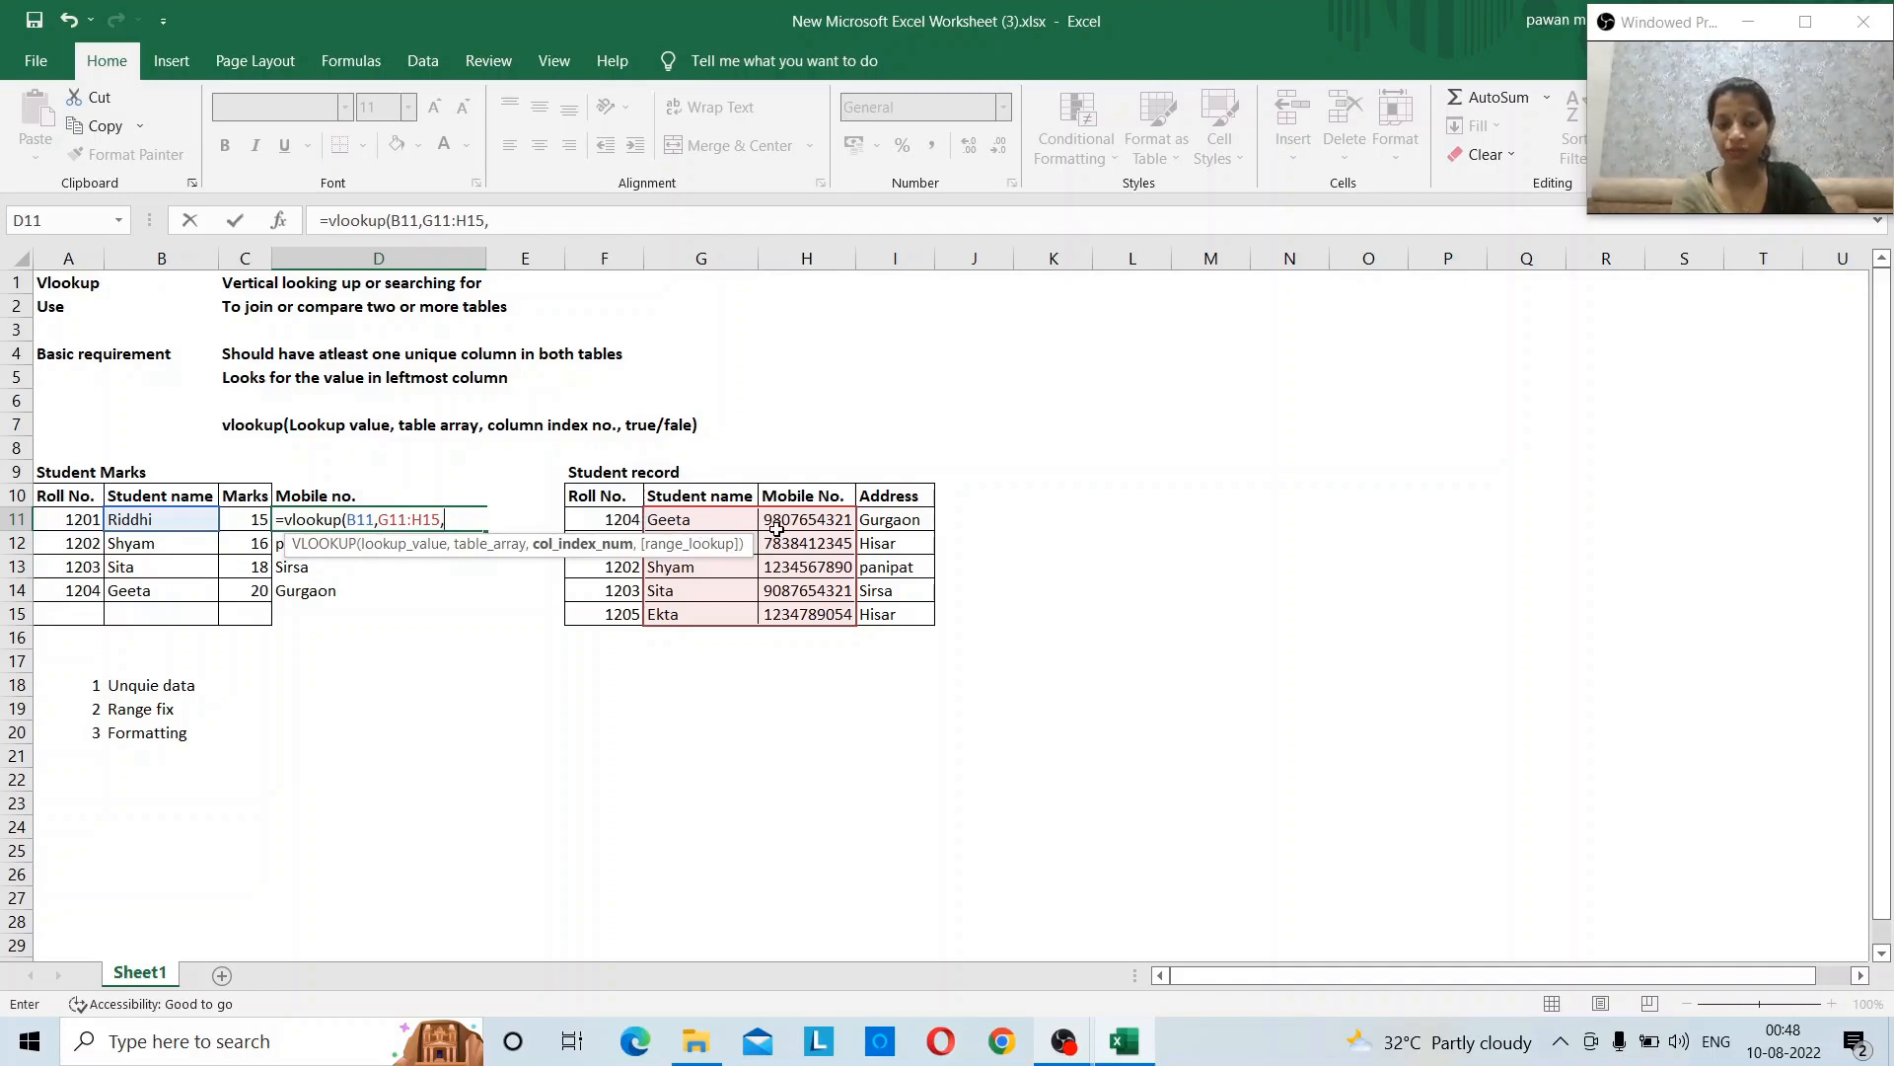
pyautogui.write('2,0')
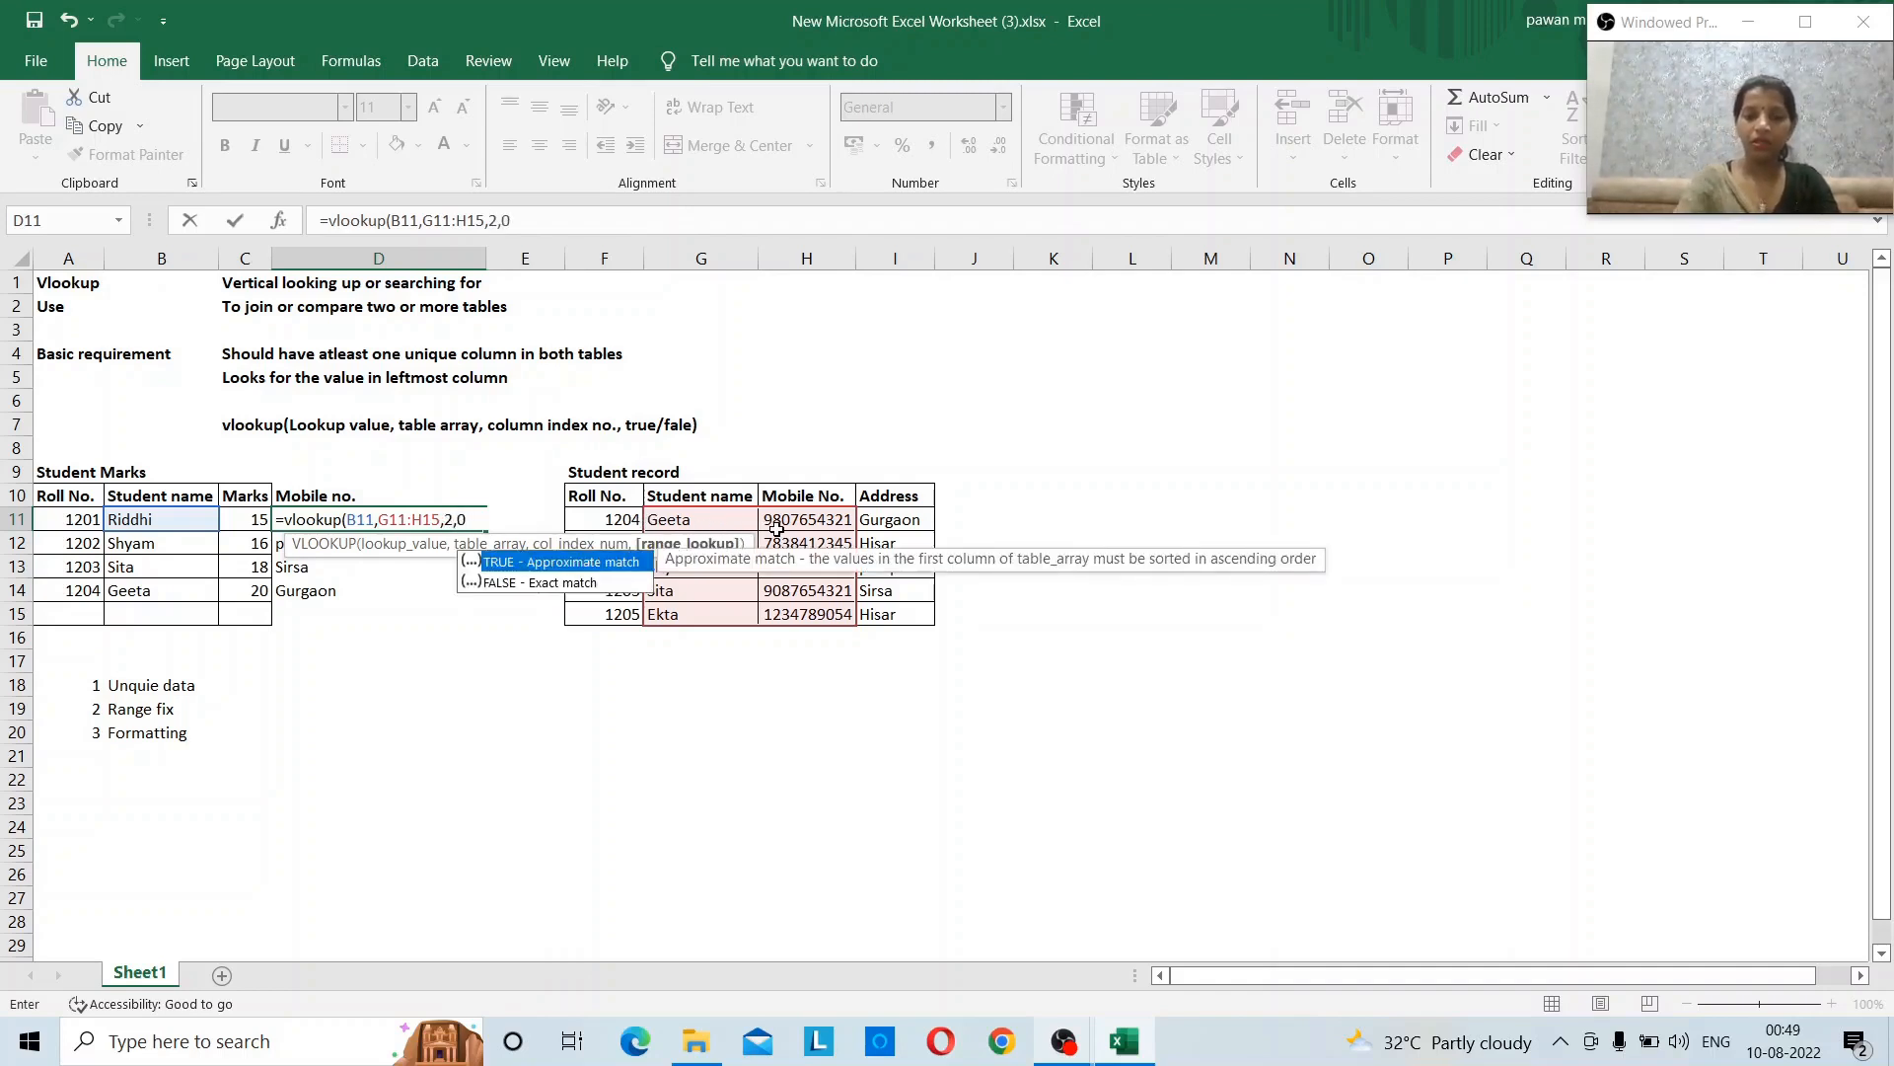
pyautogui.write(')')
pyautogui.press('Return')
pyautogui.press('Up')
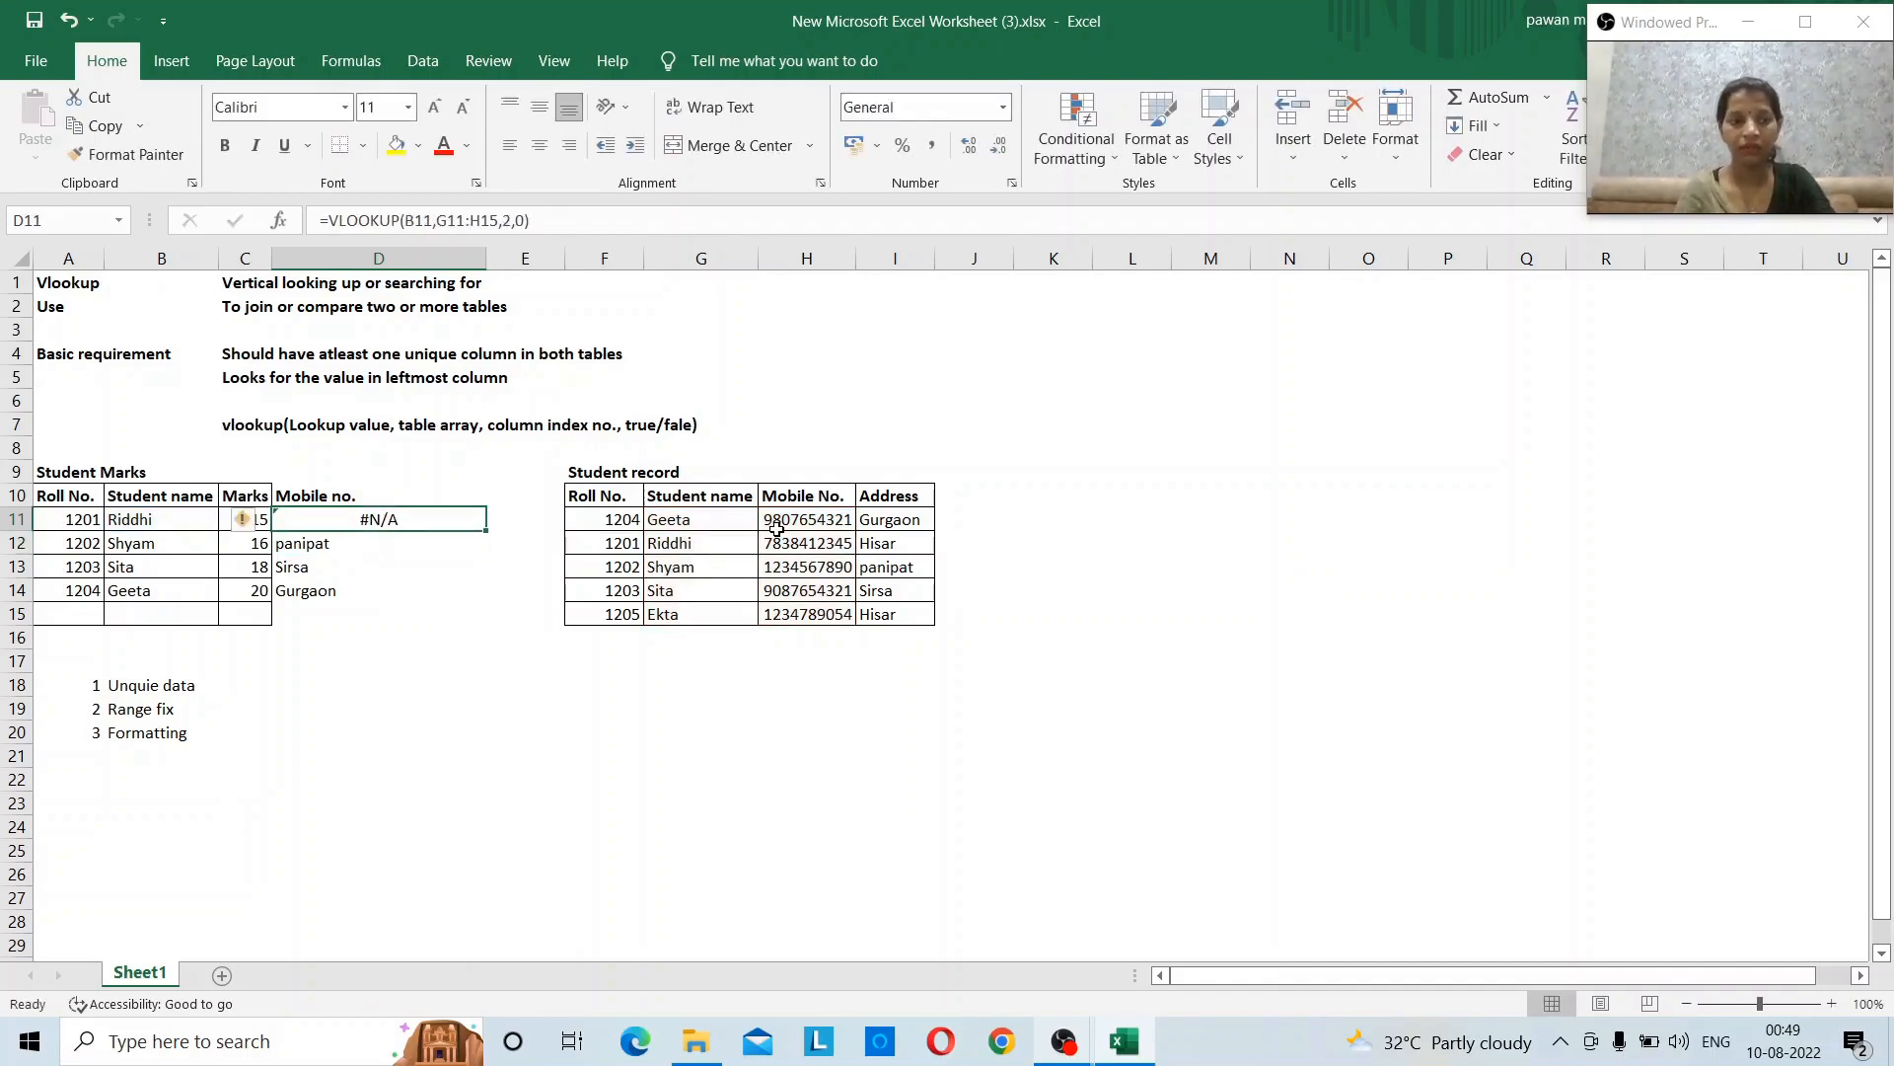
# - Review the VLOOKUP formula in D11 and the cells around it
pyautogui.press('F2')
pyautogui.press('Escape')
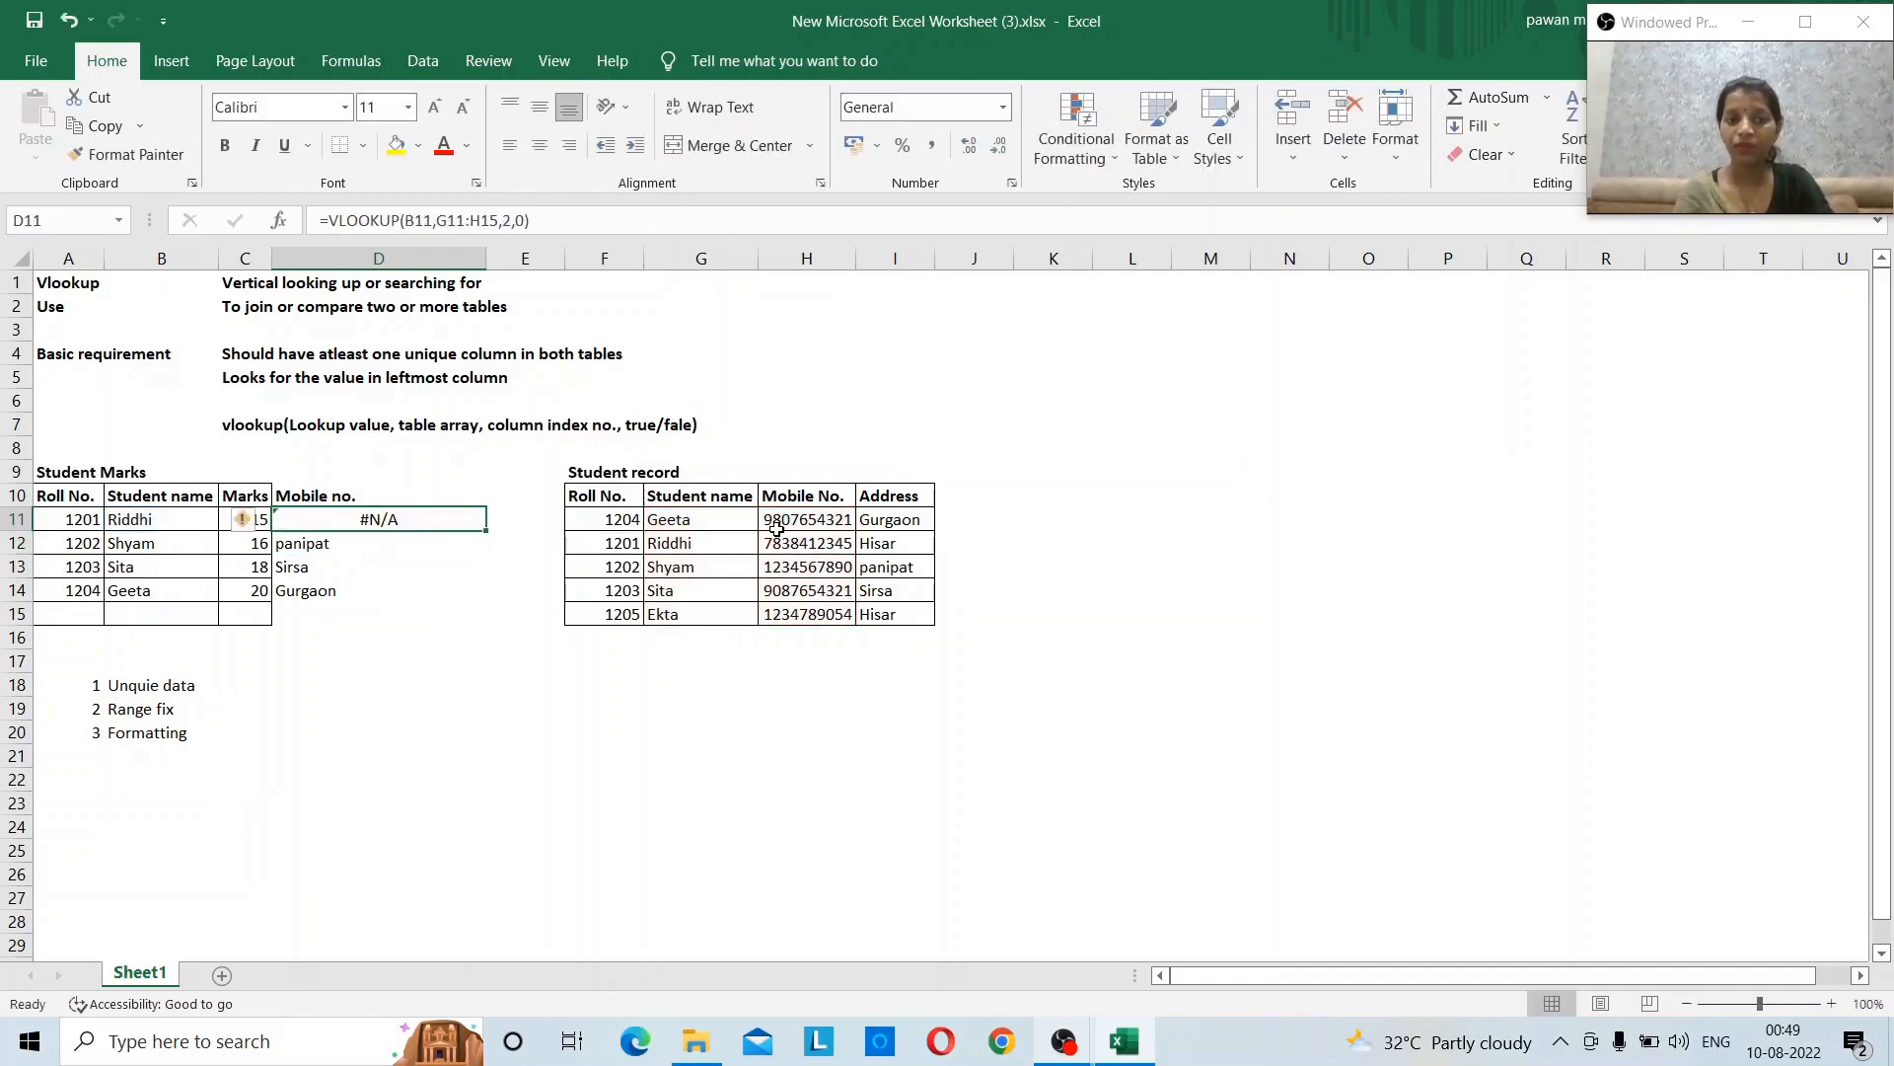
pyautogui.press('Right')
pyautogui.press('Right')
pyautogui.press('Down')
pyautogui.press('Left')
pyautogui.press('Left')
pyautogui.press('Left')
pyautogui.press('Left')
pyautogui.press('Left')
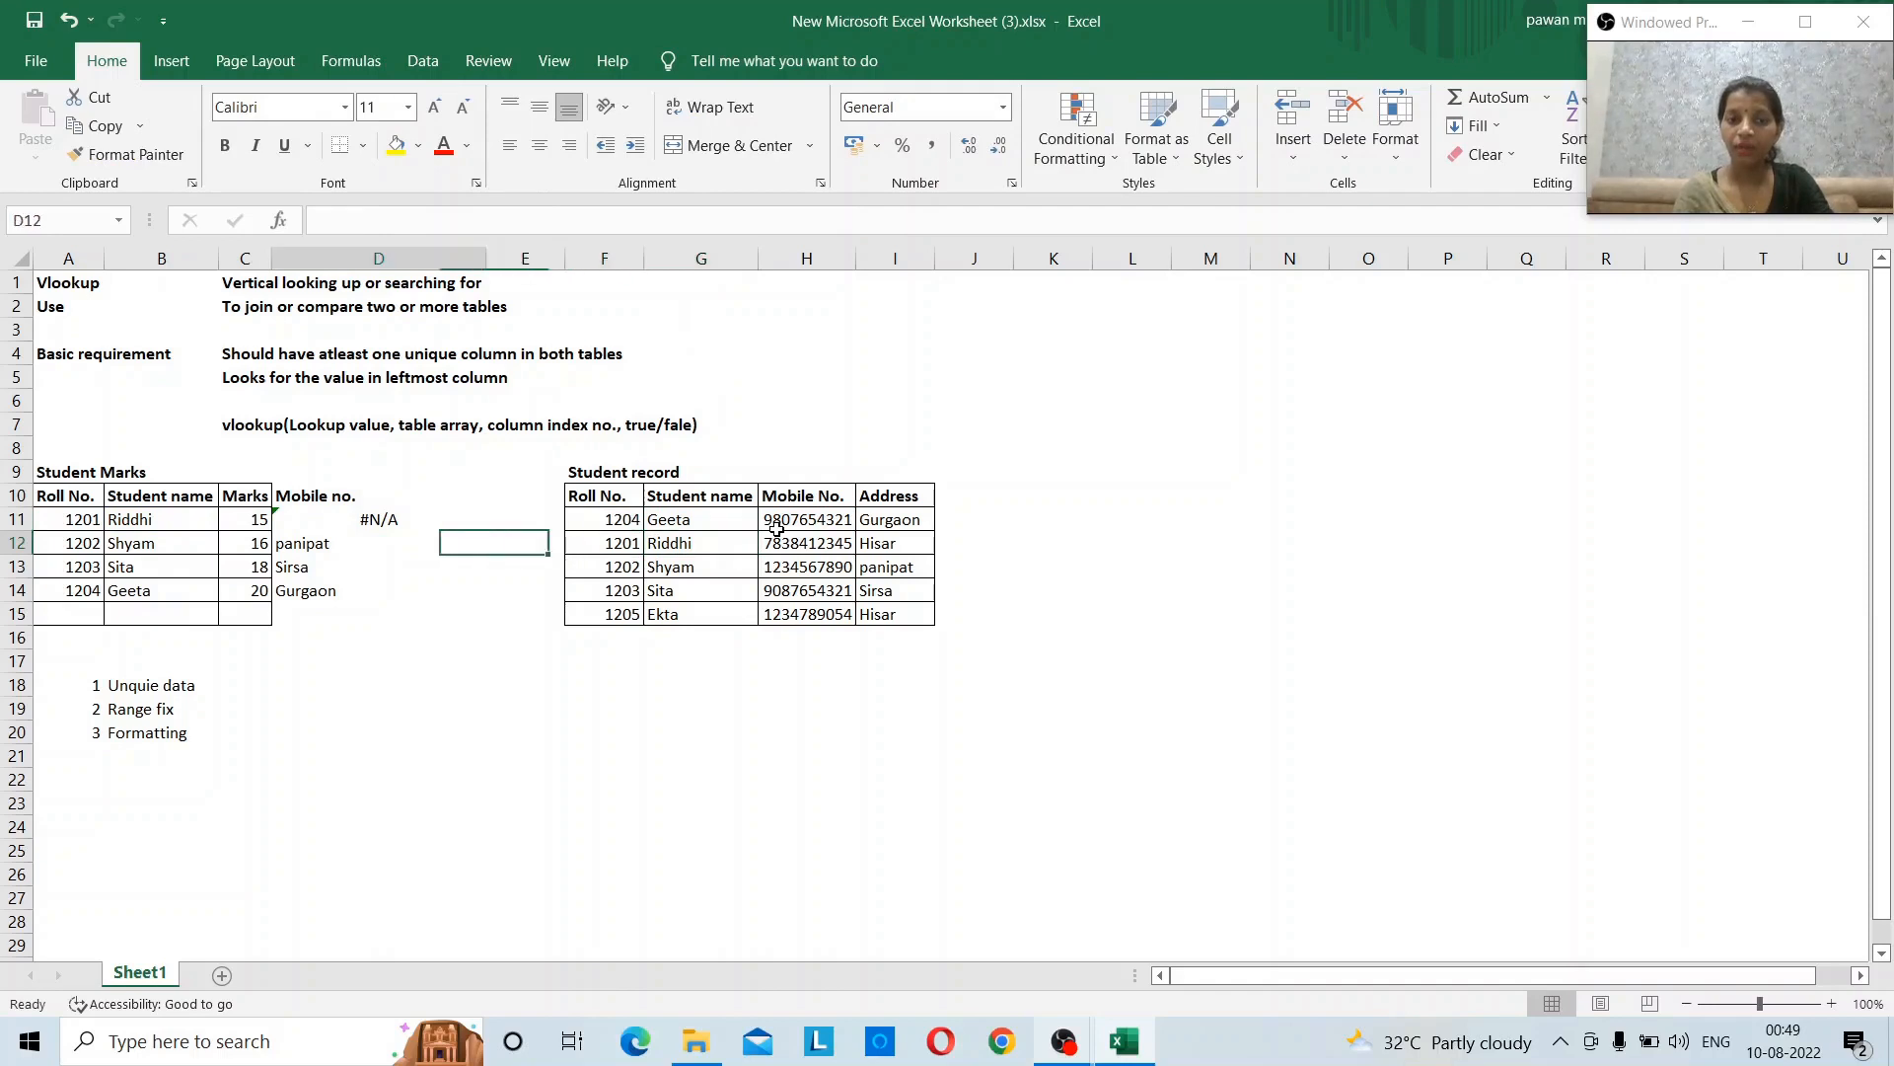
pyautogui.press('Up')
pyautogui.press('Right')
pyautogui.press('Right')
pyautogui.press('Right')
pyautogui.press('Left')
pyautogui.press('Left')
pyautogui.press('Left')
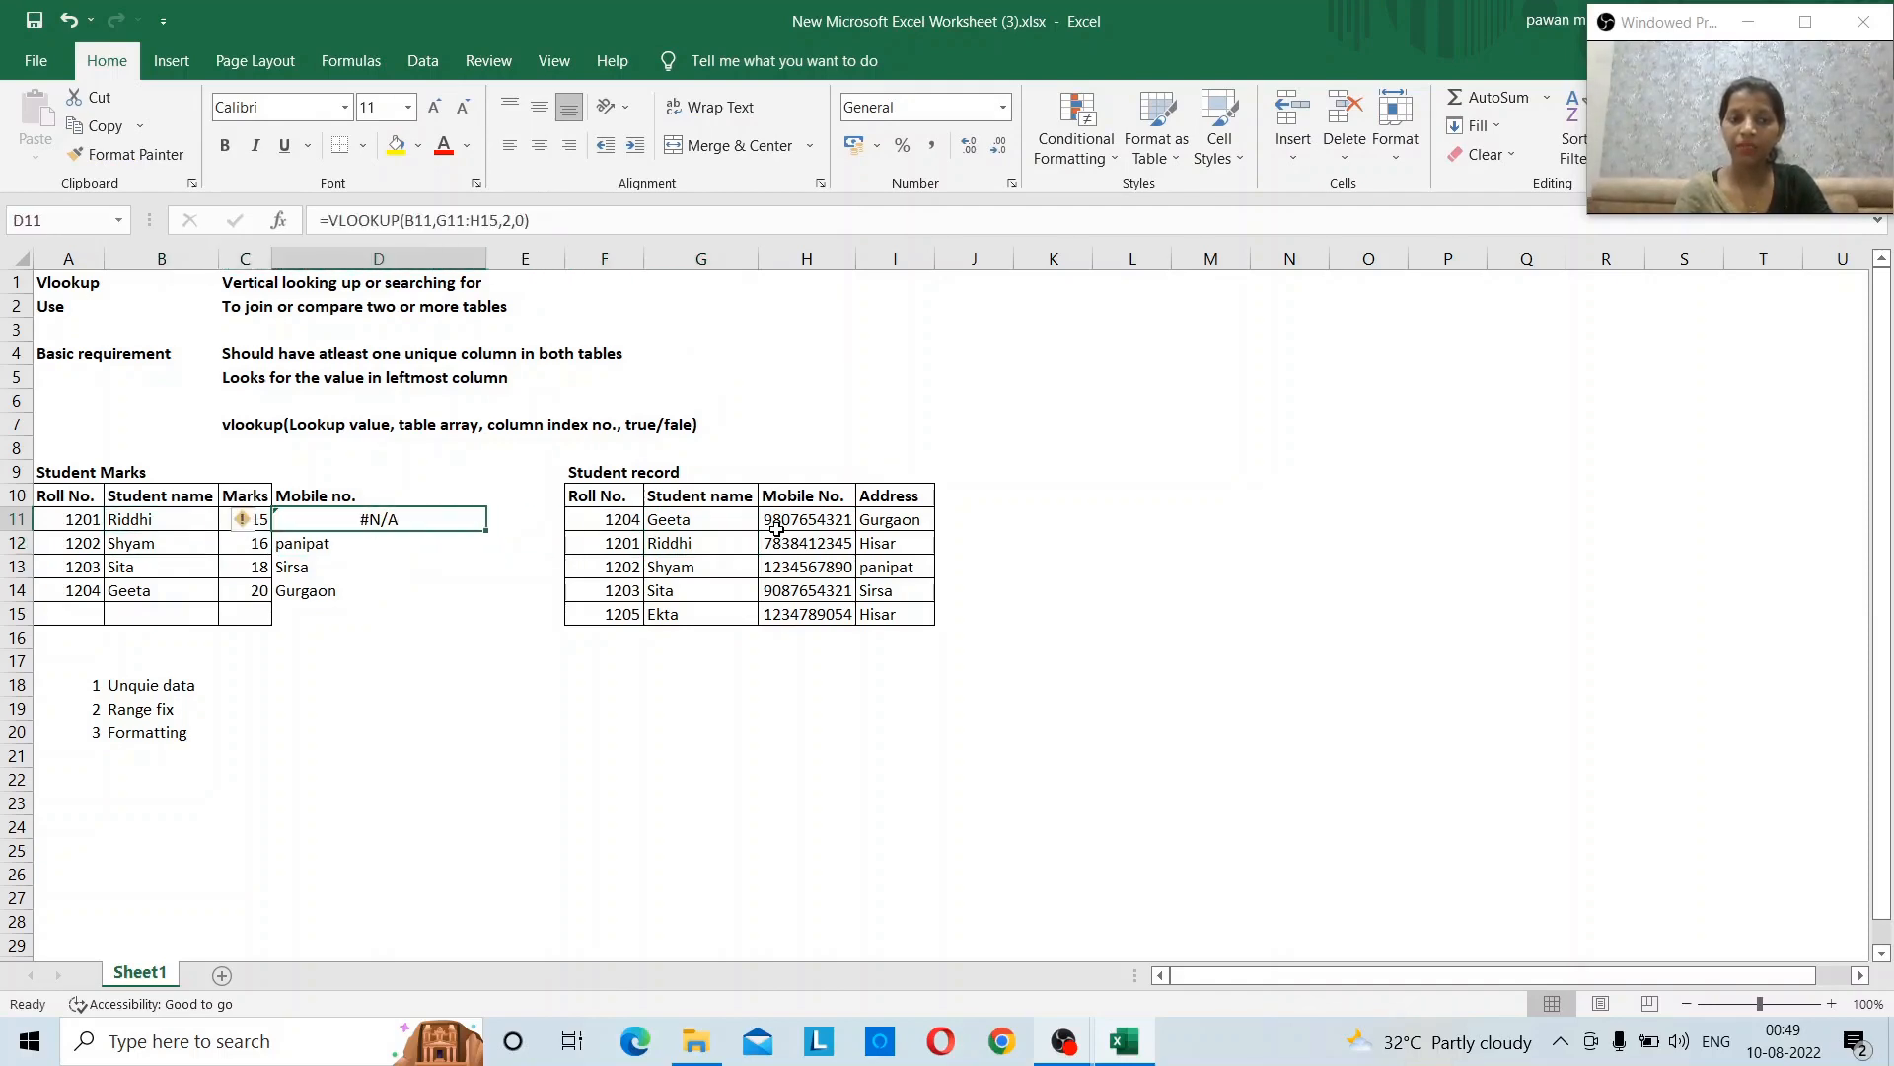
# - Remove the trailing space after the student name in B11
pyautogui.press('F2')
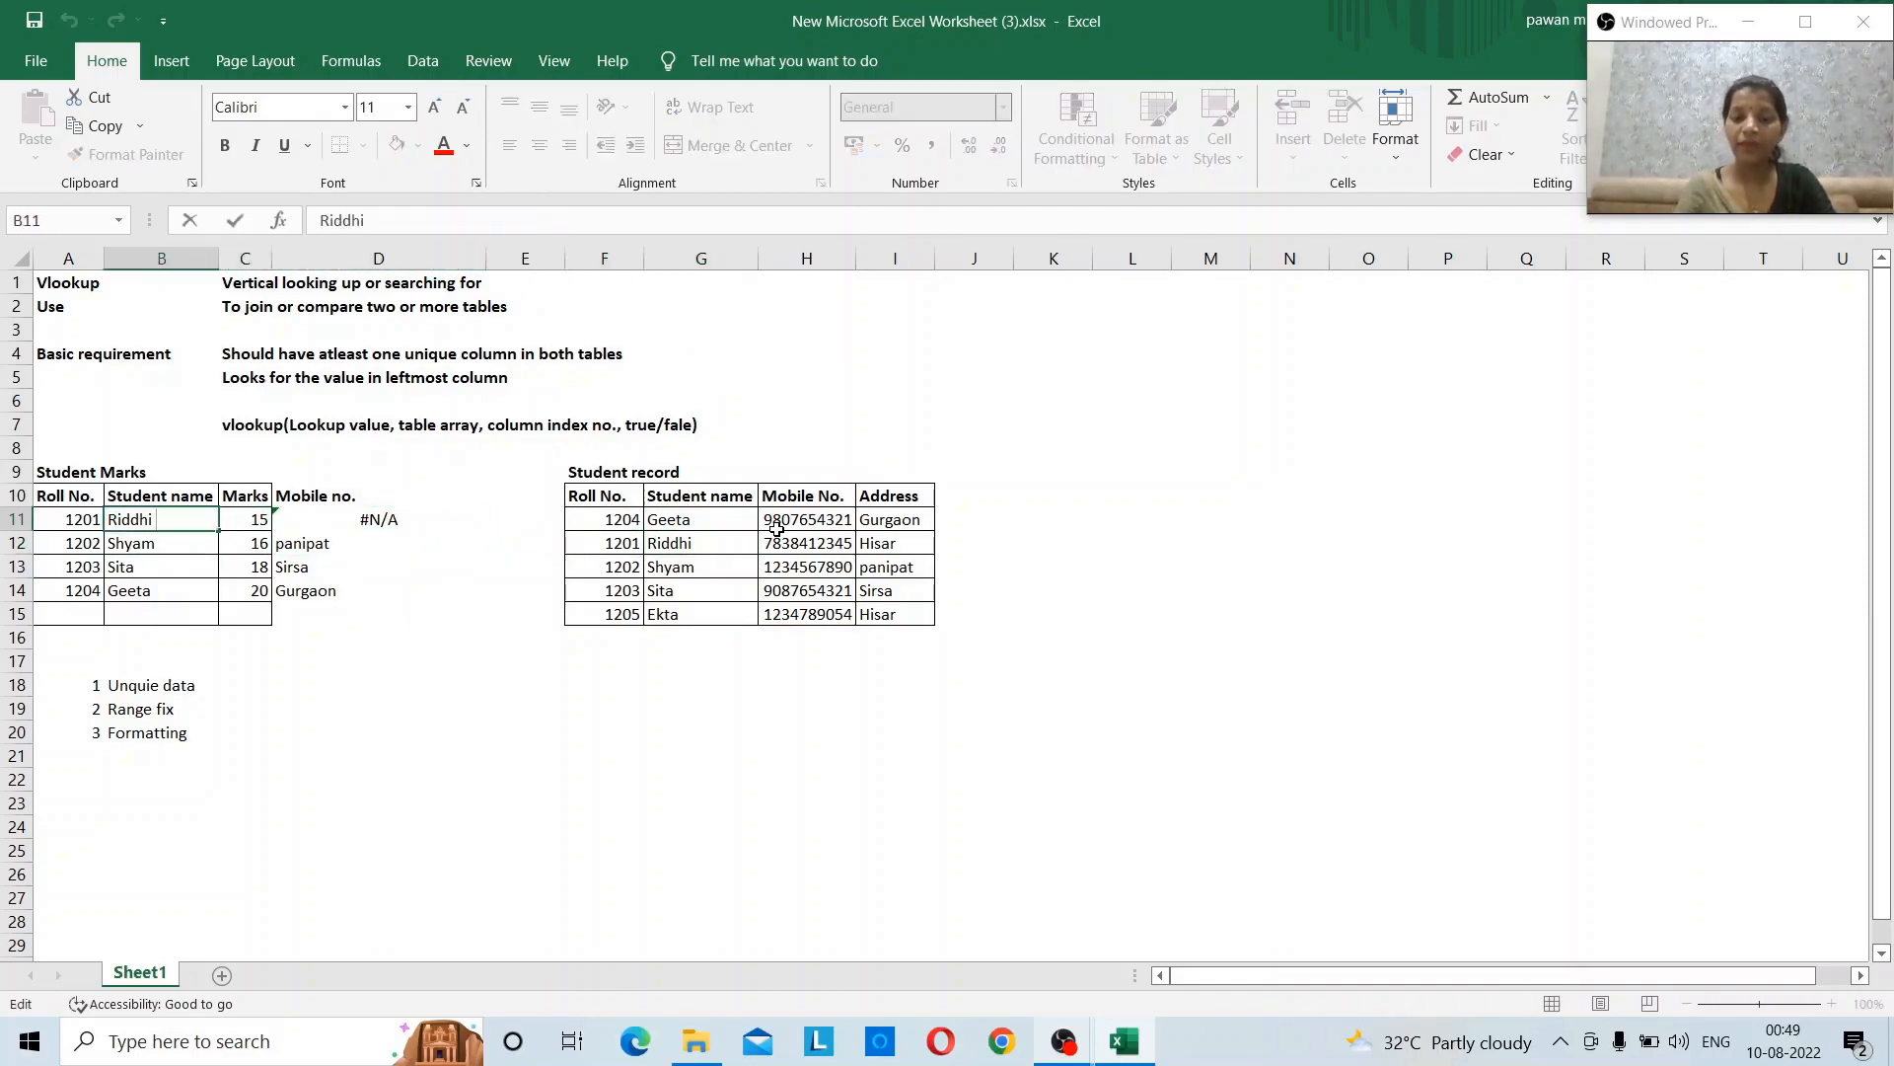
pyautogui.press('BackSpace')
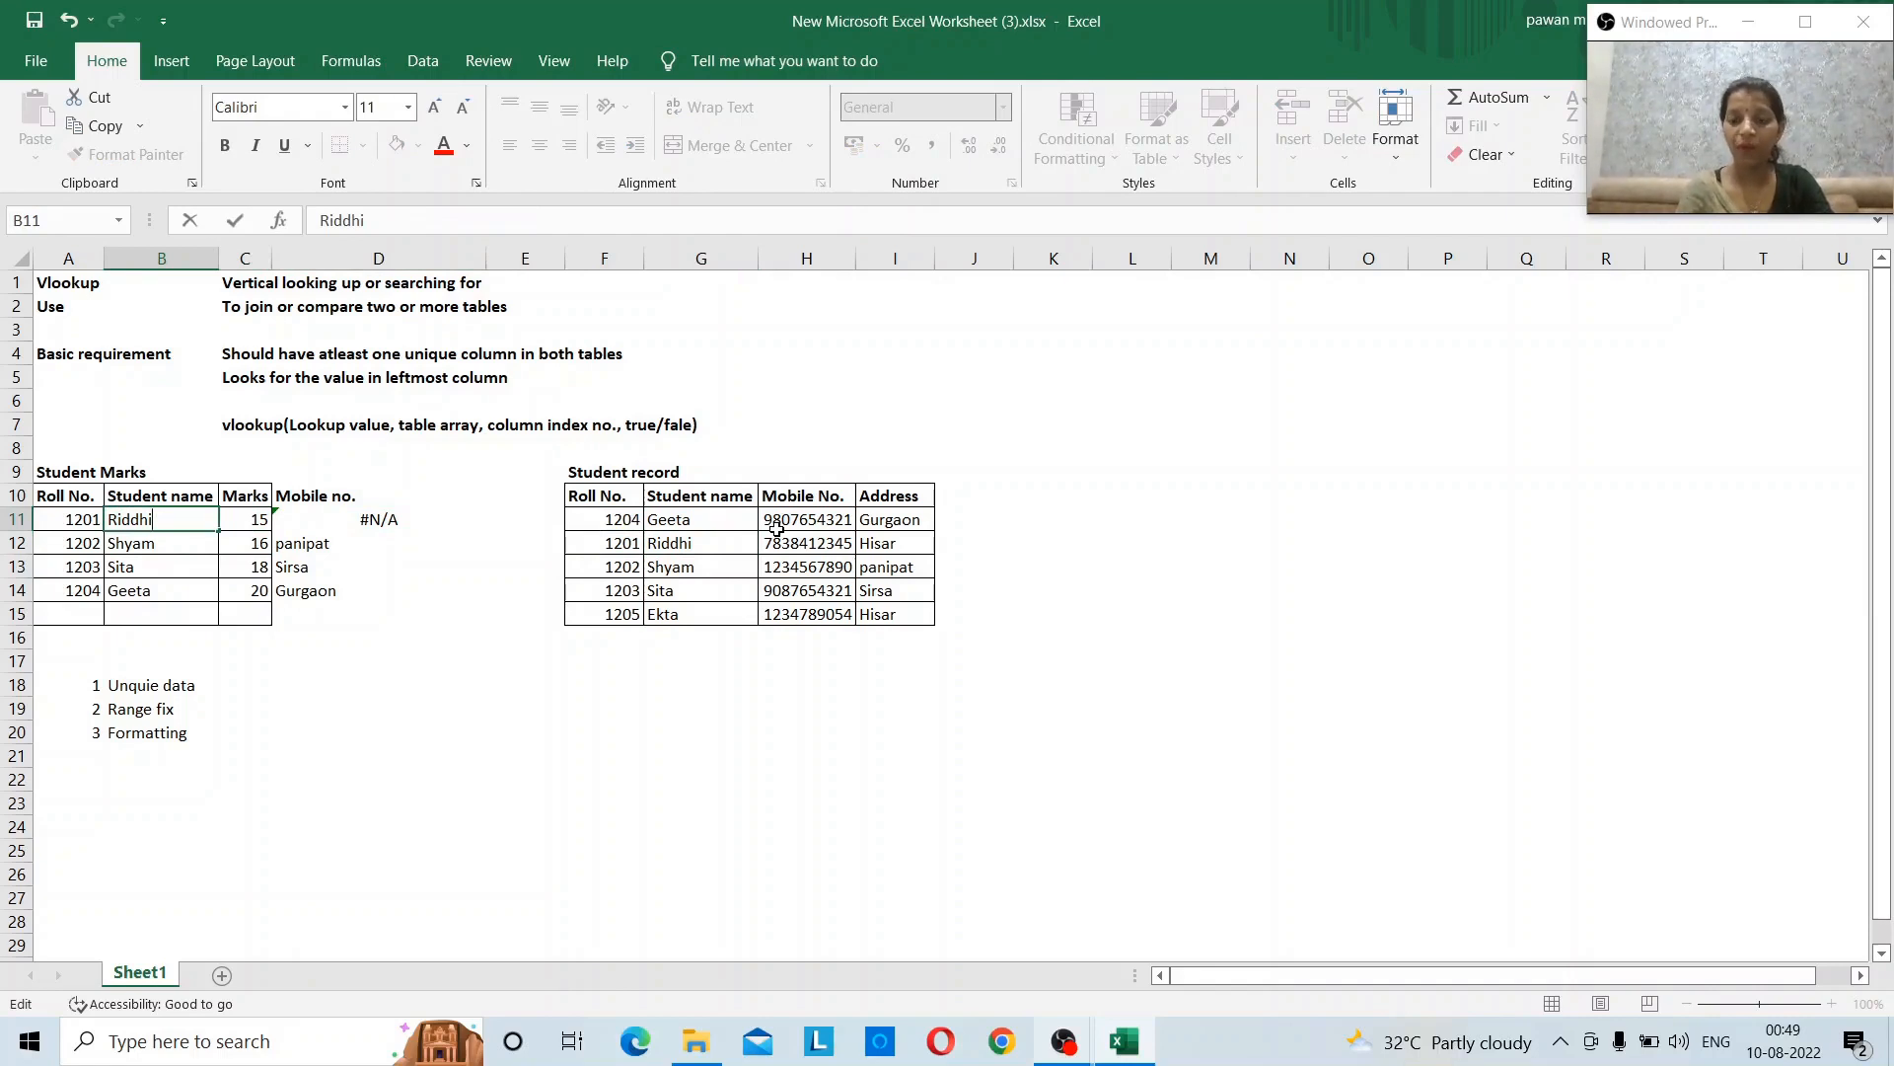
pyautogui.press('Return')
pyautogui.press('Up')
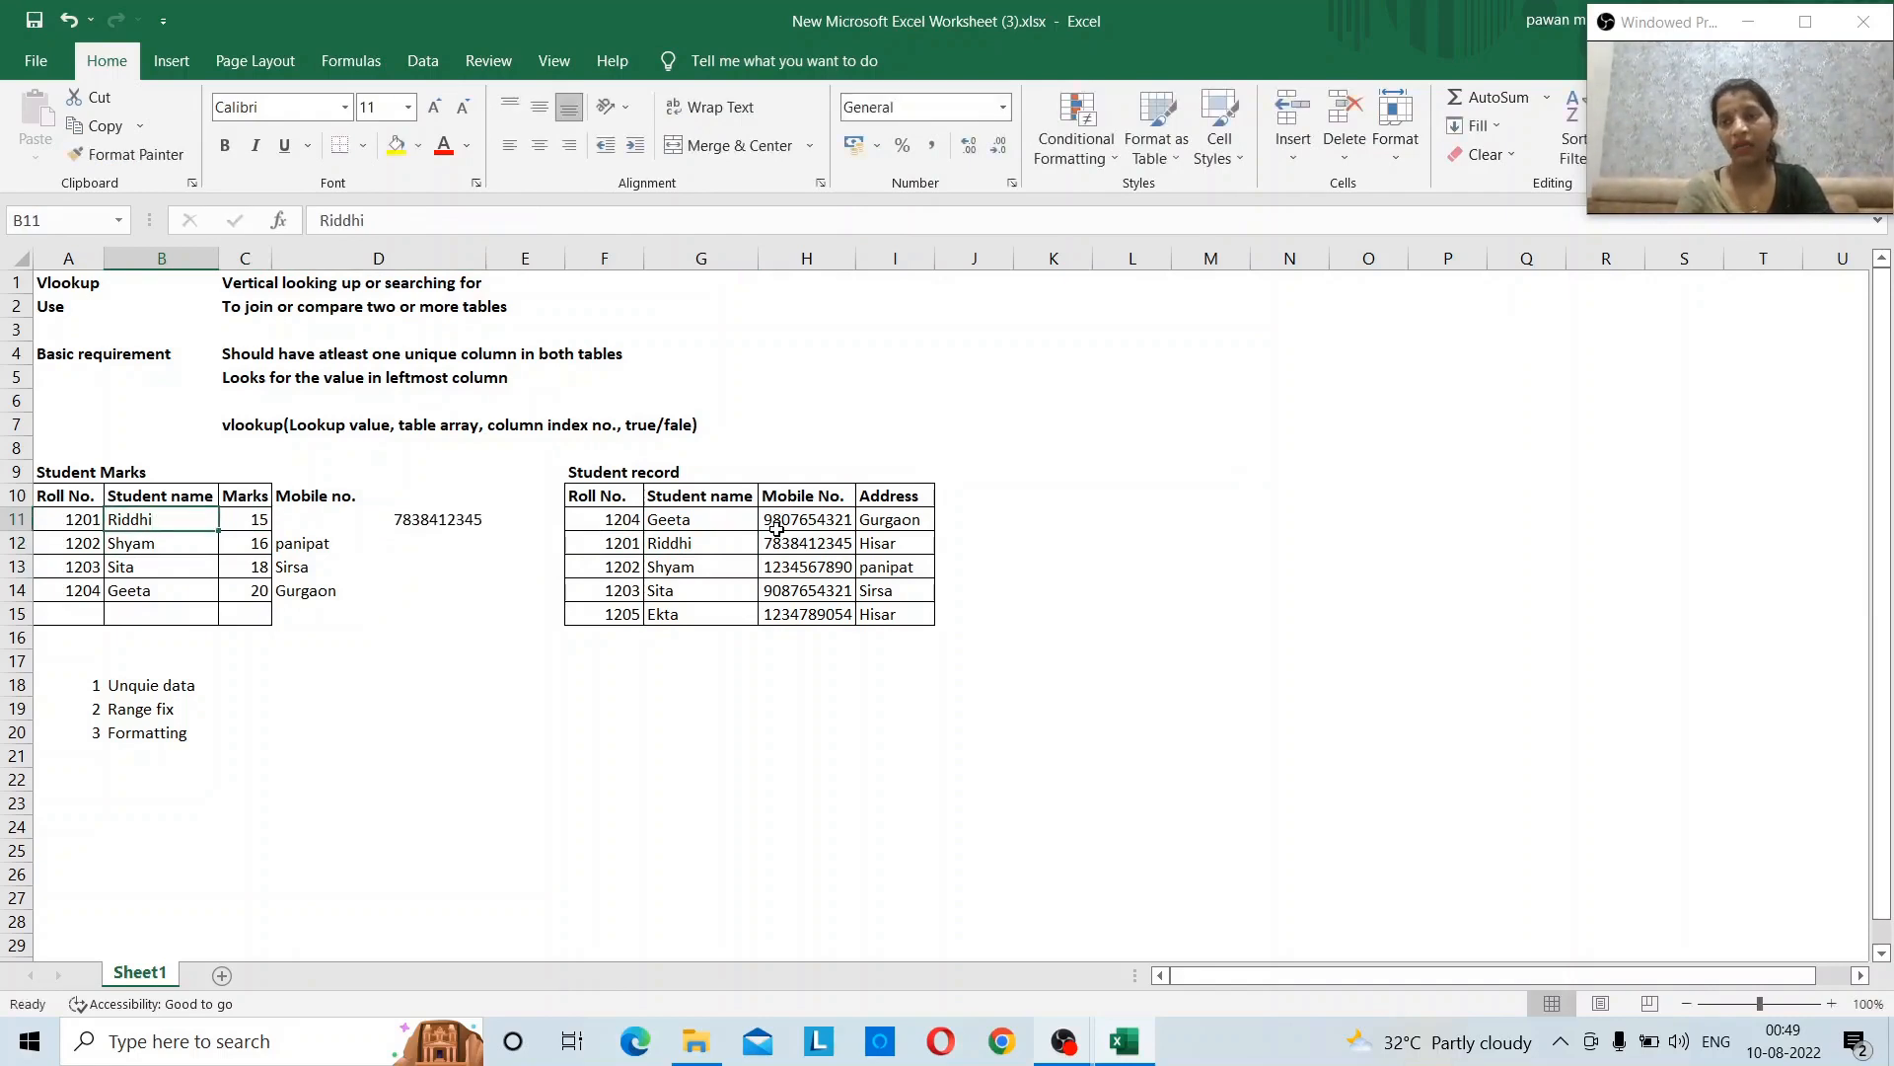
# - Check the lookup result in D11 and the formulas in D12 and D13
pyautogui.press('Right')
pyautogui.press('Right')
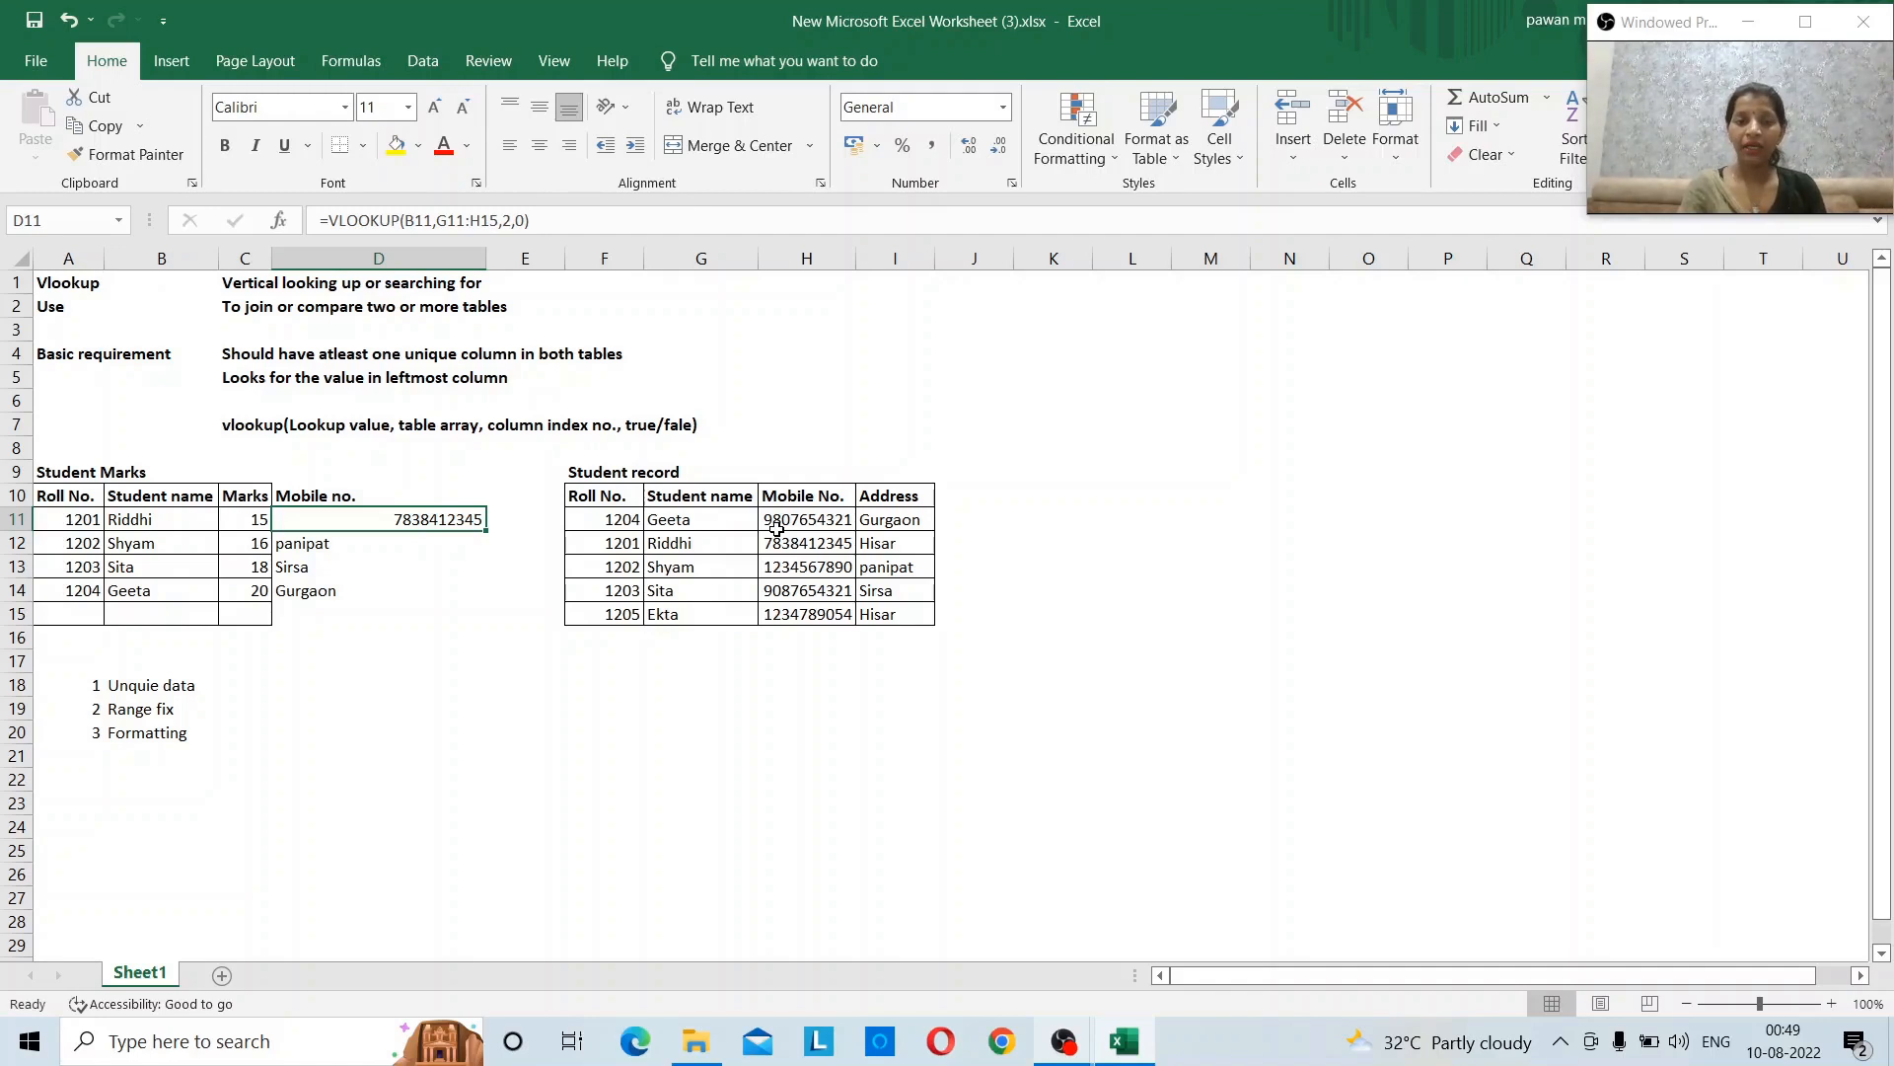
pyautogui.click(472, 541)
pyautogui.click(456, 570)
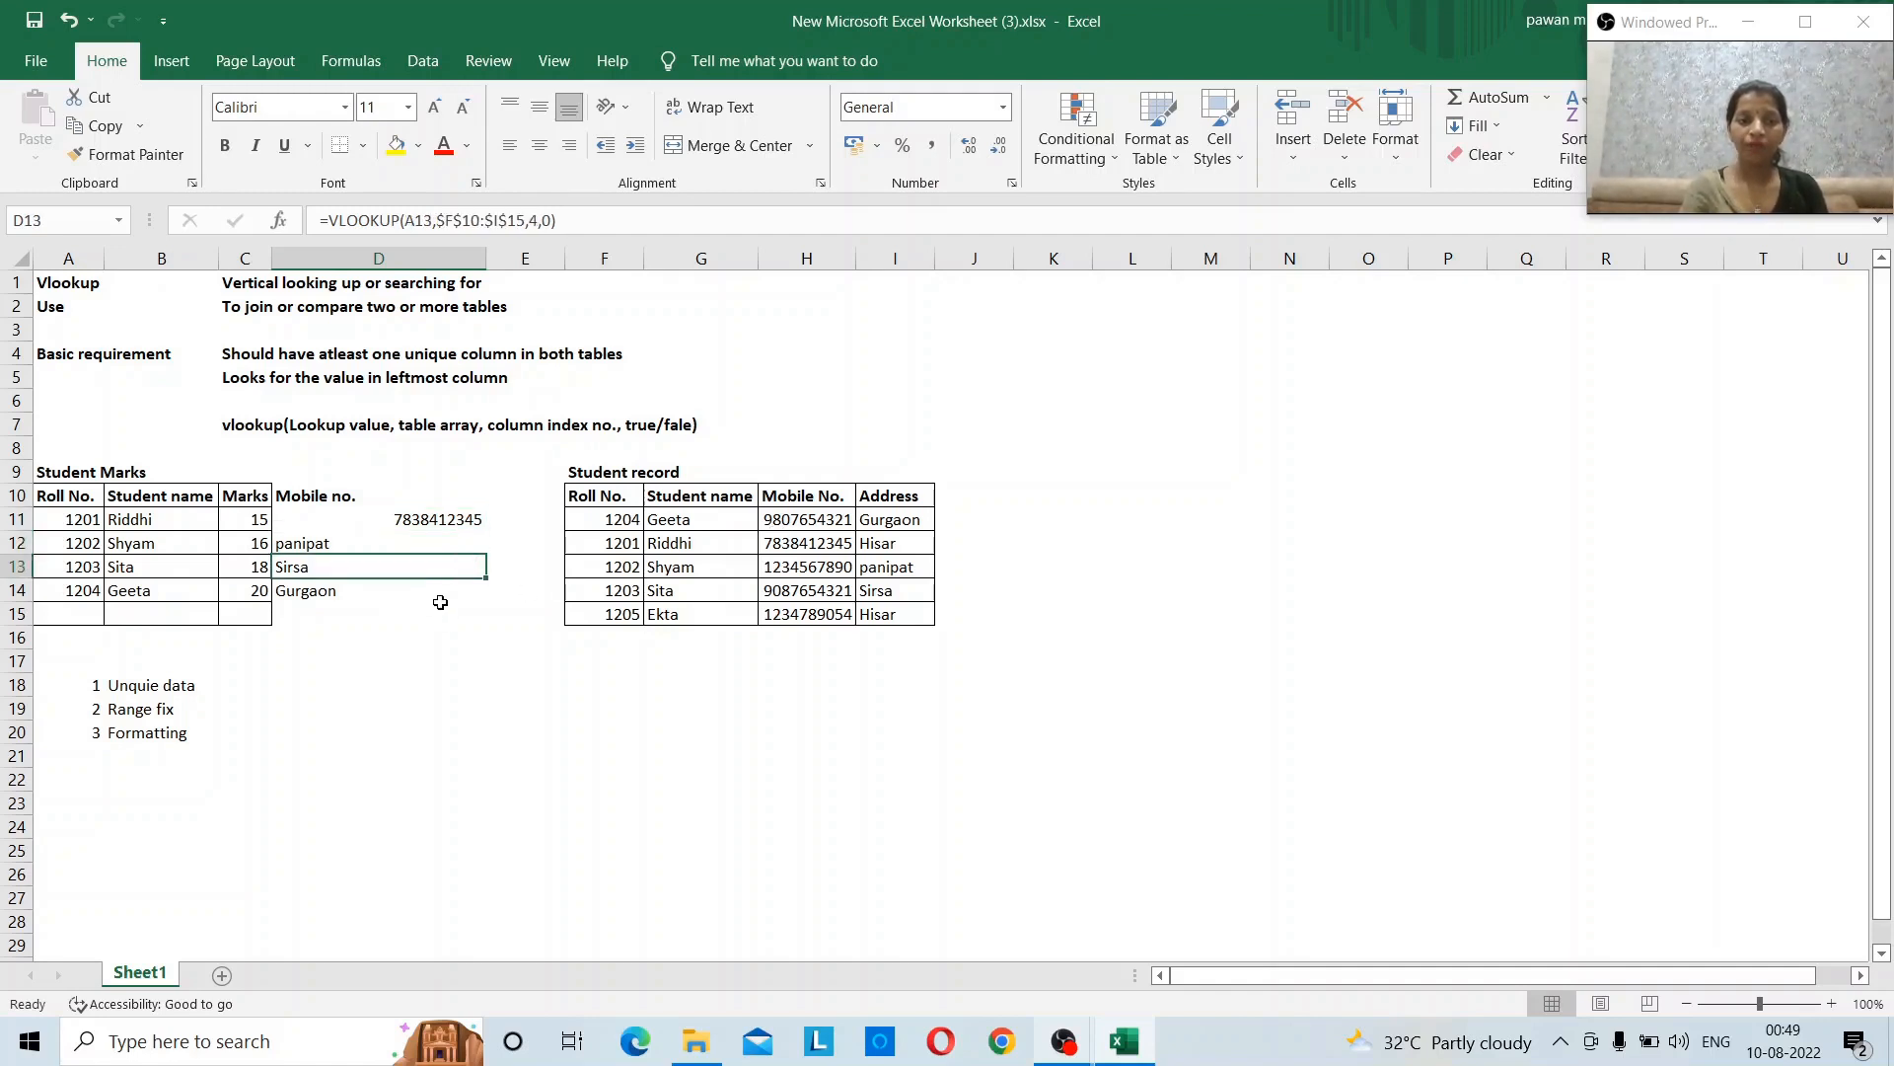
# - Check the formula in D14 and the column index argument of the VLOOKUP in D11
pyautogui.click(428, 584)
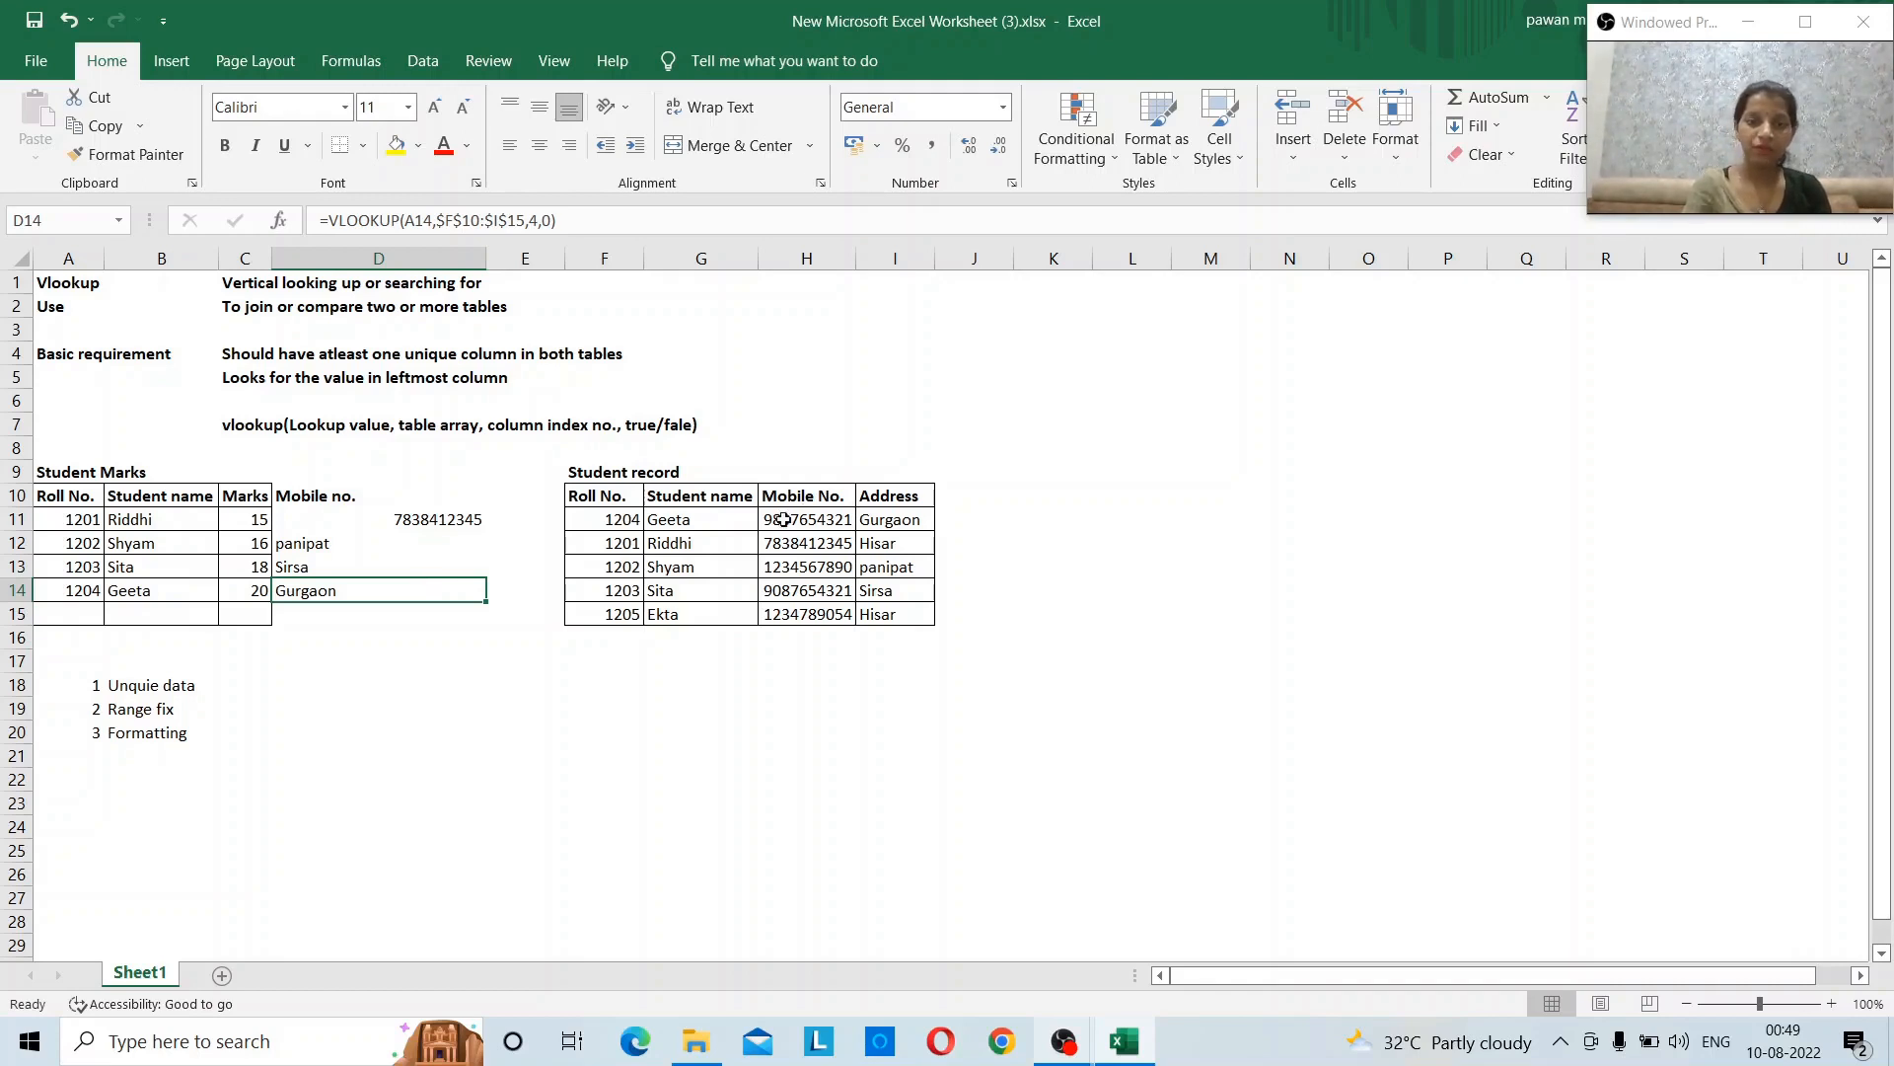
pyautogui.click(433, 518)
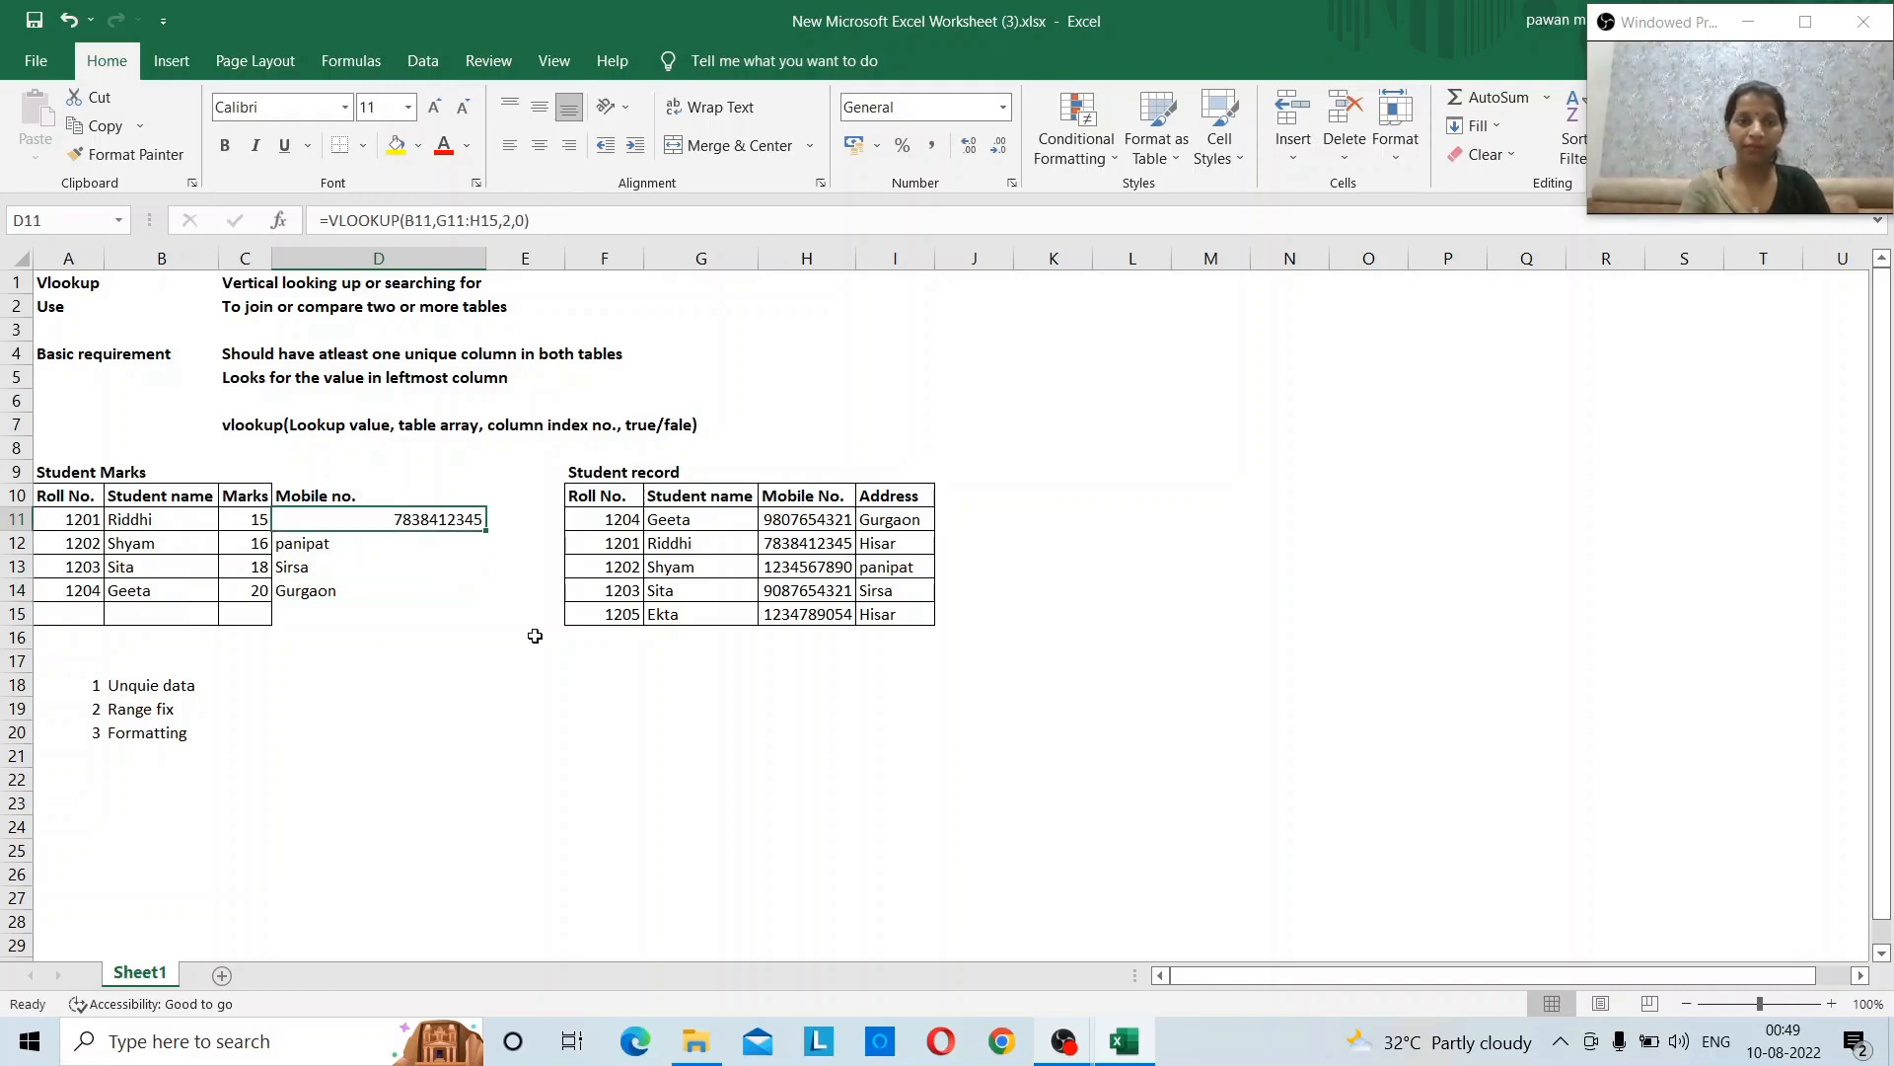
pyautogui.press('F2')
pyautogui.press('Left')
pyautogui.press('Left')
pyautogui.press('Left')
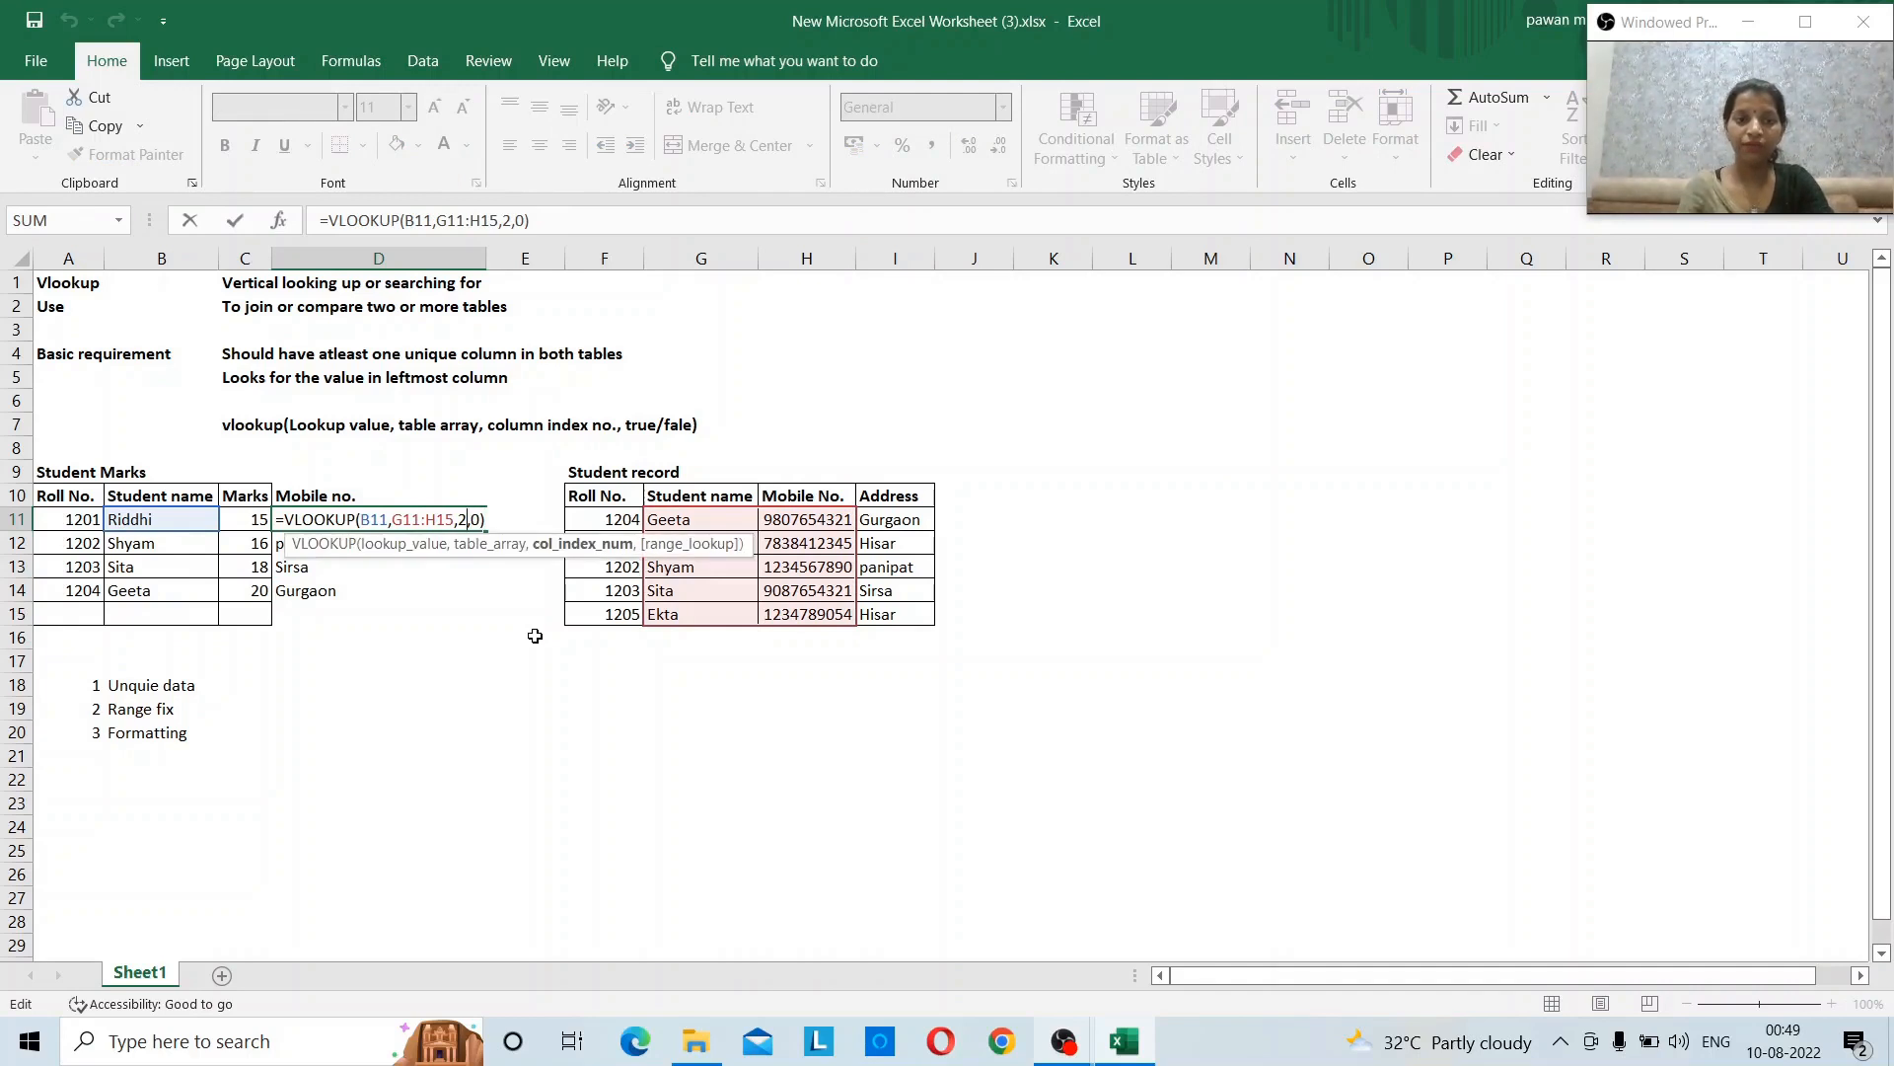
pyautogui.press('Return')
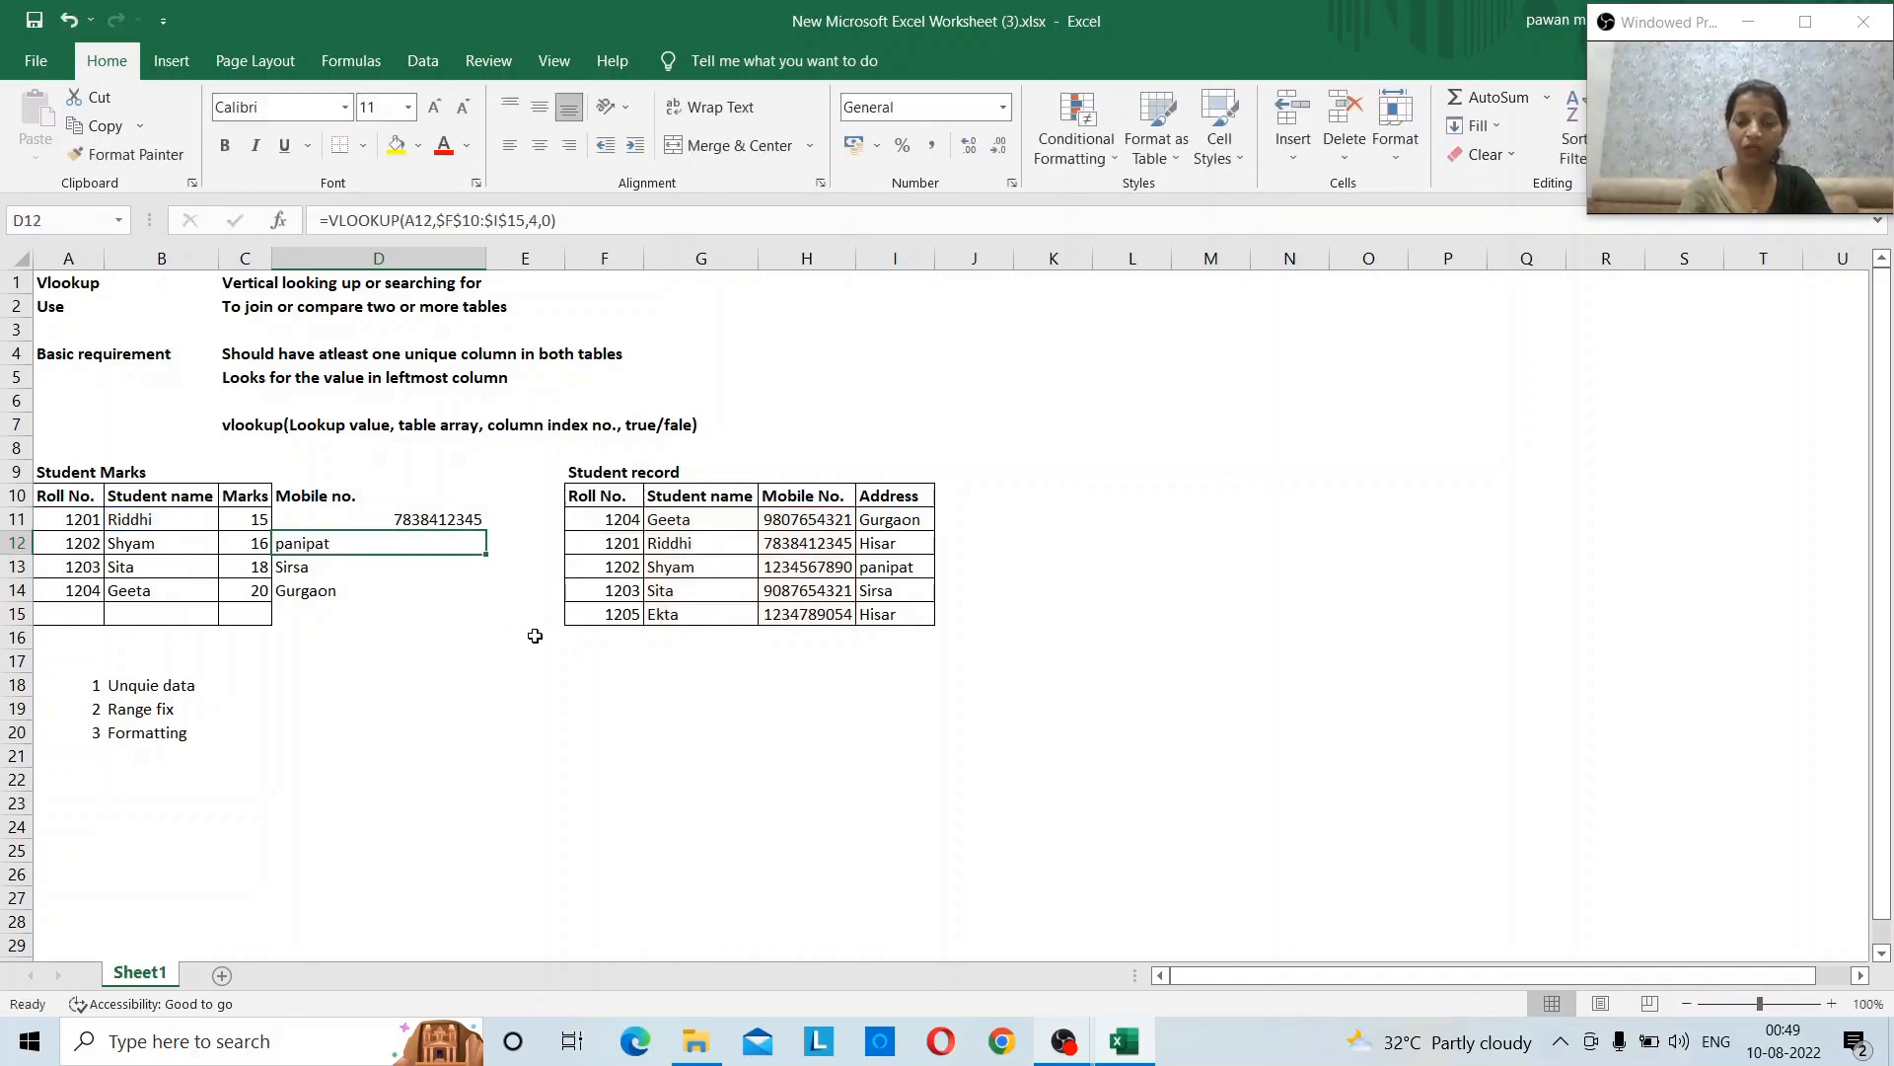
# - Start a new VLOOKUP in D12 with the roll number in A12 as the lookup value
pyautogui.write('=')
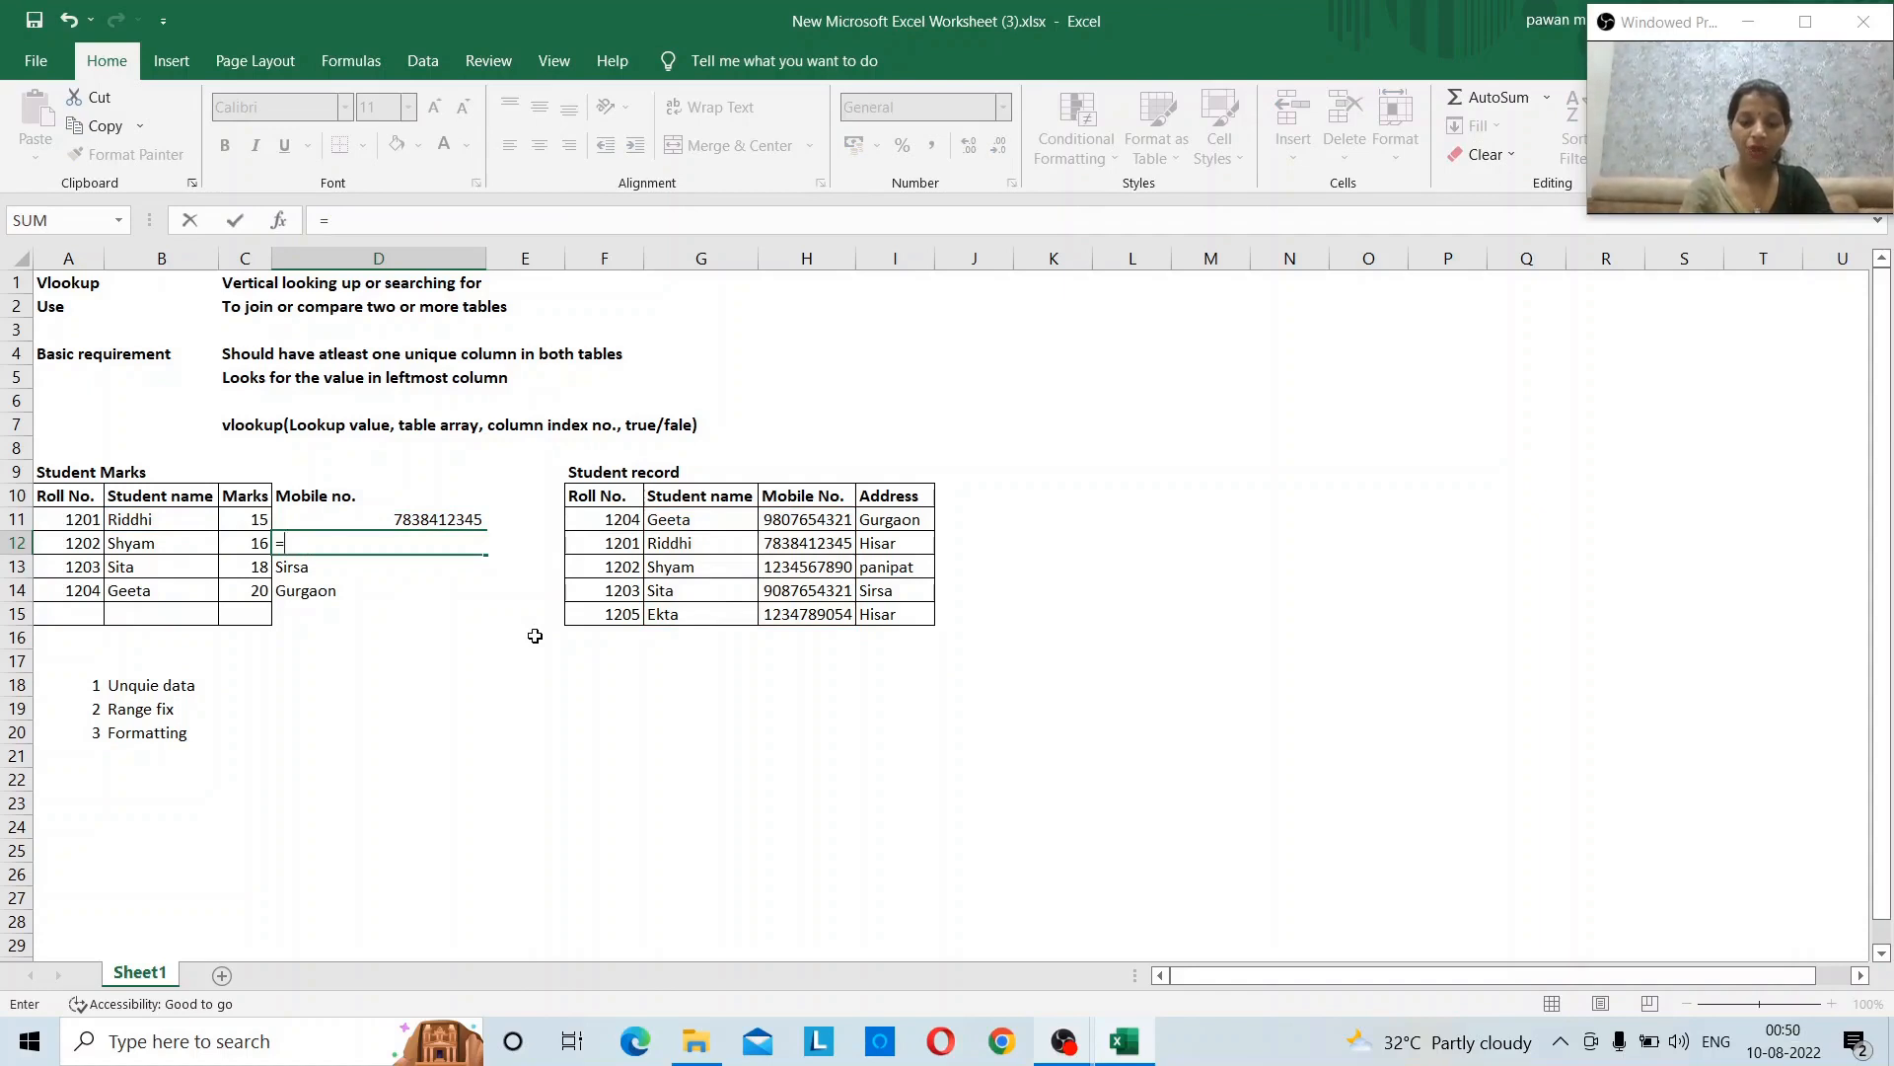
pyautogui.write('vlooku')
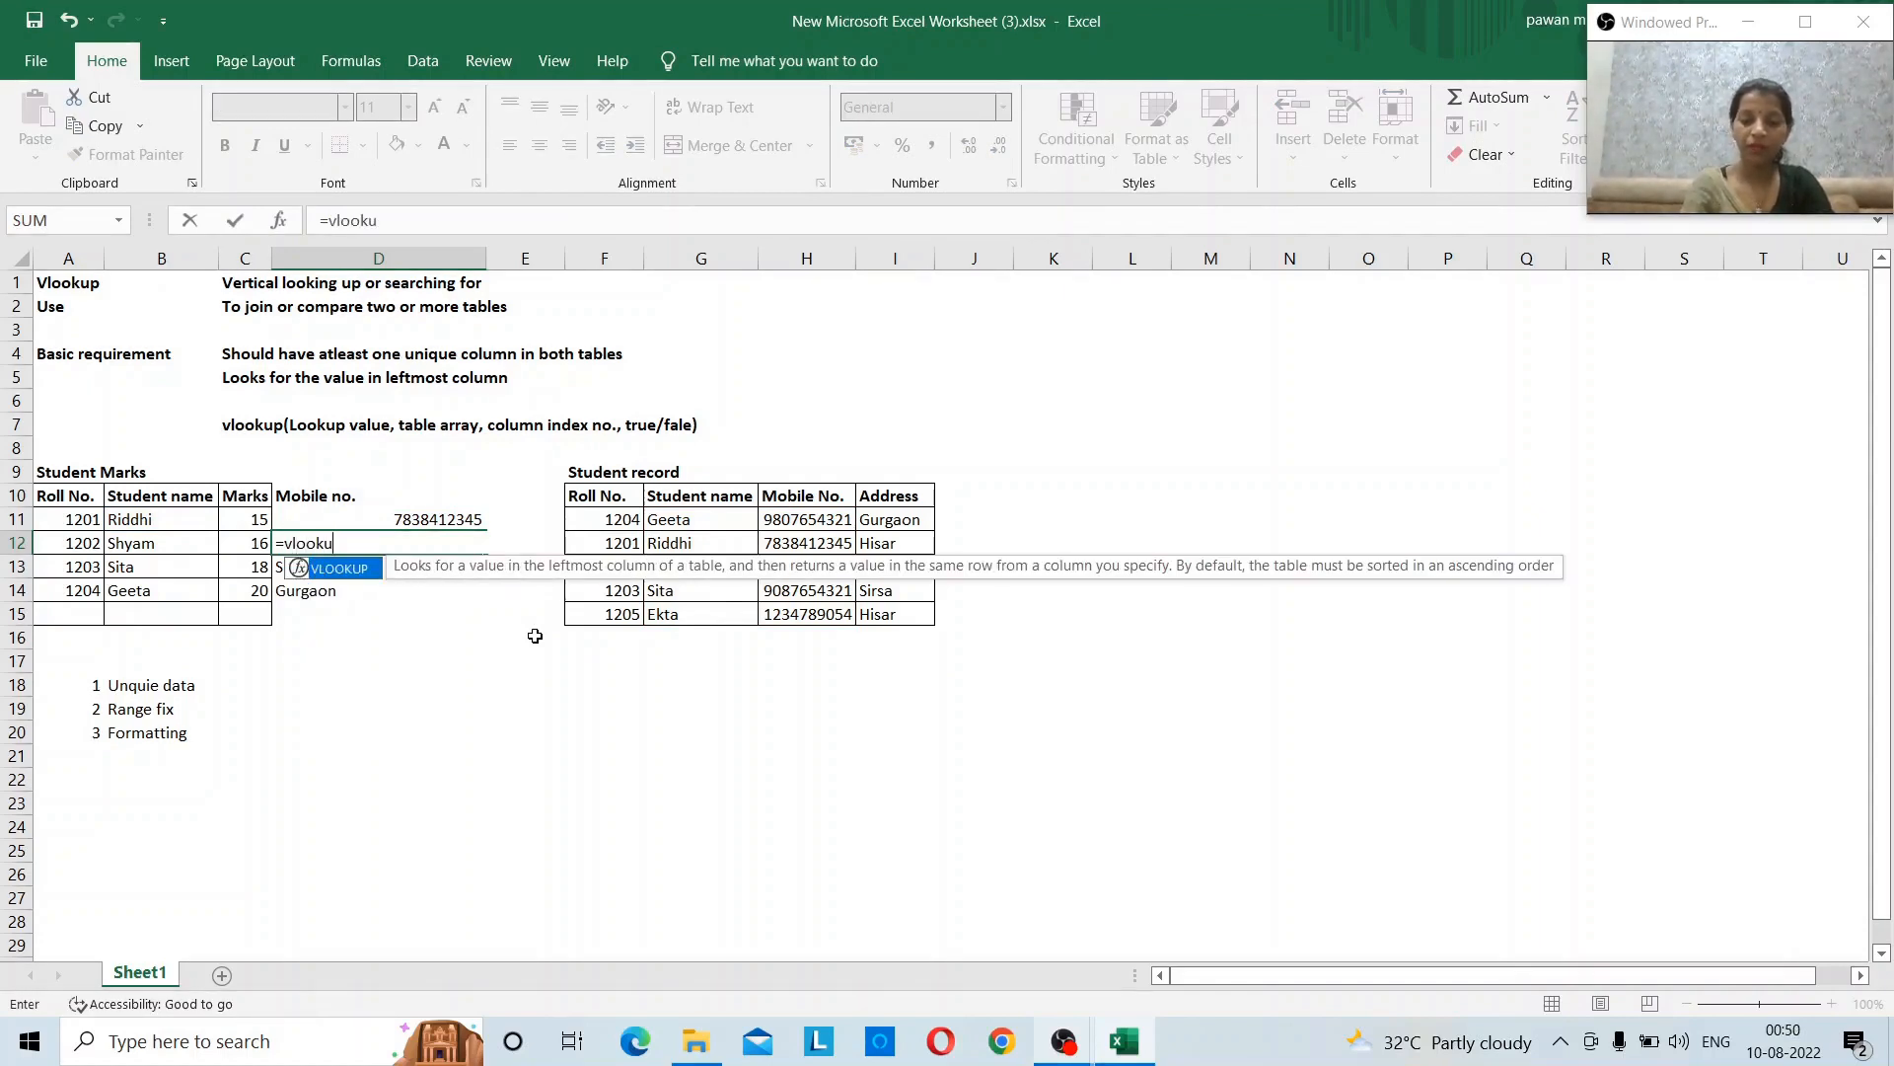
pyautogui.write('p(')
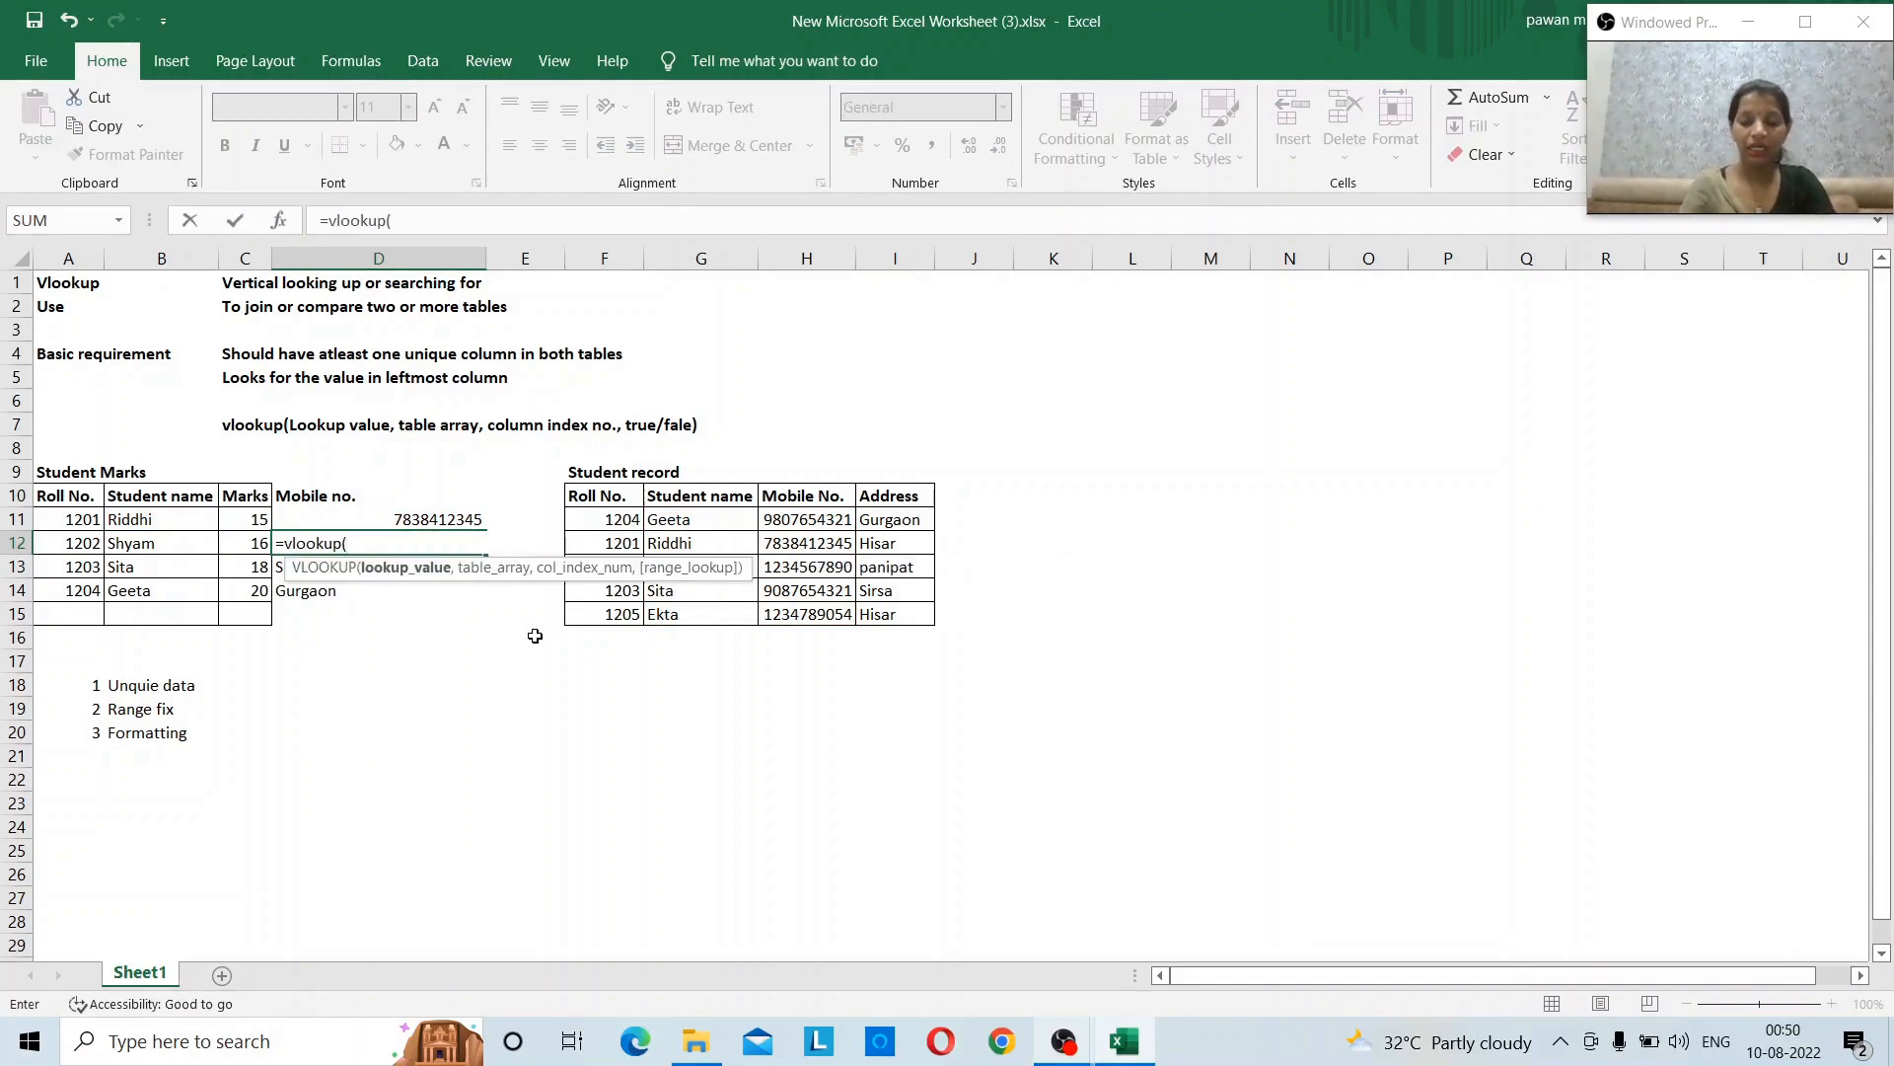
pyautogui.press('Left')
pyautogui.press('Left')
pyautogui.press('Left')
pyautogui.write(',')
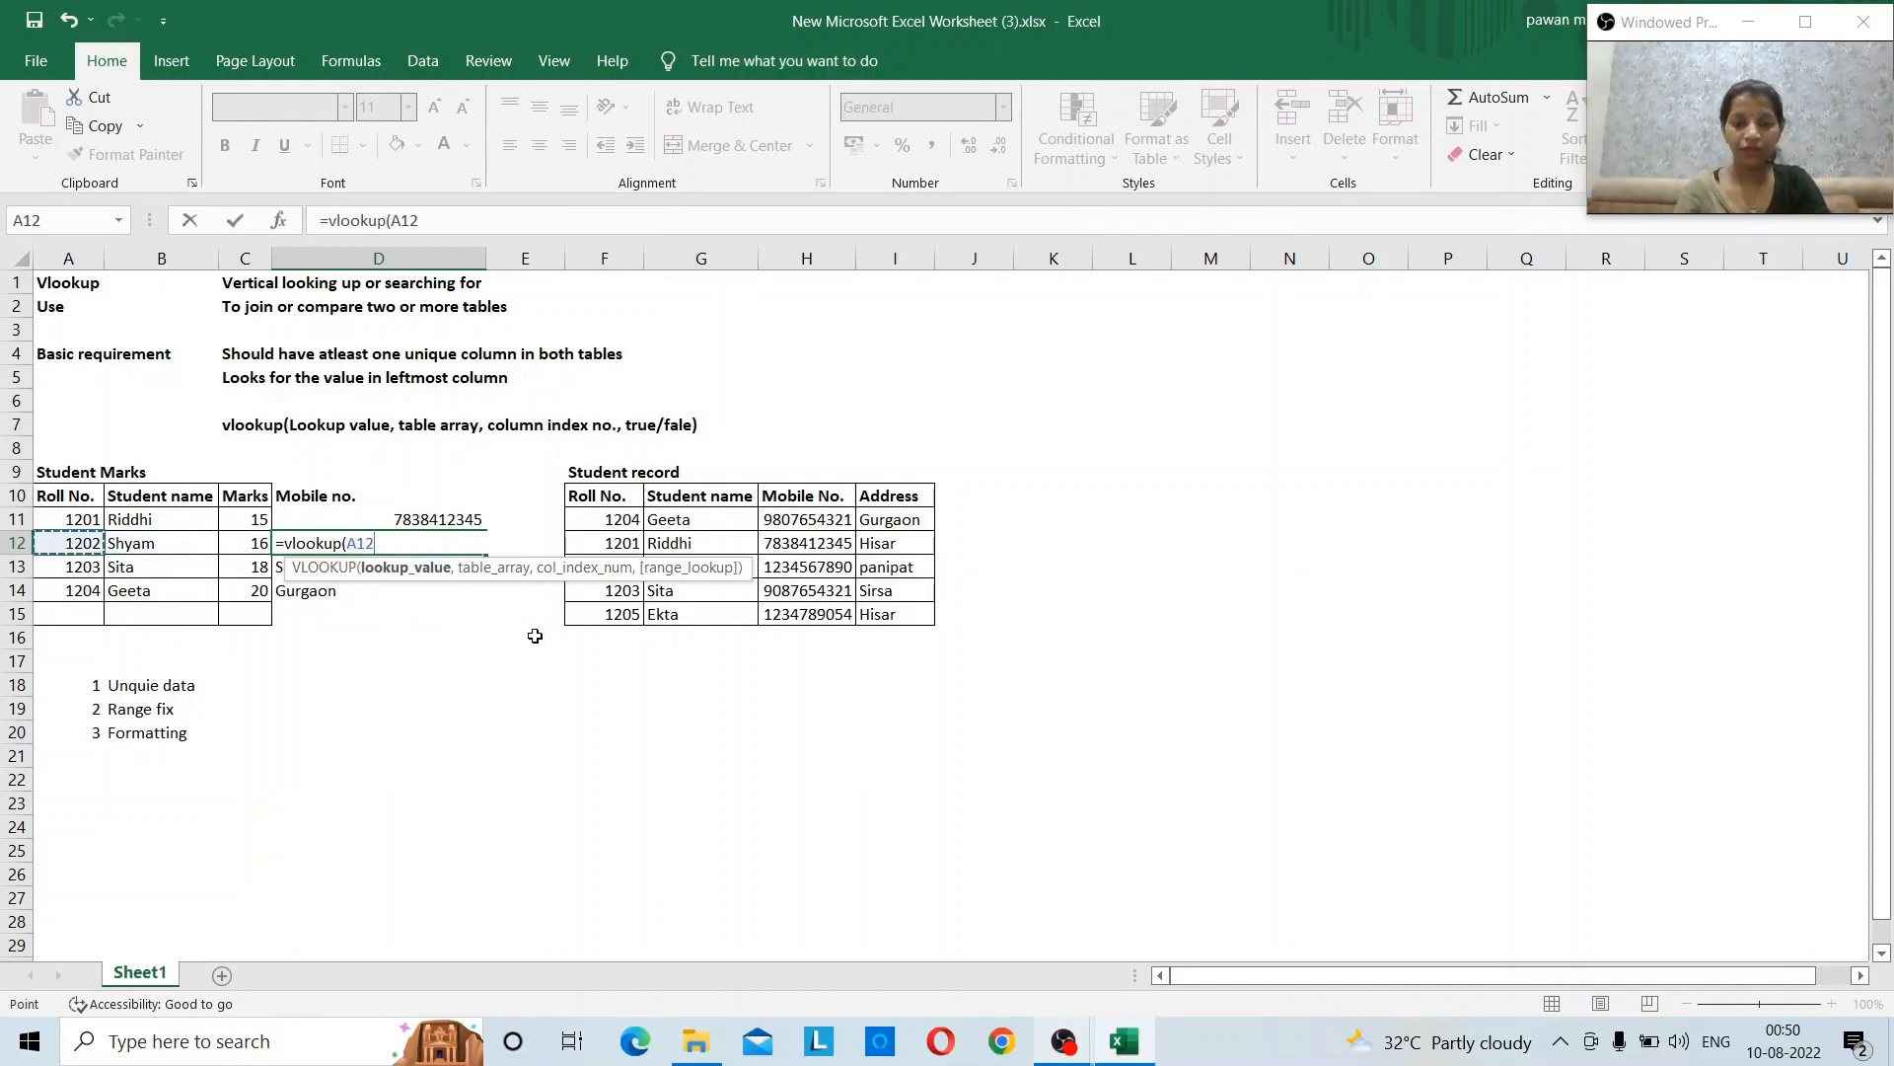
# - Set the table array of the D12 VLOOKUP to F11:G12 in the Student record table
pyautogui.press('Right')
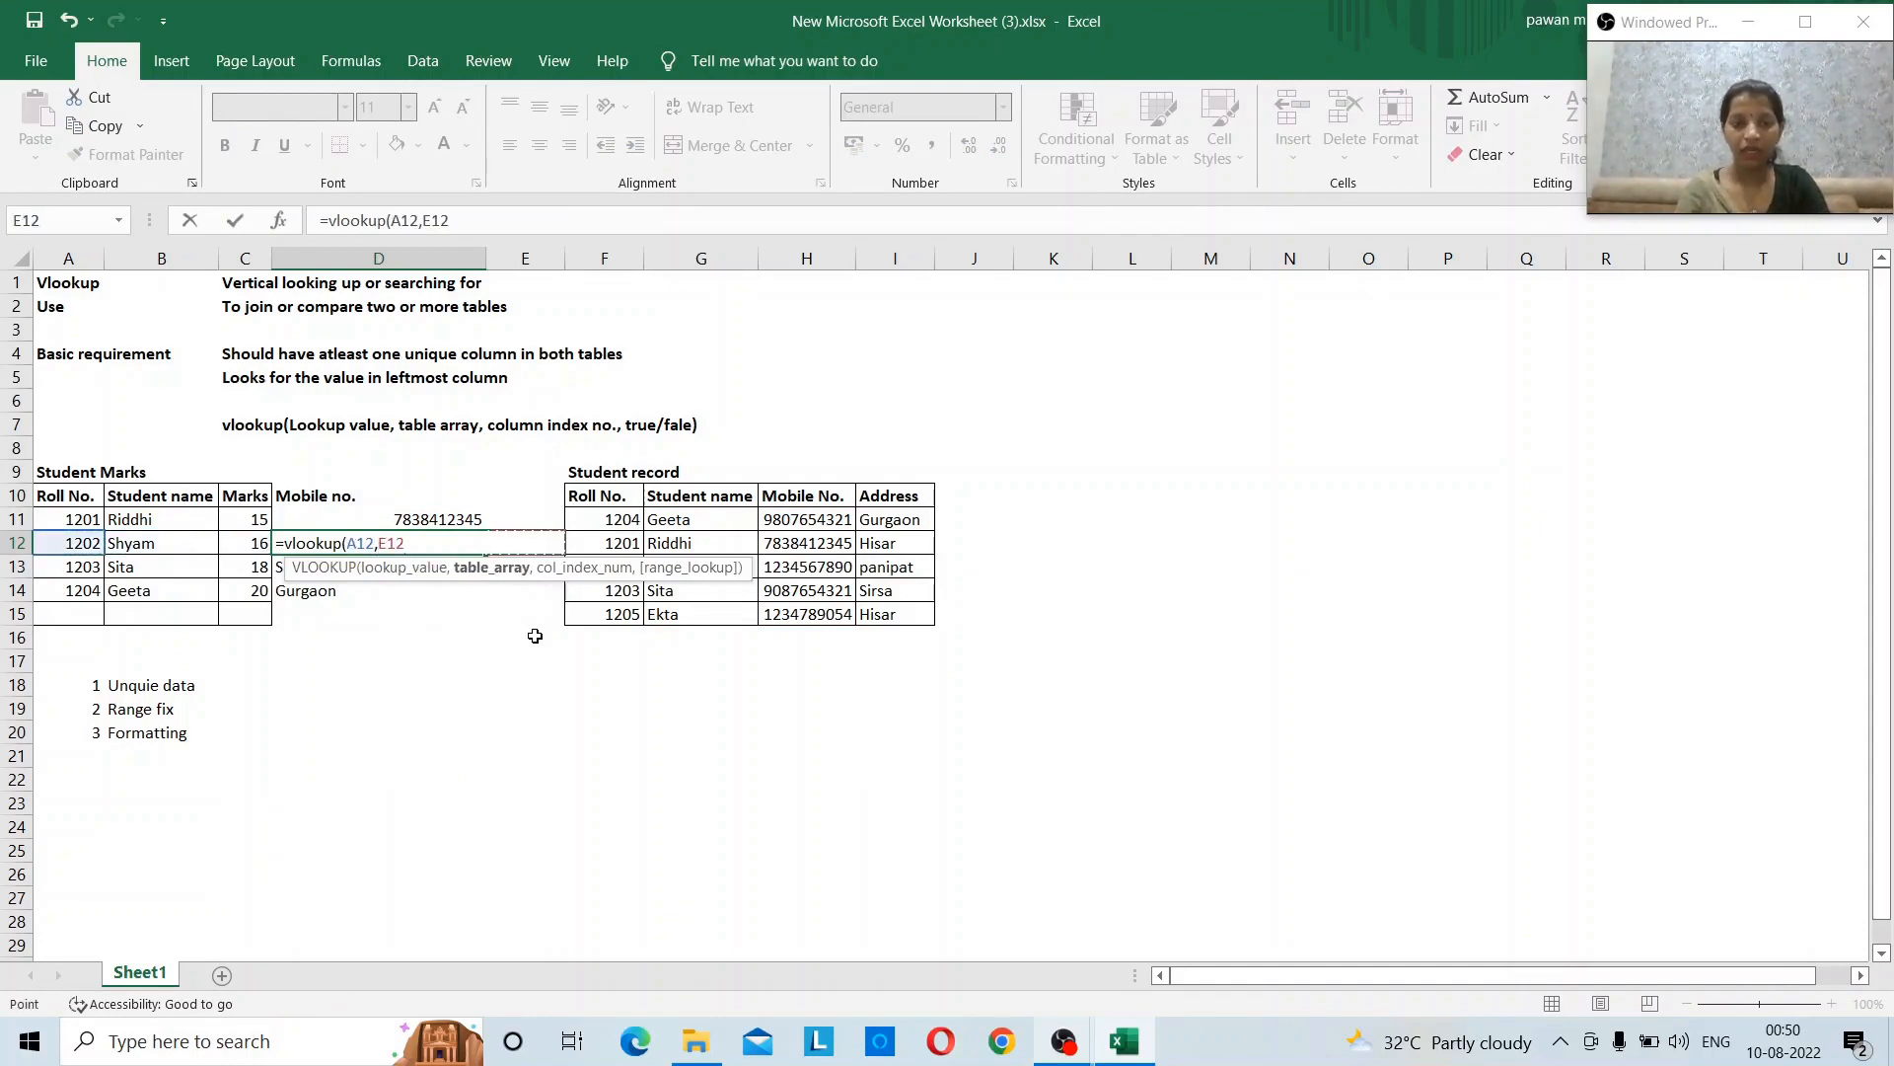
pyautogui.press('Right')
pyautogui.press('Up')
pyautogui.hotkey('shift', 'Right')
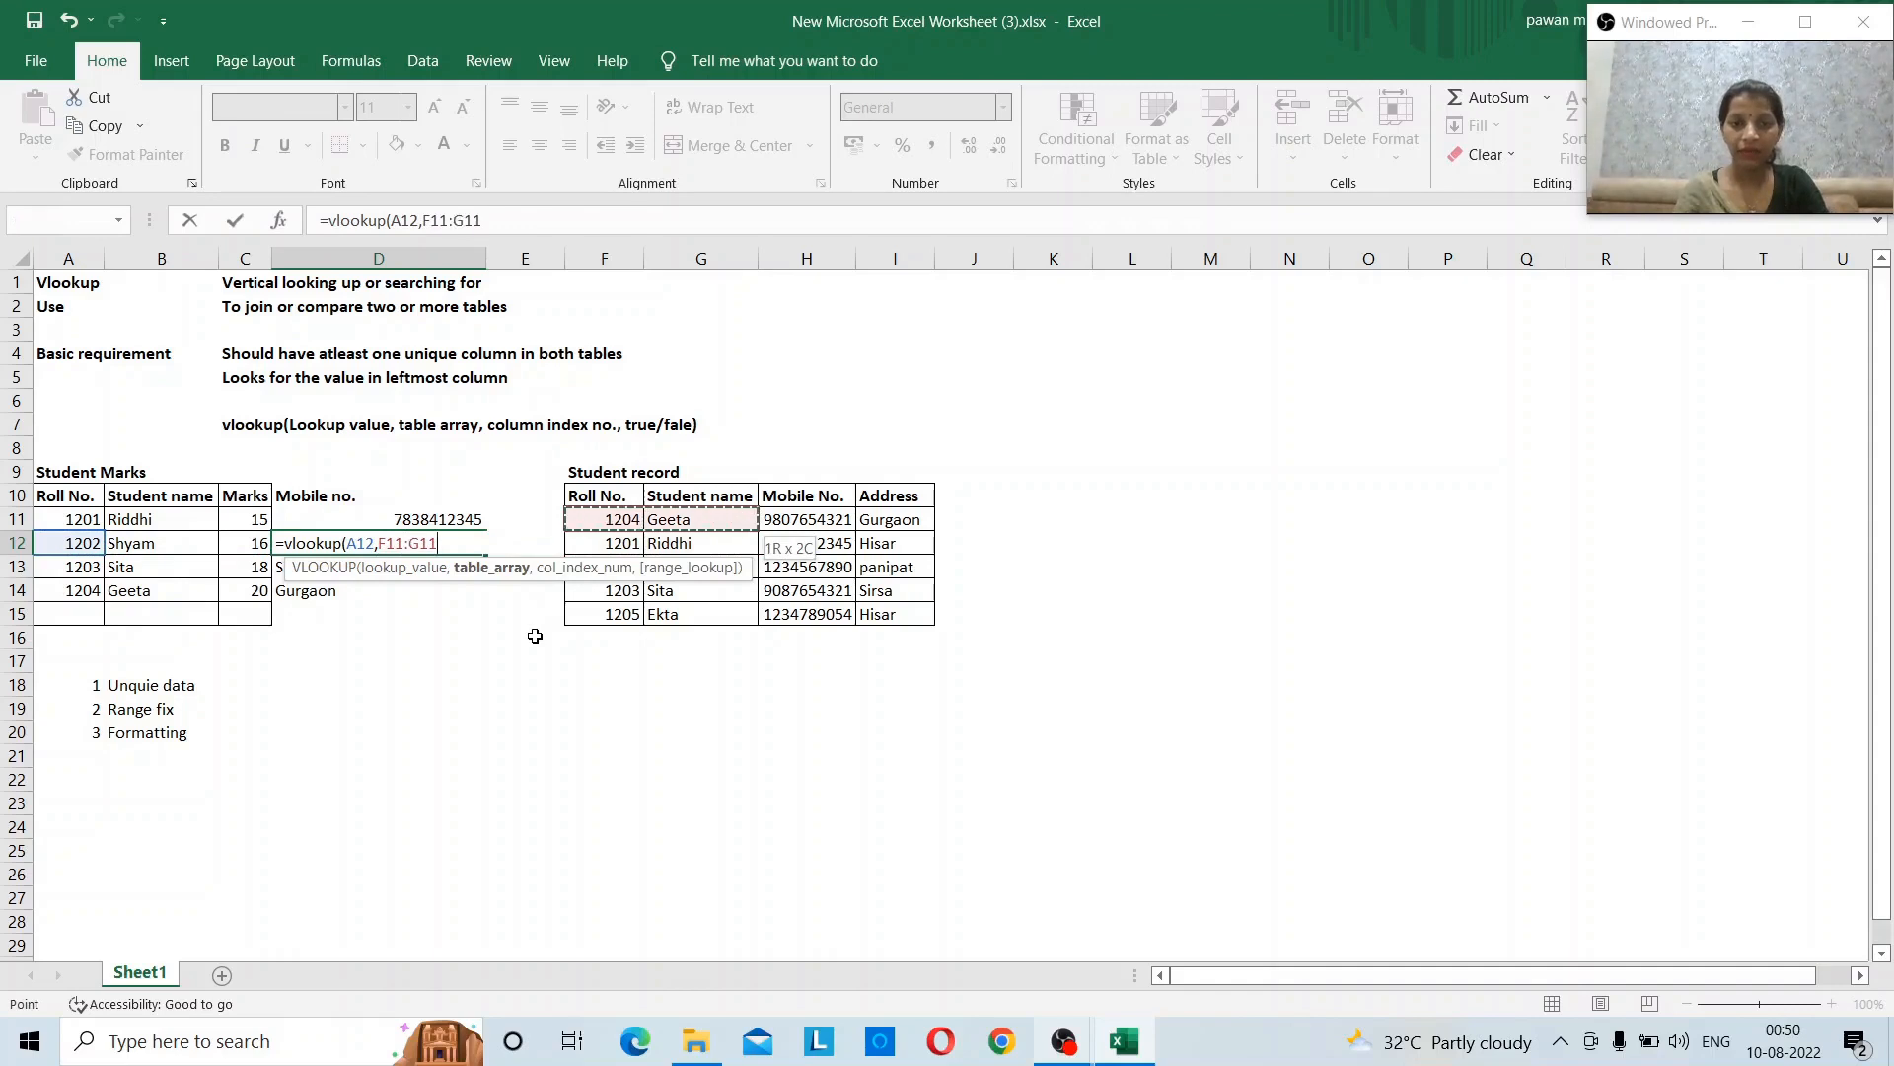
pyautogui.hotkey('shift', 'Down')
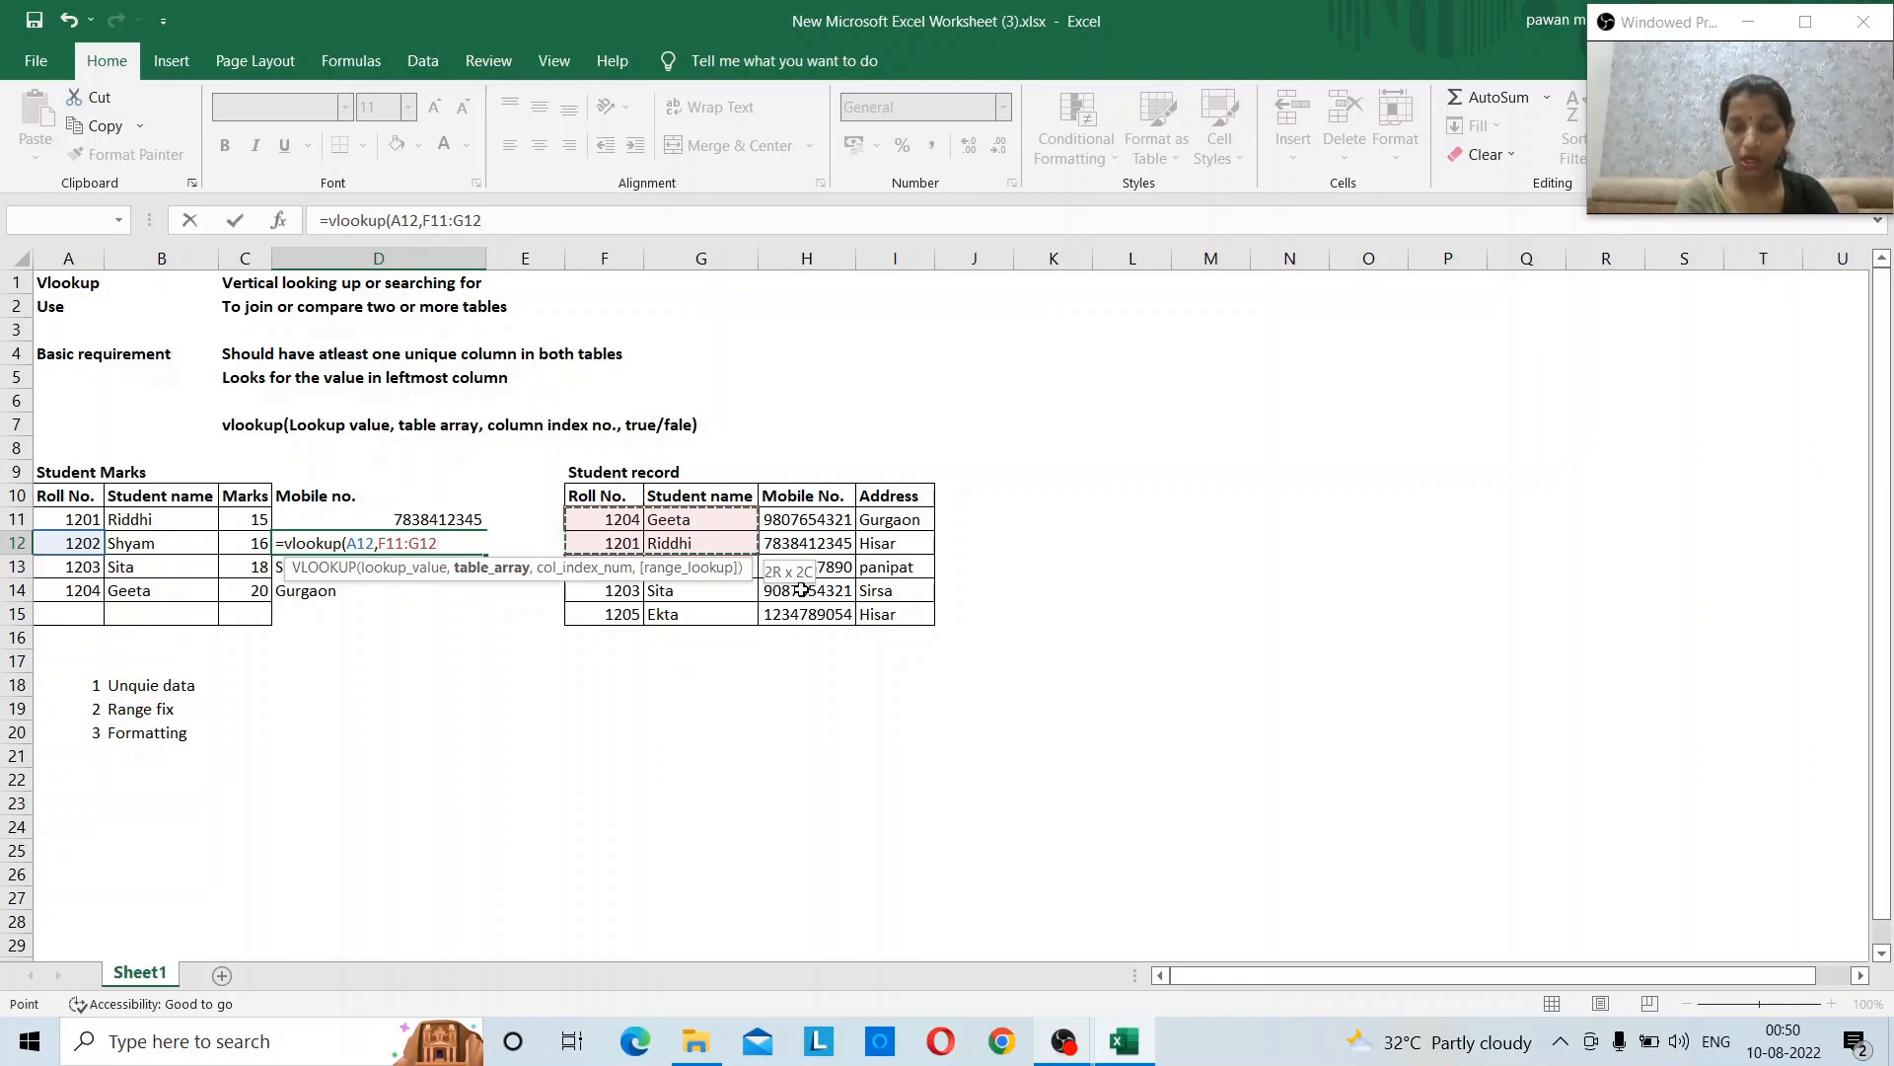
# - Try widening the D12 table array across more columns, as far as column L, and bring it back to F11:G12
pyautogui.hotkey('shift', 'Right')
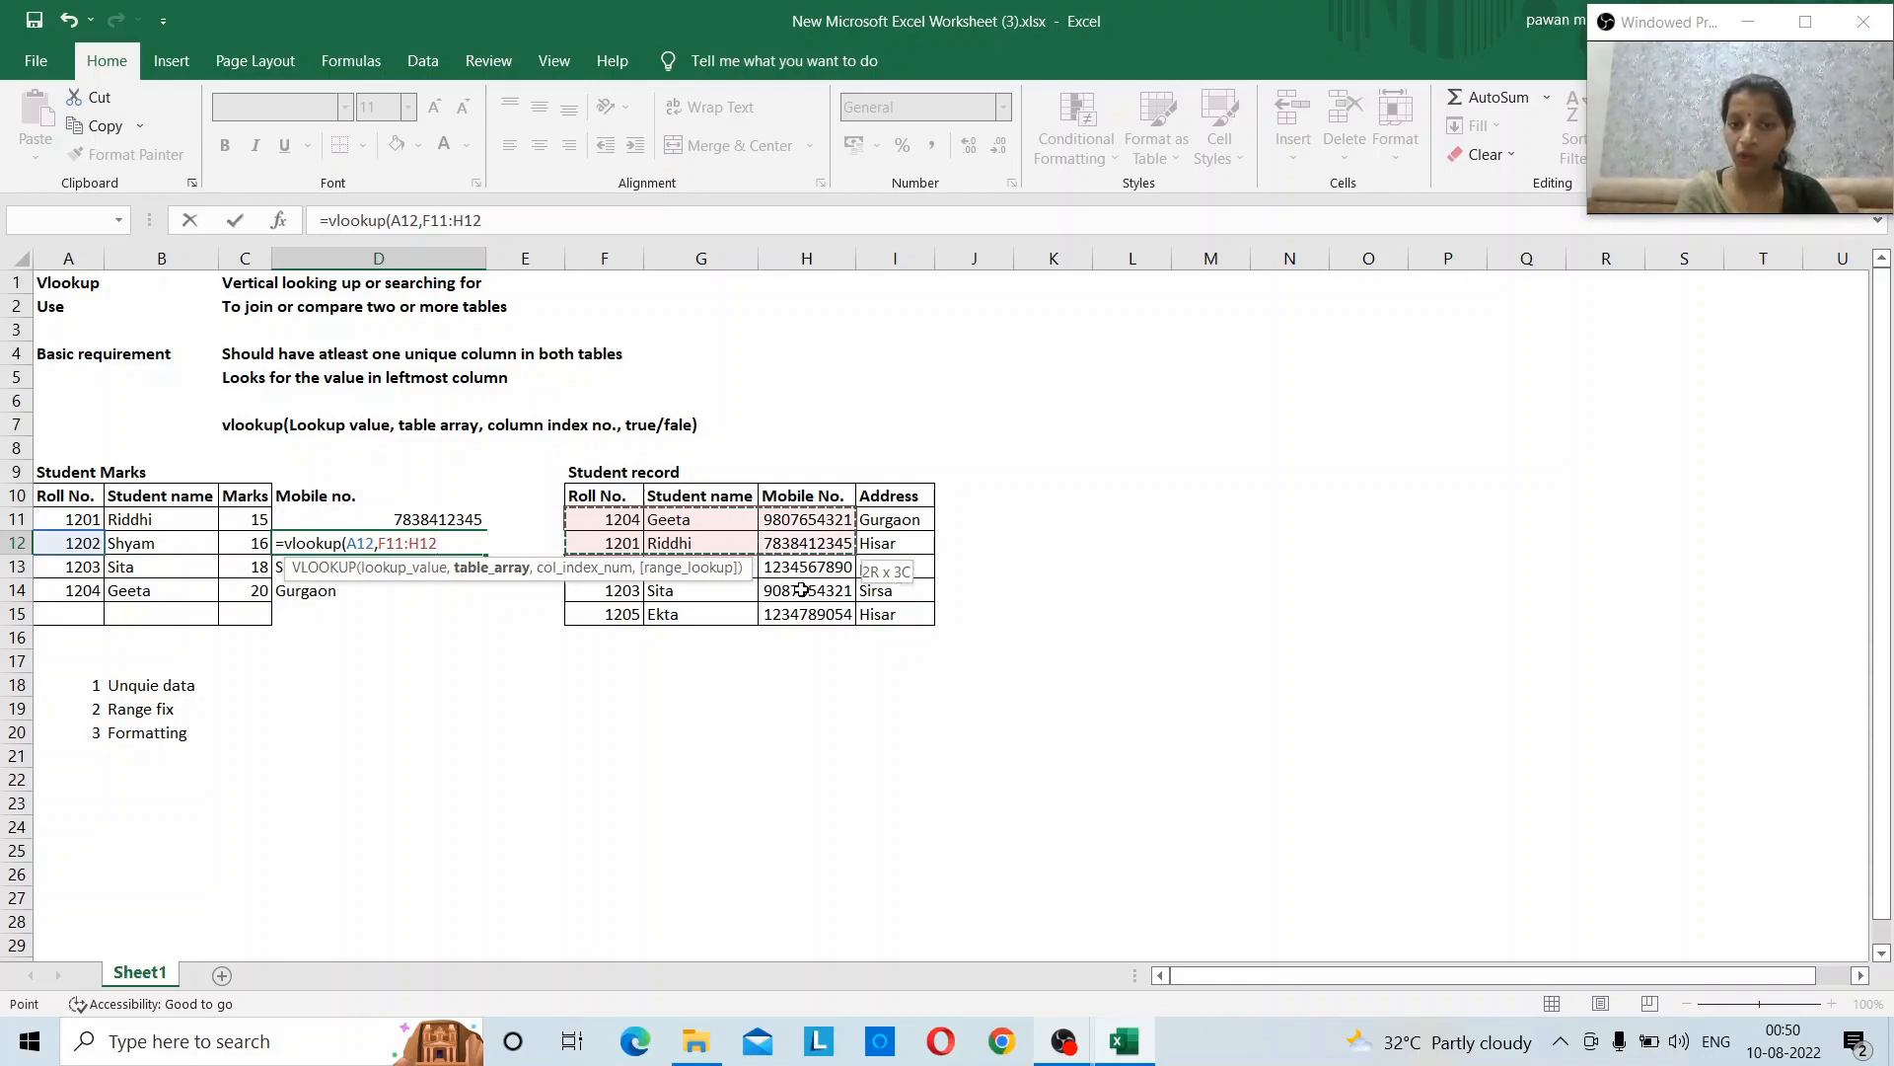
pyautogui.hotkey('shift', 'Right')
pyautogui.hotkey('shift', 'Right')
pyautogui.hotkey('shift', 'Right')
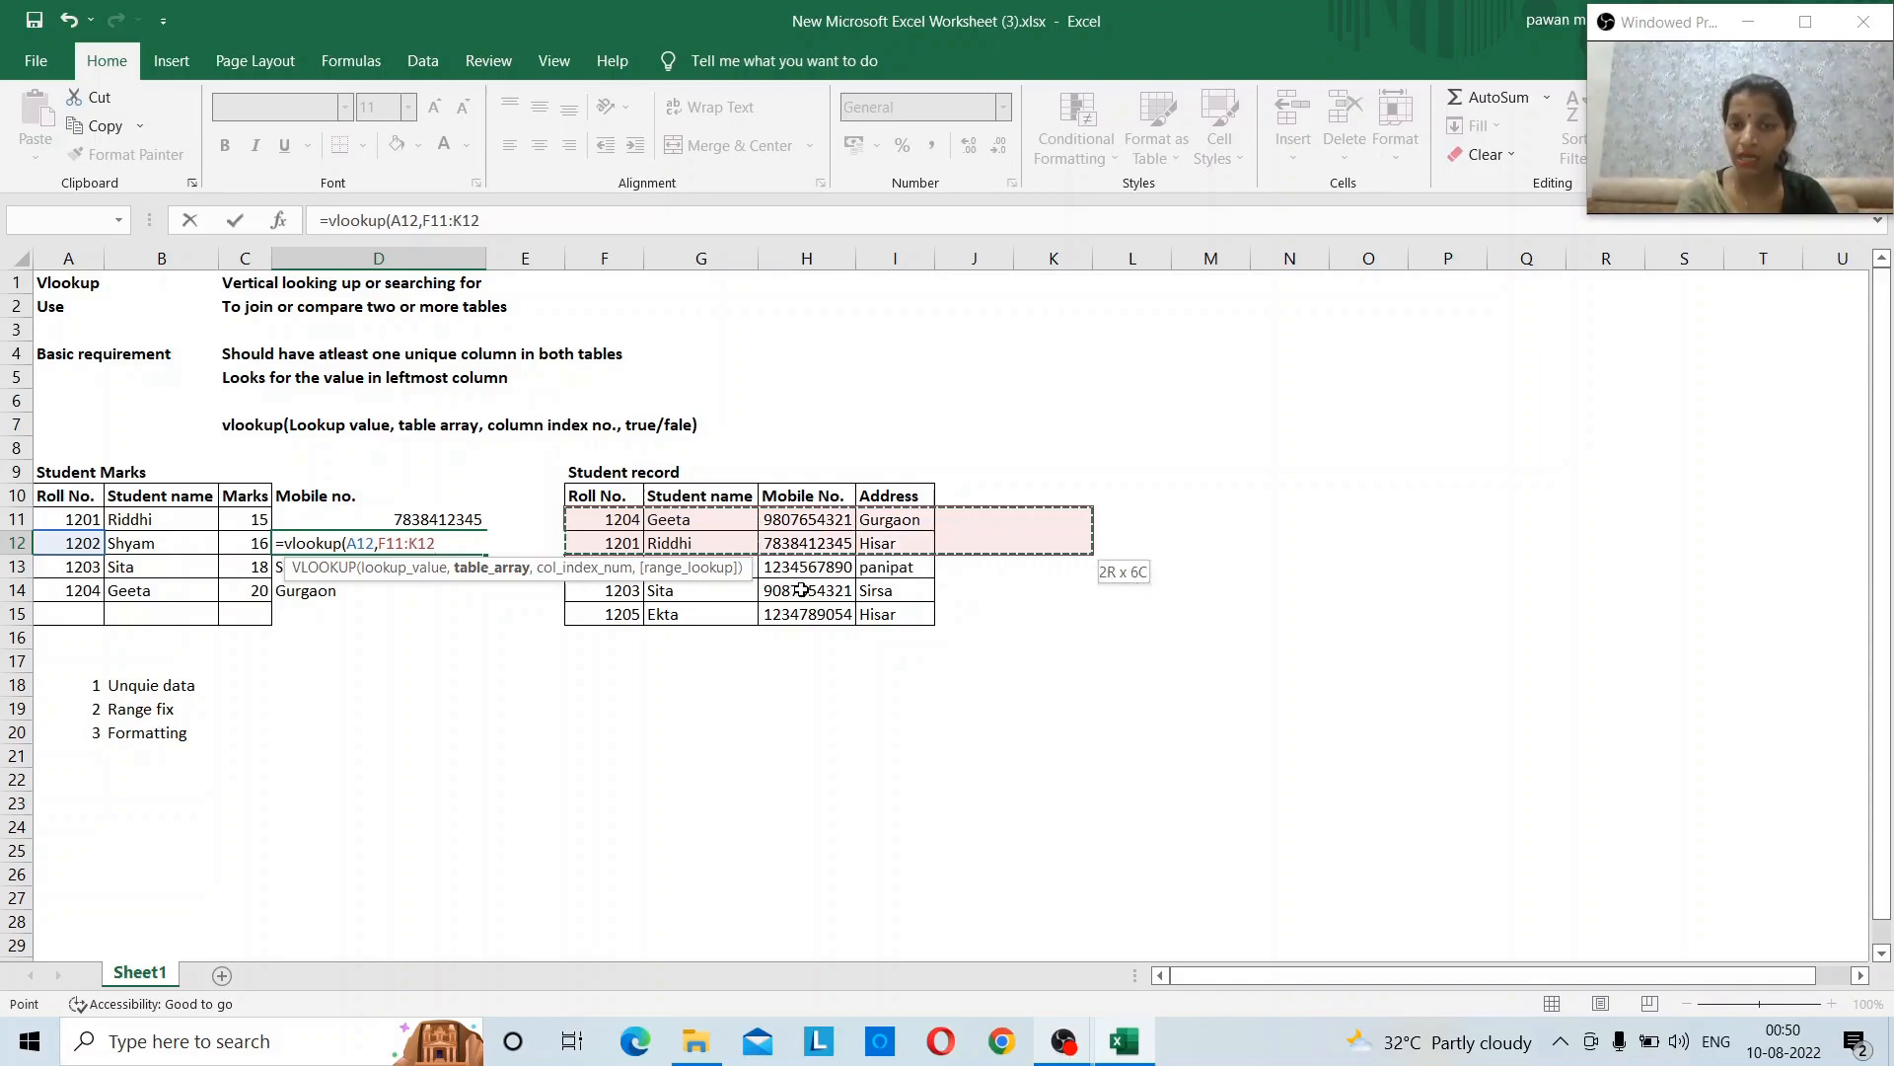
pyautogui.hotkey('shift', 'Left')
pyautogui.hotkey('shift', 'Left')
pyautogui.hotkey('shift', 'Left')
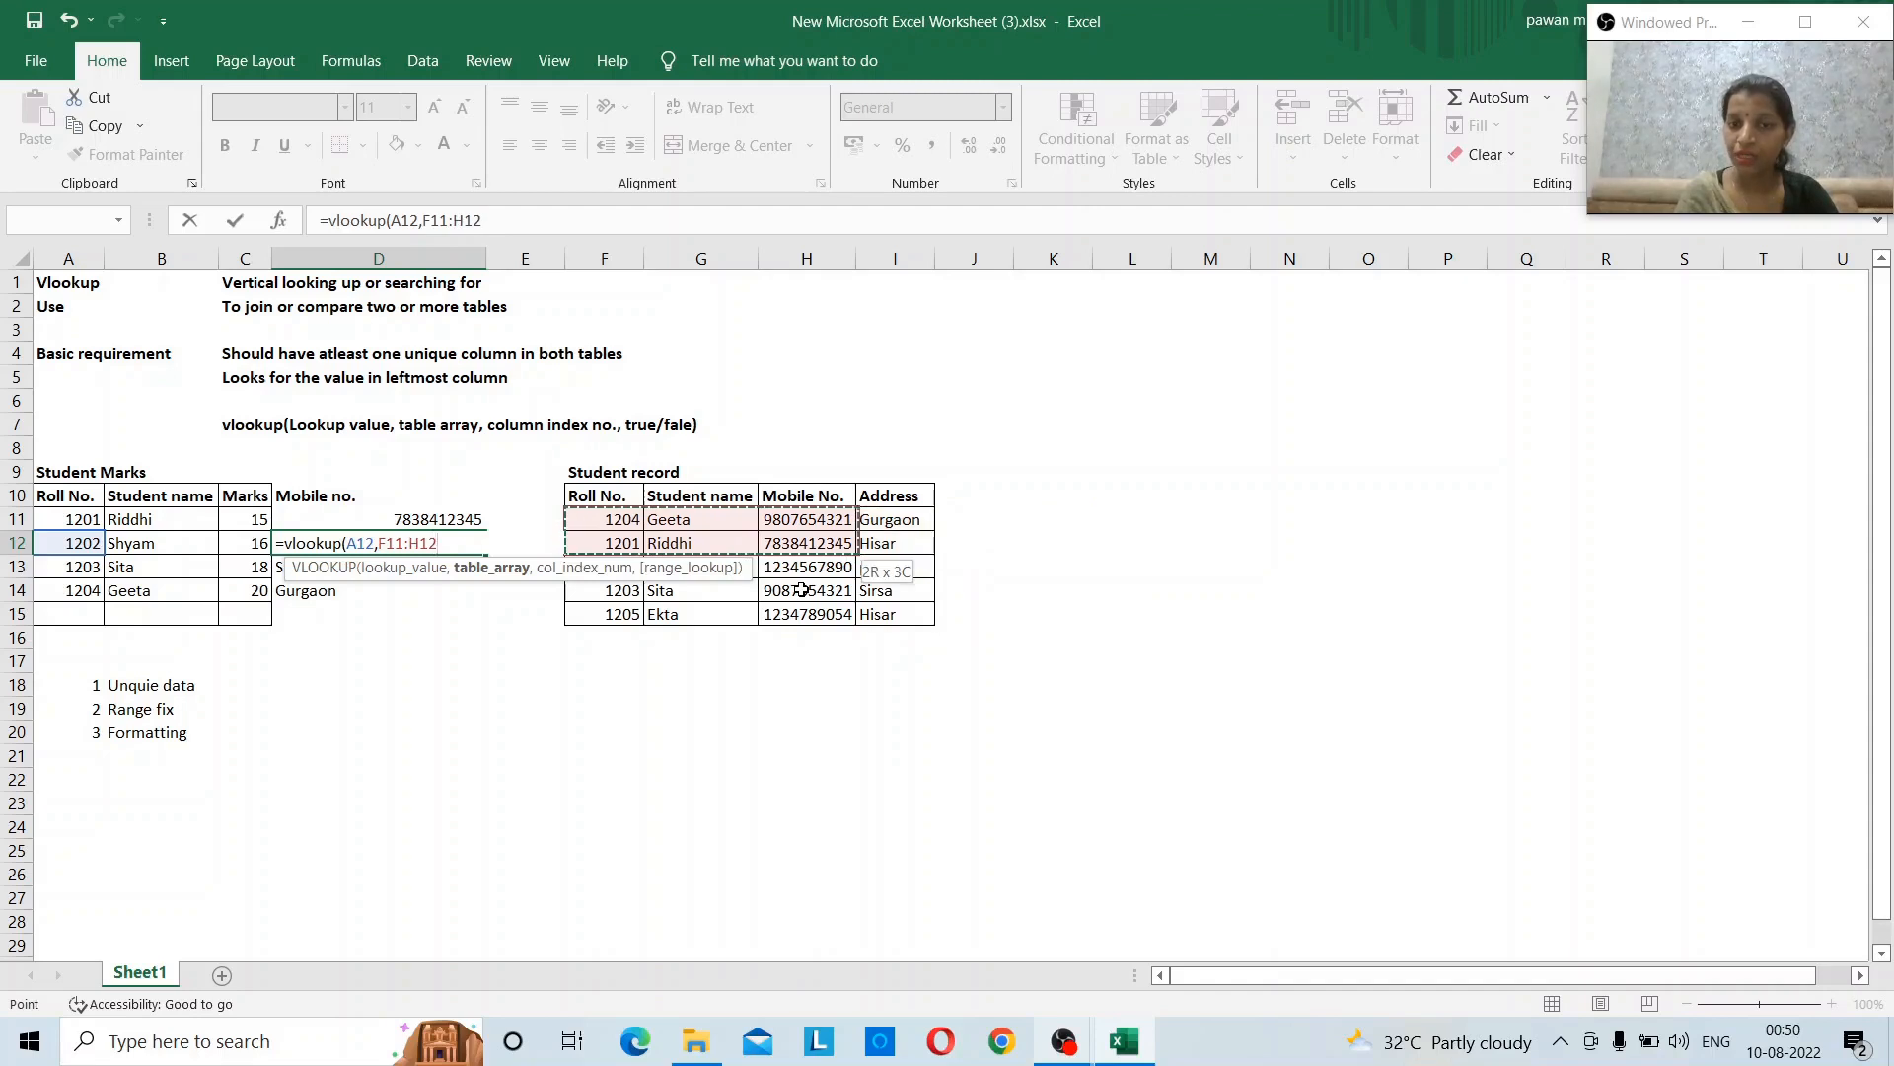
pyautogui.hotkey('shift', 'Right')
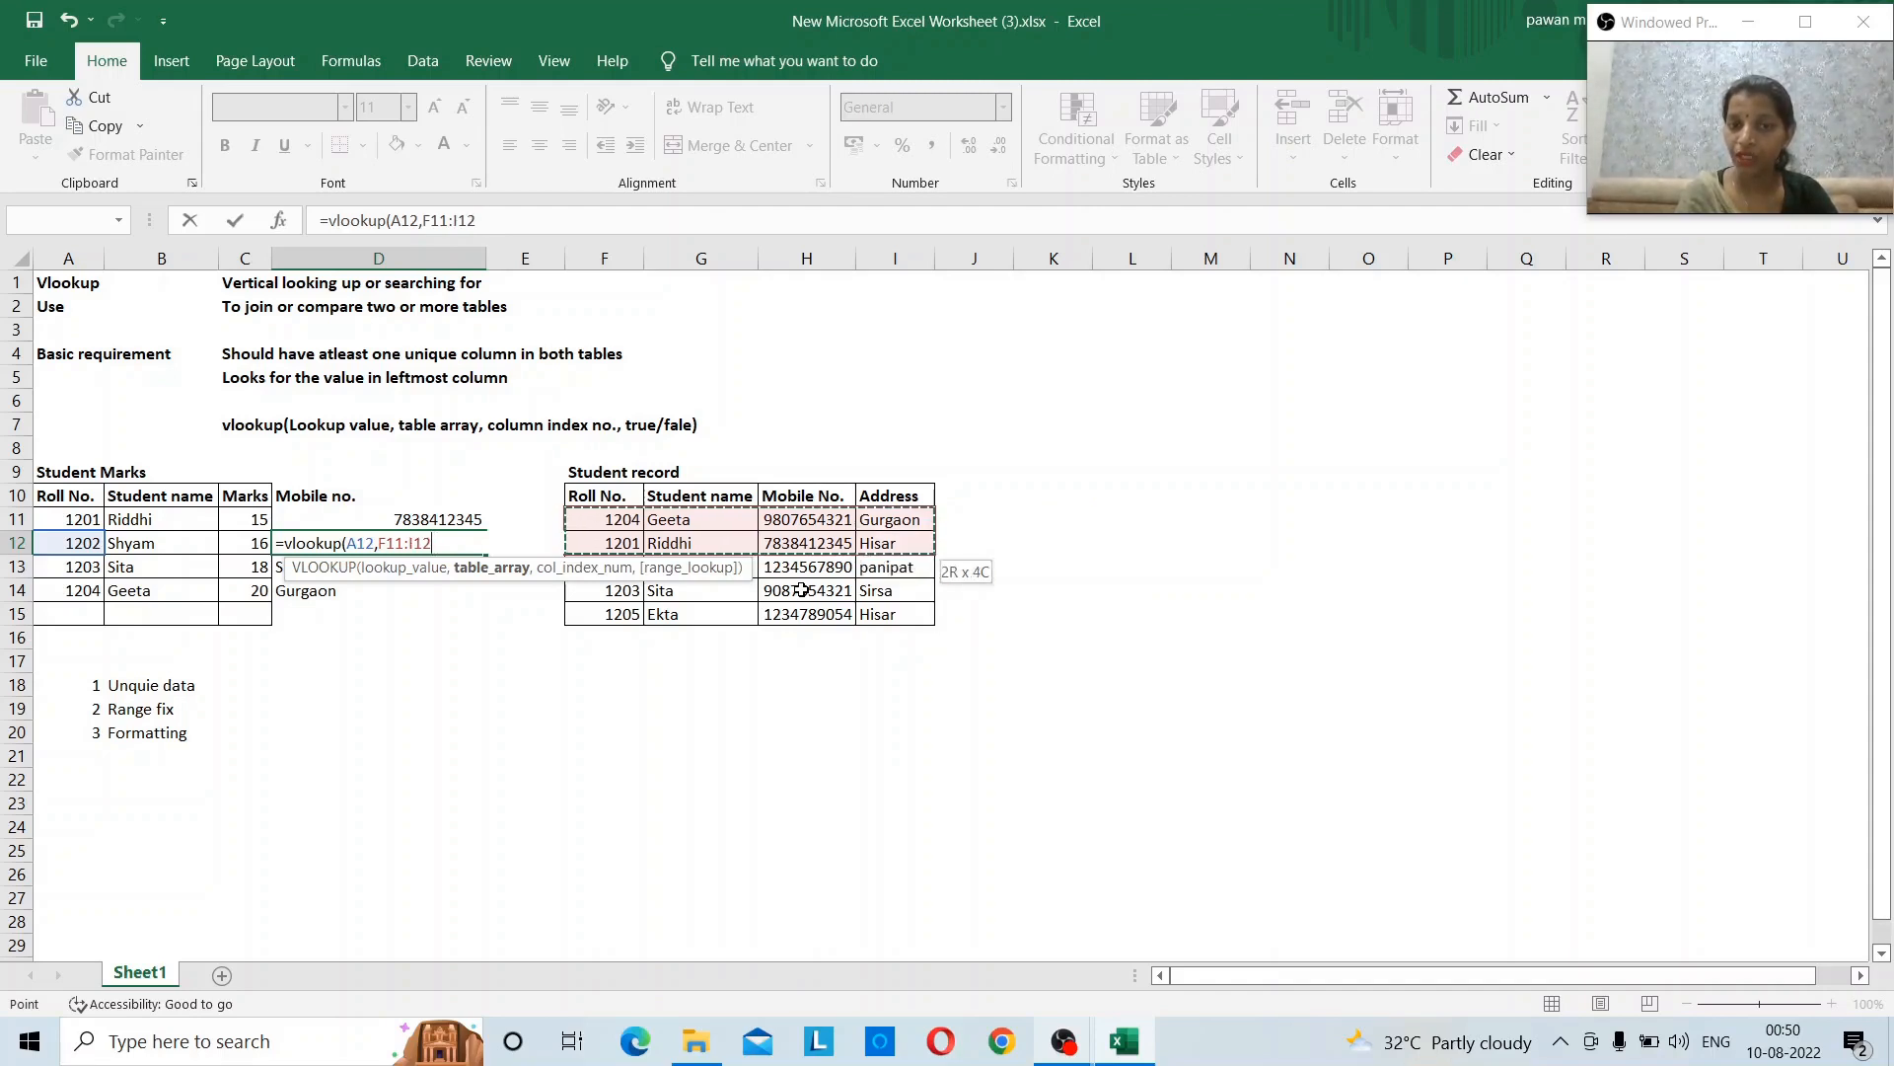
pyautogui.hotkey('shift', 'Right')
pyautogui.hotkey('shift', 'Right')
pyautogui.hotkey('shift', 'Right')
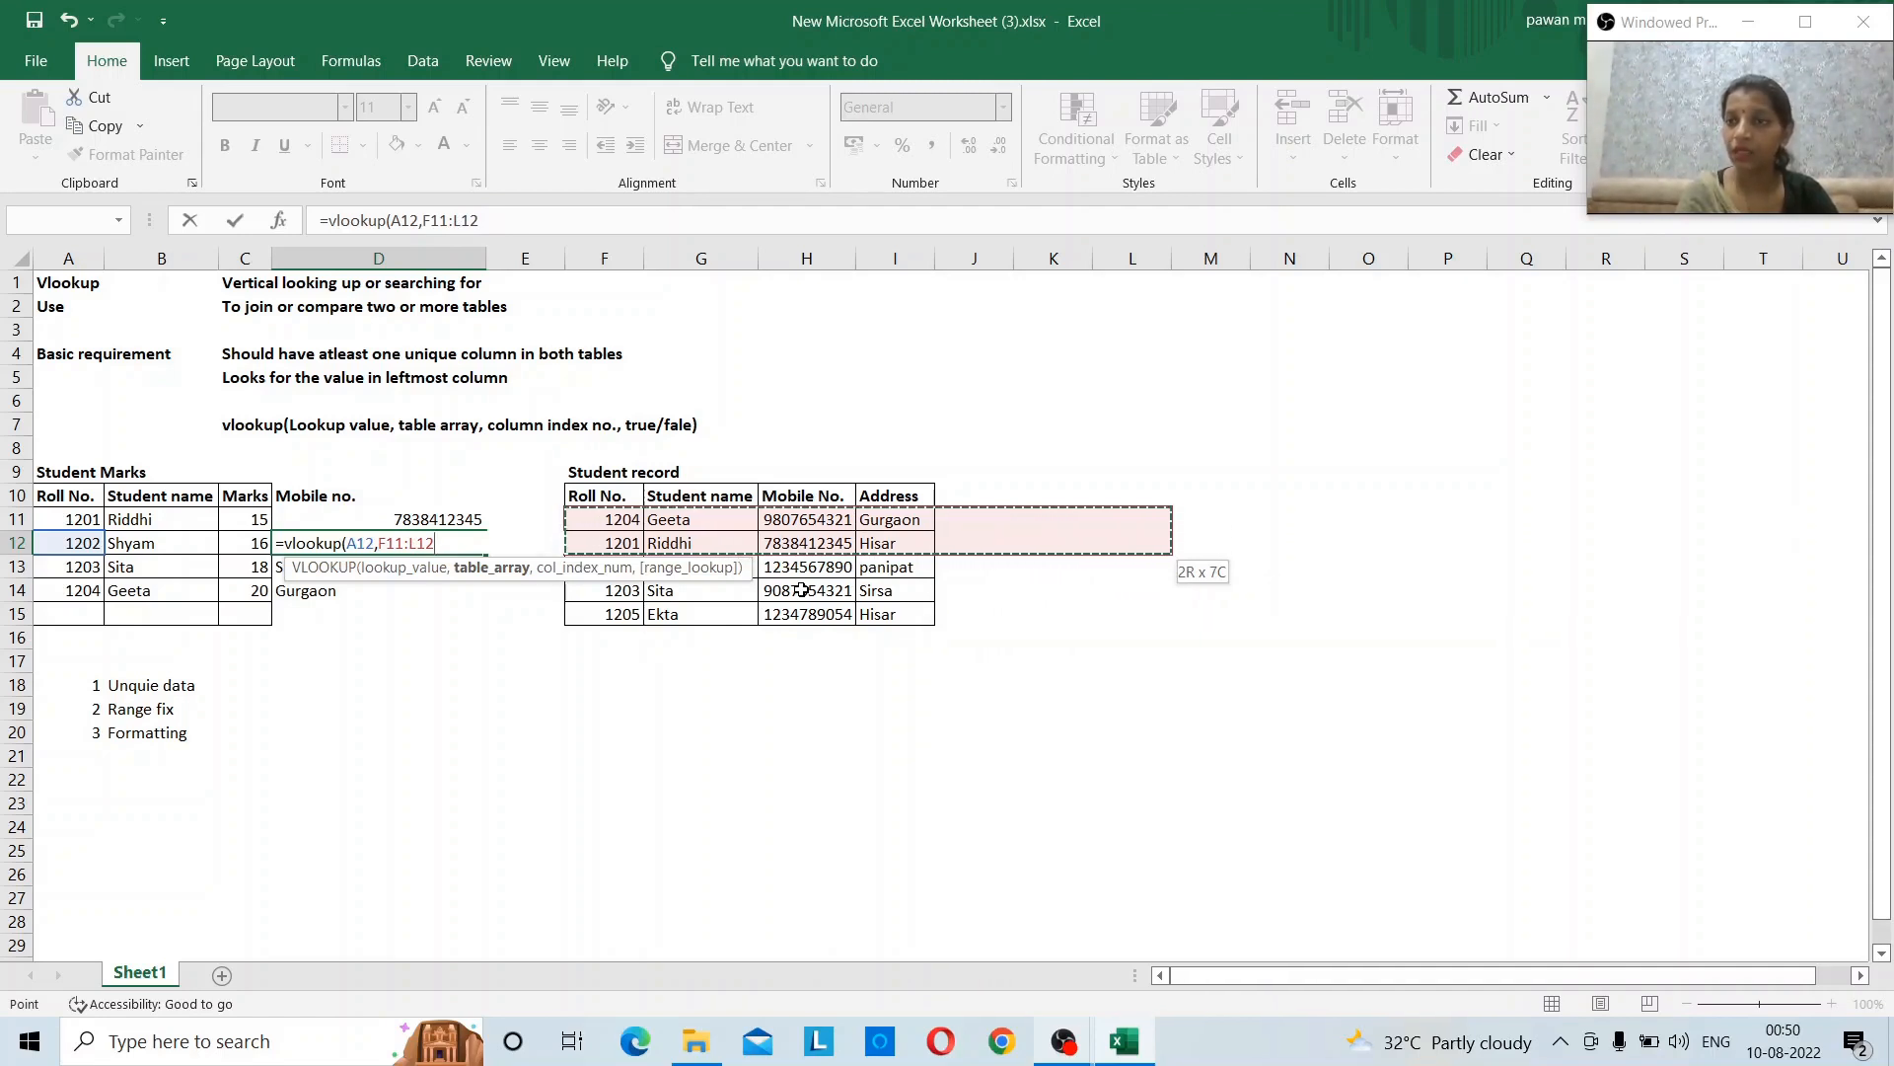
pyautogui.hotkey('shift', 'Left')
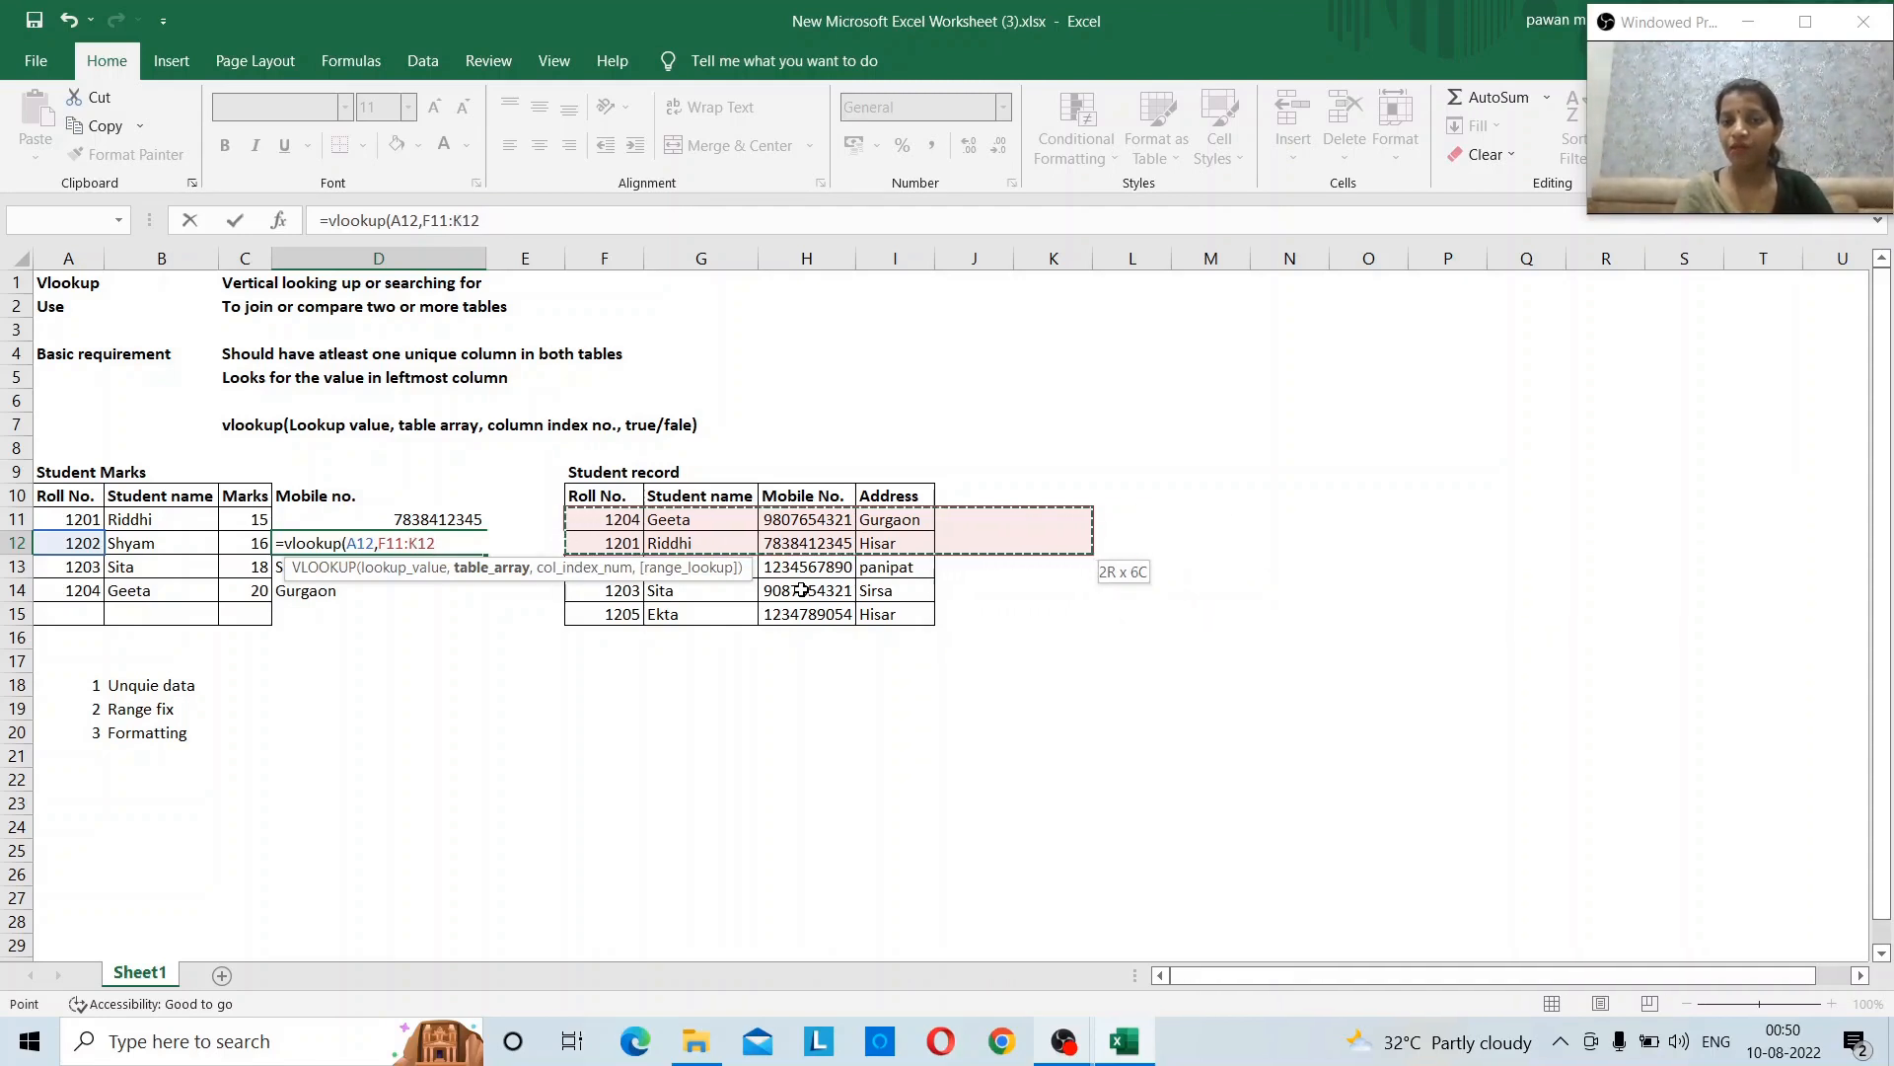
pyautogui.hotkey('shift', 'Left')
pyautogui.hotkey('shift', 'Left')
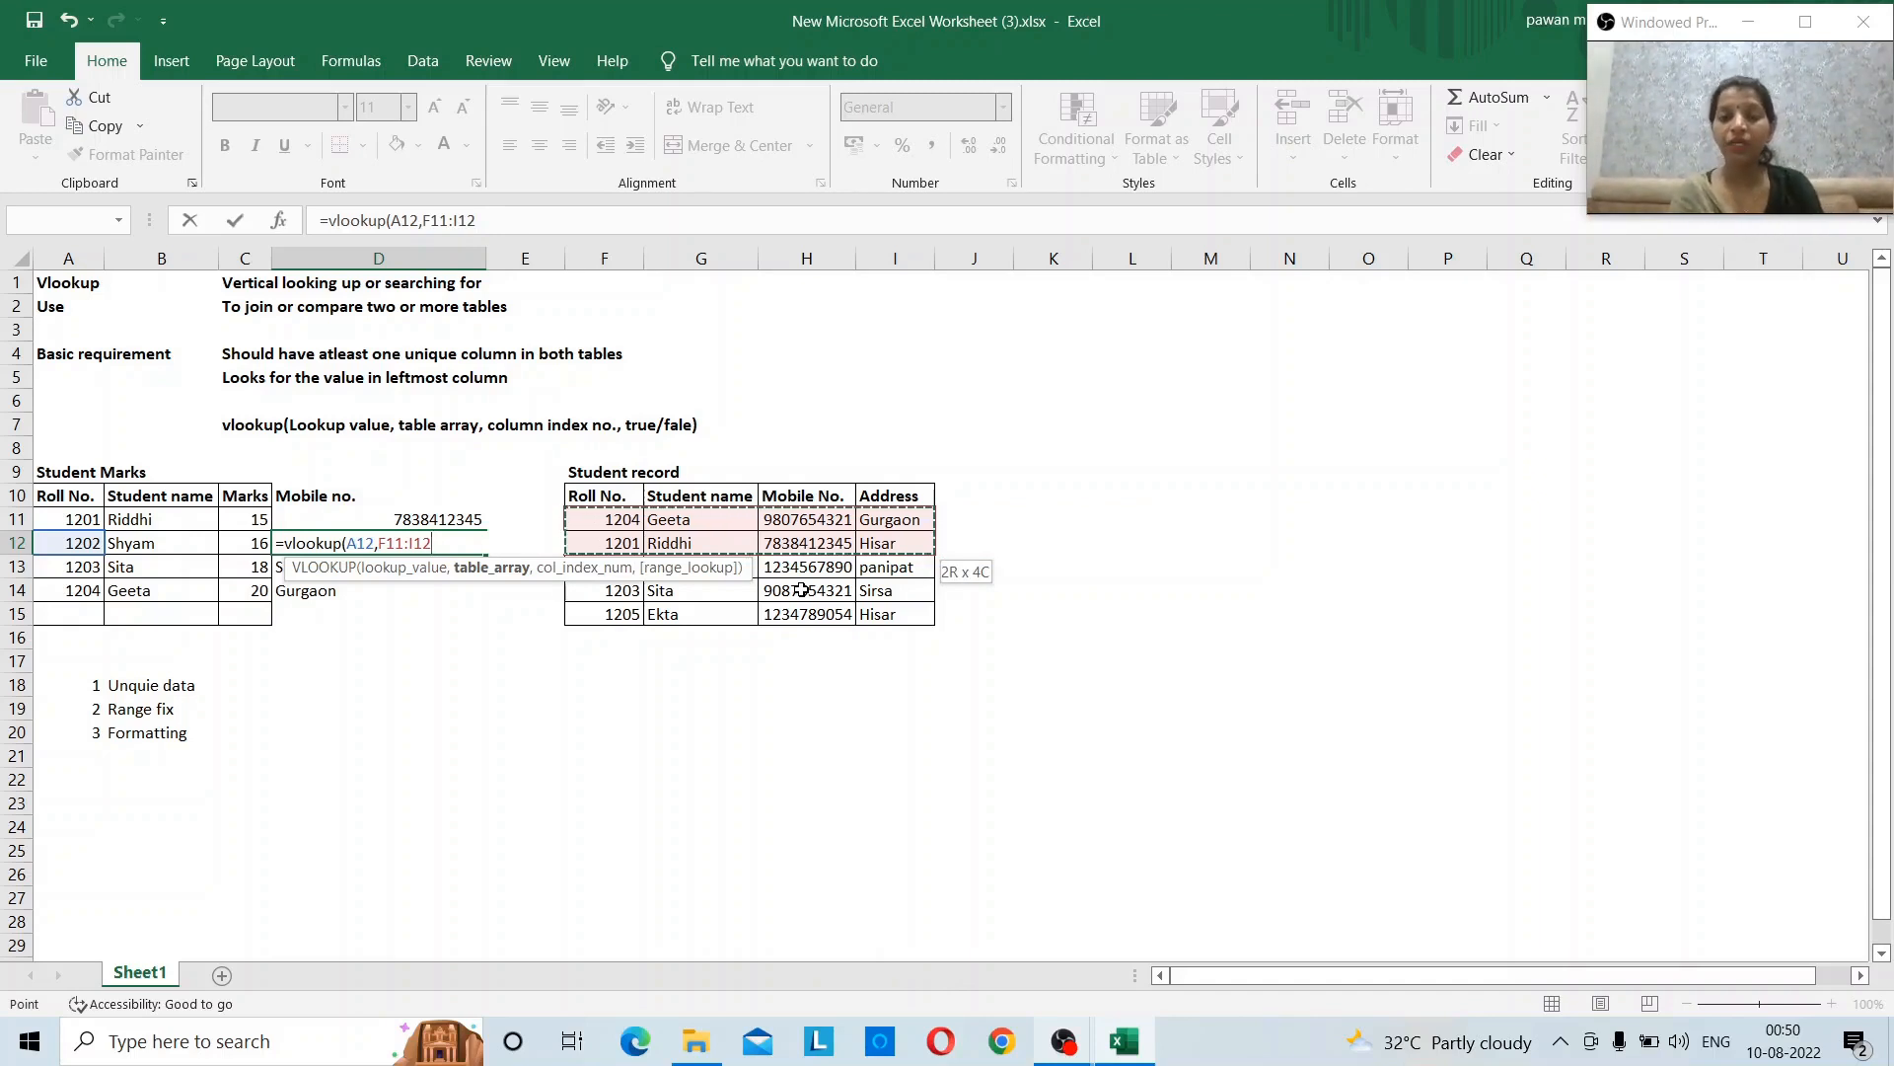
pyautogui.hotkey('shift', 'Left')
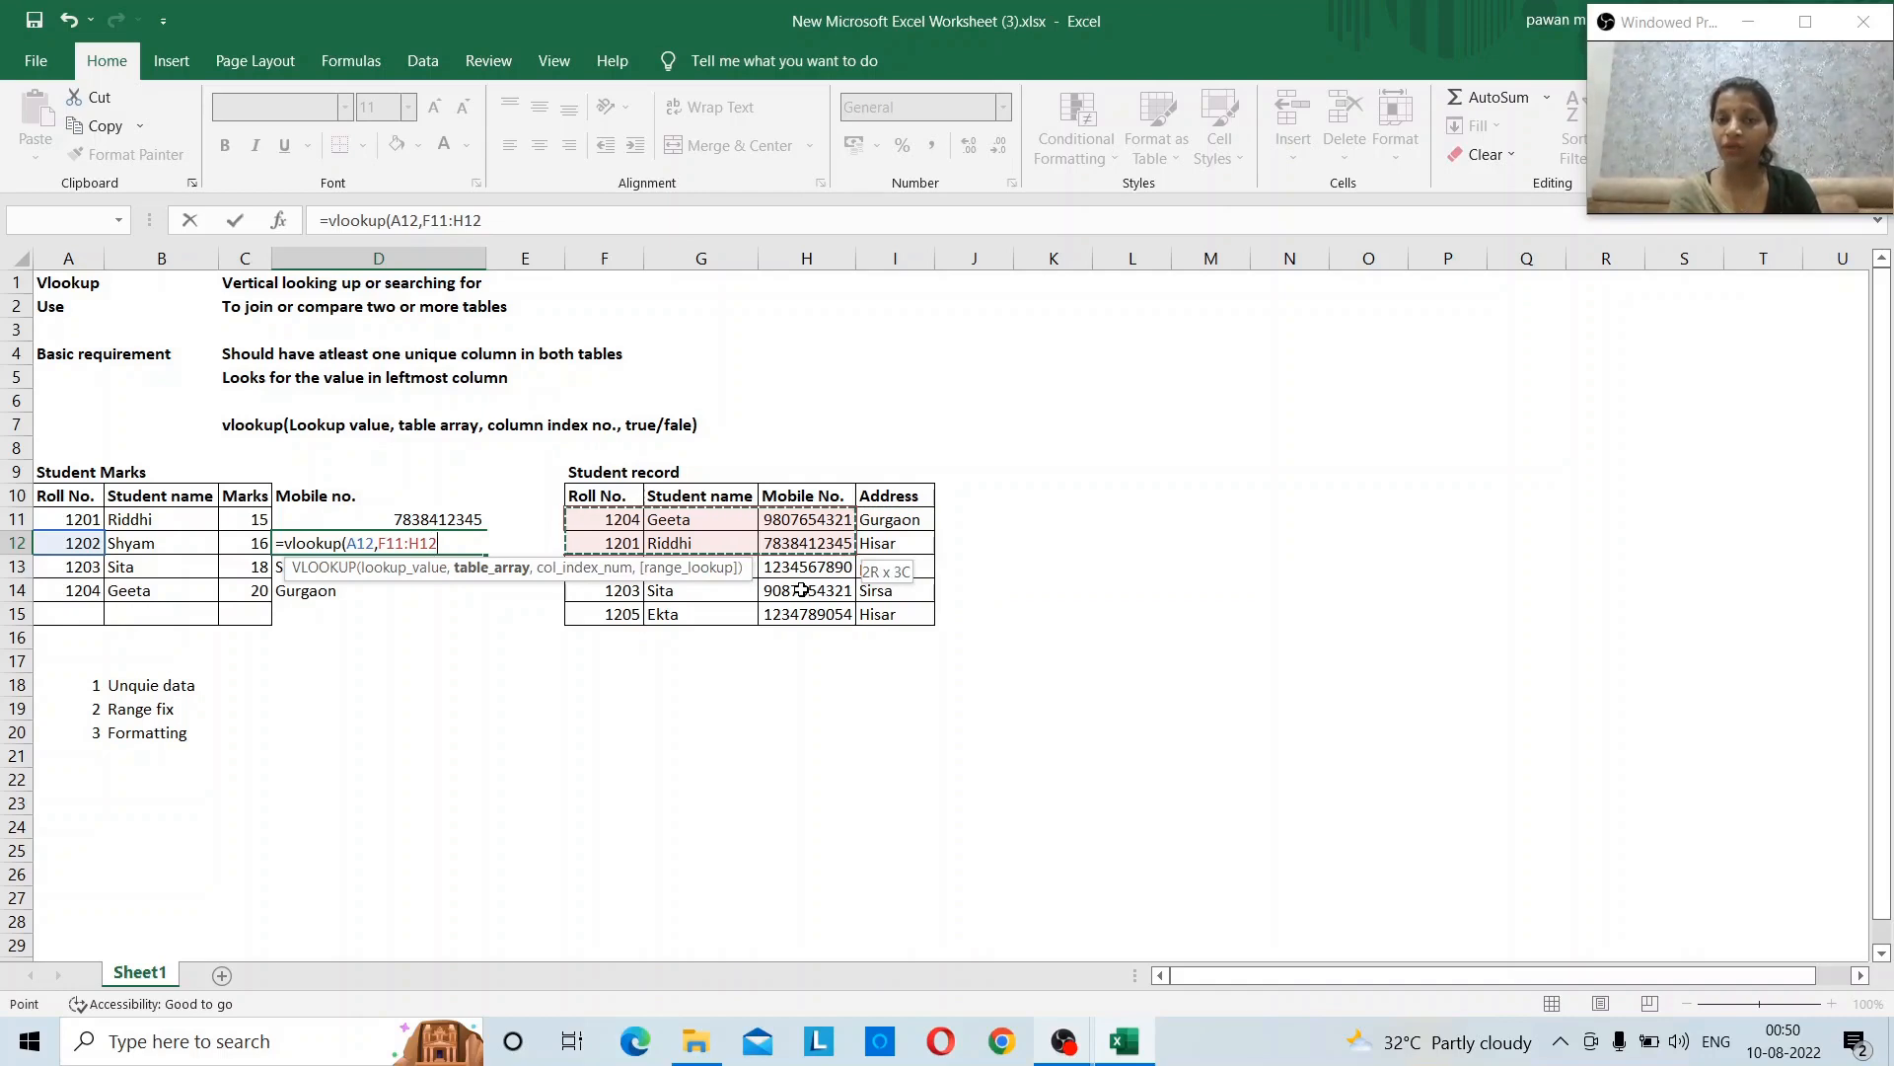
pyautogui.hotkey('shift', 'Left')
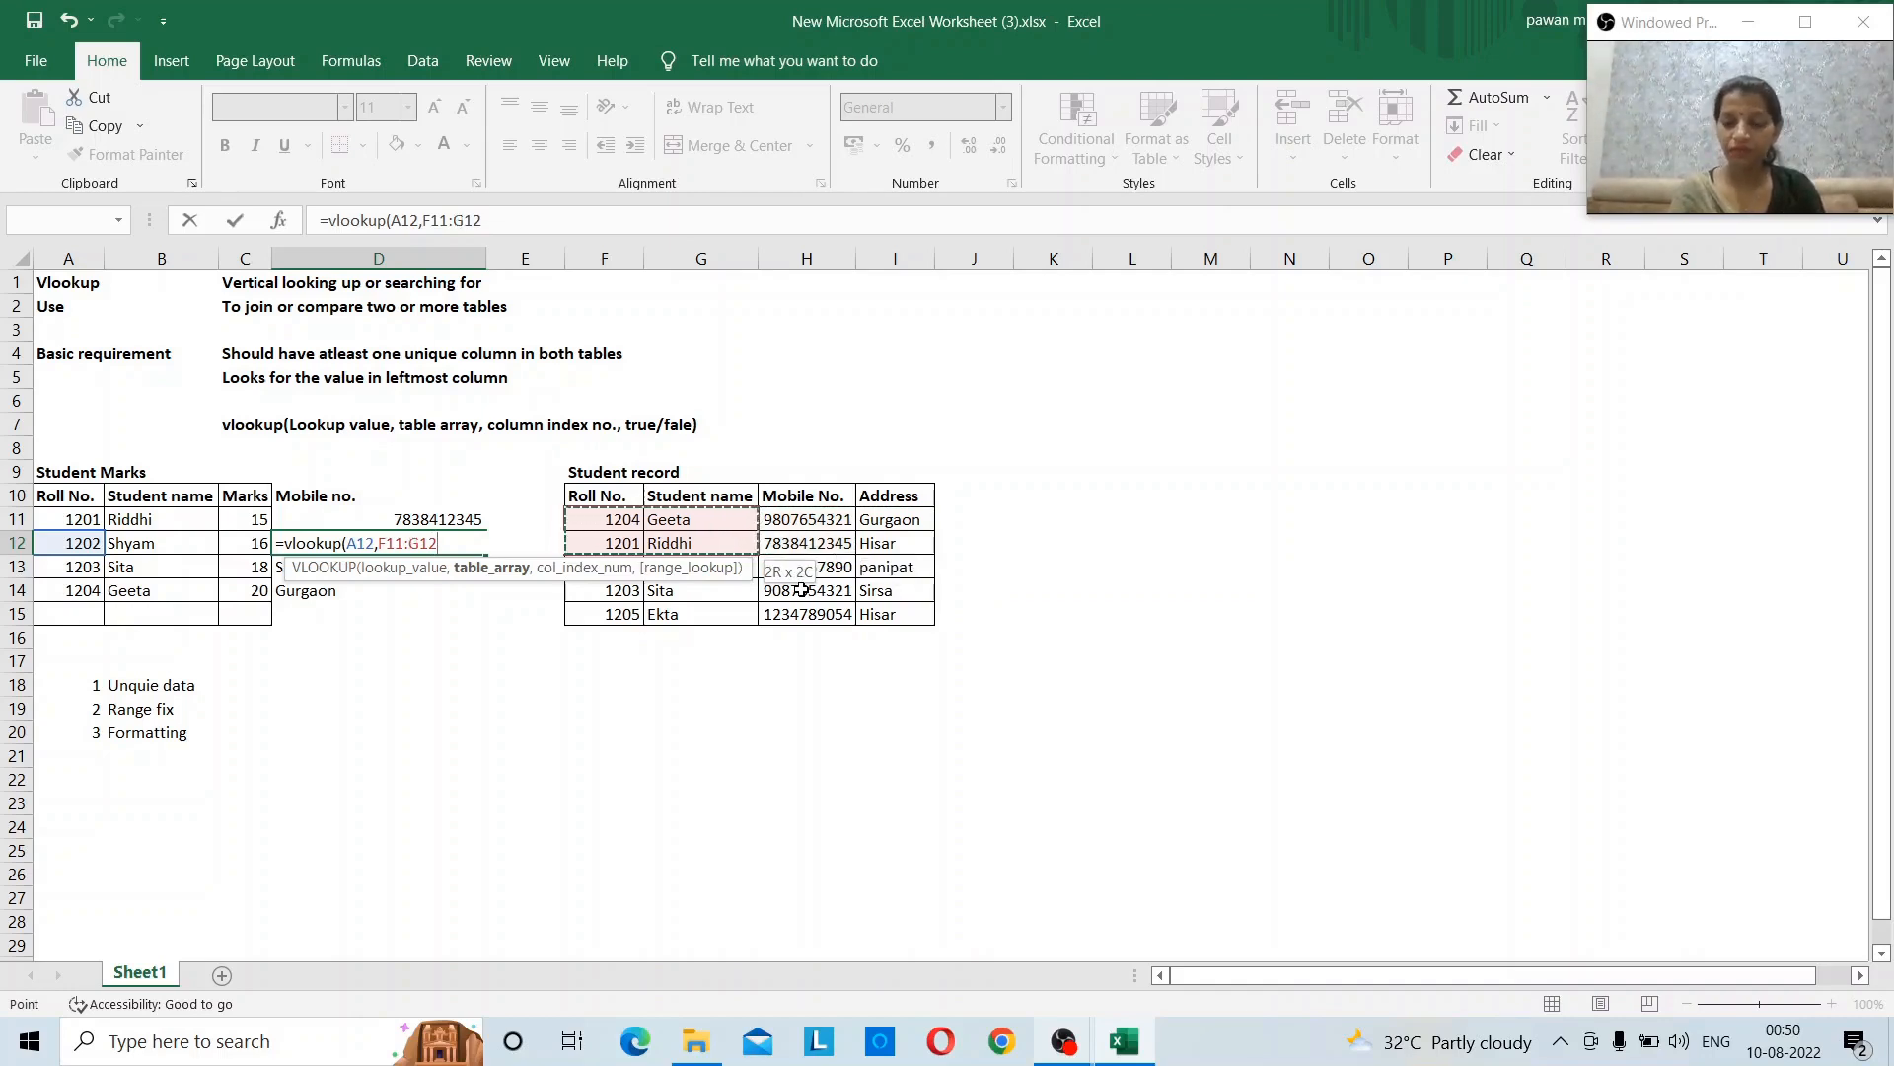
# - Finish the D12 VLOOKUP with 0 as the third argument, commit it and inspect its highlighted ranges
pyautogui.write(',0')
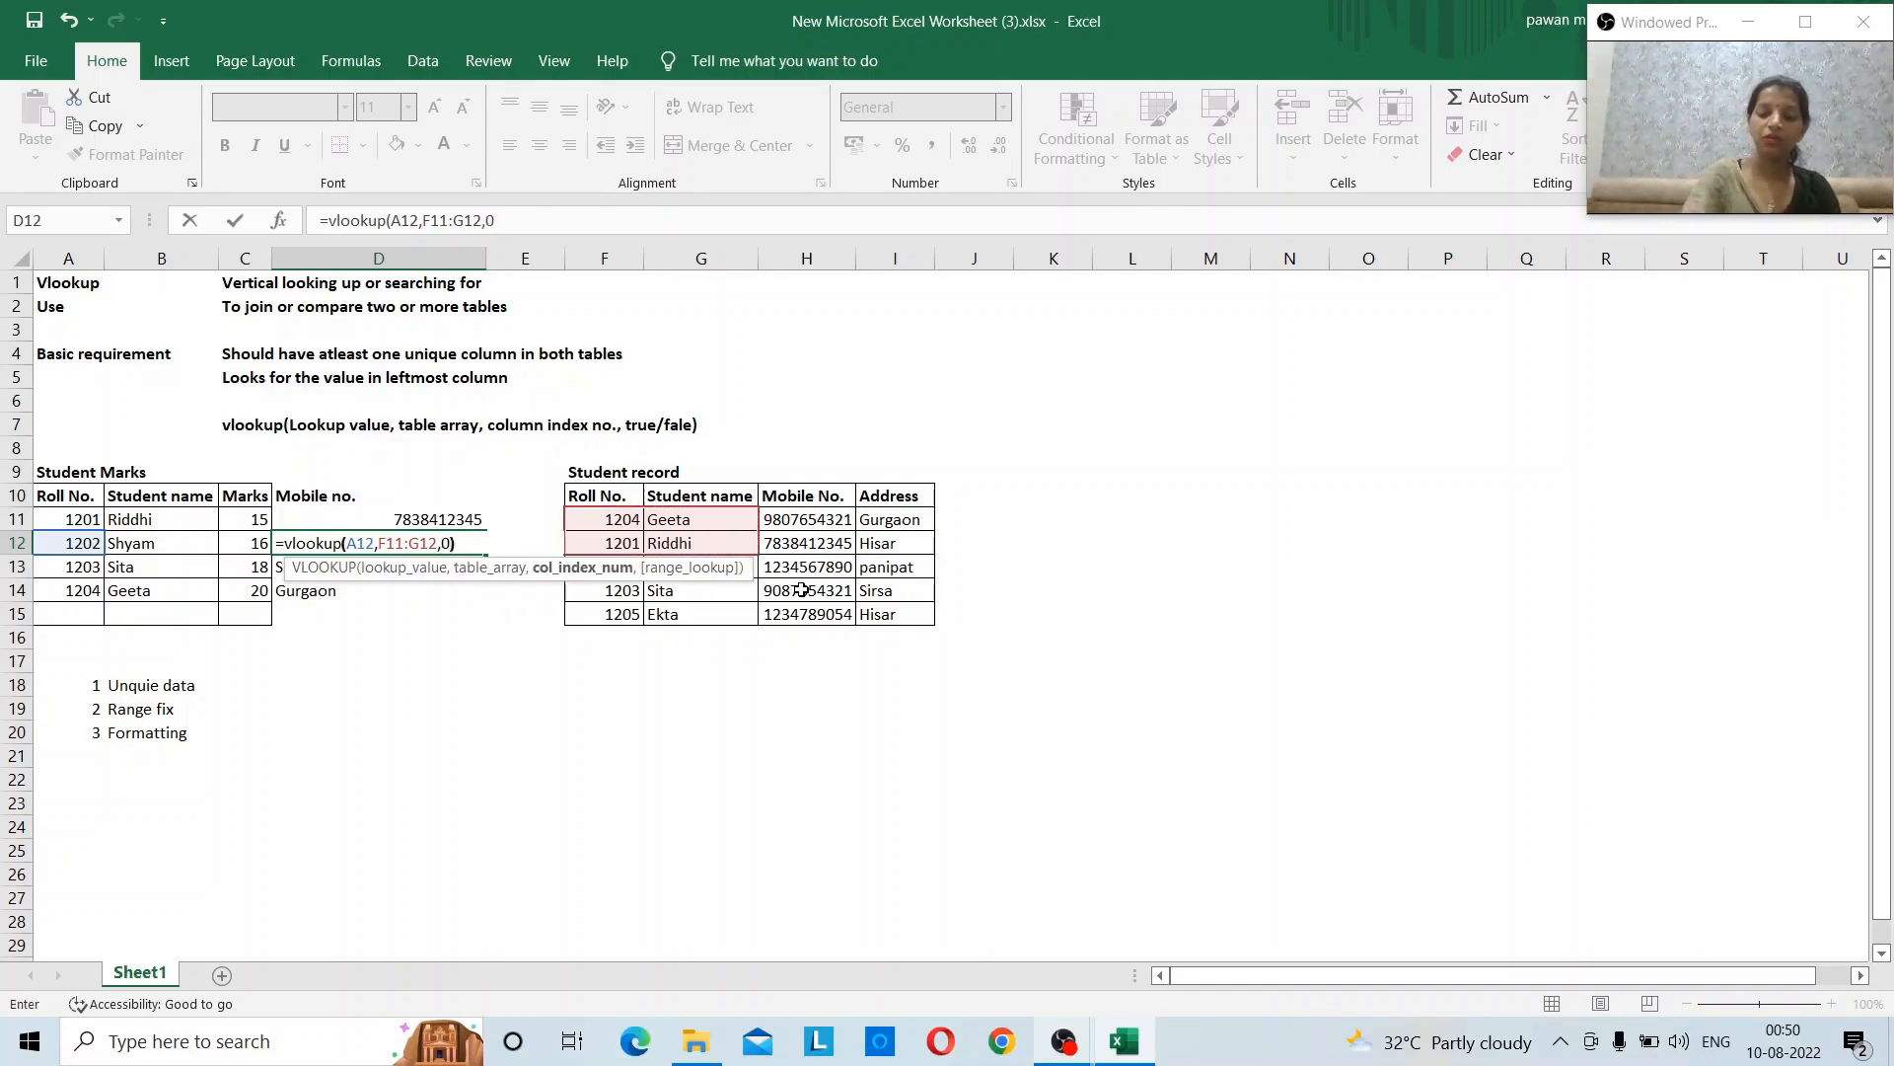
pyautogui.press('Return')
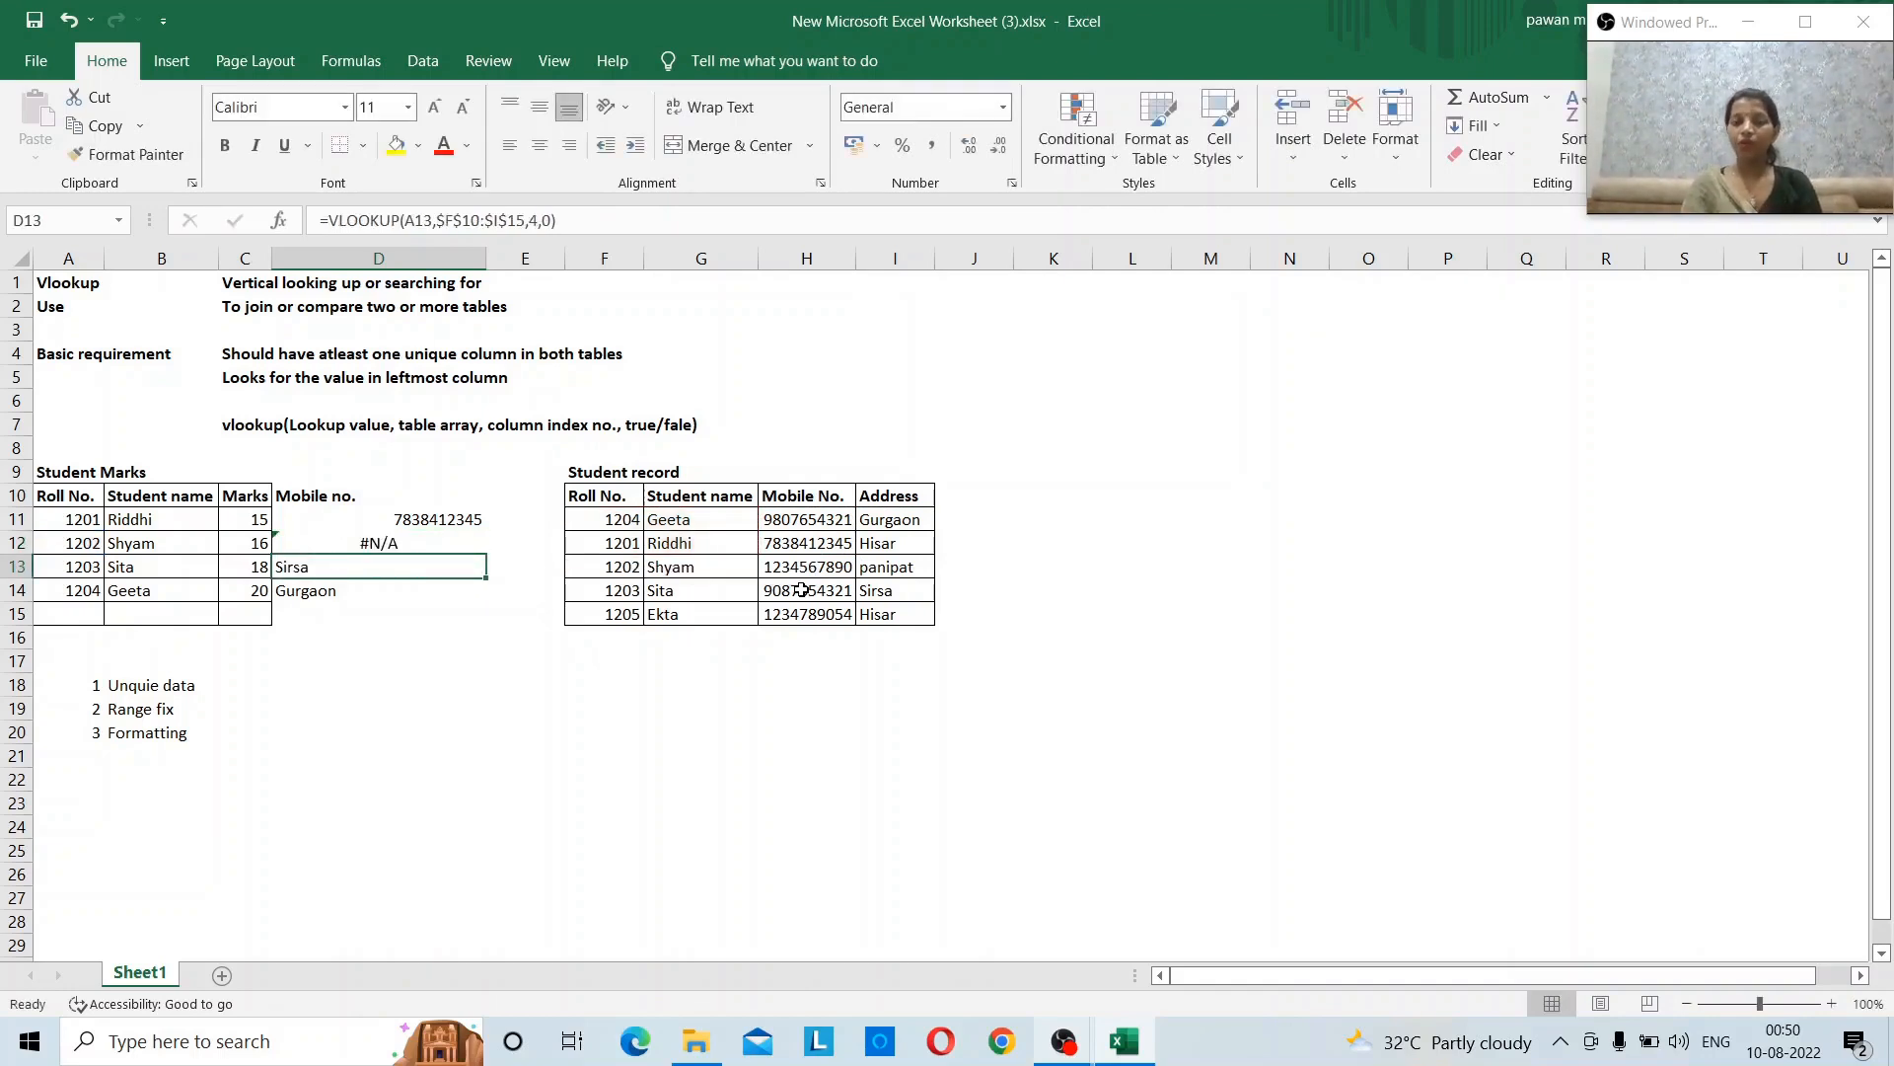
pyautogui.press('Up')
pyautogui.press('F2')
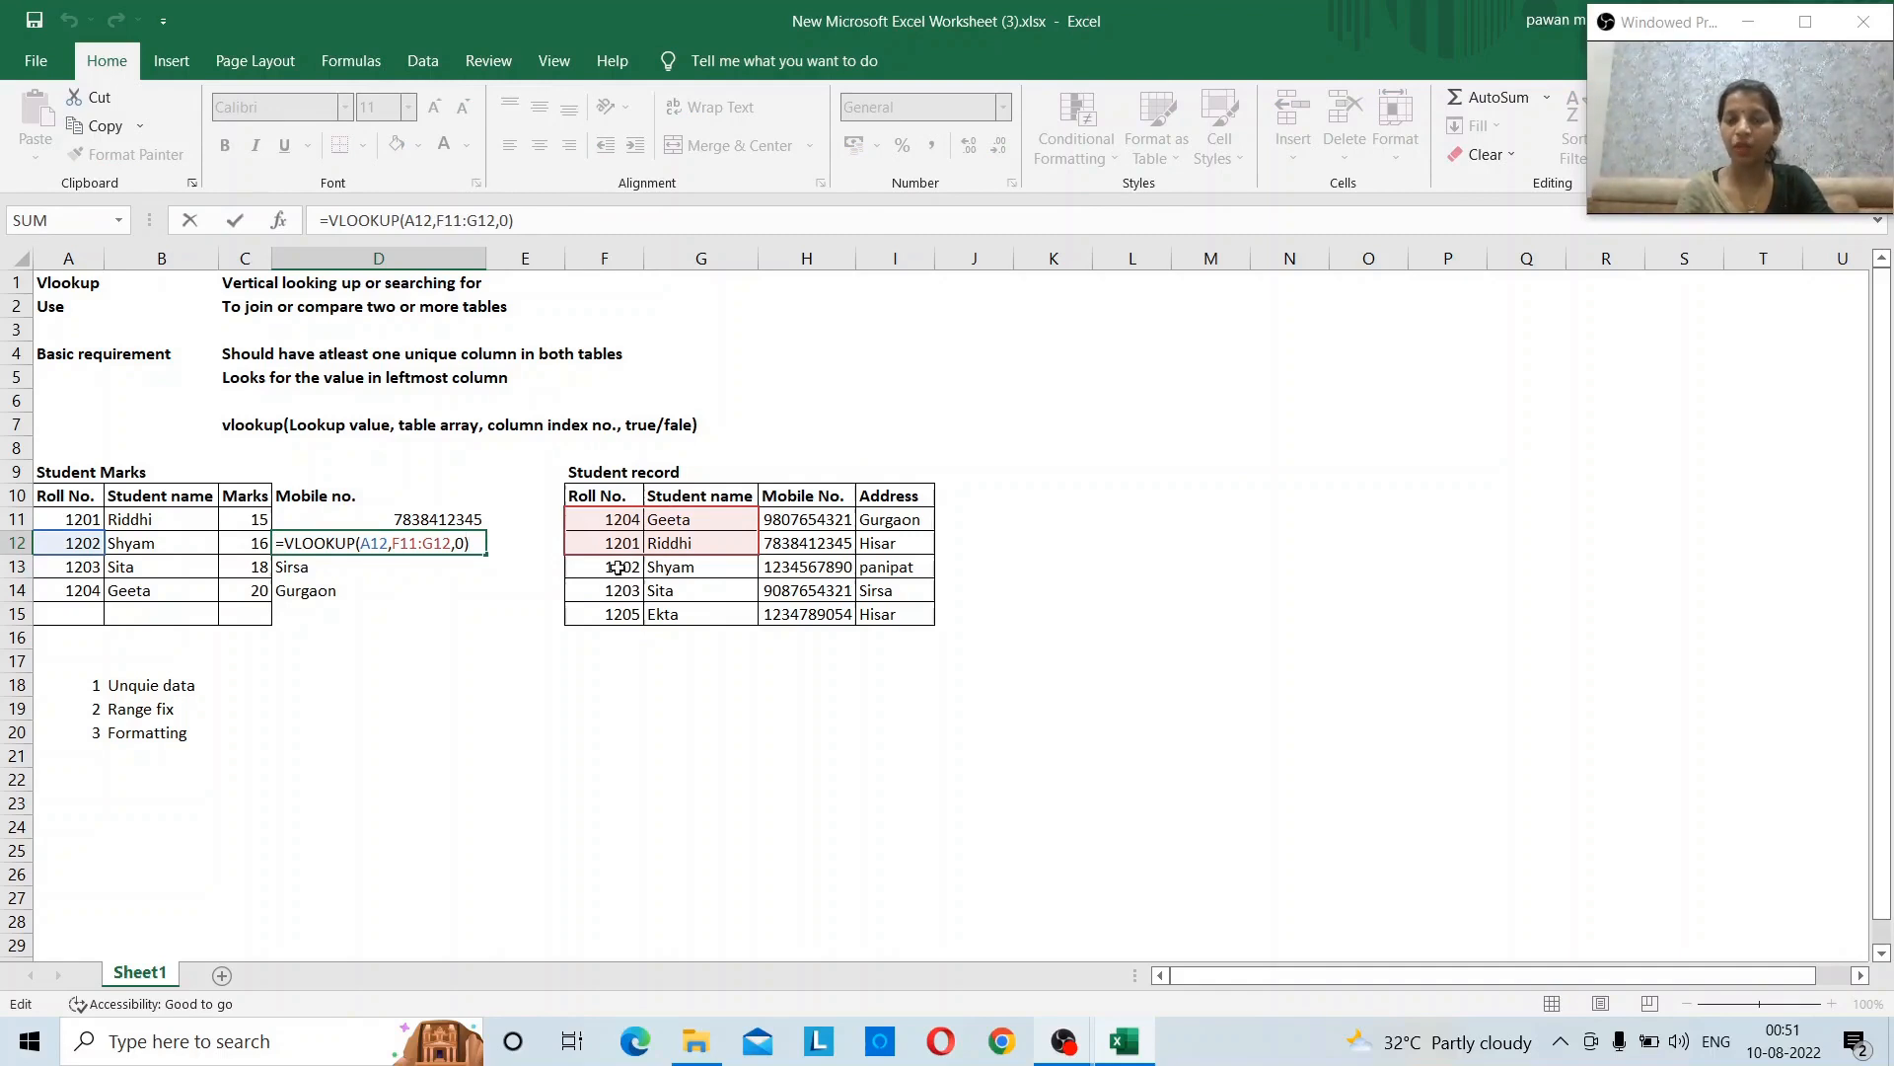
pyautogui.press('Escape')
pyautogui.press('Up')
pyautogui.press('Down')
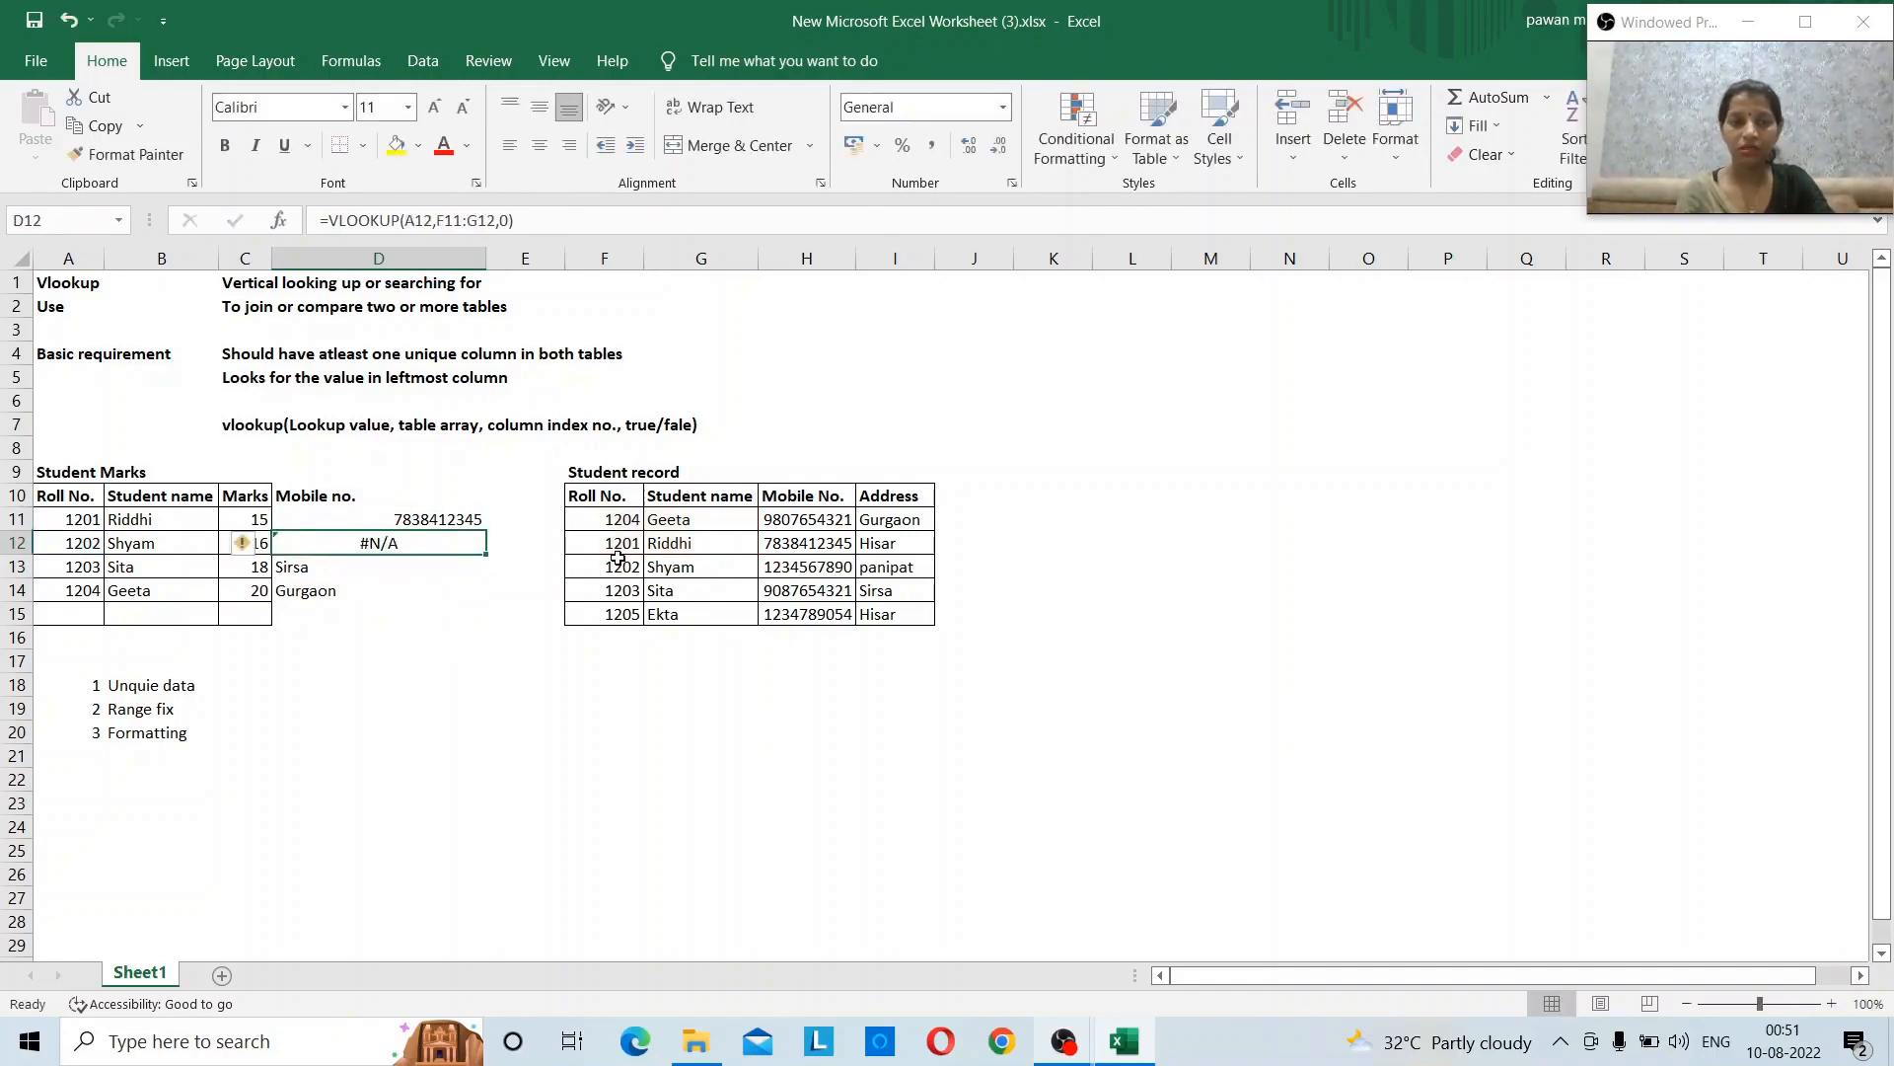
# - Extend the table array of the D12 VLOOKUP to F11:G15
pyautogui.press('F2')
pyautogui.press('Left')
pyautogui.press('Left')
pyautogui.press('Left')
pyautogui.press('BackSpace')
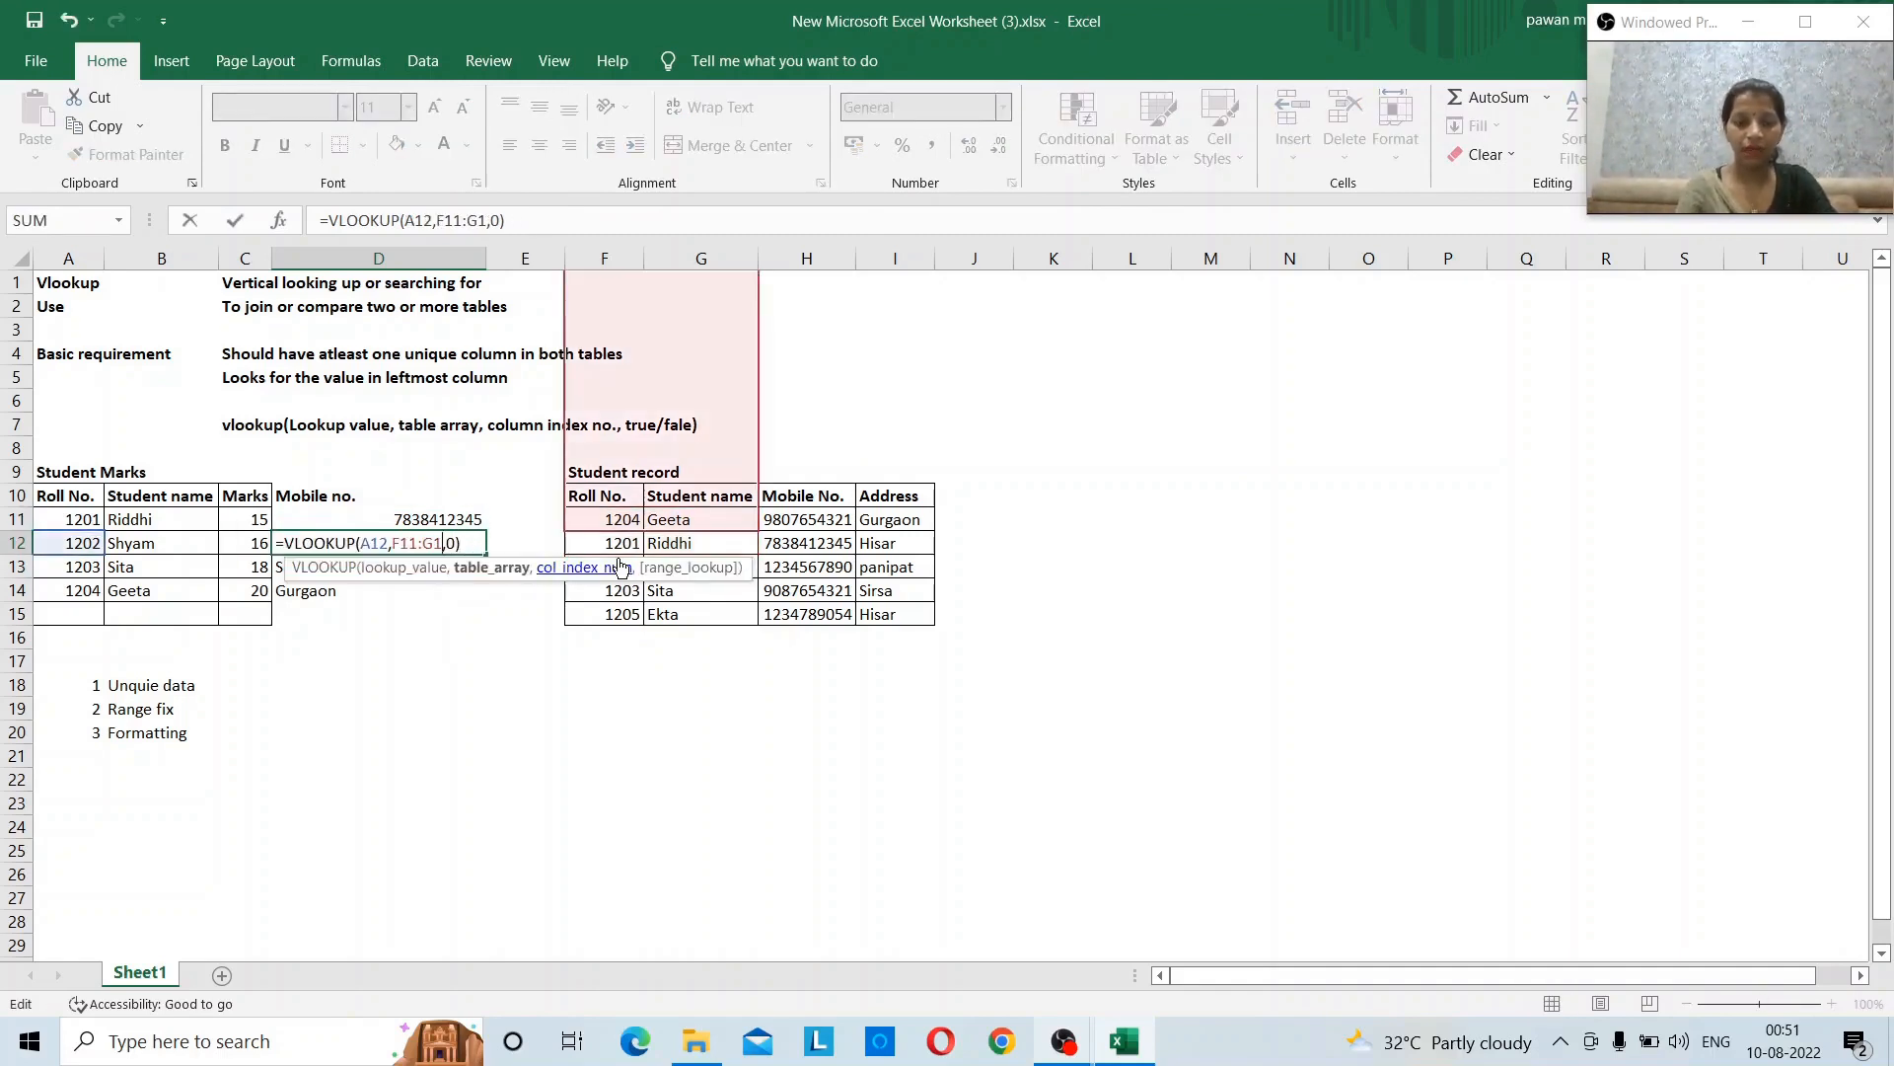
pyautogui.write('5')
pyautogui.press('Return')
# - Insert column index 2 before the range lookup 0 in the D12 VLOOKUP, and commit it
pyautogui.press('Up')
pyautogui.press('F2')
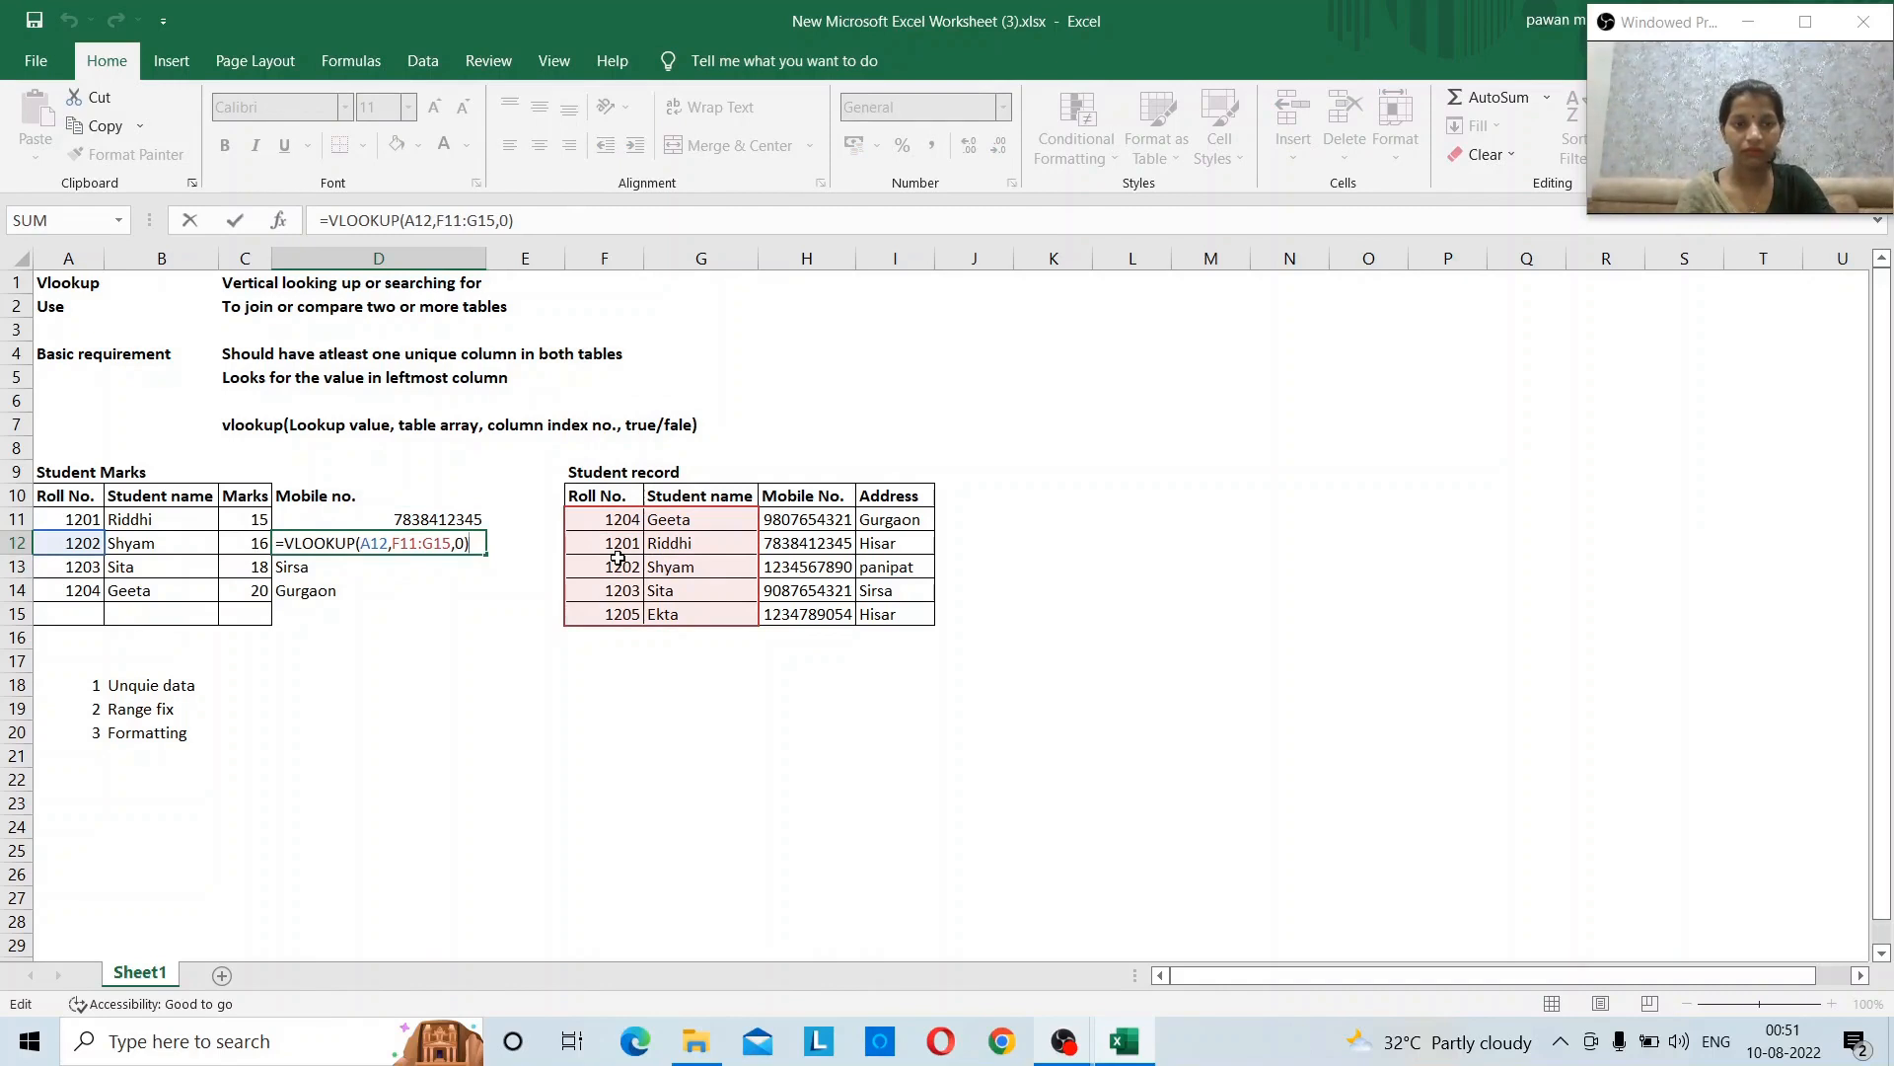
pyautogui.press('Left')
pyautogui.press('Left')
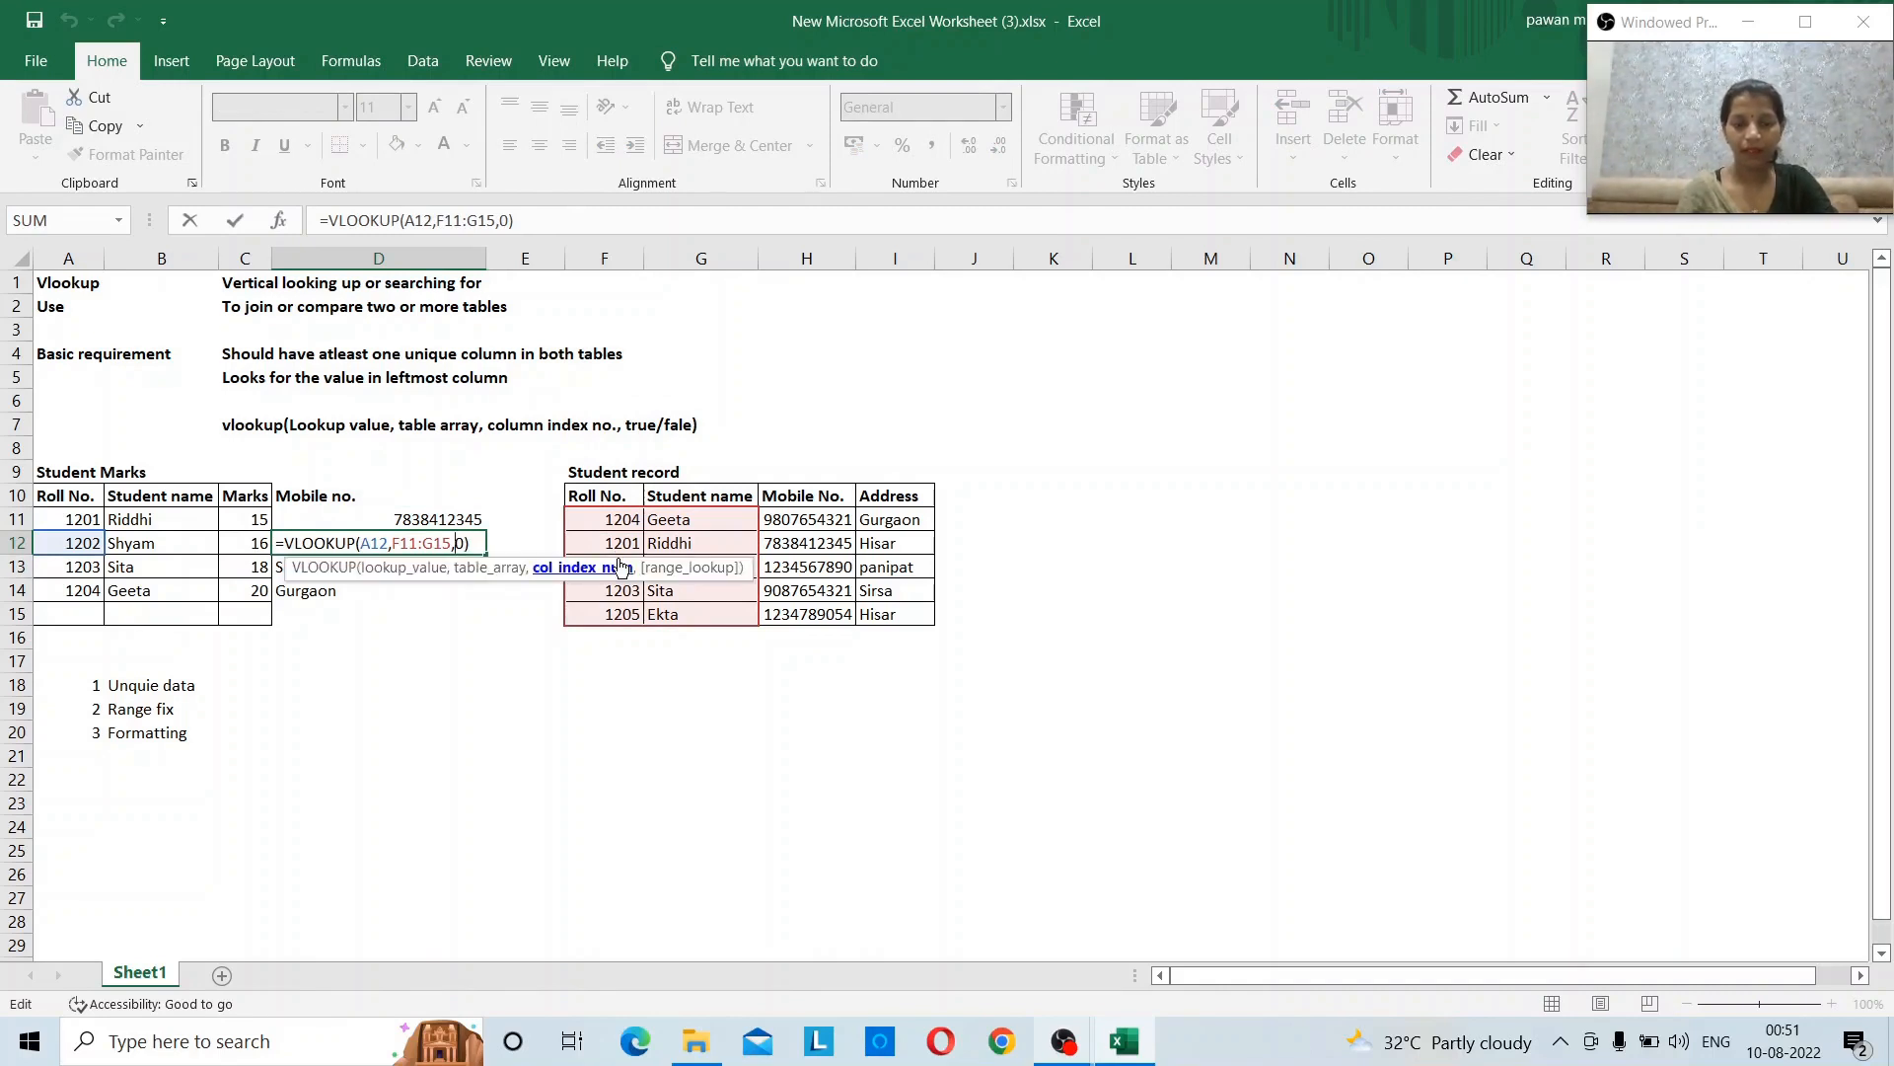
pyautogui.write('1')
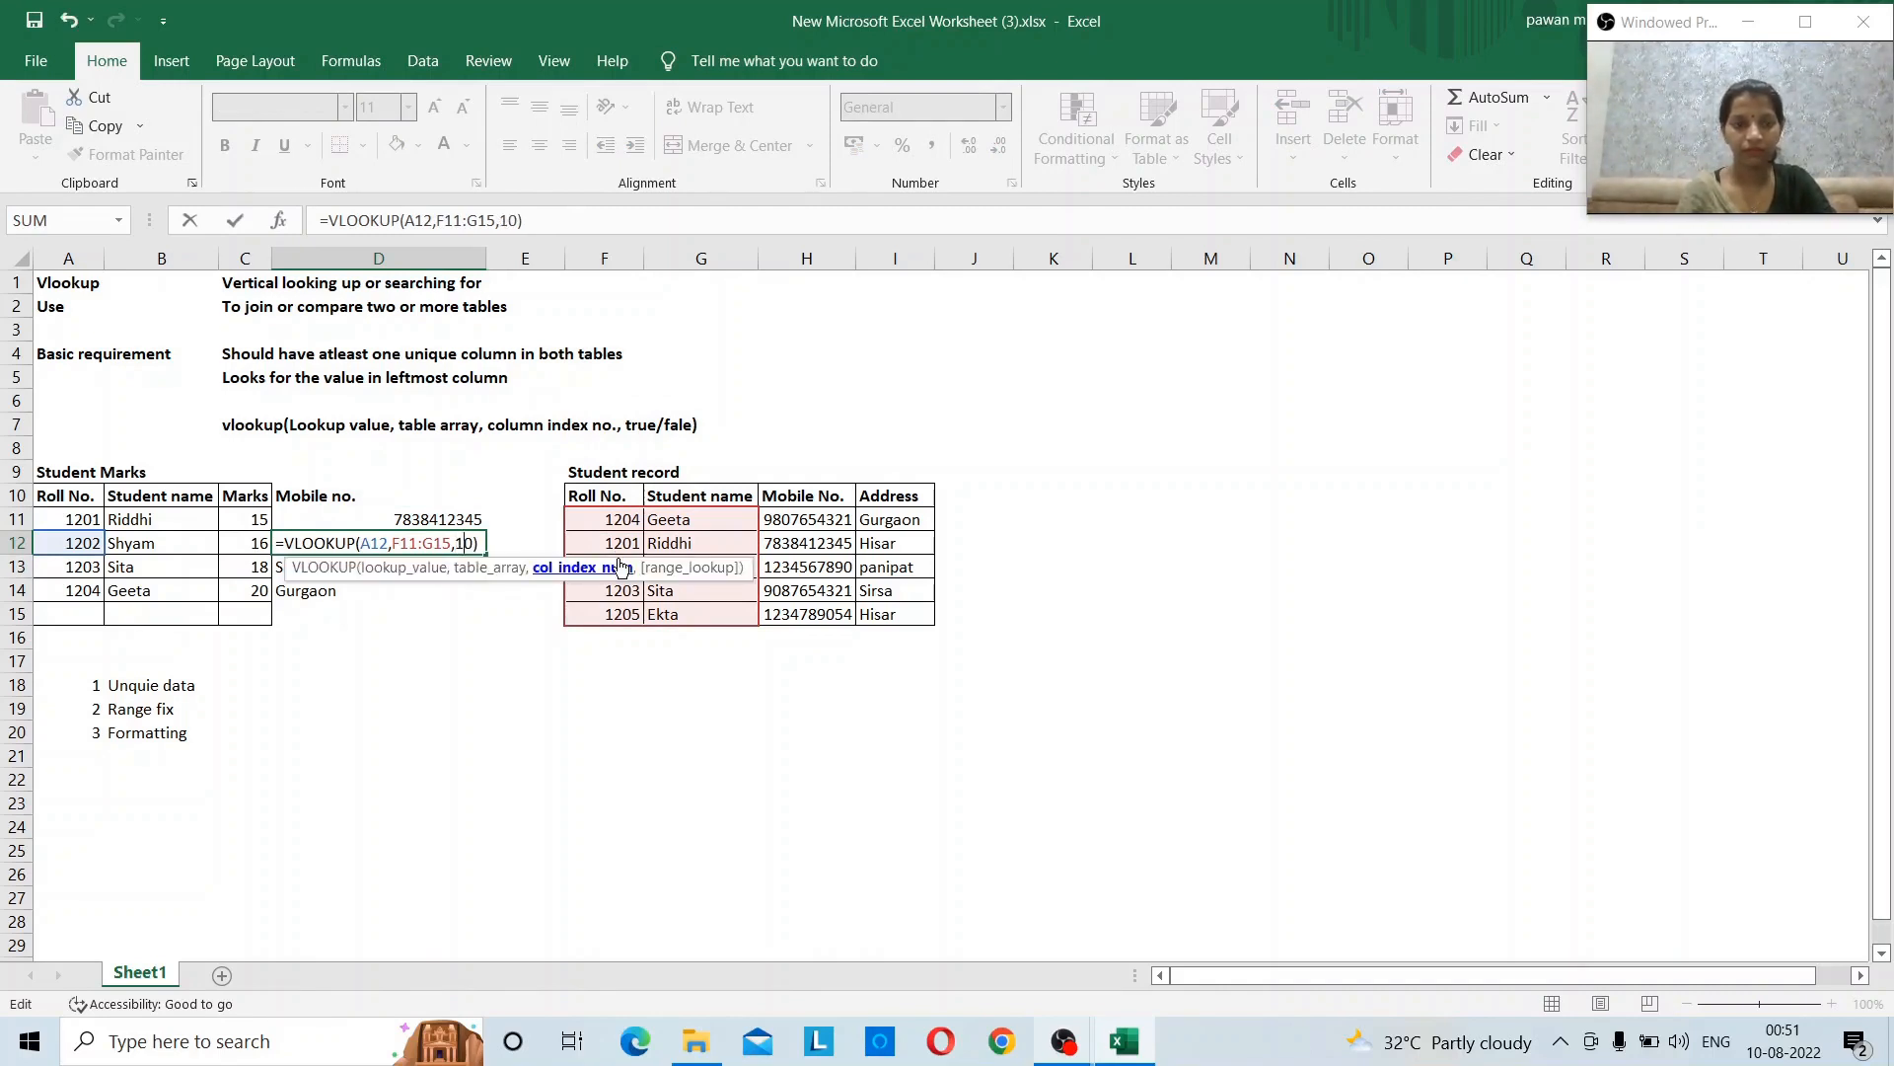
pyautogui.write(',')
pyautogui.press('Left')
pyautogui.press('BackSpace')
pyautogui.write('2')
pyautogui.press('Return')
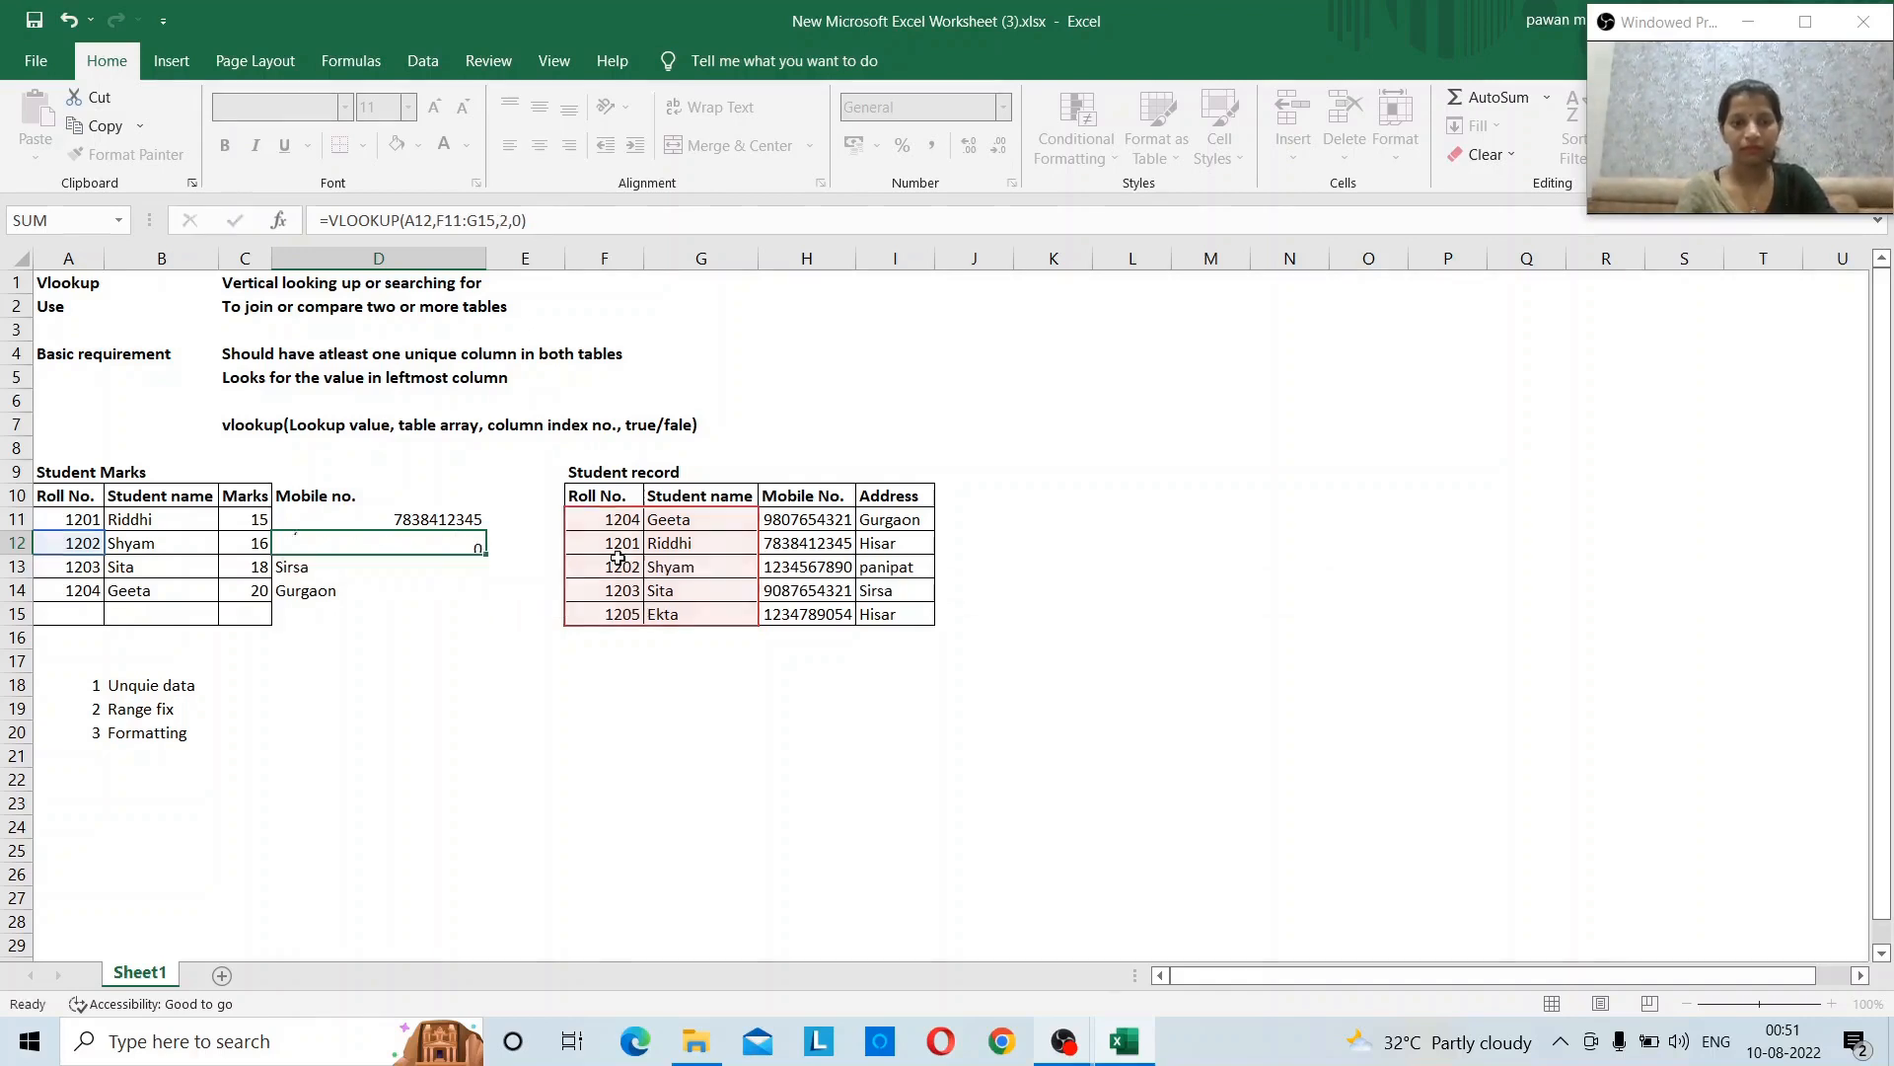
# - Review the VLOOKUP formula in D12 and the value it returns
pyautogui.press('Up')
pyautogui.press('F2')
pyautogui.press('Escape')
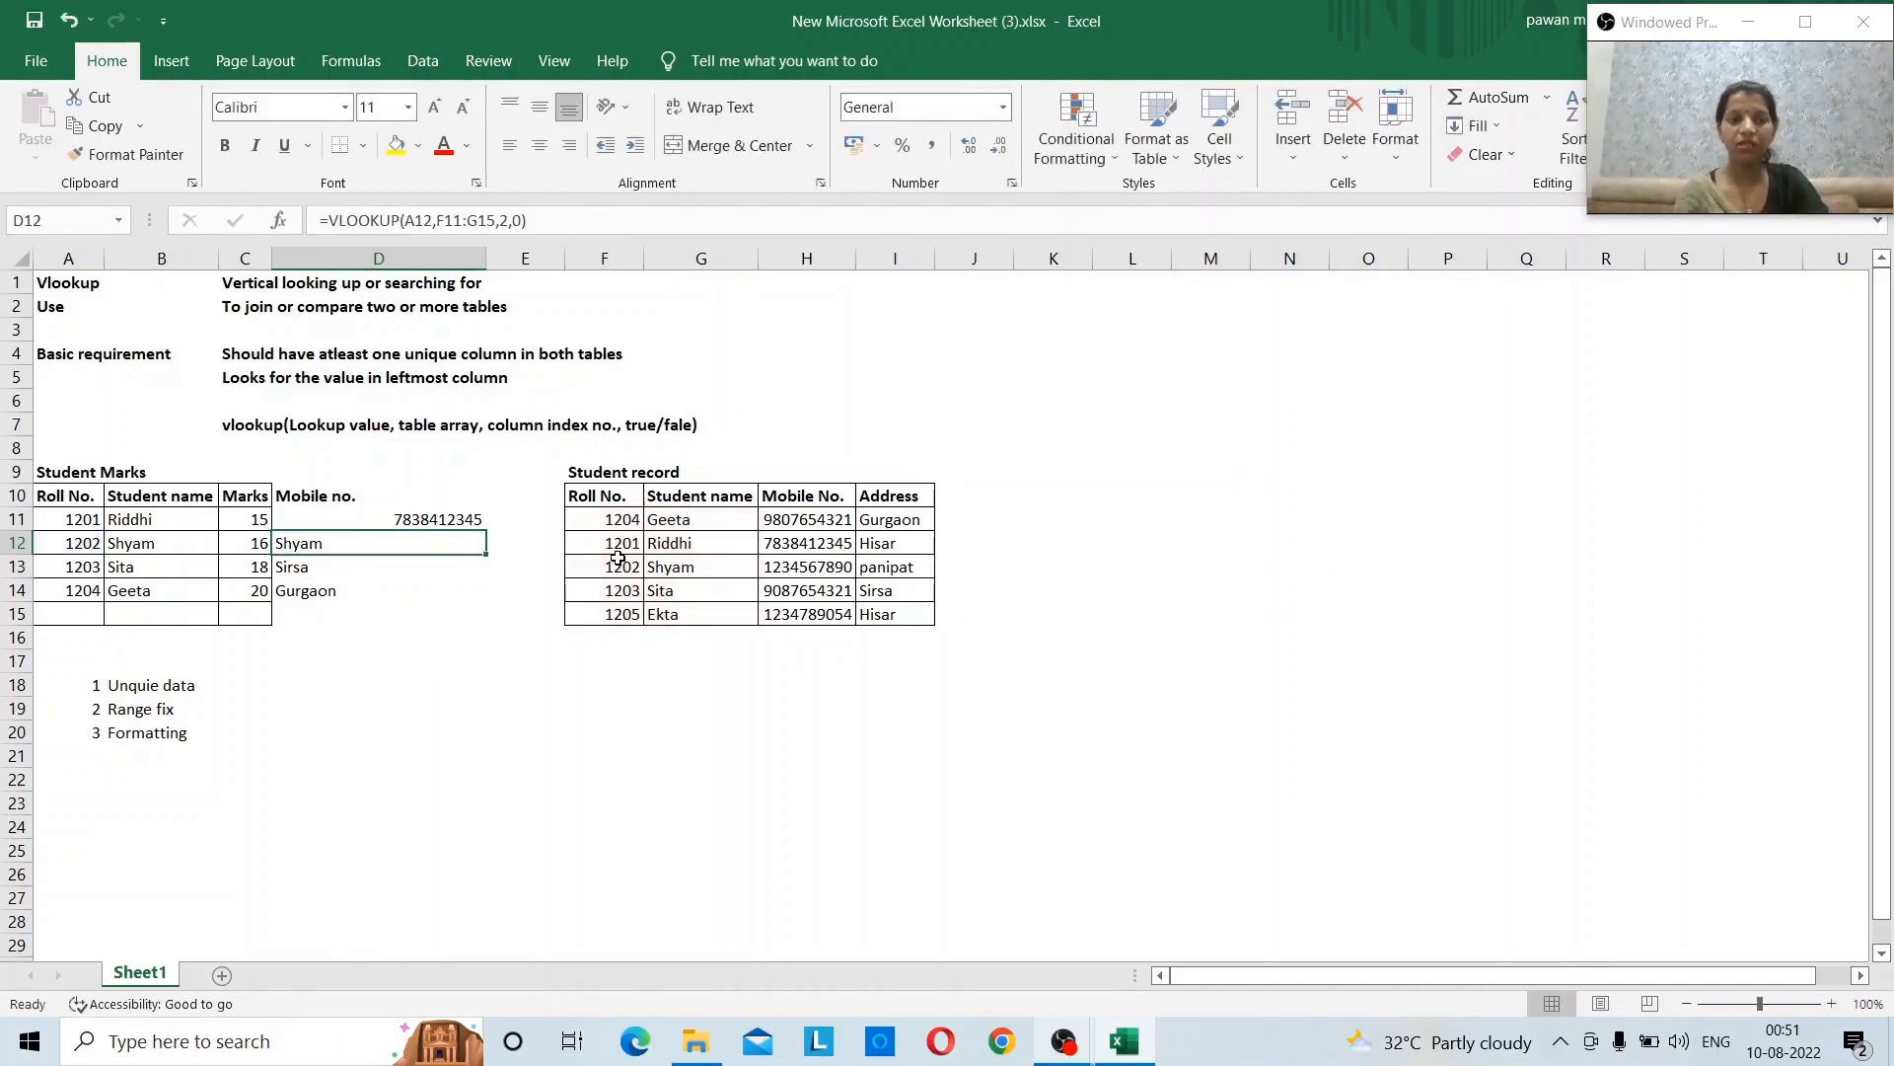
pyautogui.press('F2')
pyautogui.press('Escape')
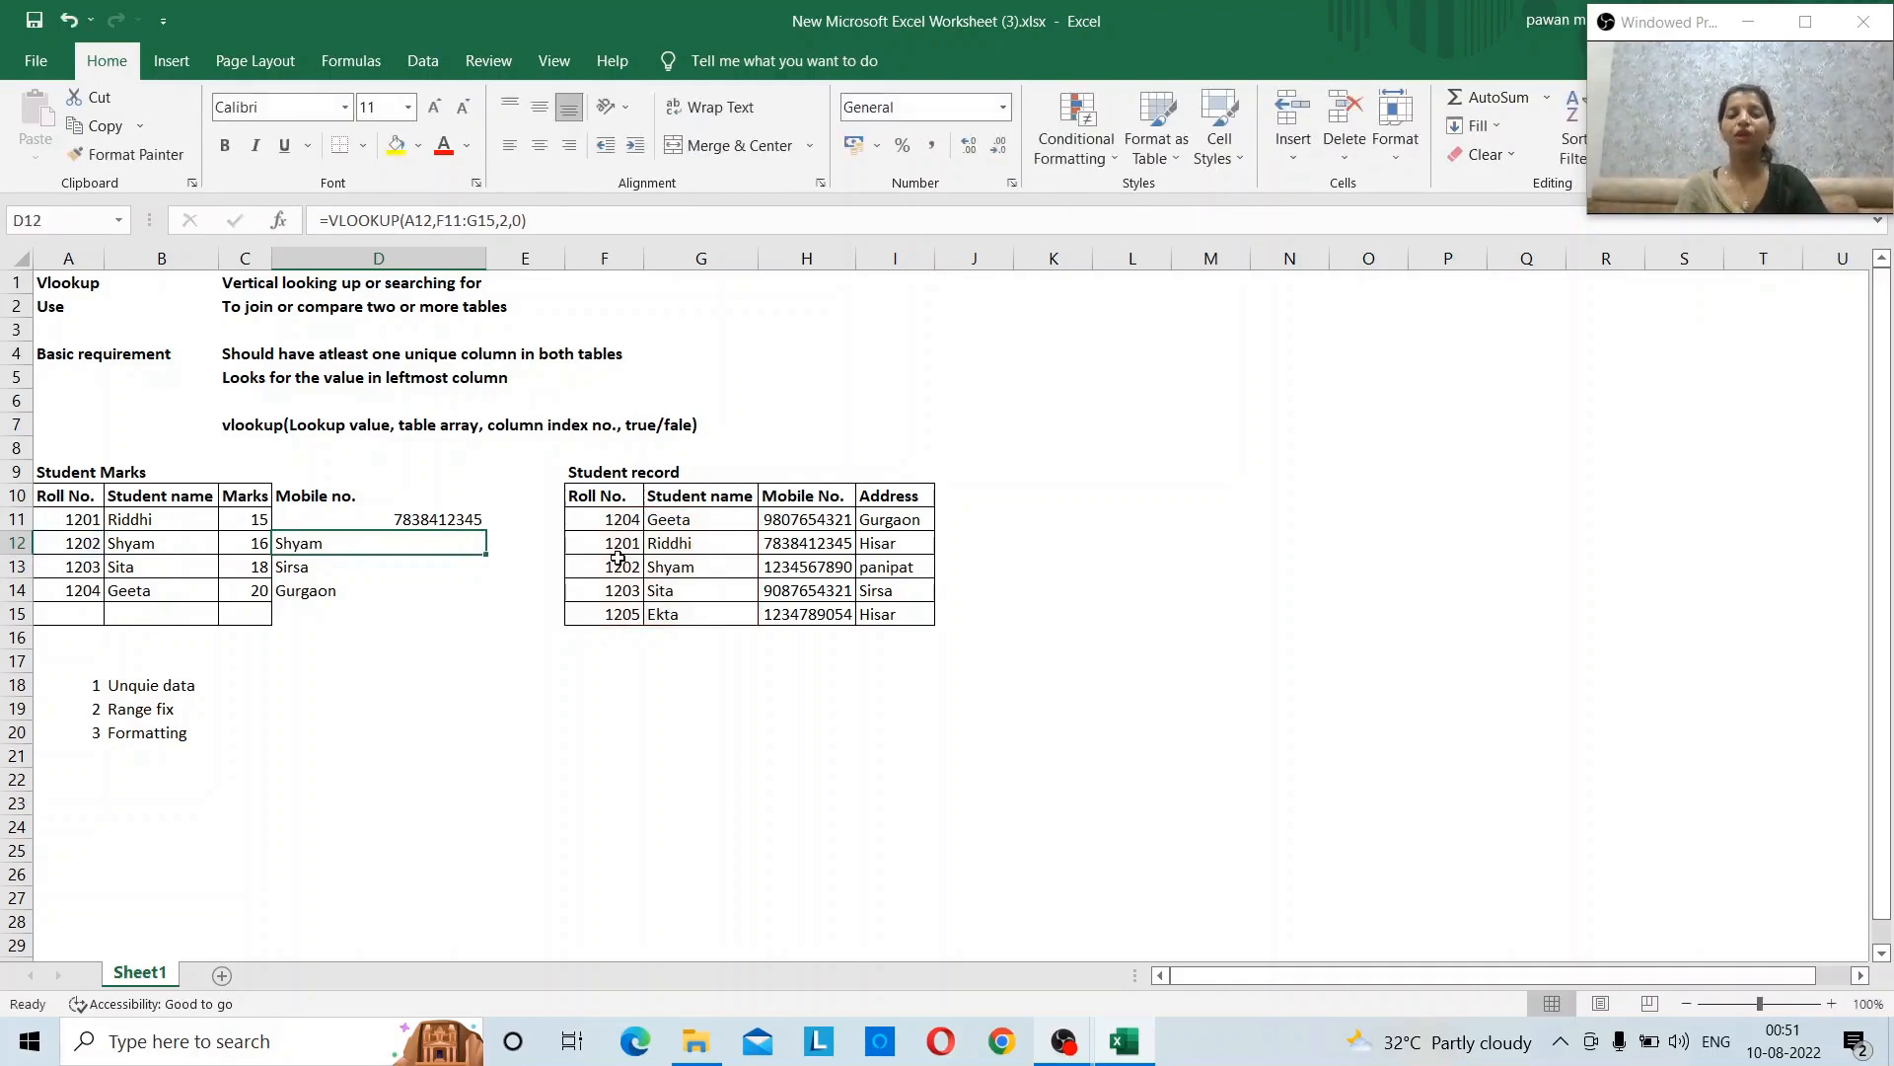